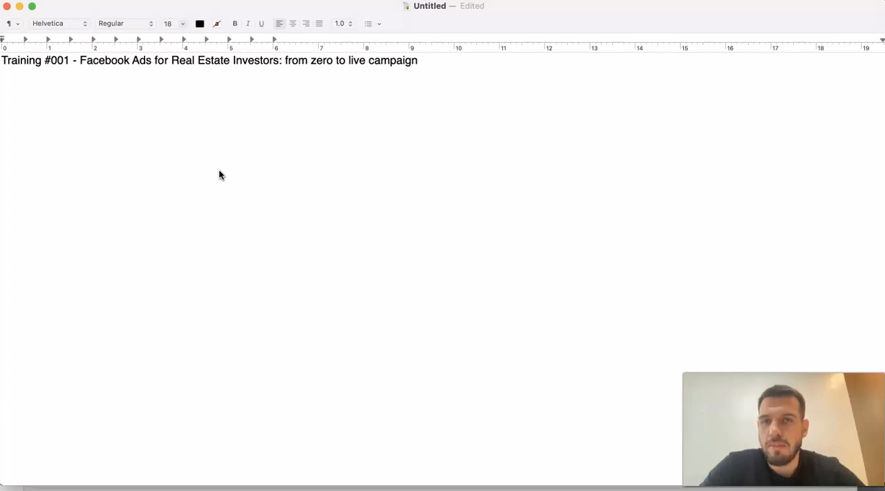
- Add an introduction line below the title with the presenter's full name followed by "- started wholesaling in rockford il"
click(238, 125)
text(Lucheo To)
key(BackSpace)
text(Tom)
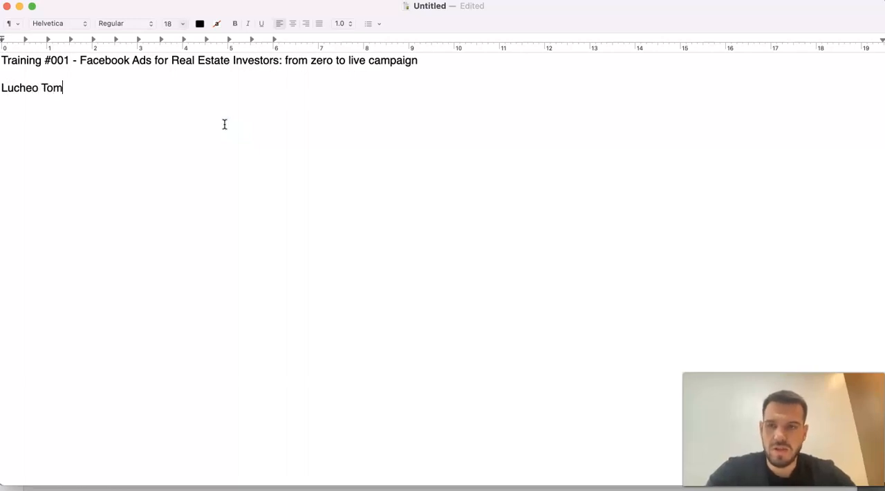
text(bini - started)
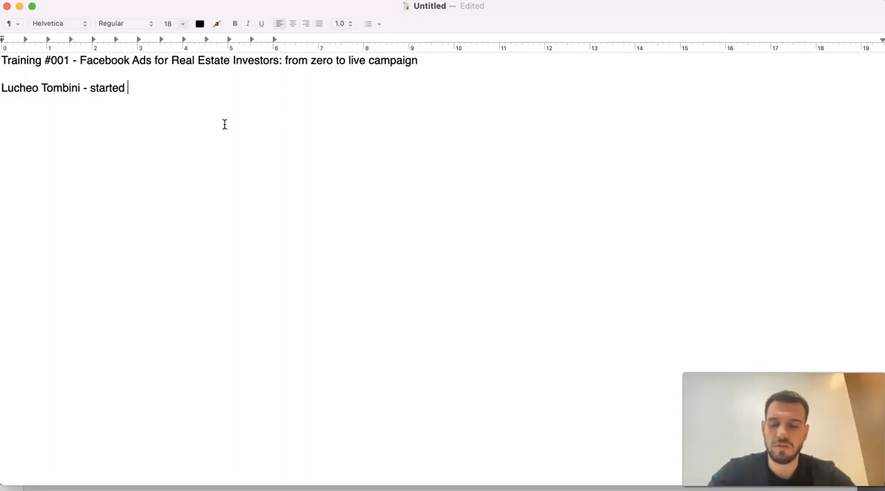
text( wholesaling)
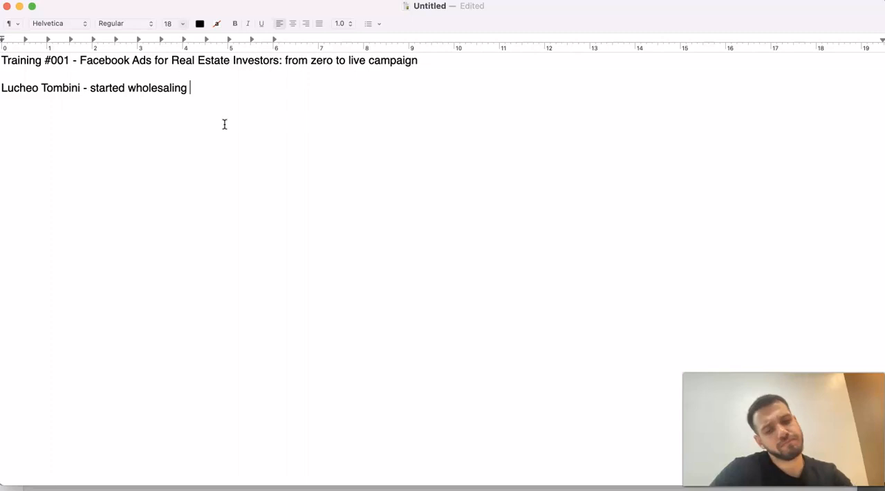
text( in rockf)
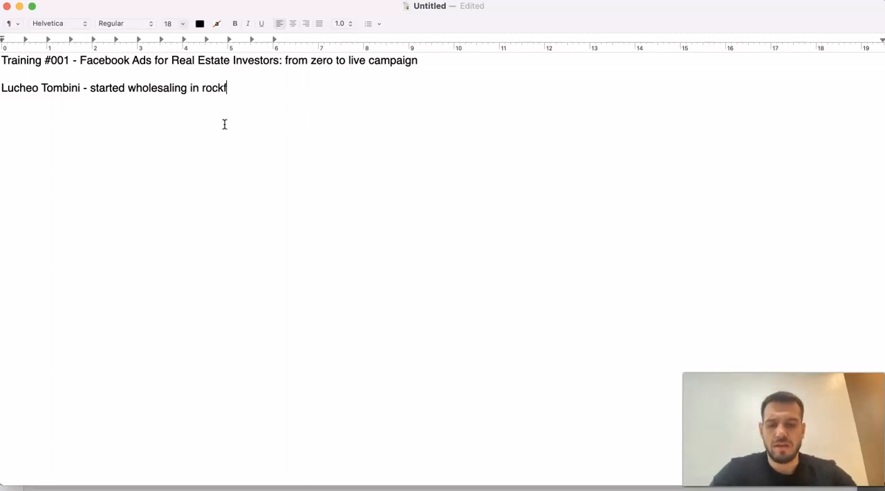
text(ord il)
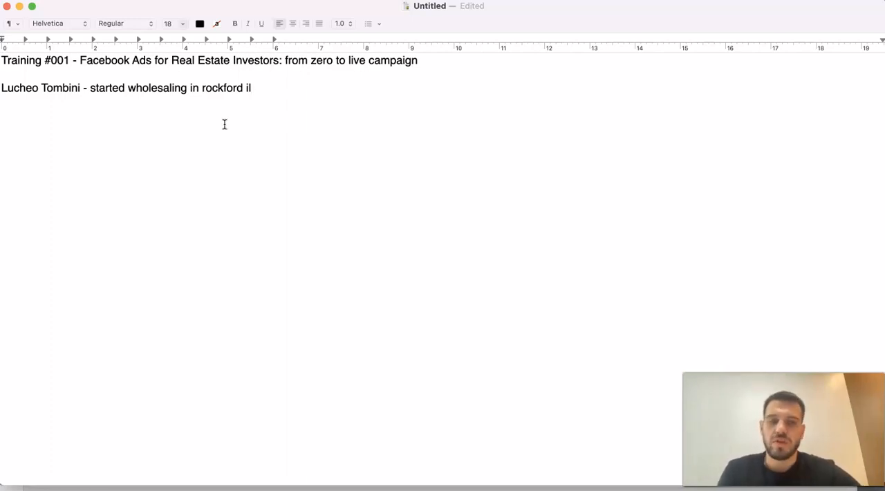
- Below the introduction, write a numbered list: "1) Conversions campaign" and "2) Lead generation campaign"
key(Return)
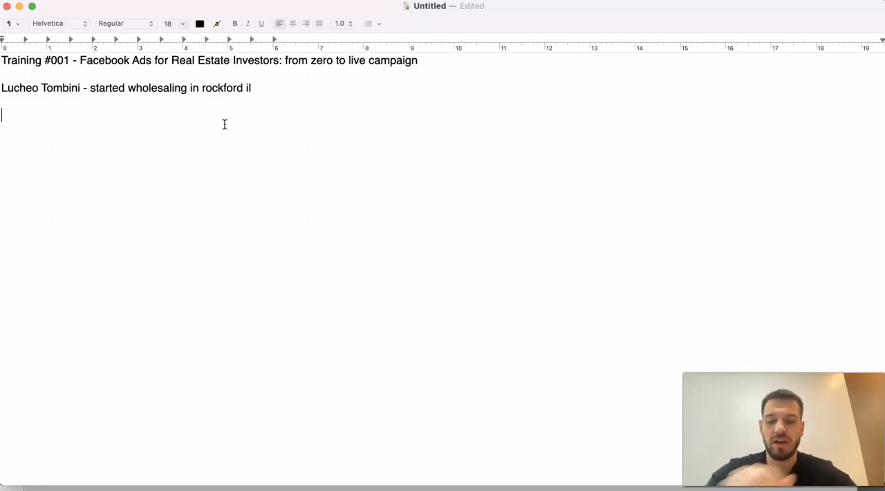
text(1)
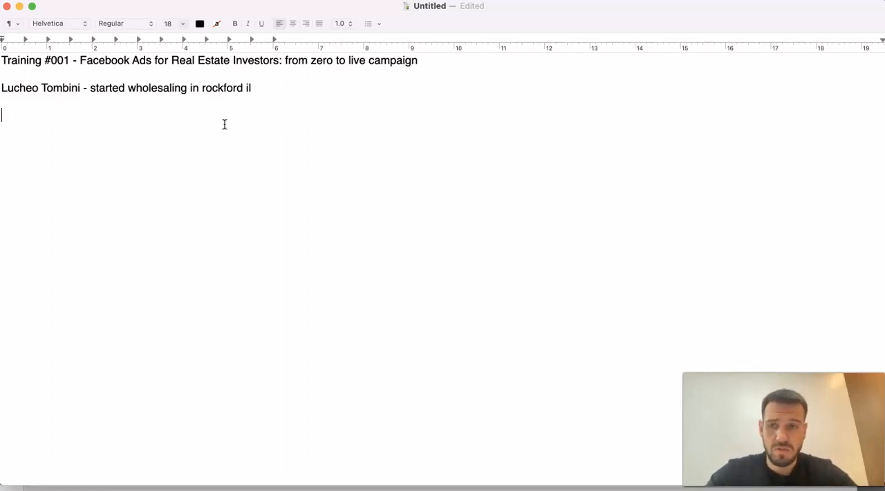
text() )
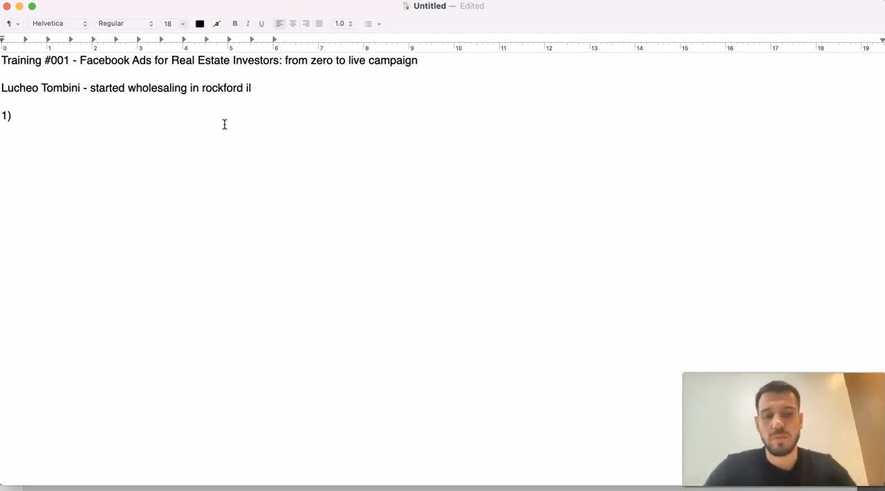
text(Conversions campaign)
key(Return)
text(2) L)
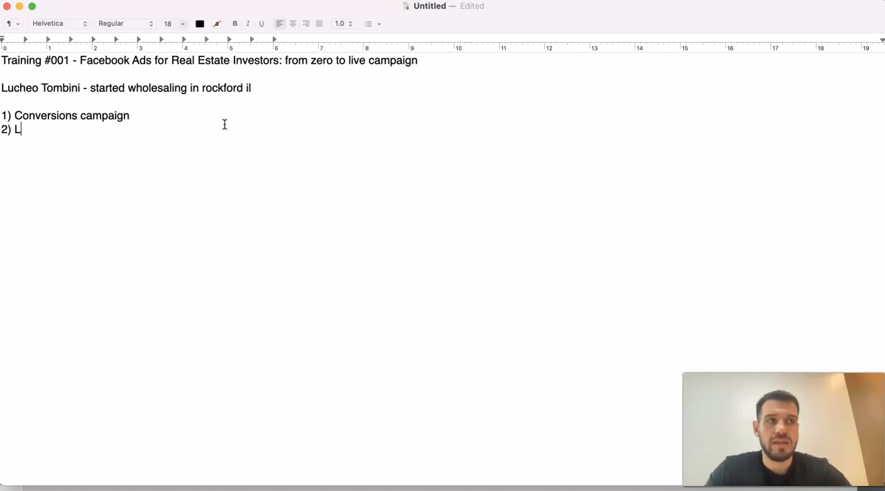
text(ead gener)
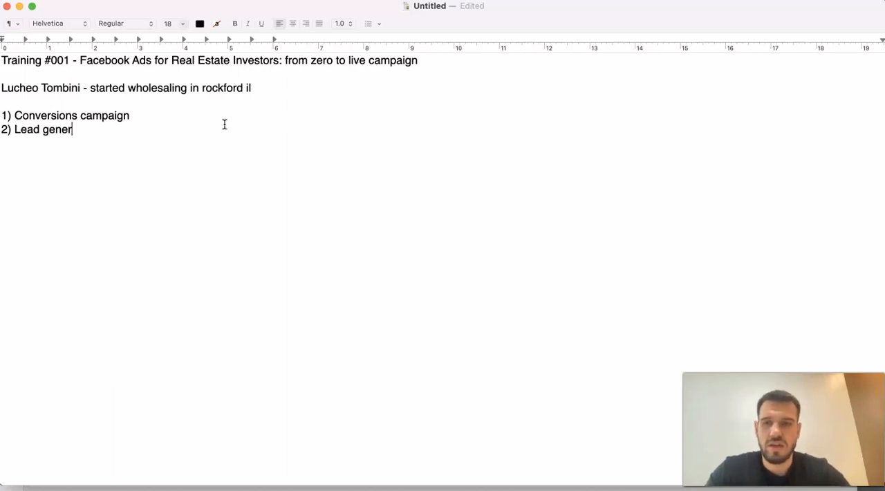
text(ation campa)
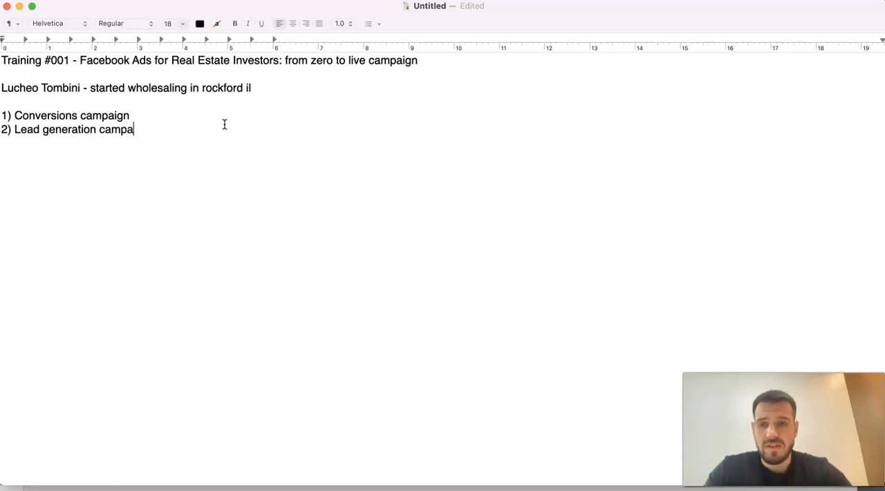
text(gign)
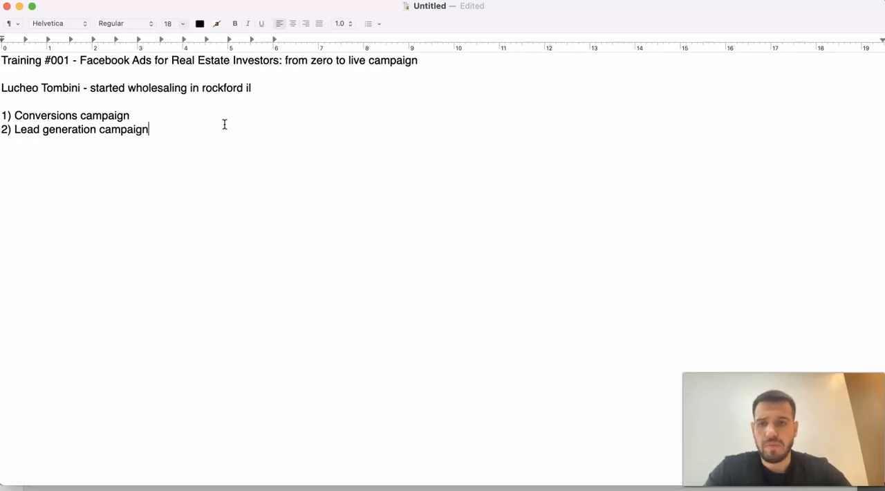
- Extend the conversions campaign line with "-> from FB -> landing page/website -> fill out a form -> lead"
click(162, 111)
text(->)
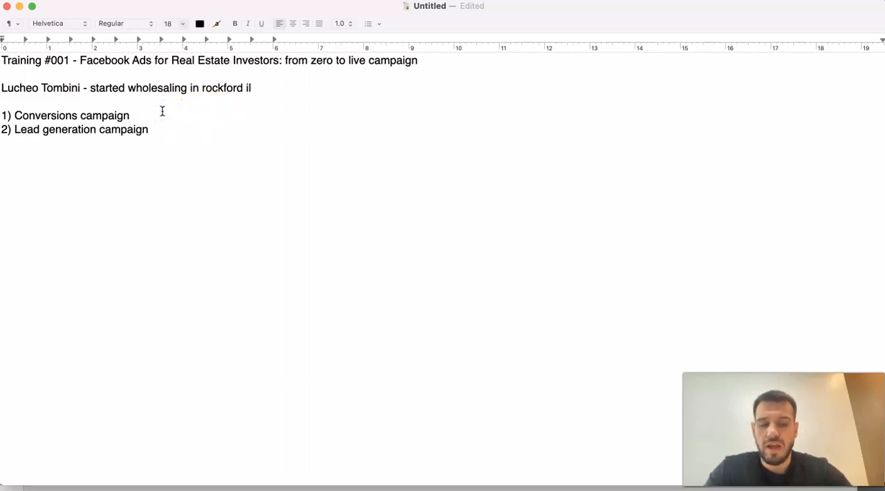
text( from )
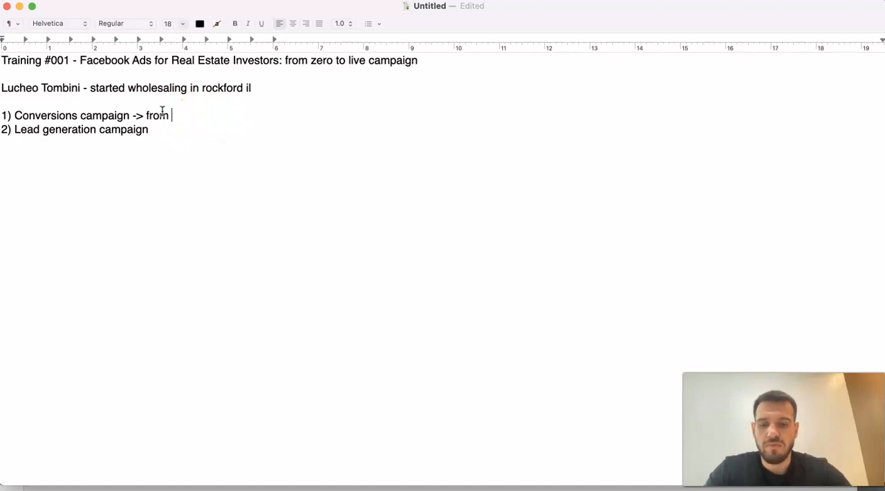
text(FB )
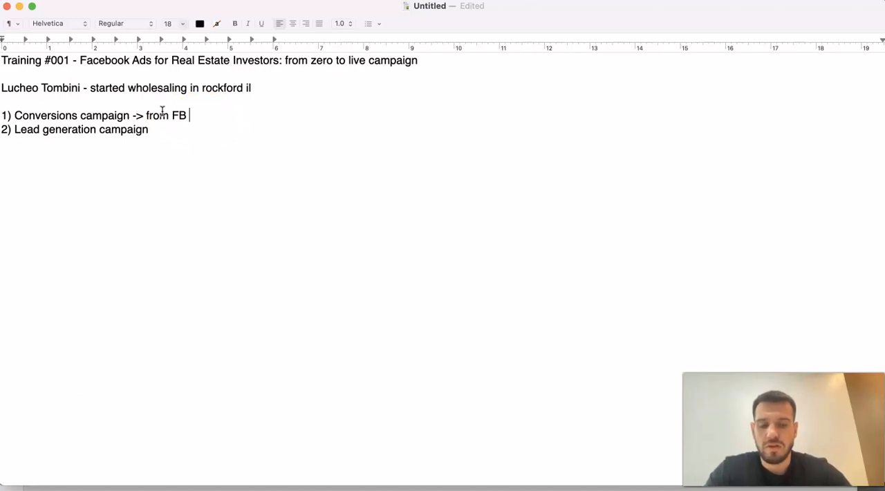
text(-> landin)
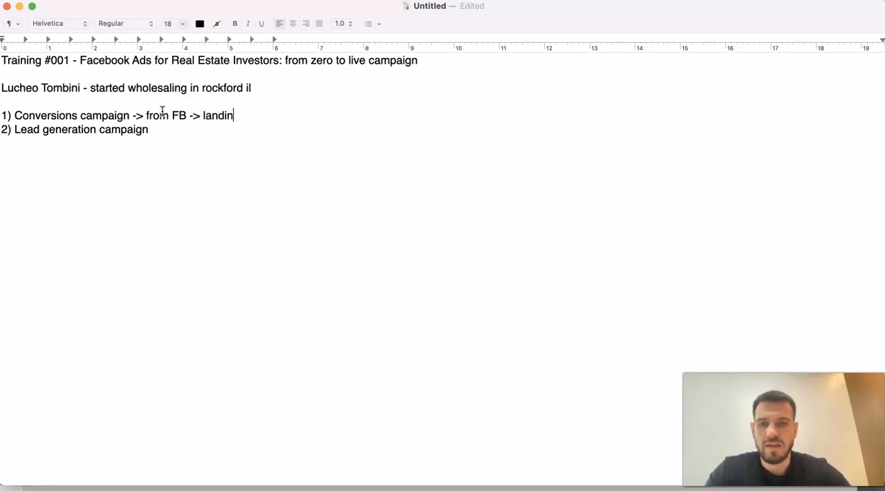
text(g page/websit)
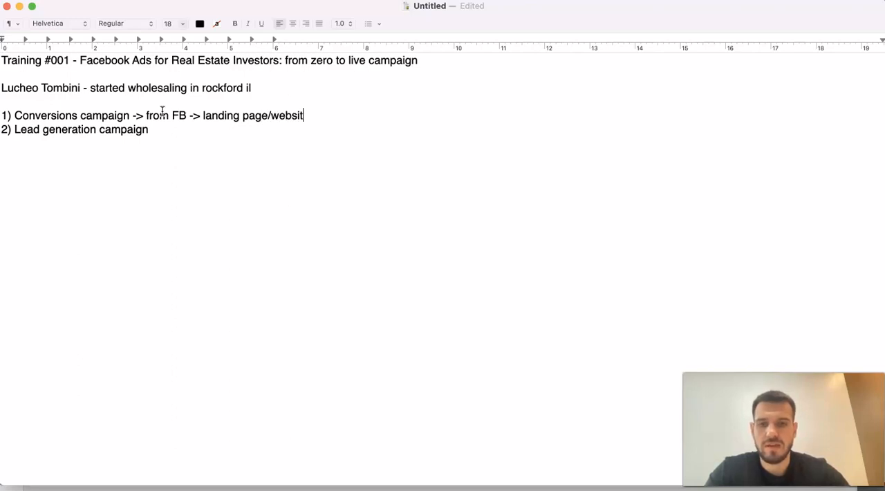
text(e -> fil)
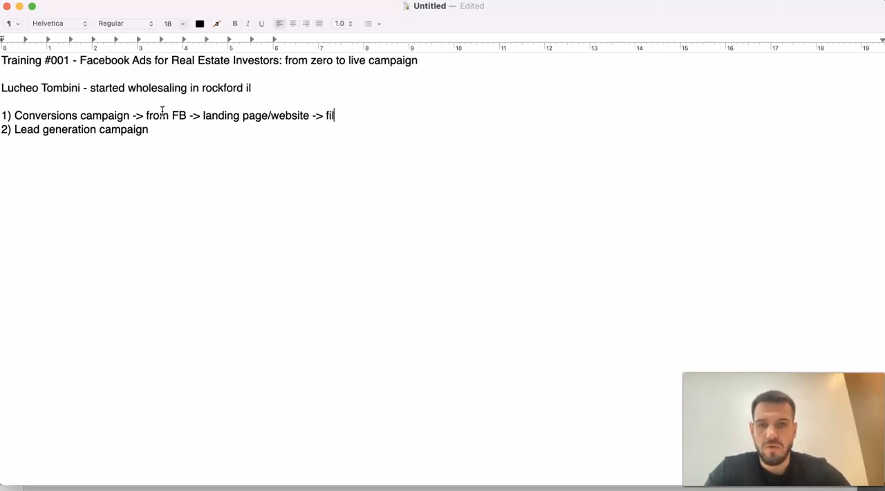
text(l out a form)
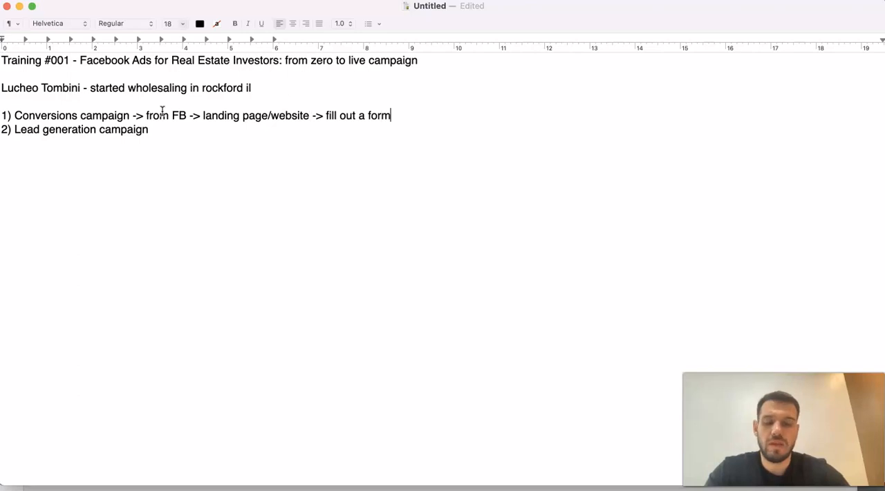
text( -> lead)
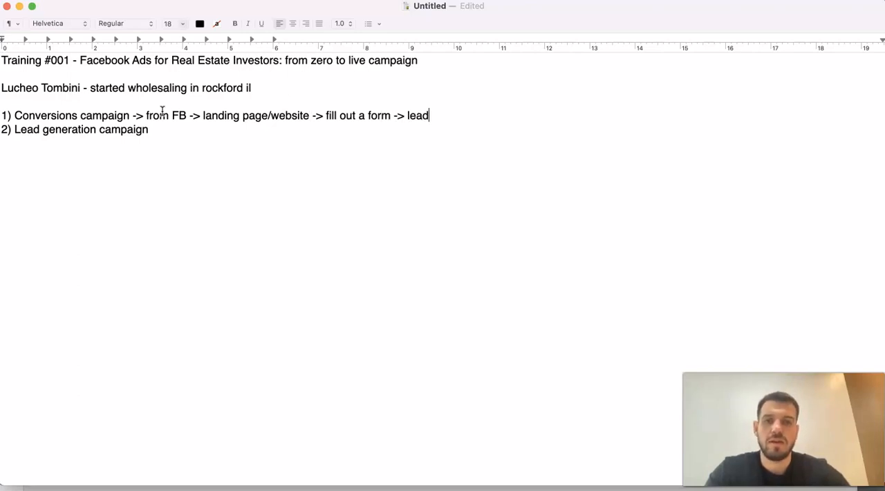
- Extend the lead generation campaign line with "-> fill out a form on FB -> lead"
click(182, 136)
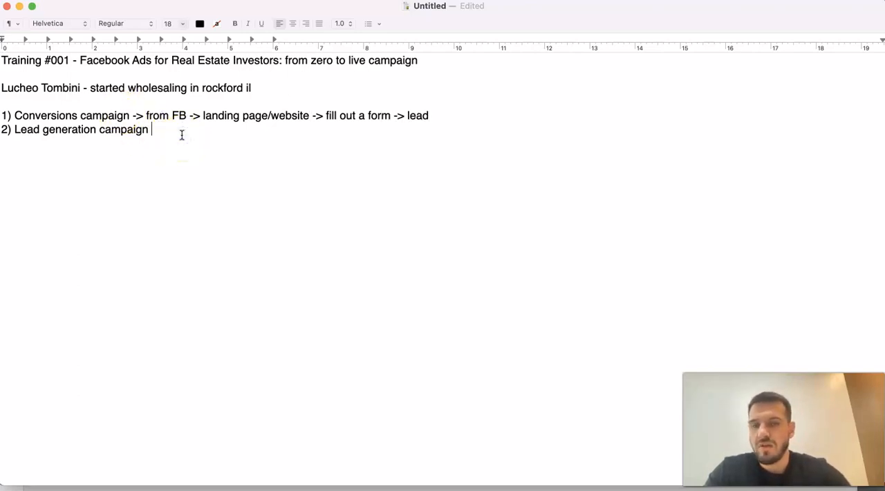
text(-> )
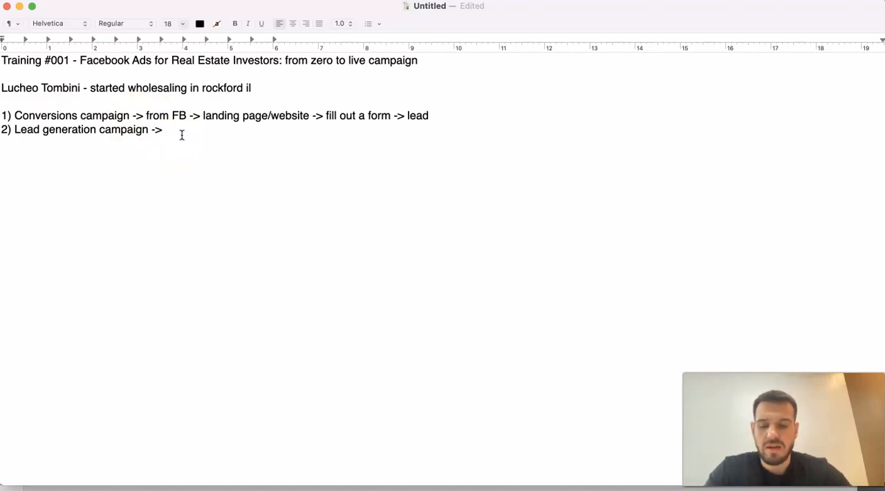
text(fill out a)
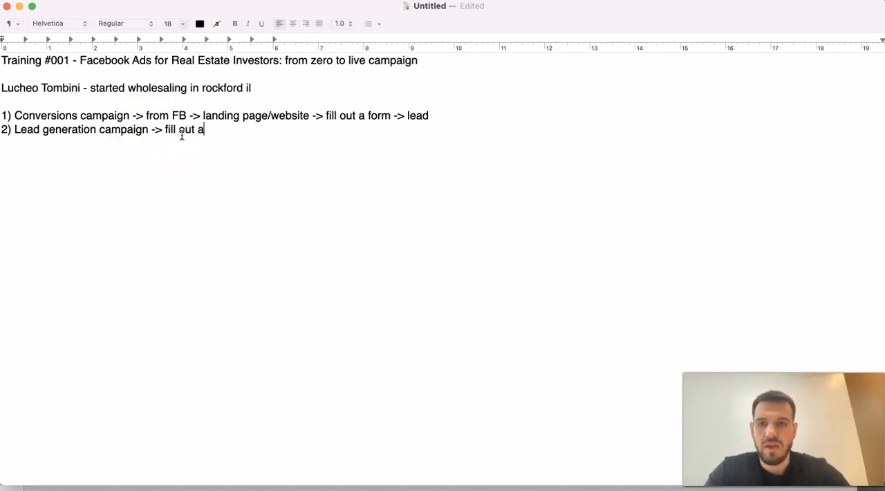
text( form on F)
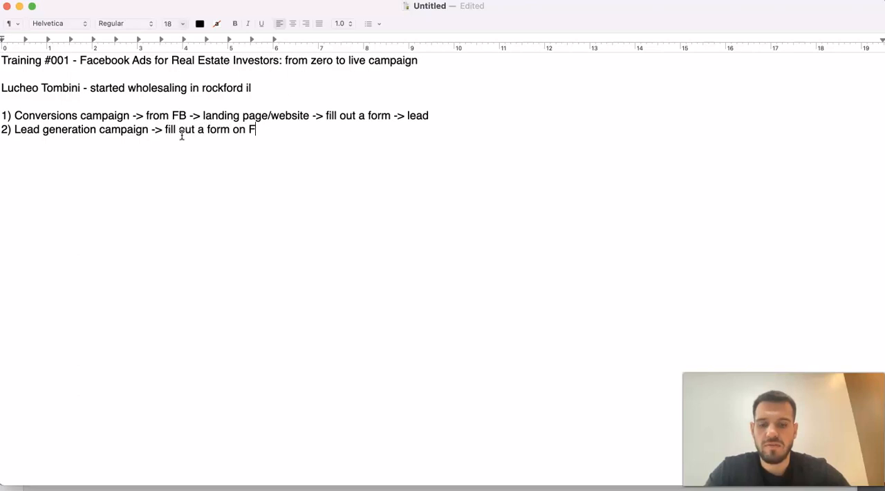
text(B -> lead)
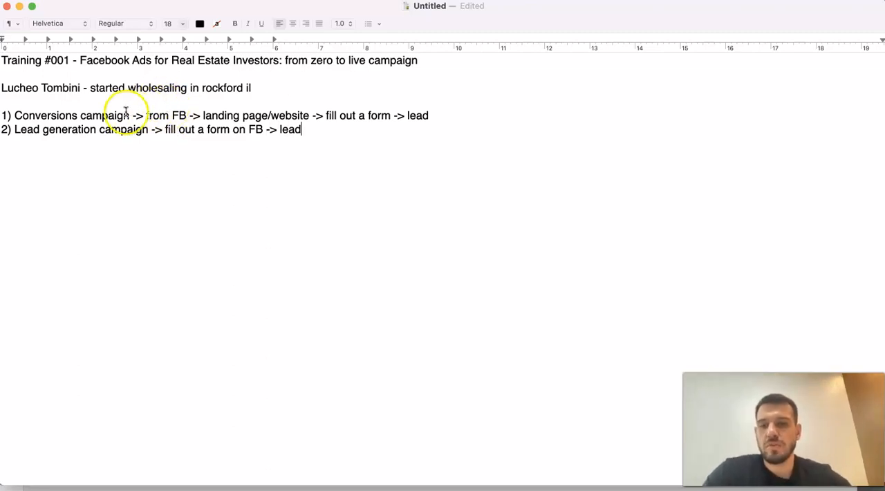
- Select the phrase "Conversions campaign" and, after it, the phrase "Lead generation campaign" to point out the two types
double_click(98, 116)
click(97, 116)
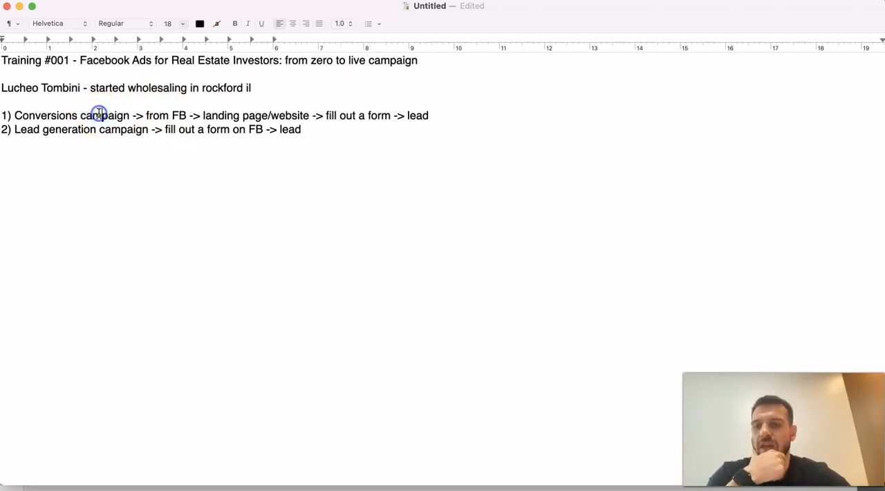
drag(130, 115, 15, 115)
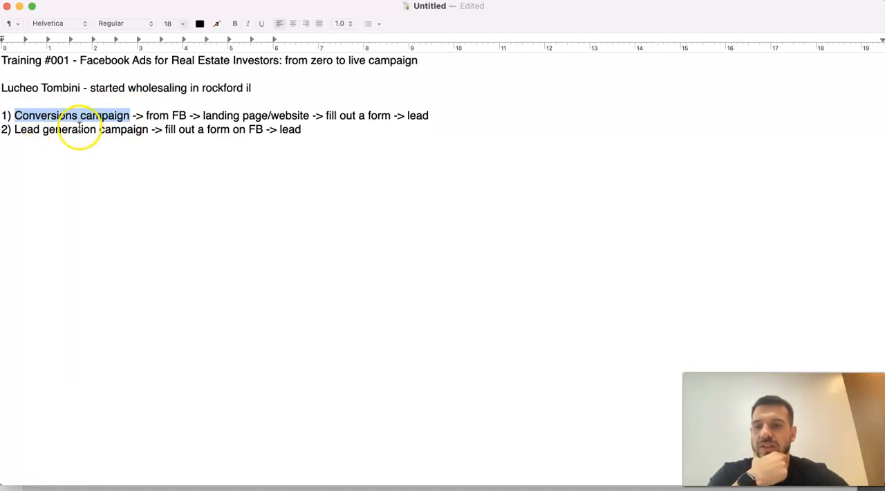
double_click(73, 130)
drag(147, 130, 16, 133)
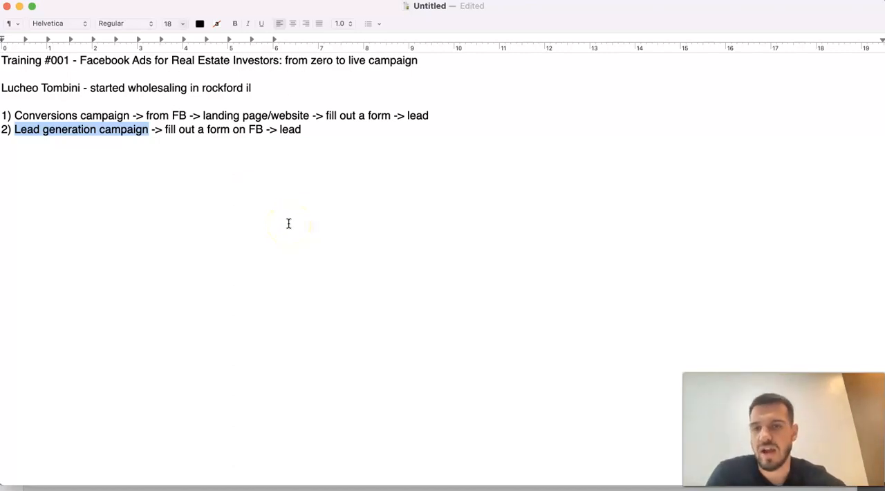
- Below the campaign list, add the heading line "Pre-requisites for a conversions campaign when targeting motivated sellers"
click(310, 130)
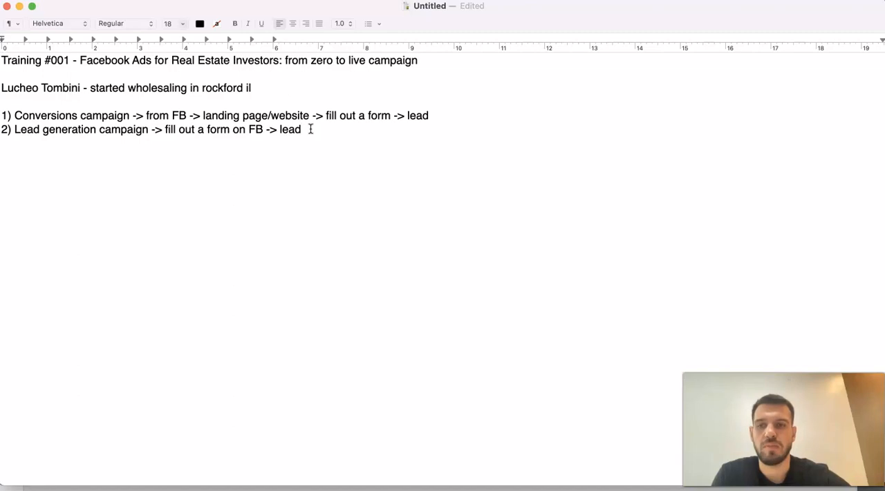
key(Return)
key(Return)
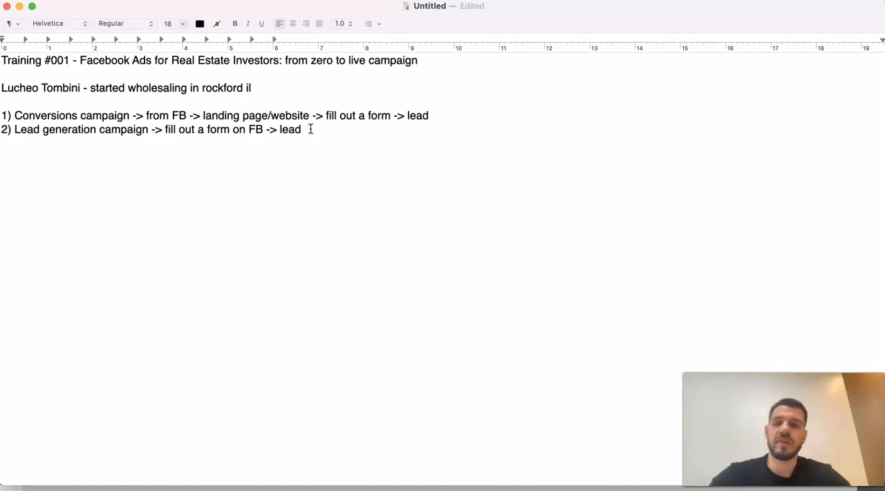
text(Pre-)
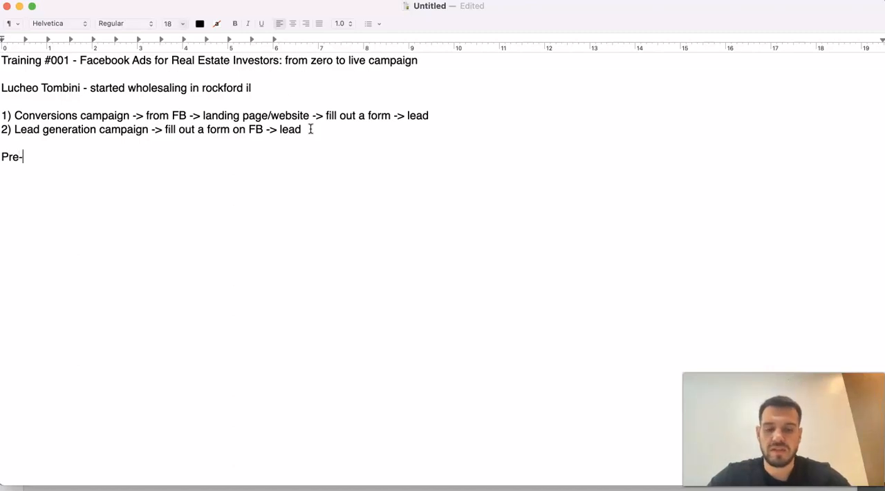
text(requisites )
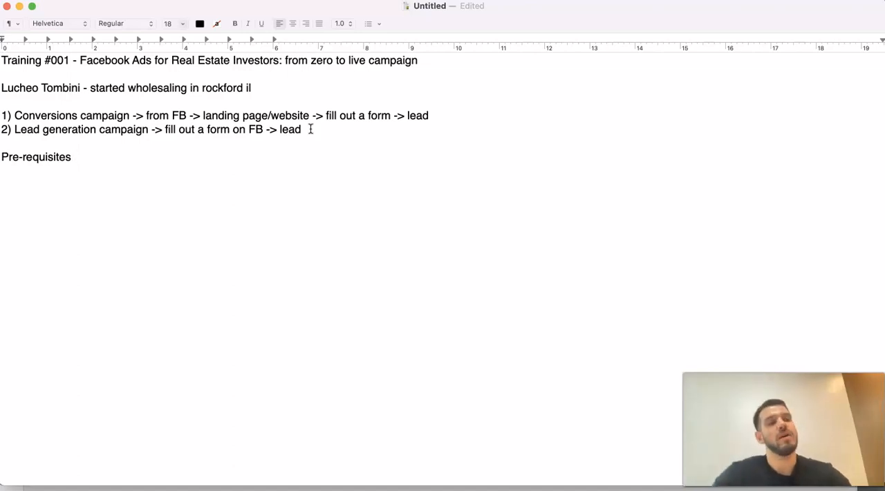
text(fo)
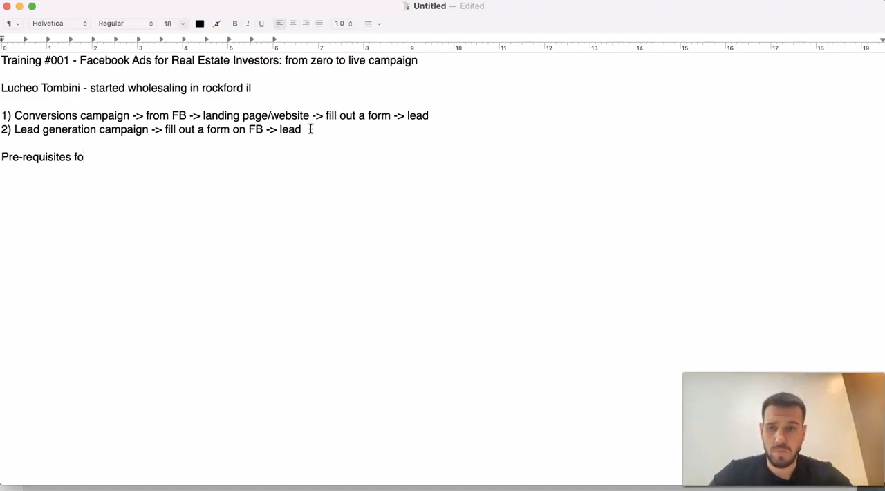
text(r a conver)
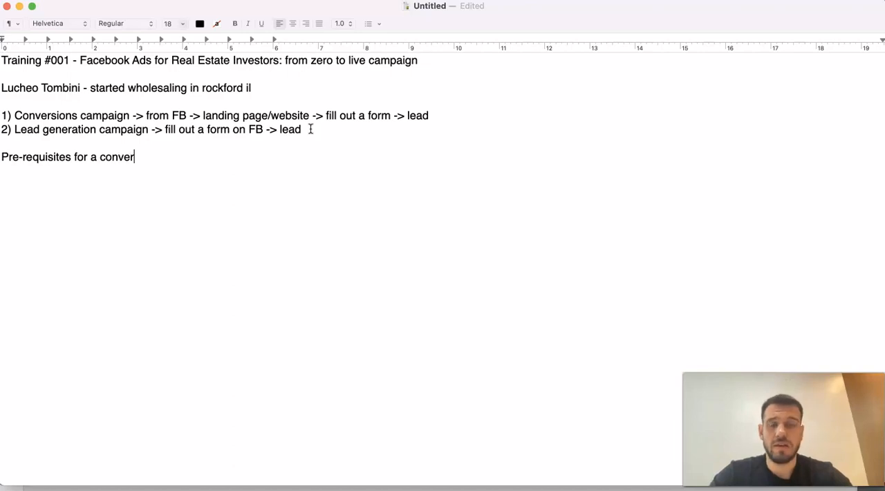
text(sions cam)
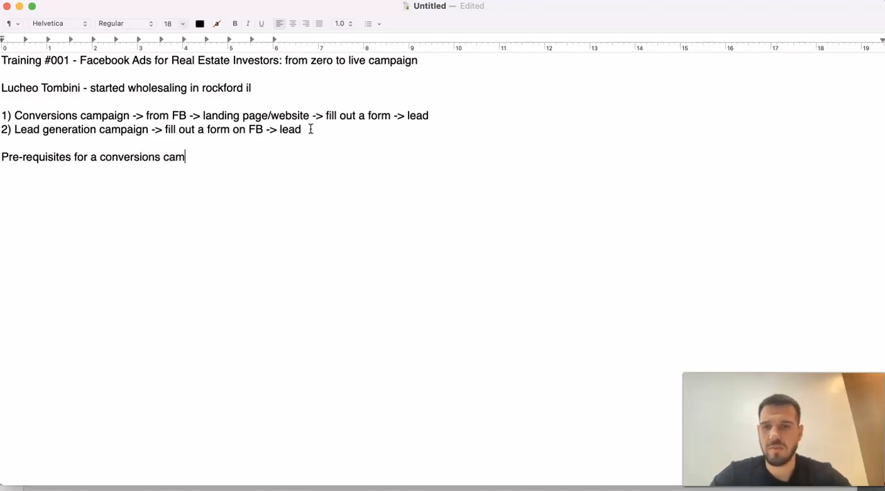
text(paign when tart)
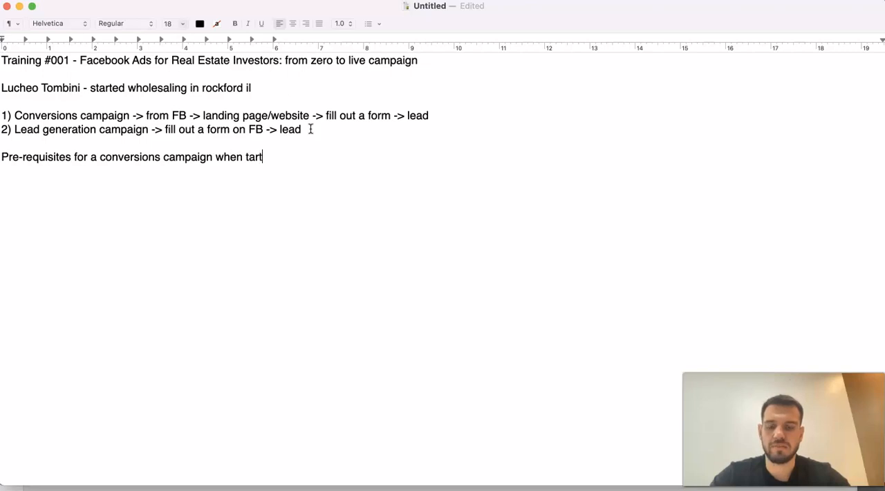
key(BackSpace)
text(geting )
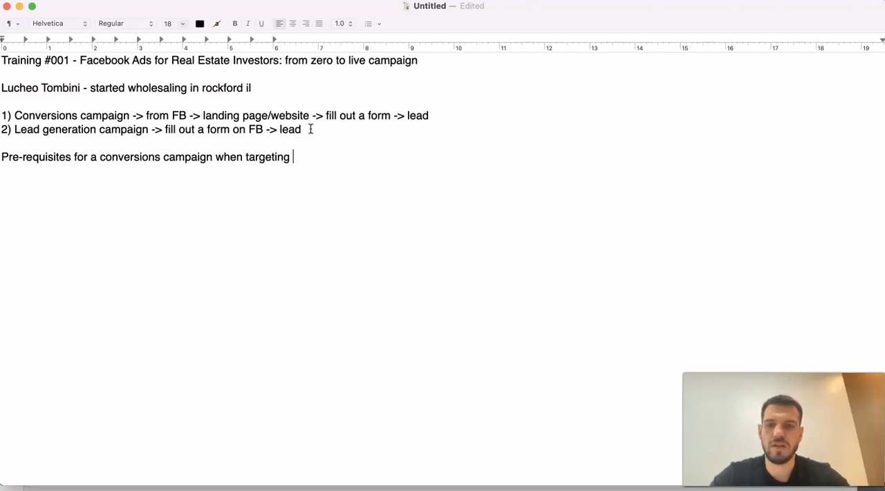
text(motivated sellers)
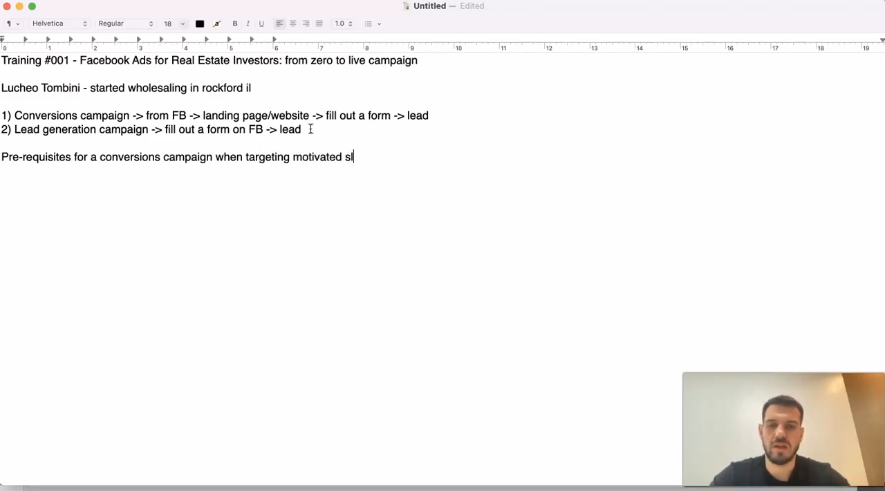
key(Return)
key(Return)
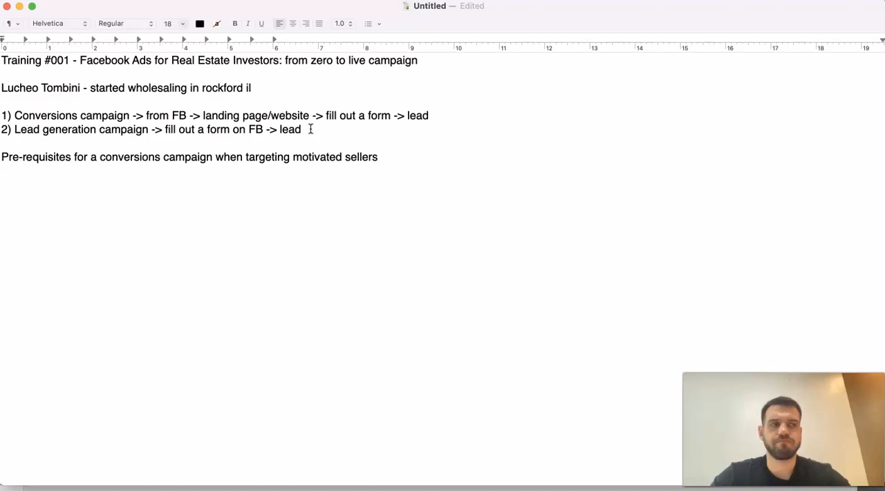
- Start the prerequisites list with the item "0) Personal Facebook profile"
text(0)
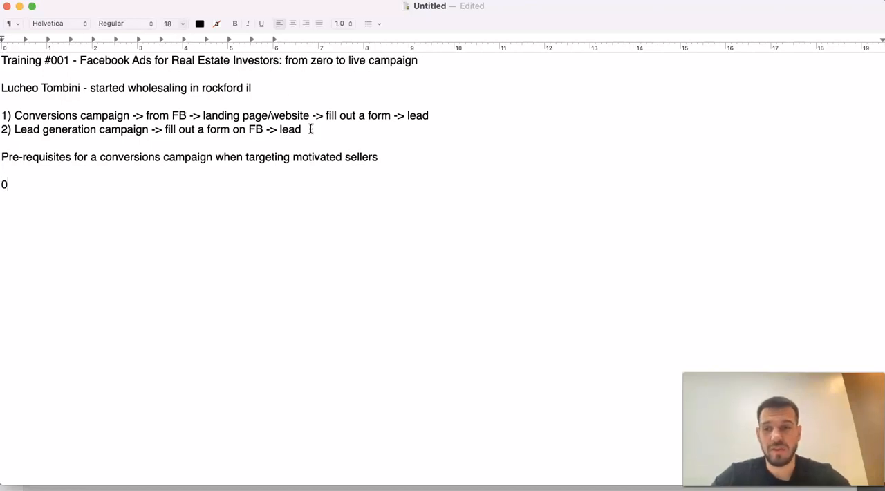
text())
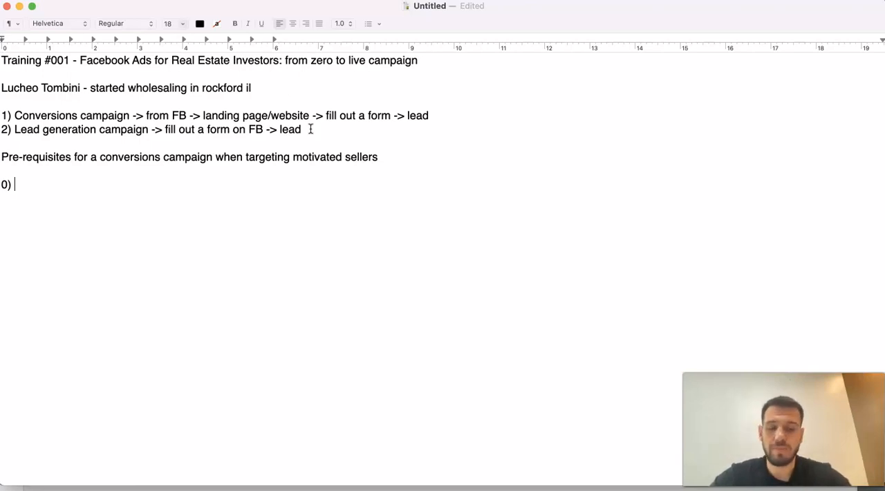
text(Perfon)
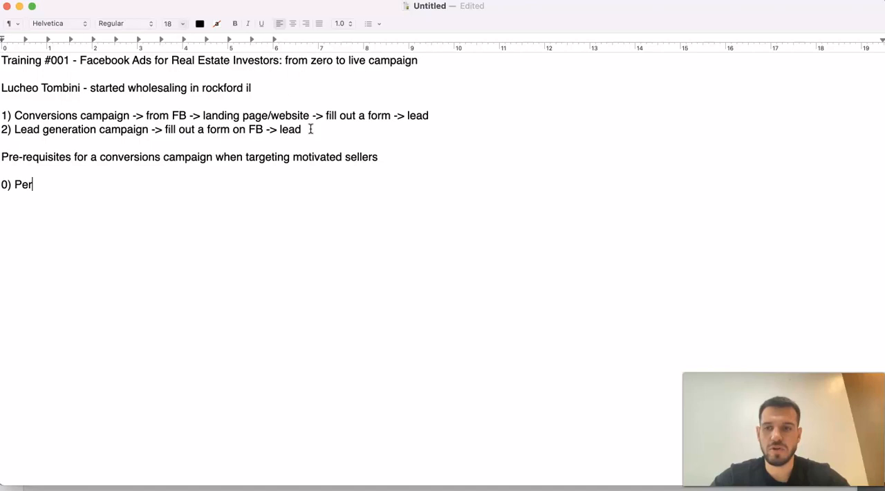
key(BackSpace)
key(BackSpace)
key(BackSpace)
text(sona F)
key(BackSpace)
key(BackSpace)
key(BackSpace)
text(al Face)
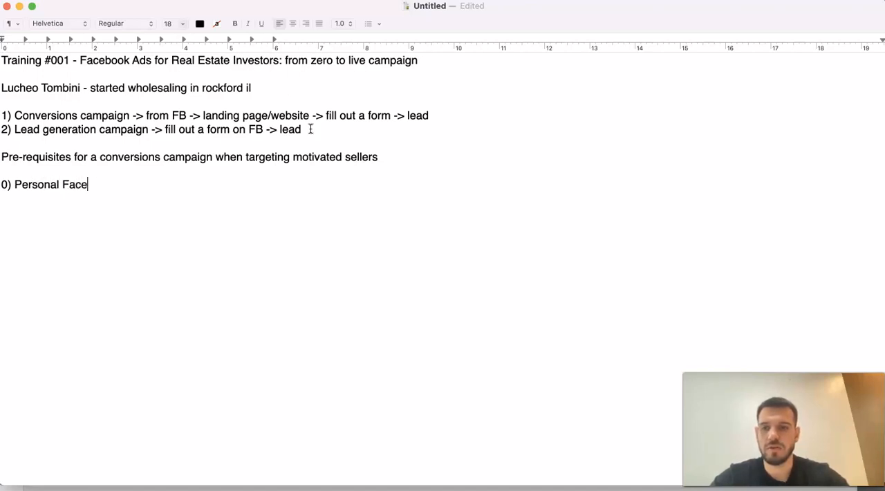
text(book pro)
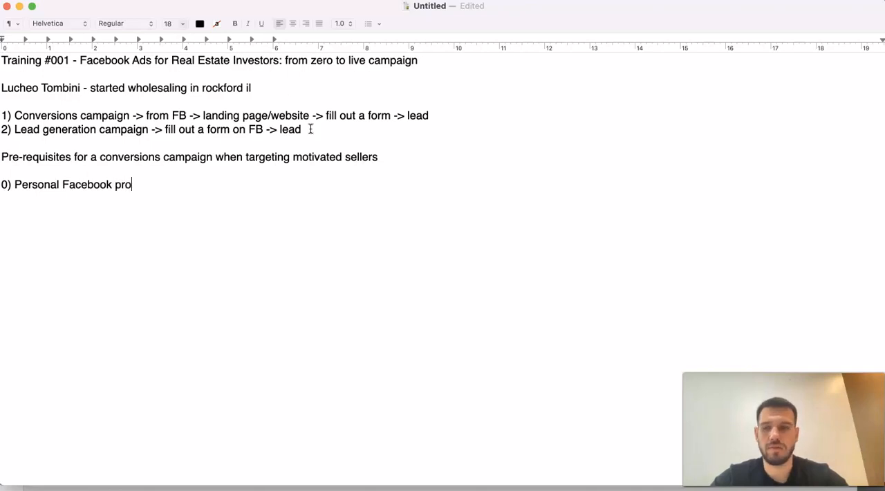
text(file)
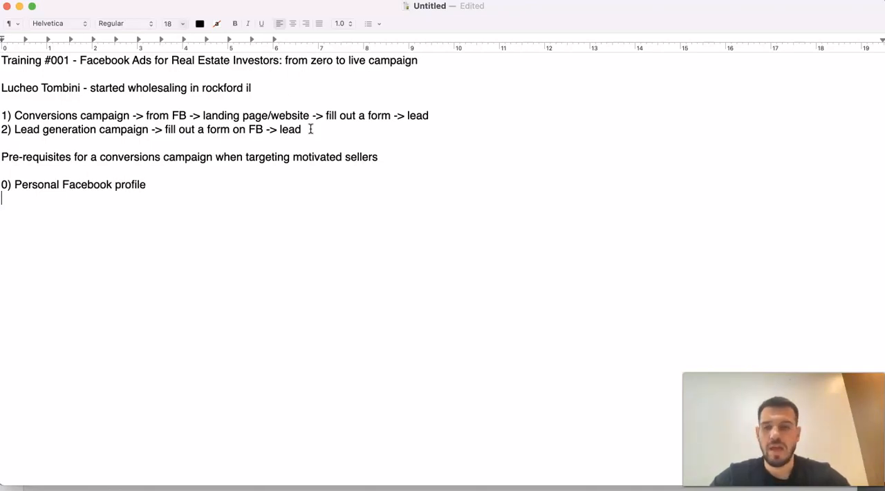
- Extend the personal Facebook profile item with "-> real profile, real pictures, someone that likes, shares and comments"
click(212, 182)
text(0)
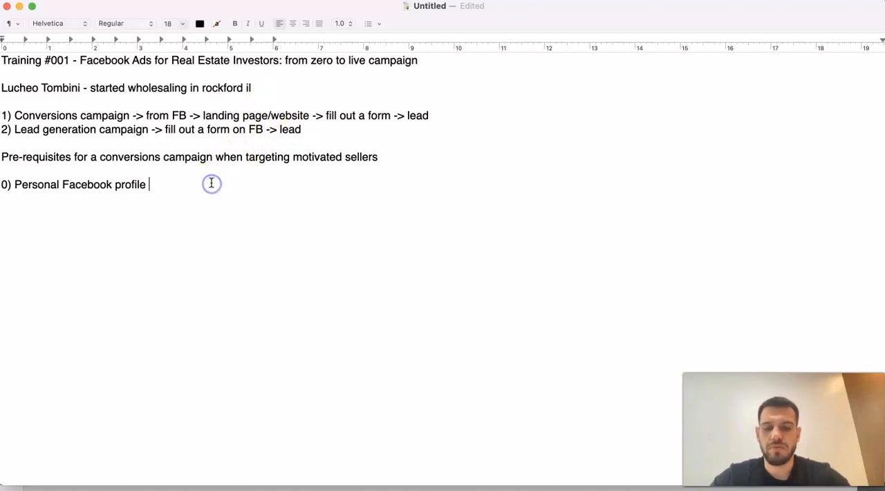
key(BackSpace)
text(-> re)
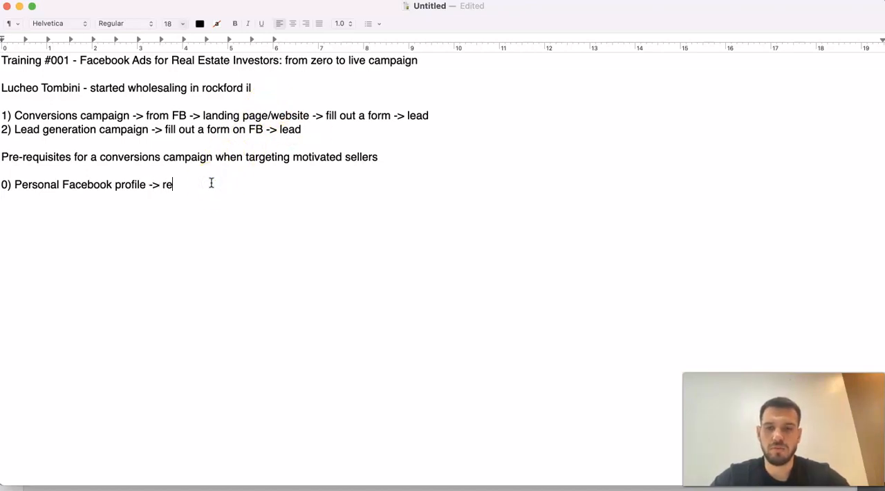
text(al profile)
text(. re)
key(BackSpace)
key(BackSpace)
key(BackSpace)
key(BackSpace)
text(, real pictures, someone that likes, cha)
key(BackSpace)
key(BackSpace)
key(BackSpace)
text(shares and comments)
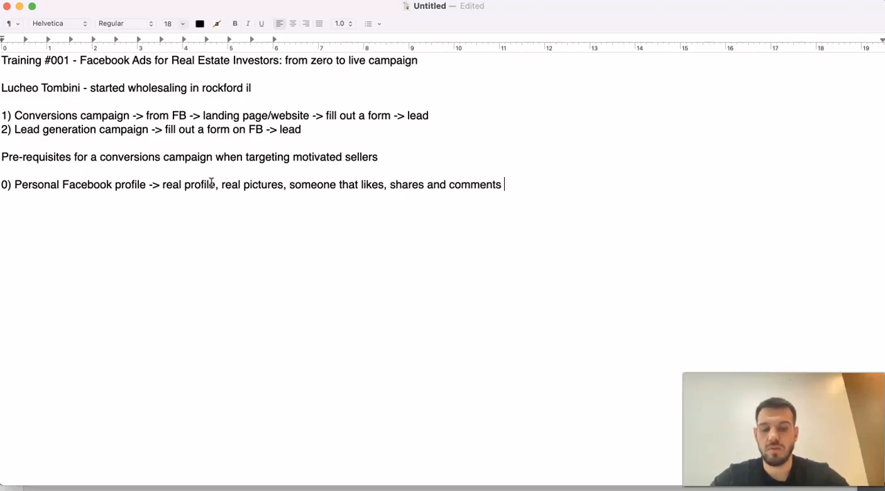
text( - inv)
- Finish the personal Facebook profile line with "- interacts with content facebook"
key(BackSpace)
text(teracts on)
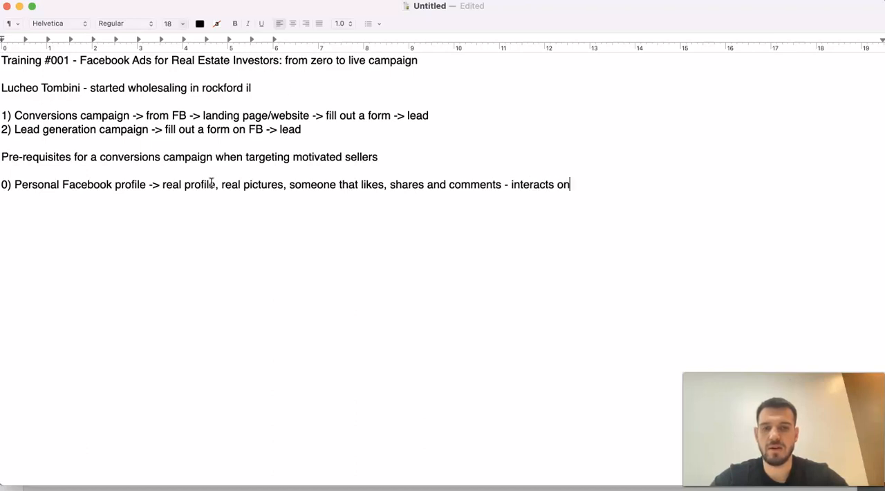
text( faceb)
key(BackSpace)
key(BackSpace)
key(BackSpace)
key(BackSpace)
key(BackSpace)
key(BackSpace)
key(BackSpace)
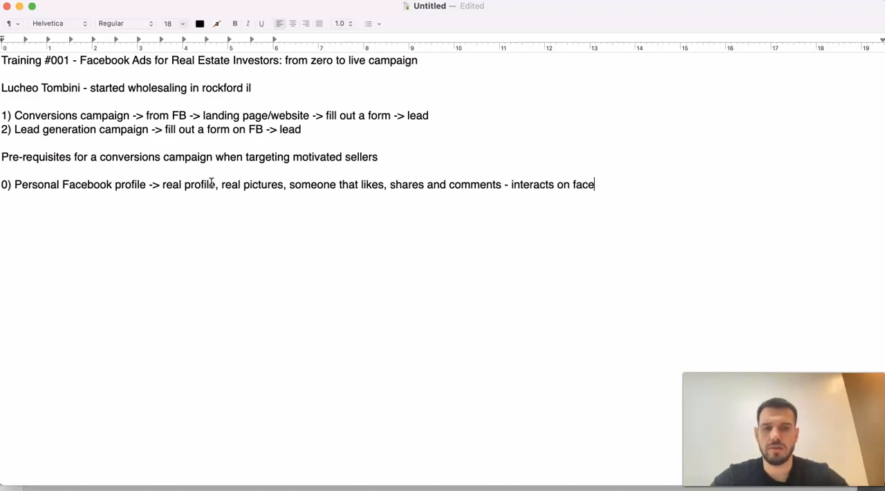
text(with )
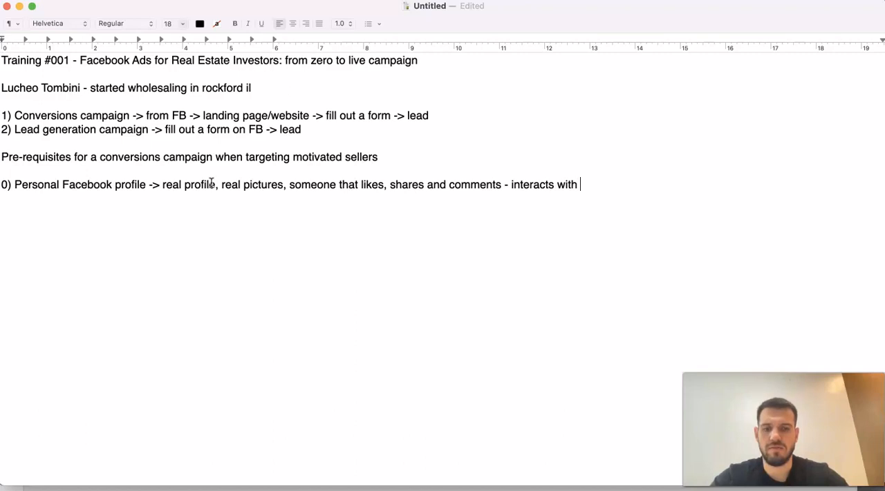
text(content f)
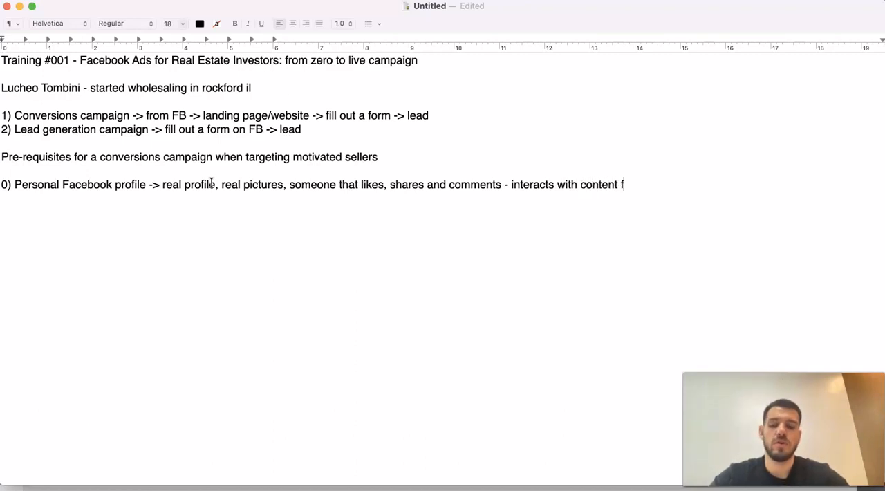
text(acebook)
- Under the personal Facebook profile item, add the line "- Create a business manager"
key(Return)
text(-)
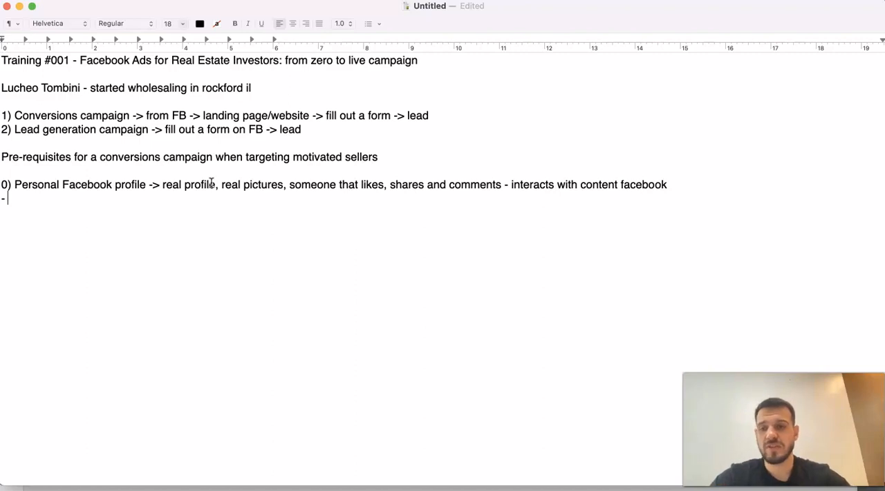
text(Cre)
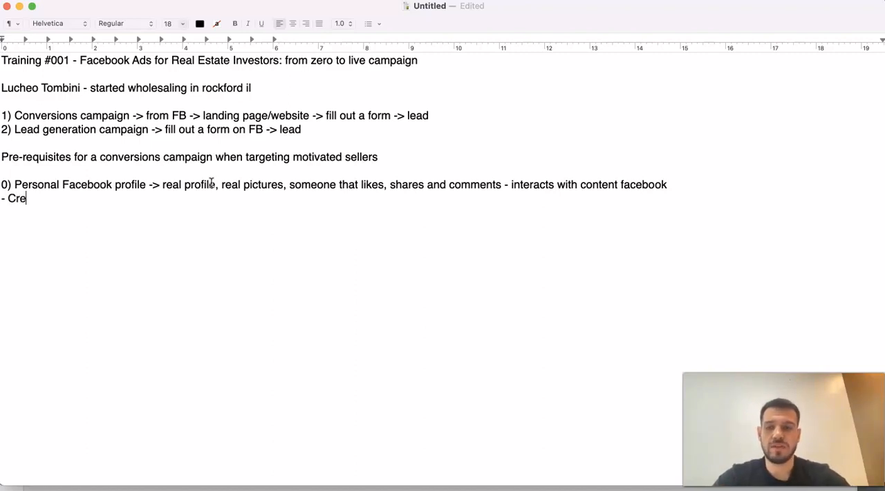
text(ate a bus)
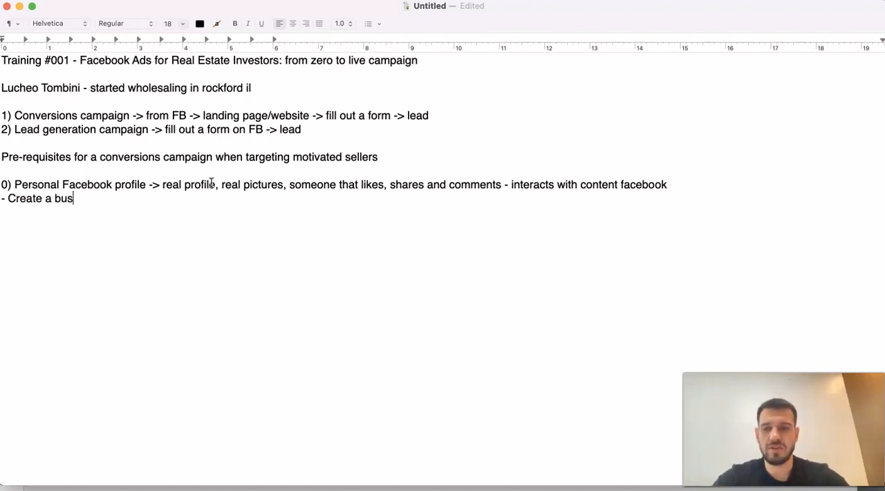
text(iness manager)
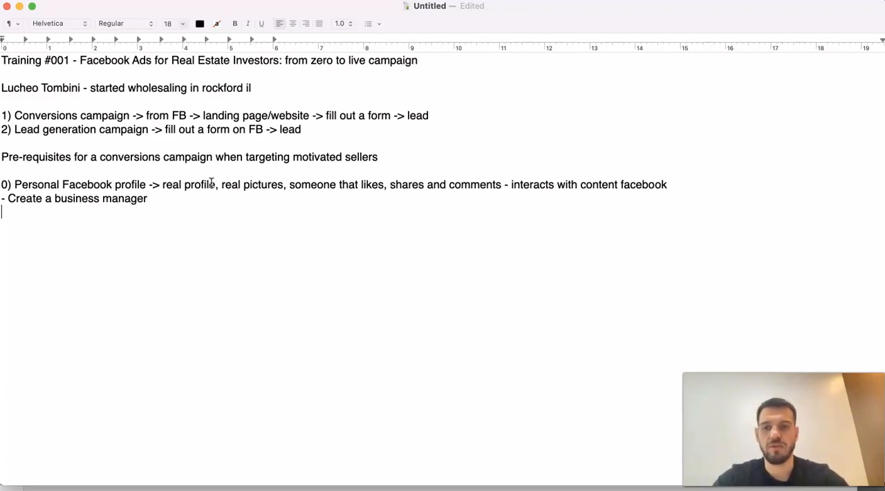
- Below the business manager line, write "- Create an ad account and add payment method correctly"
text(- Create an add)
key(BackSpace)
text(account and )
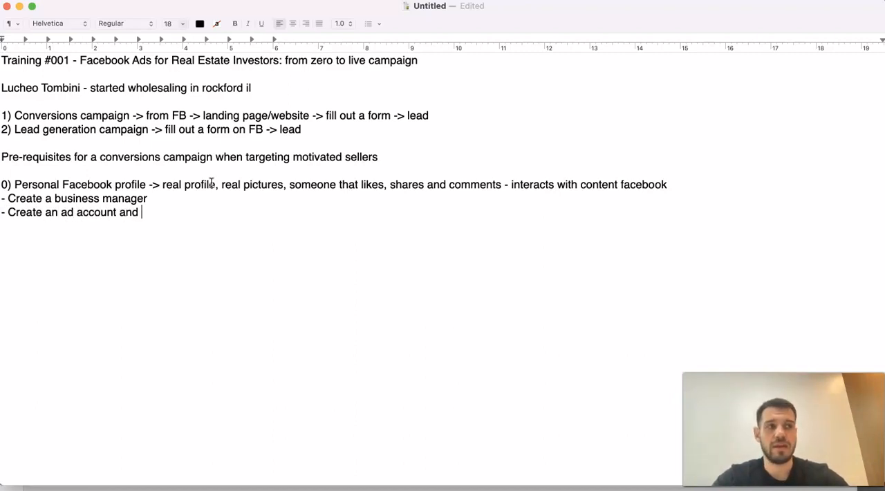
text(add payment method correctly)
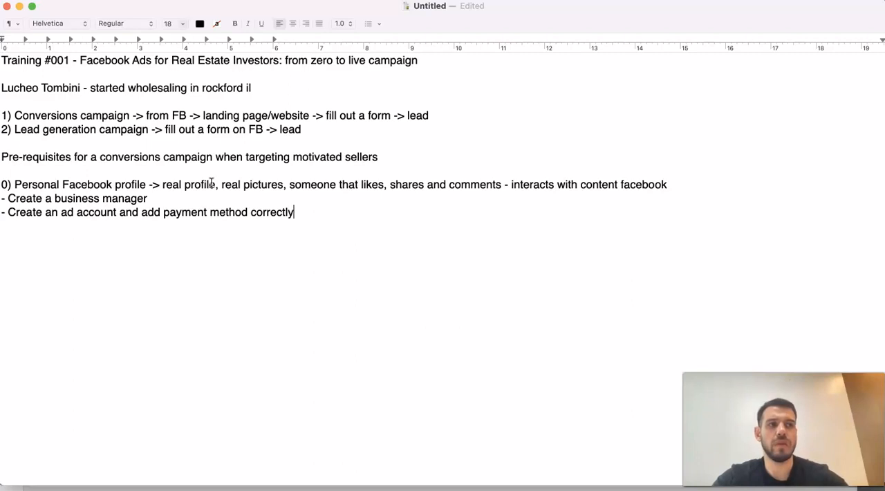
- Add "- Create a business page" as the next prerequisite, below the ad account line
key(Return)
text(- )
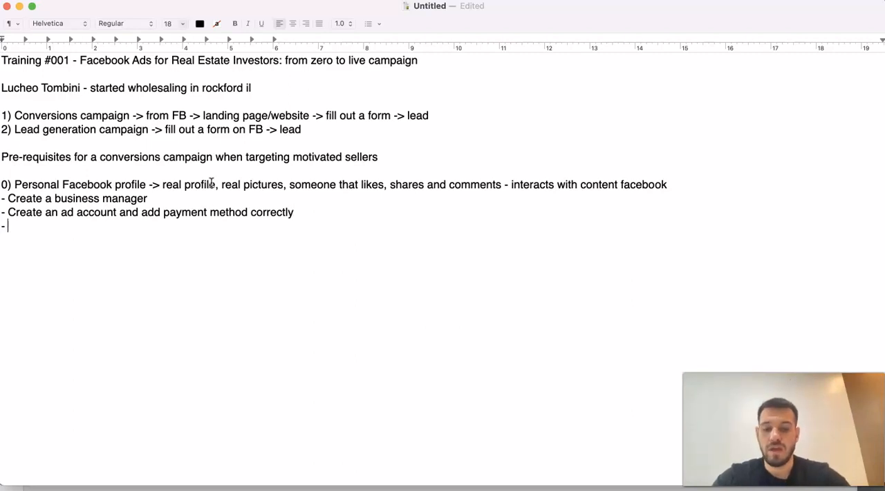
text(Create a busines)
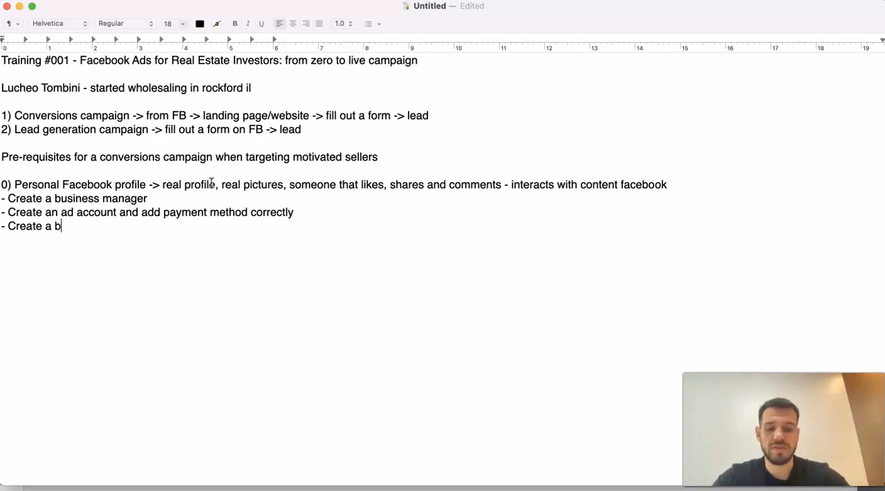
text(ge )
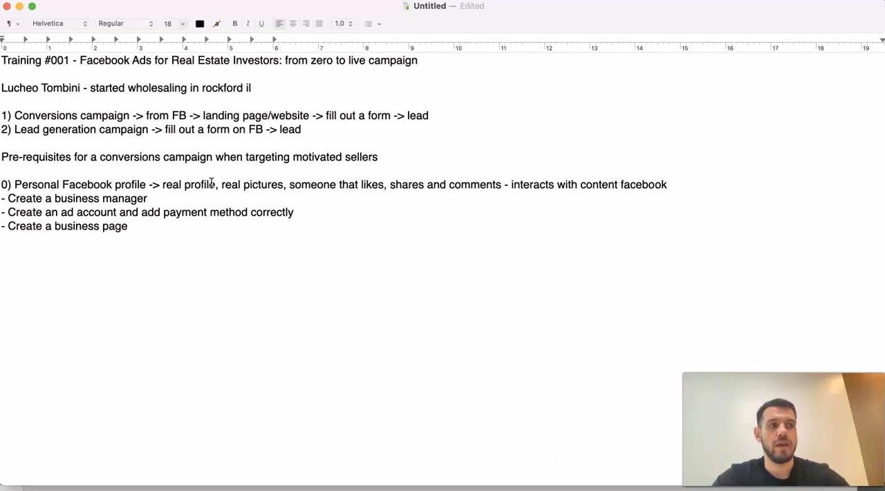
text(- We)
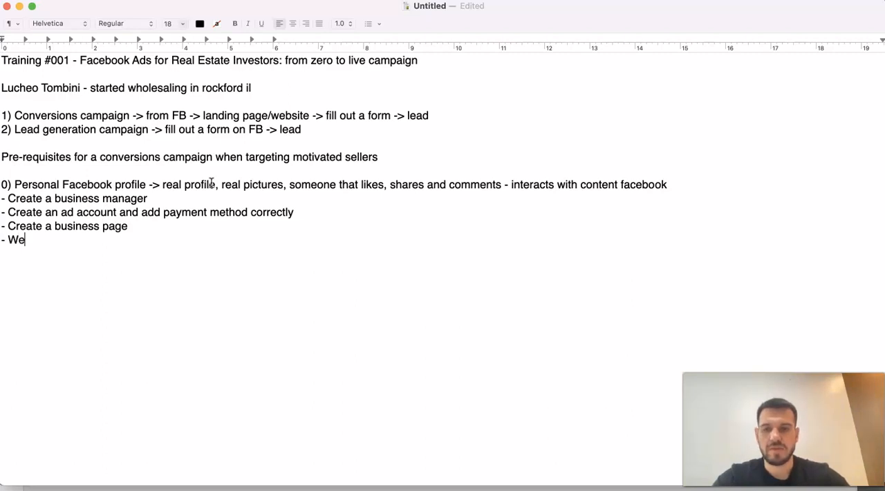
text(bsite or landing page)
- Make the word "account" bold in the line about creating an ad account
double_click(93, 210)
key(super+b)
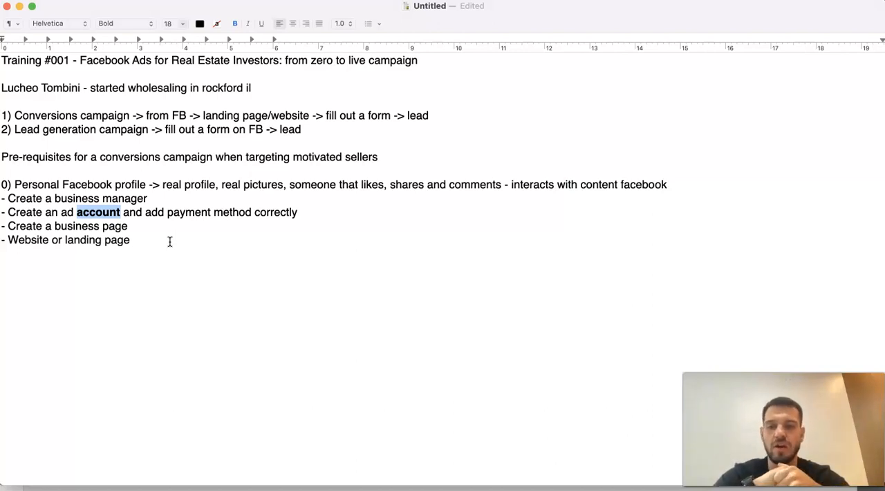
- Below the prerequisites list, after a blank line, write "1) Install the FB Pixel on your website or landing page"
click(134, 227)
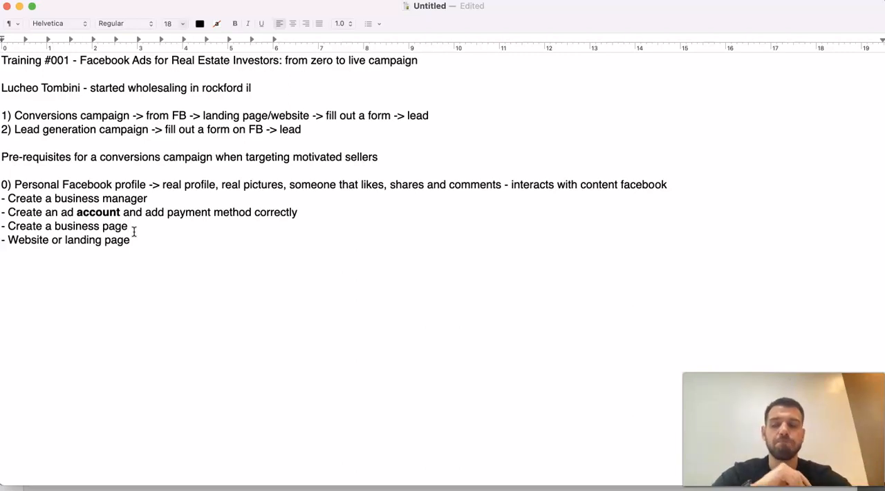
click(152, 241)
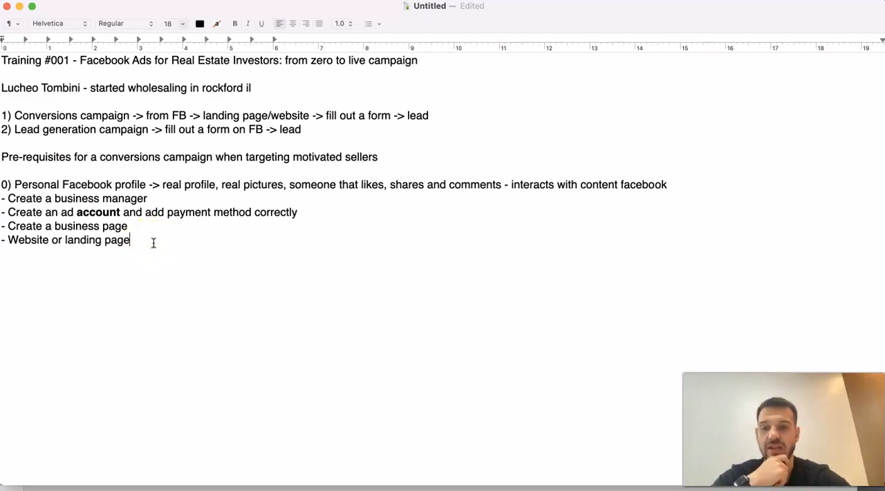
key(Return)
key(Return)
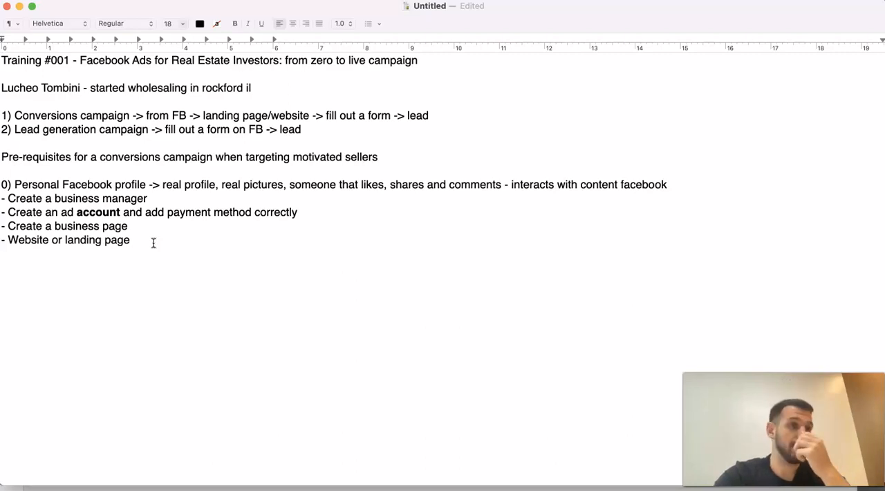
text(1)
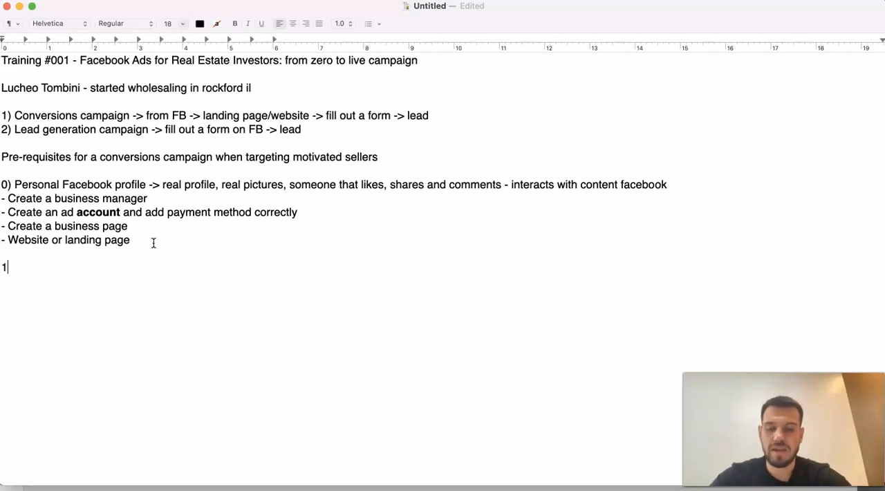
text() W)
key(BackSpace)
text(Install the FB Pixel)
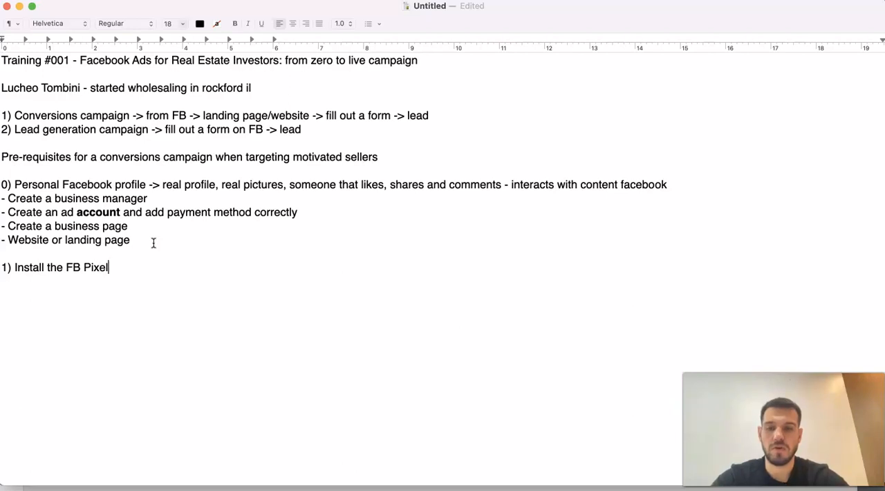
text( on your website or landing page)
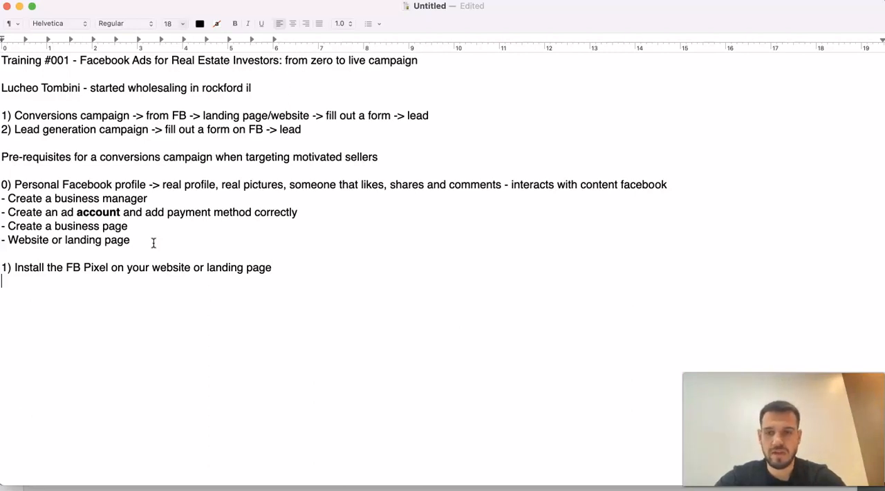
- Add the sub-item "I) Google it" directly below the FB Pixel line
text(I))
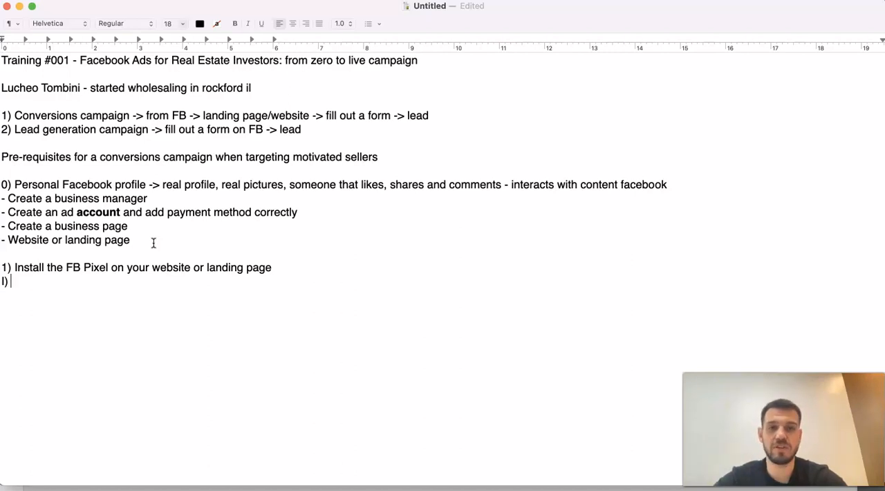
text( Google it)
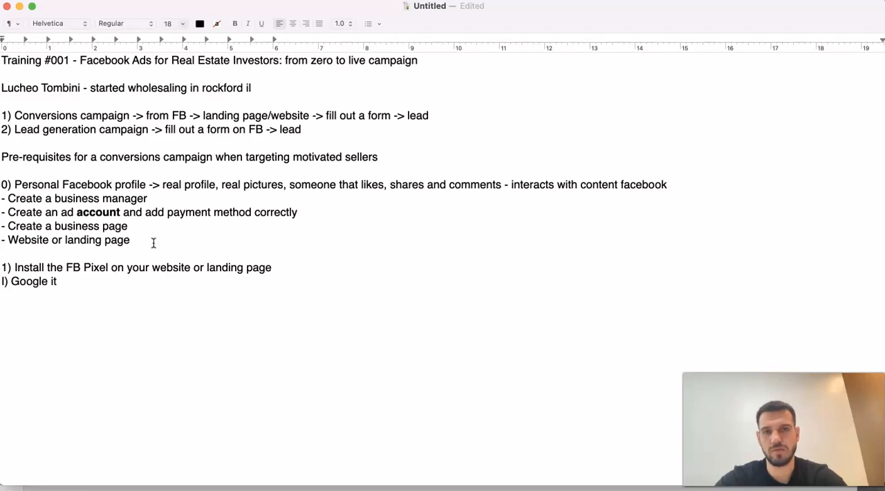
key(Return)
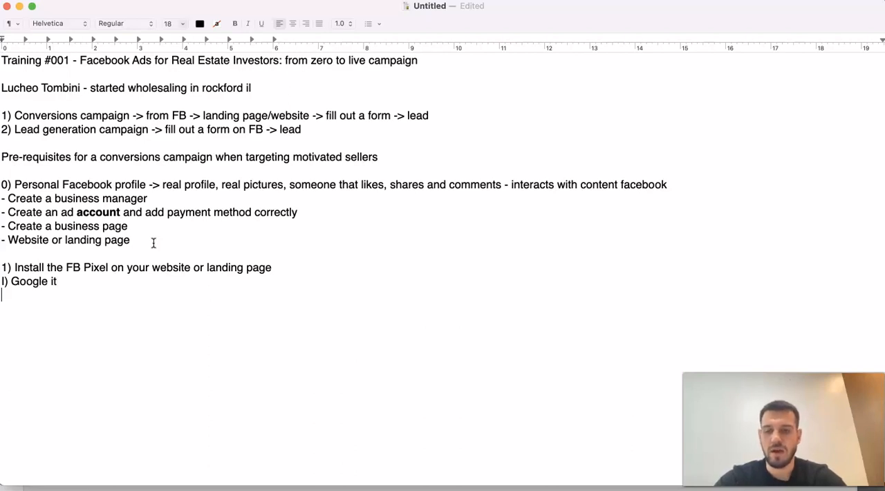
- Add "II) Ask your website provider" as the second option for installing the pixel
text(II) Ask your website provider)
key(Return)
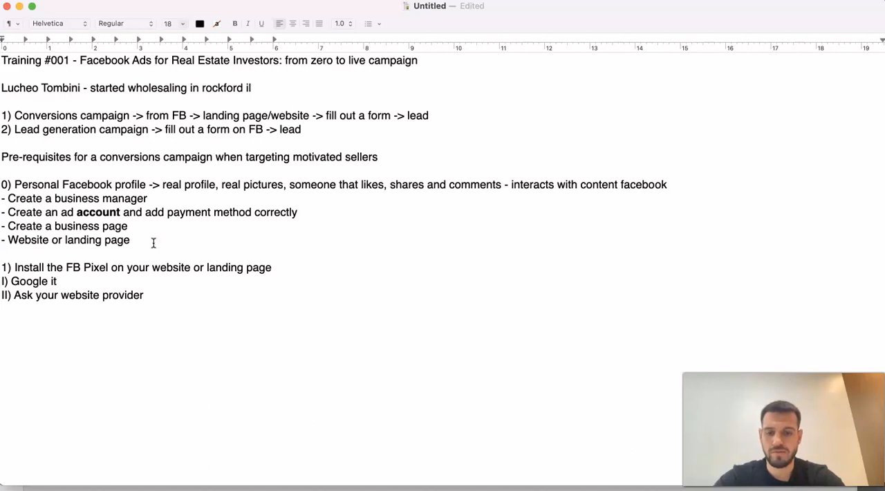
- Add "III) ask your techy friend" as the third option for installing the pixel
text(II)
key(BackSpace)
key(BackSpace)
text(III) ask your )
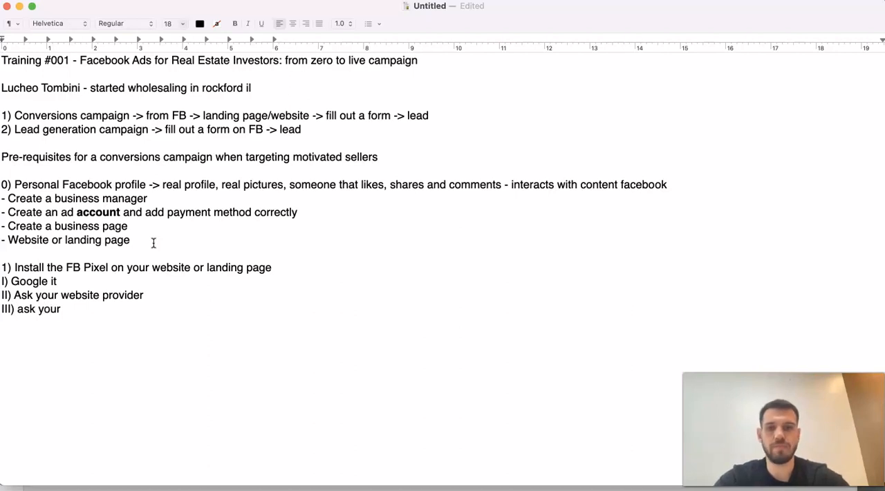
text(techy friend)
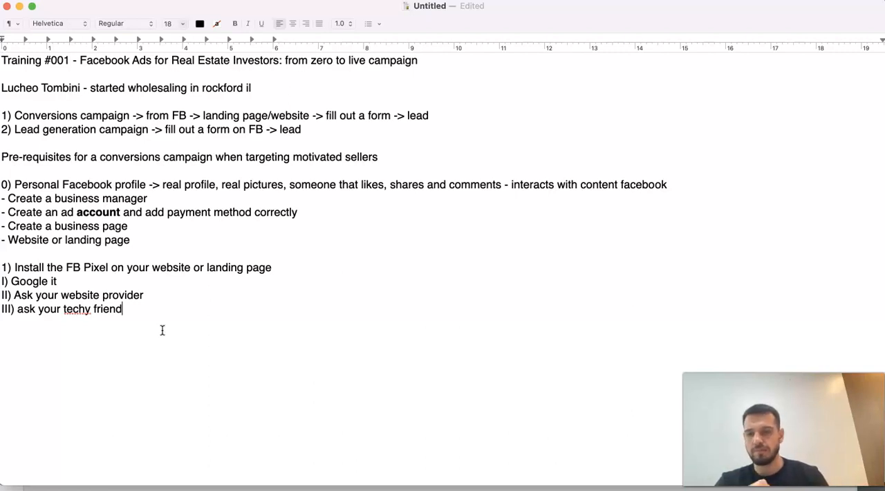
- After a blank line below the pixel options, write the heading "2) Create the essential custom audiences:"
key(Return)
key(Return)
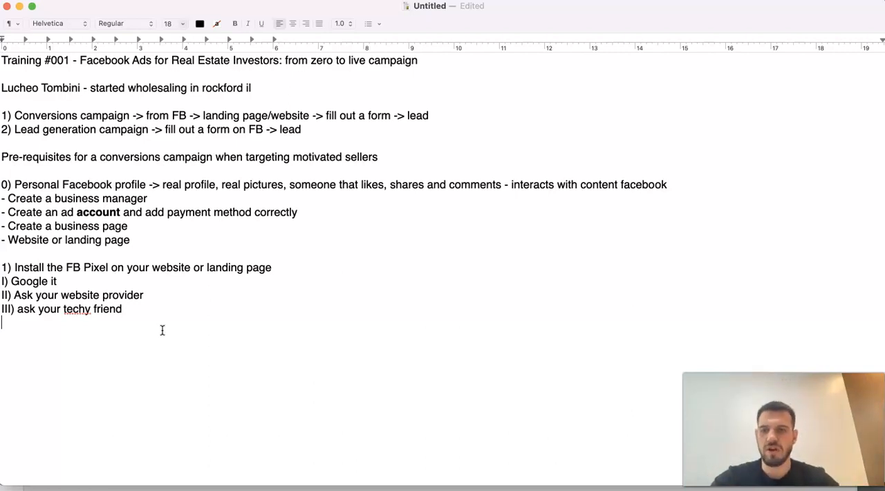
text(2))
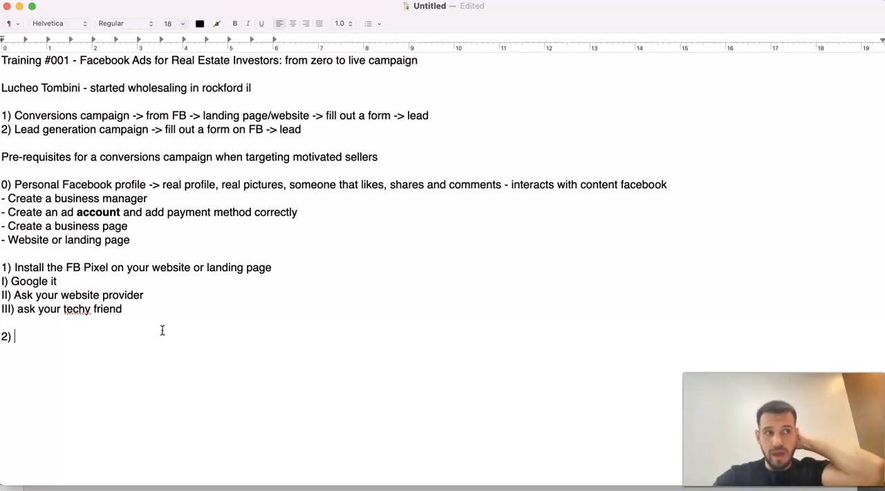
text( Creat)
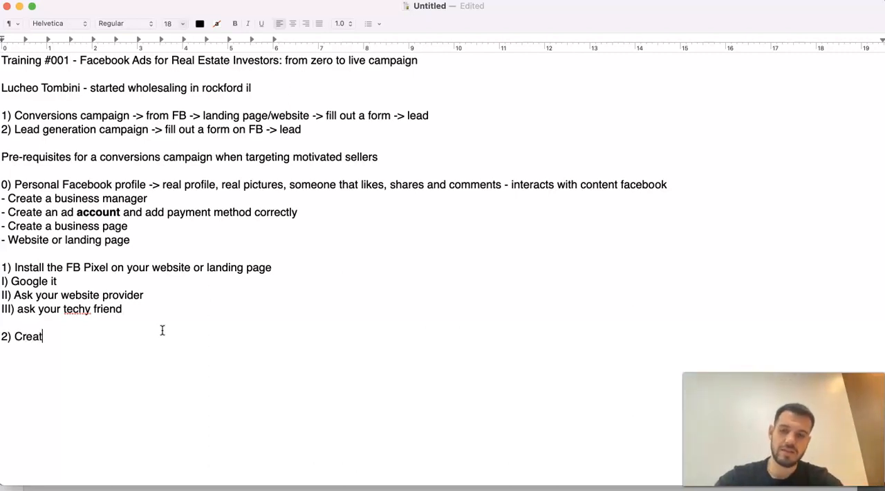
text(e the essencia)
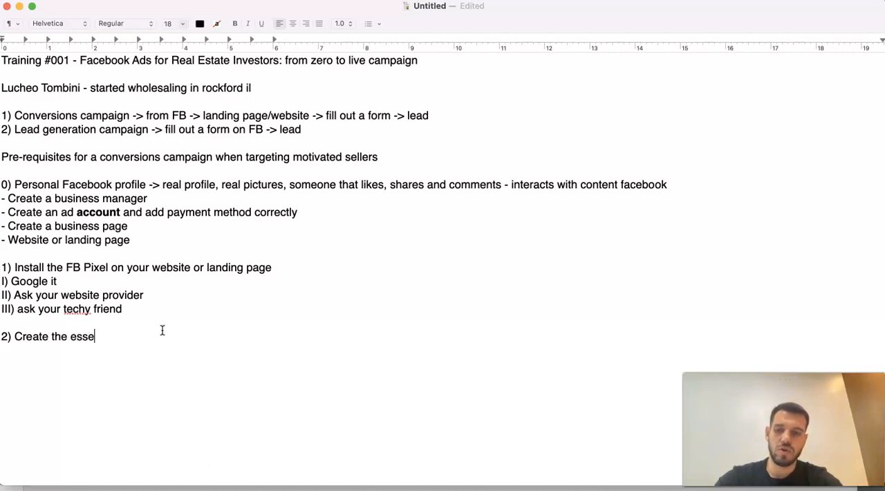
key(BackSpace)
key(BackSpace)
key(BackSpace)
text(tial )
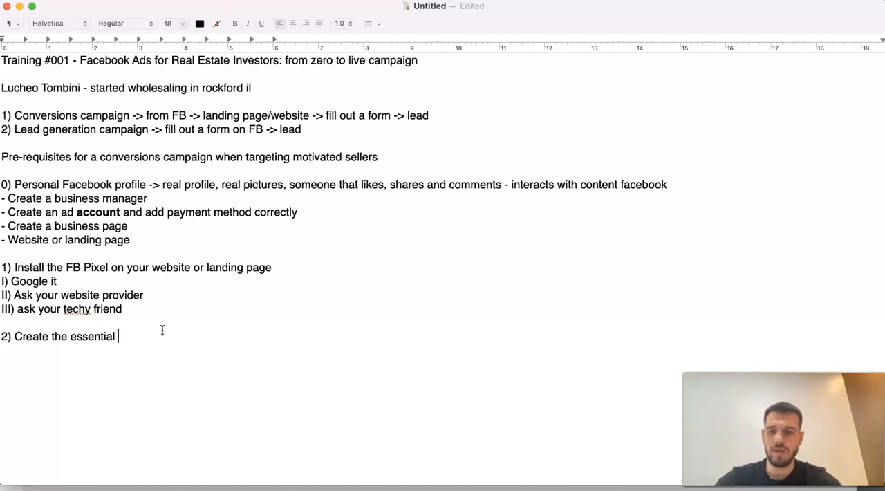
text(custom audiences)
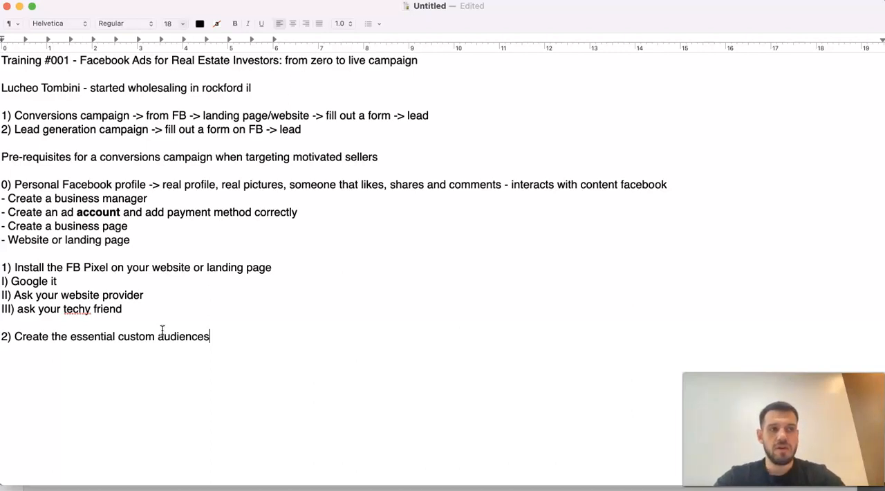
text(:)
key(Return)
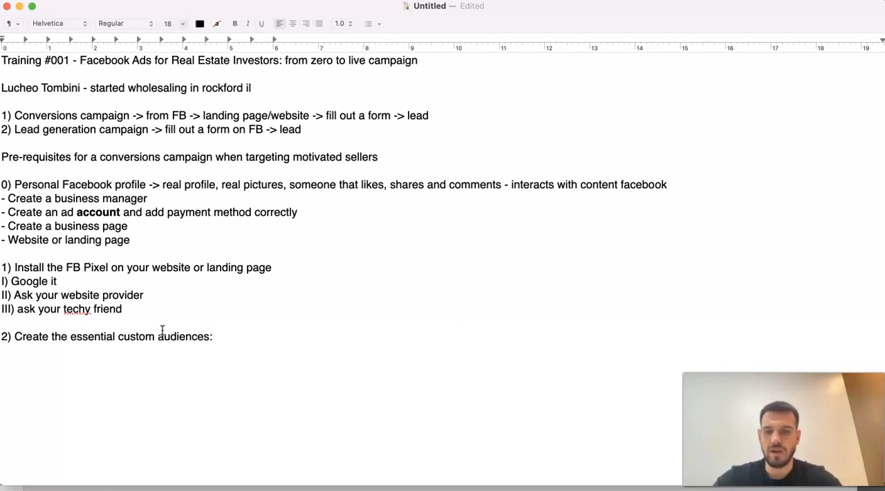
- Leave a blank line under the custom audiences heading and add "-> People who have landed on your website/landing page"
key(Return)
text(->)
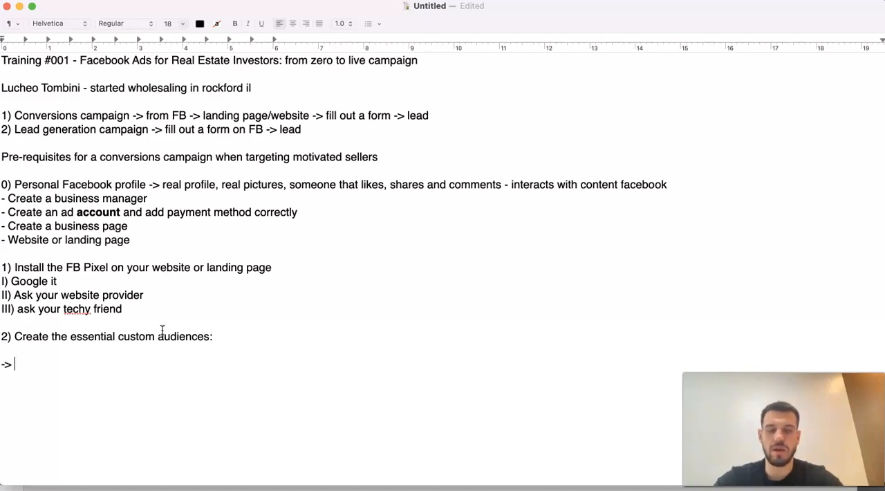
text( Peopl)
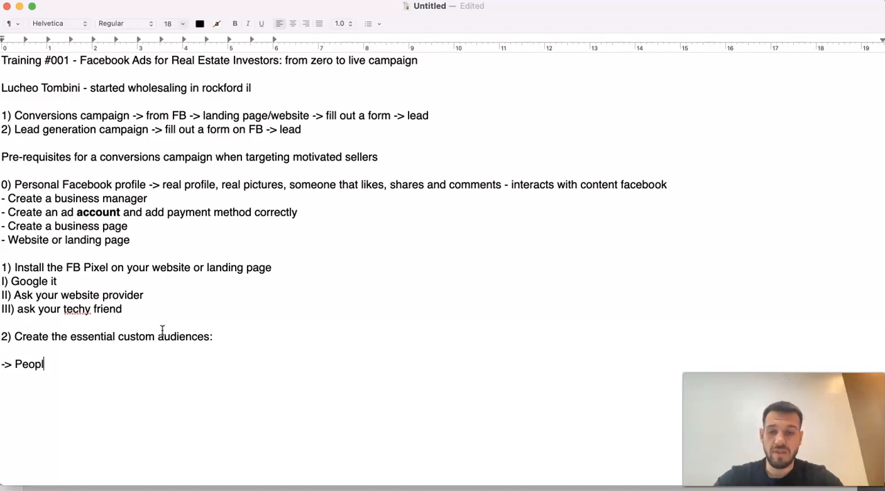
text(e who )
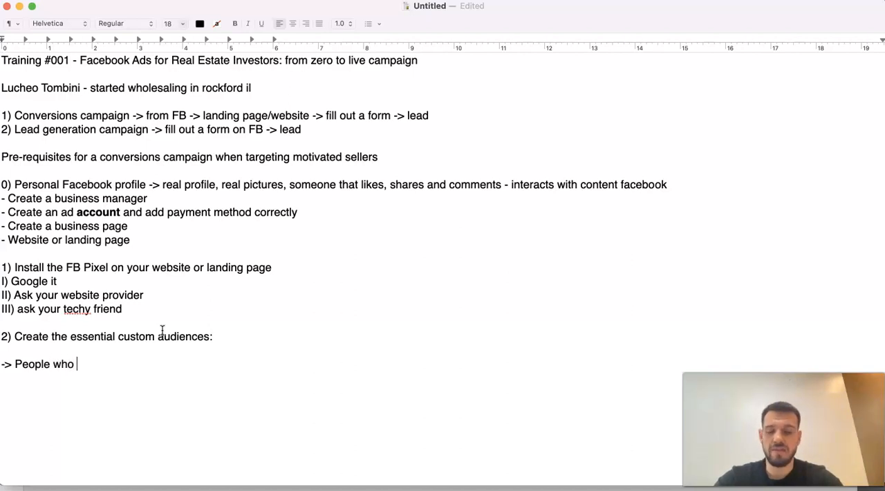
text(have landed)
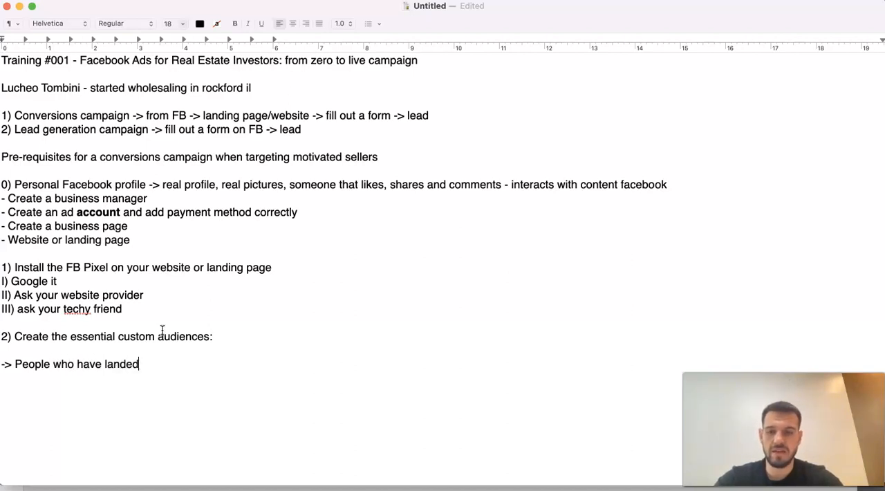
text( on your webs)
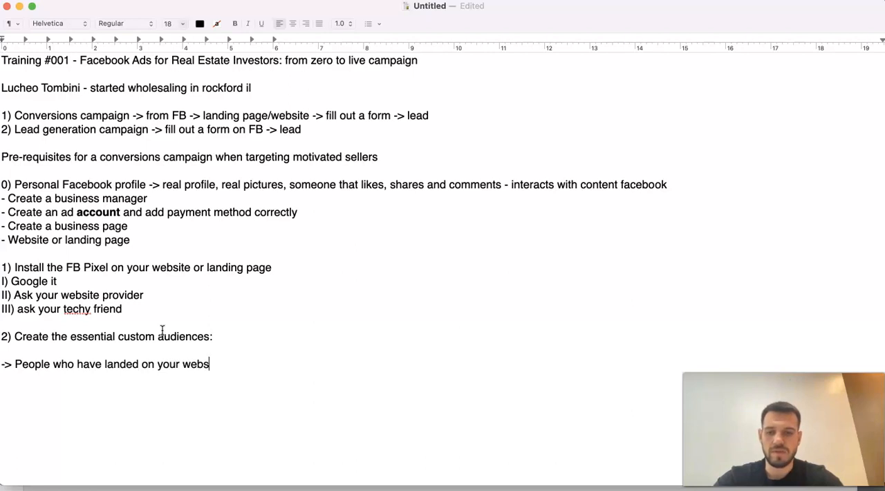
text(ite/lanf)
key(BackSpace)
text(ding page)
key(Return)
- Add the second custom audience, "-> People who have landed on your thank you page - who became a lead"
text(-> p)
key(BackSpace)
text(Pe)
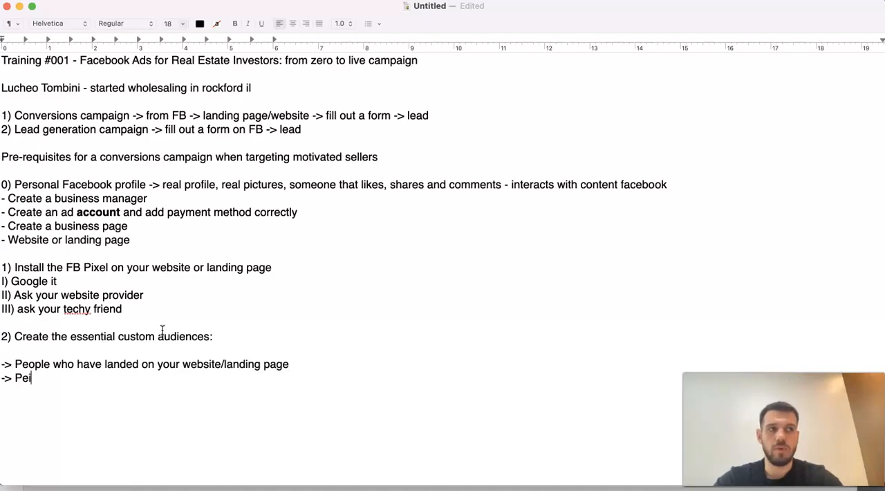
text(opl)
key(BackSpace)
key(BackSpace)
key(BackSpace)
text(ople who have landed on your thank you page )
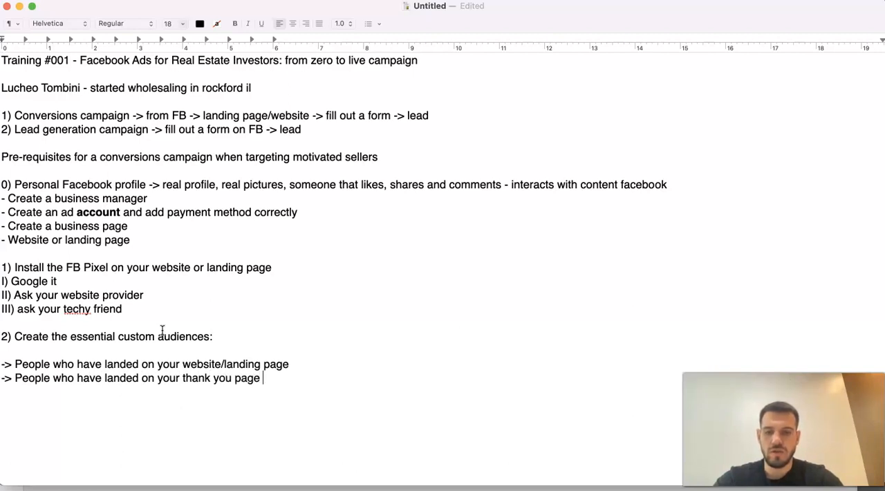
text(- w)
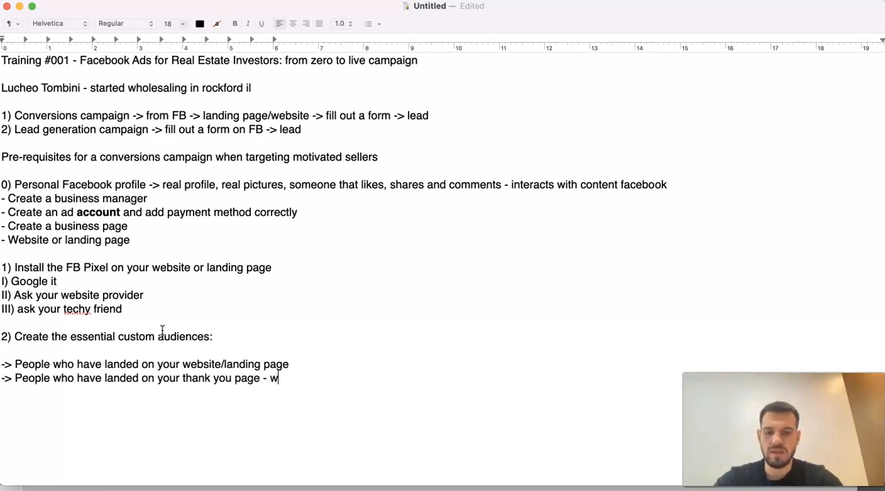
text(h)
key(BackSpace)
key(BackSpace)
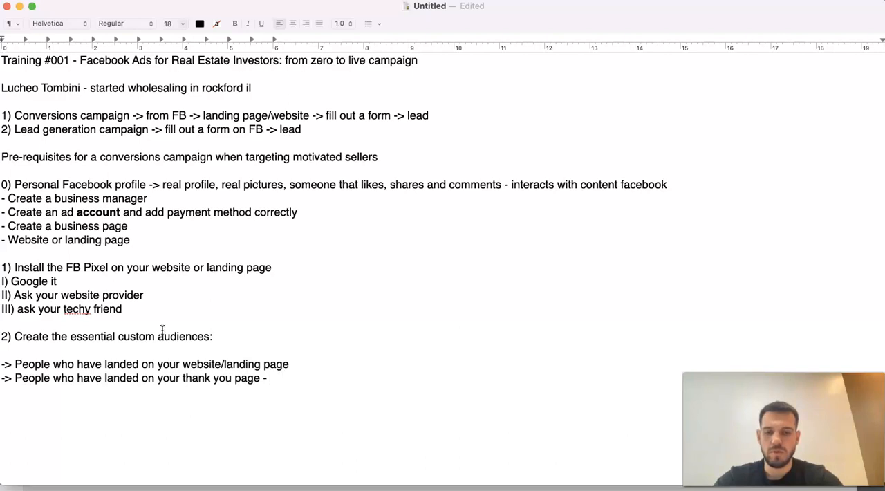
text(who bec)
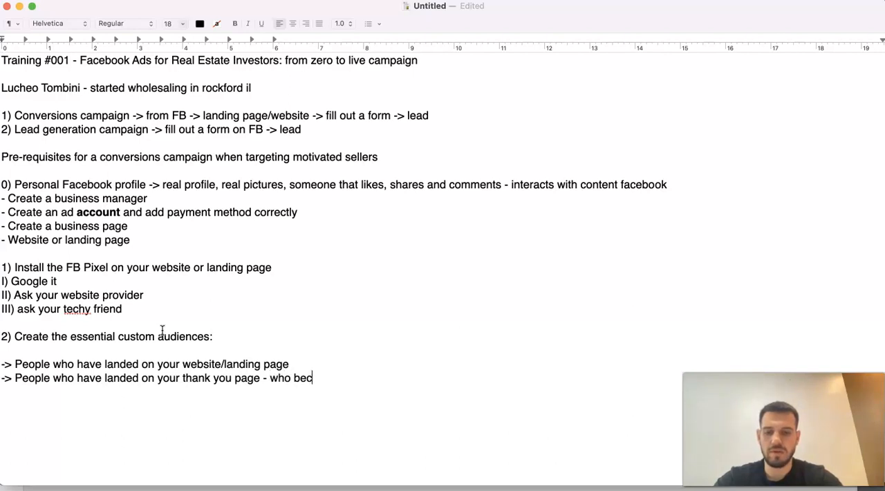
text(ame a lead)
key(Return)
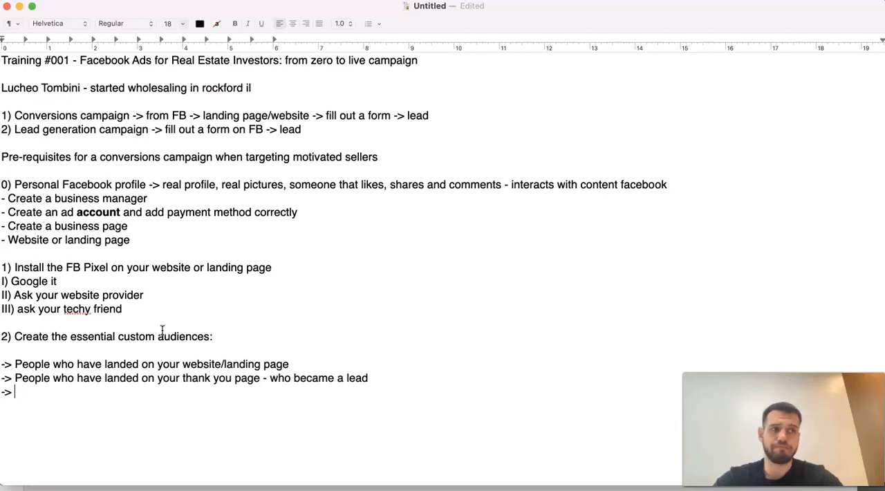
- Write the third custom audience, "-> People who have seen any of your ads (video)", and start another "->" item below it
text(peo)
key(BackSpace)
key(BackSpace)
key(BackSpace)
text(Pe)
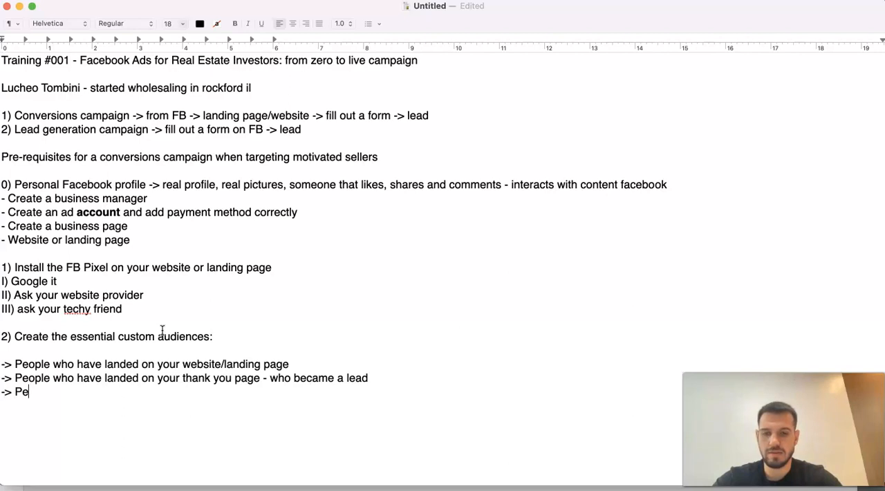
text(ople who have se)
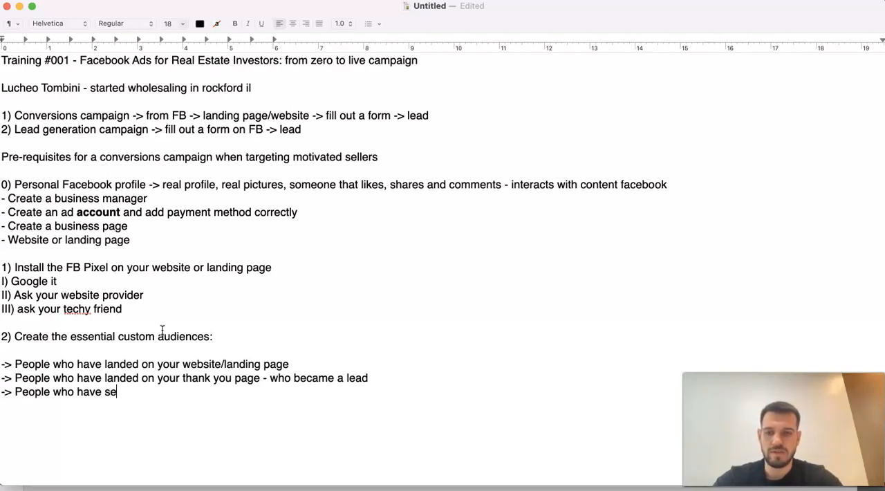
text(en any of your ads)
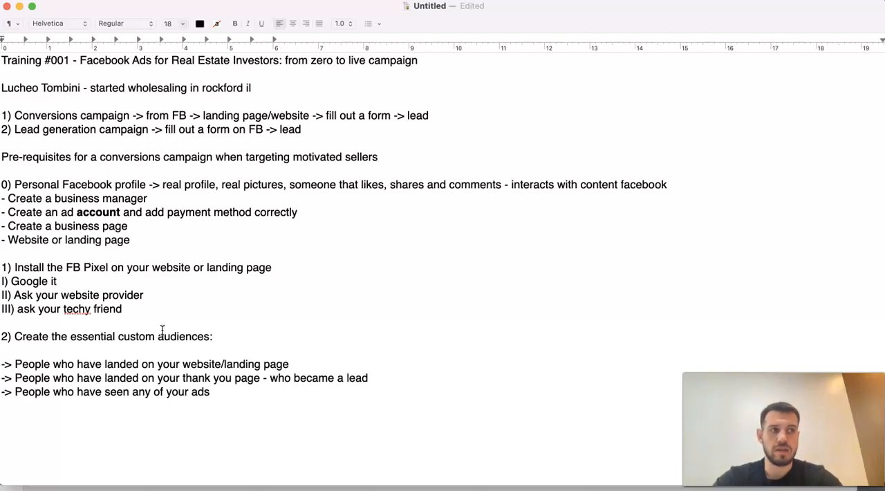
text( (v)
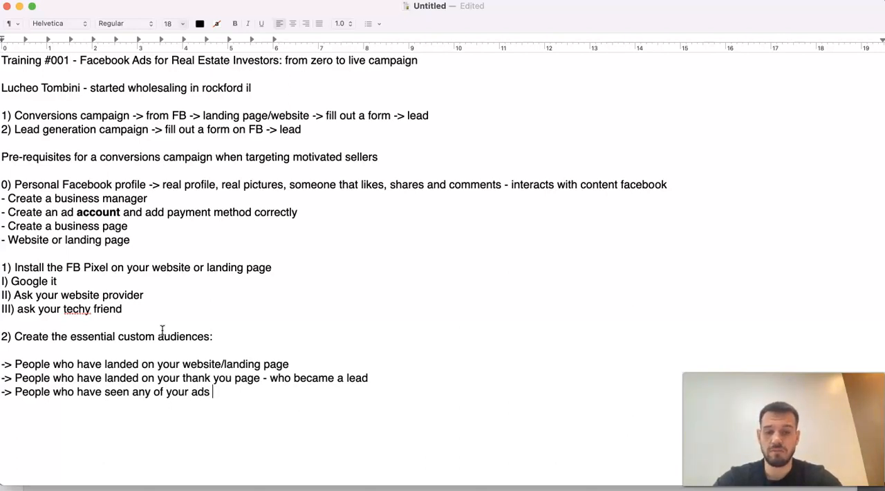
text(ideo))
key(Return)
text(-> )
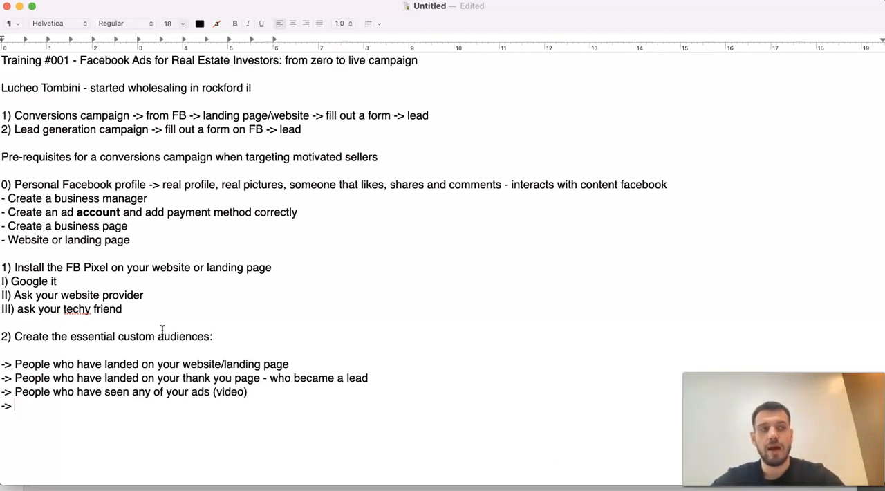
text(Pe)
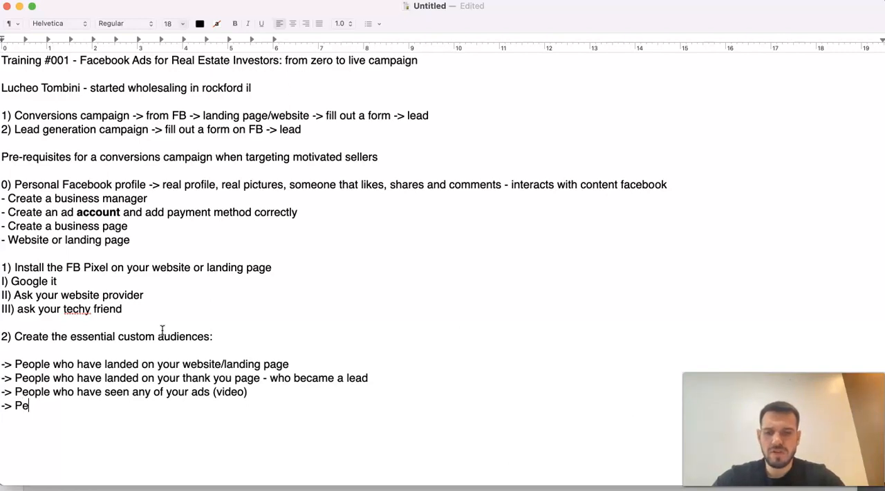
text(ople )
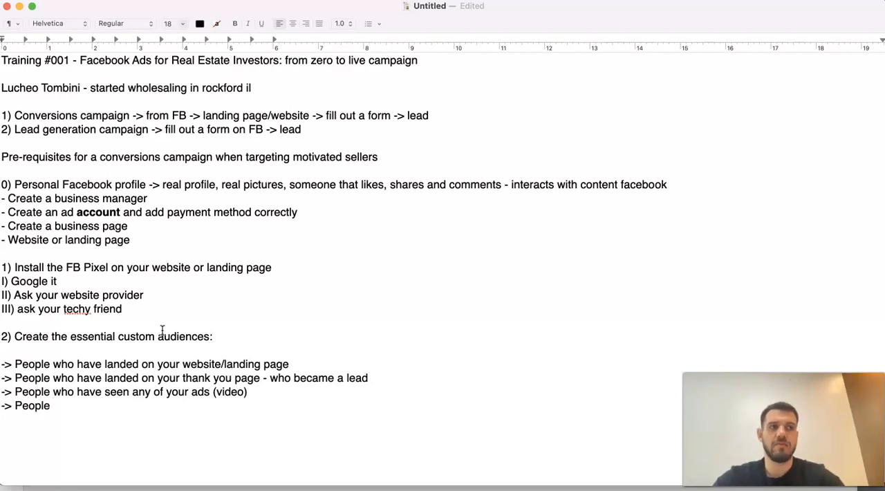
text(who have en)
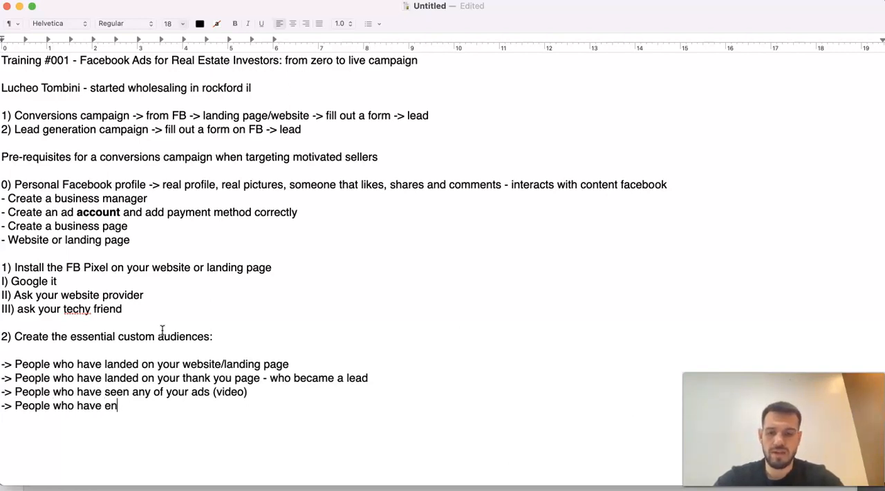
text(gang)
- Complete the fourth custom audience as "-> People who have engaged with your page"
key(BackSpace)
key(BackSpace)
text(ge)
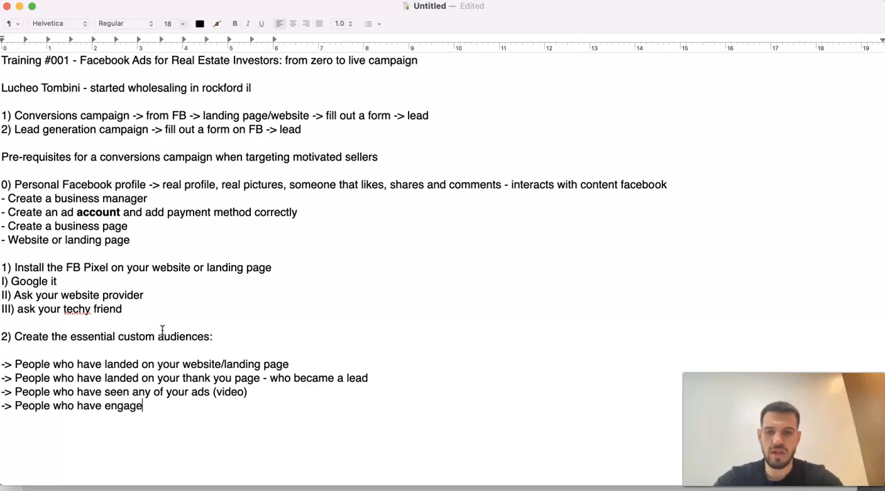
text(d with your page)
- Leave blank lines under the custom audiences and write "3) Record your ads or create your ad images"
key(Return)
key(Return)
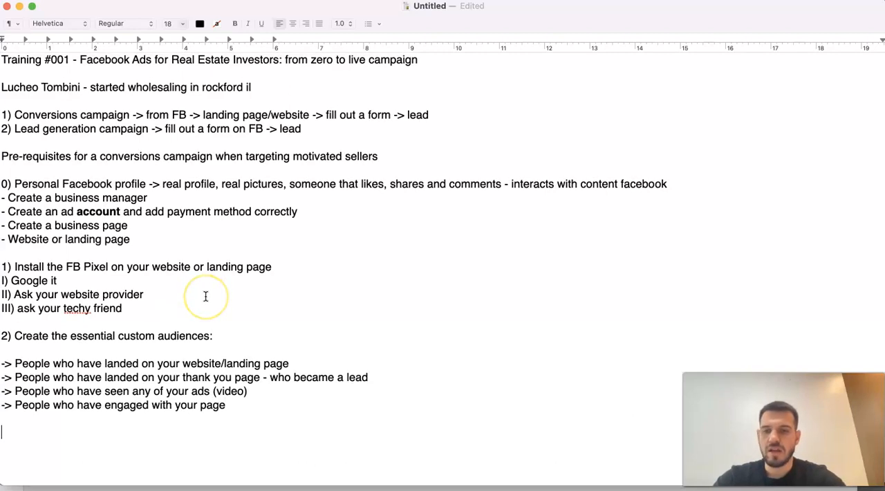
key(Return)
key(Return)
key(Return)
key(Return)
key(Return)
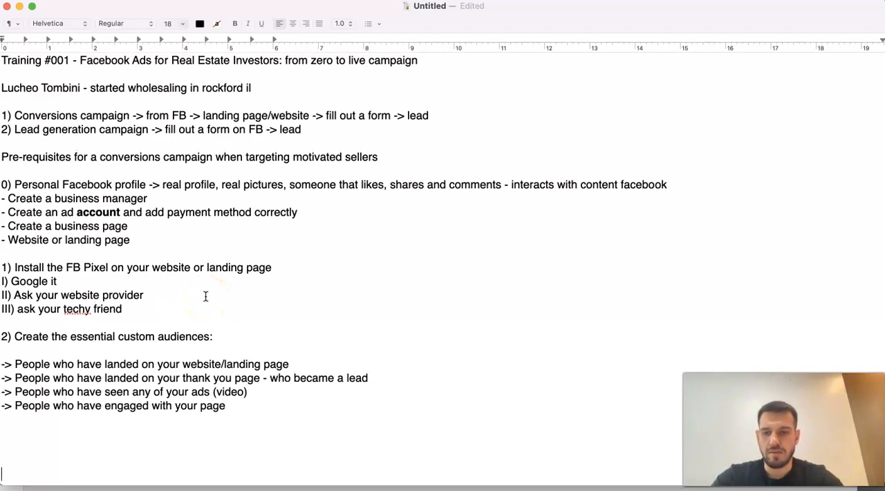
key(Up)
key(Up)
key(Up)
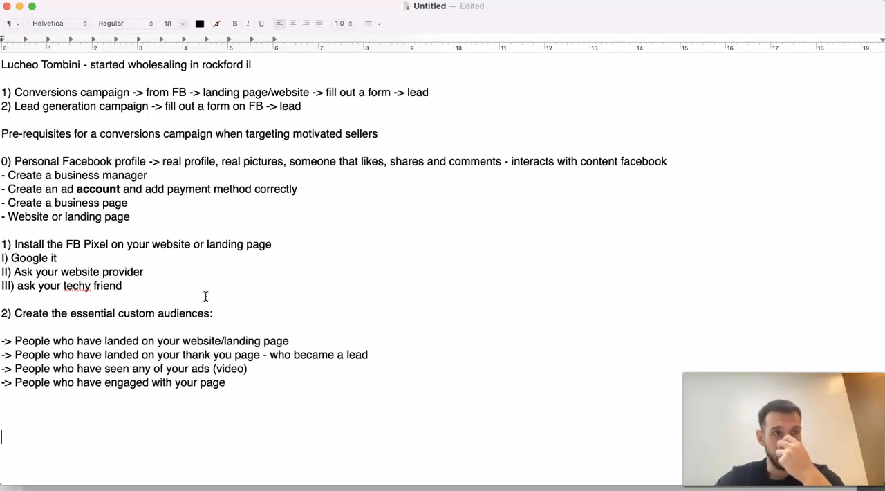
text(3) Record )
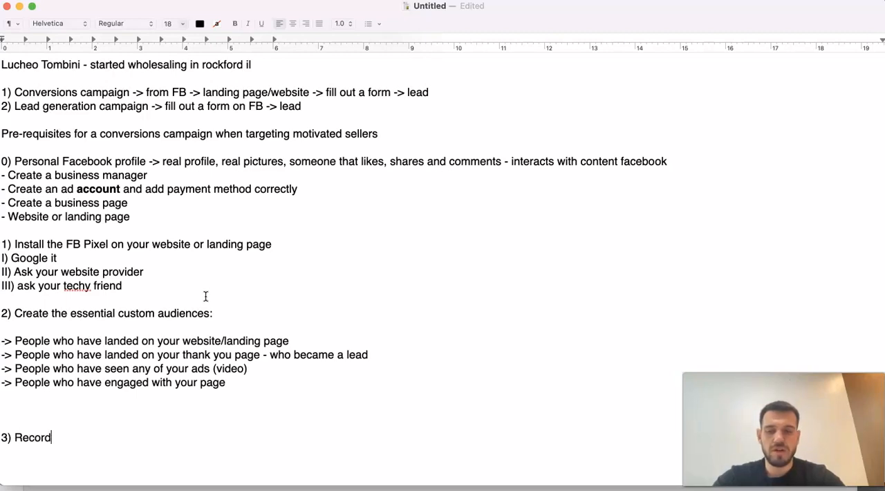
text(your a)
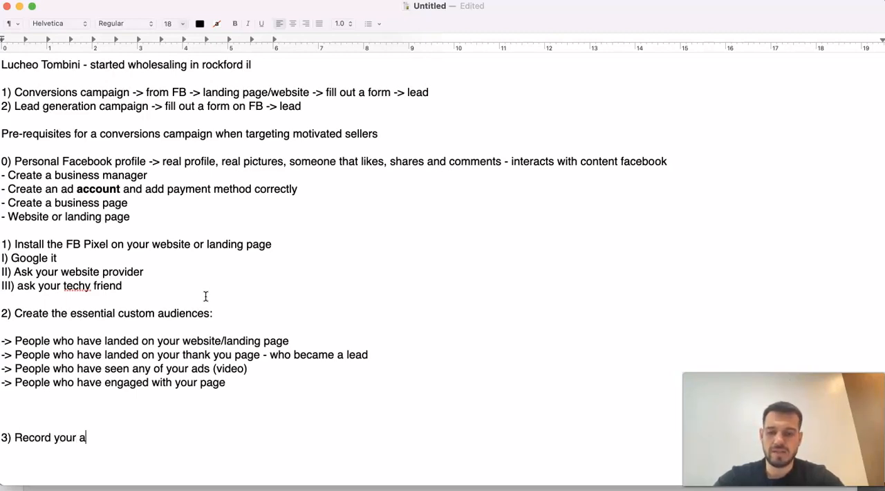
text(ds or cre)
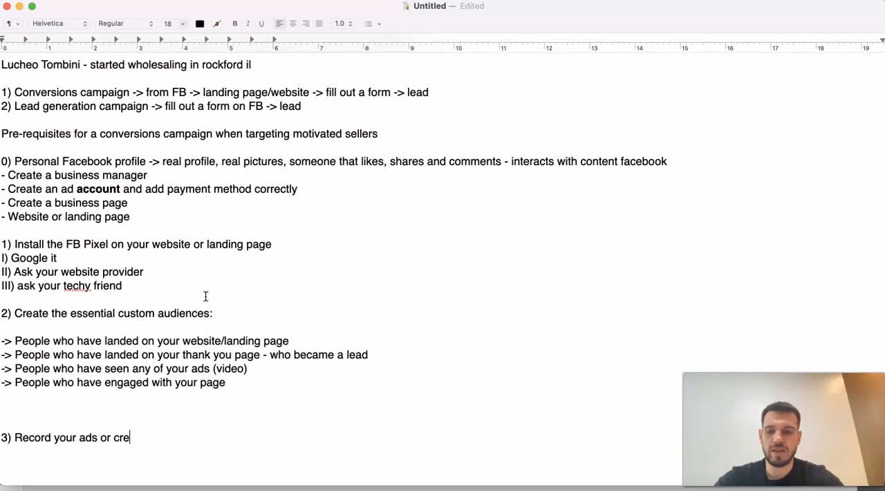
text(ate your a)
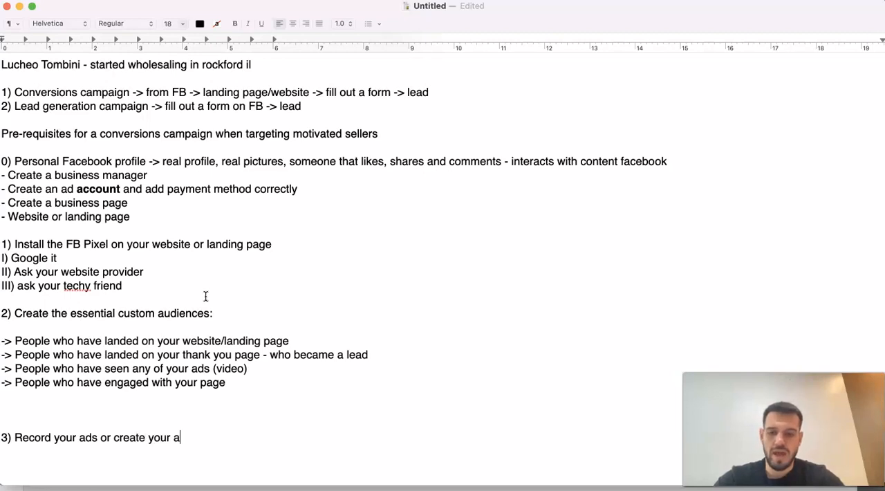
text(d images)
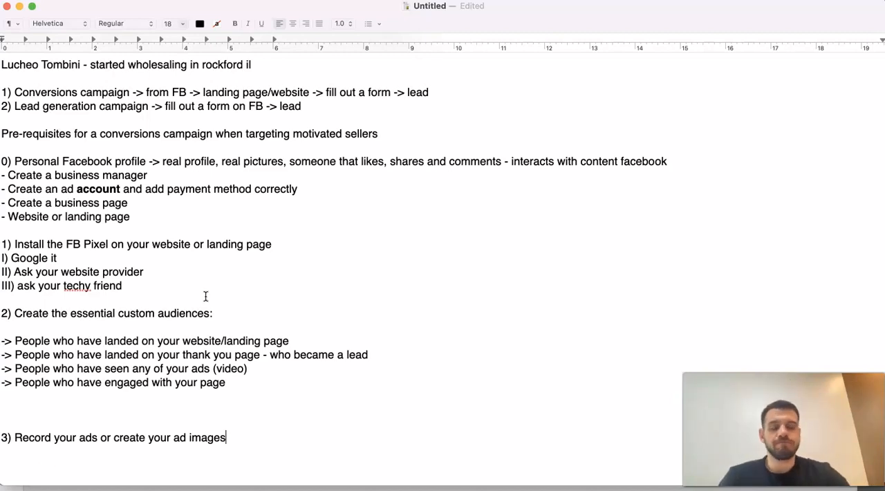
- After a blank line below item 3, write "4) Configure aggregated event measurements (web events)"
key(Return)
key(Return)
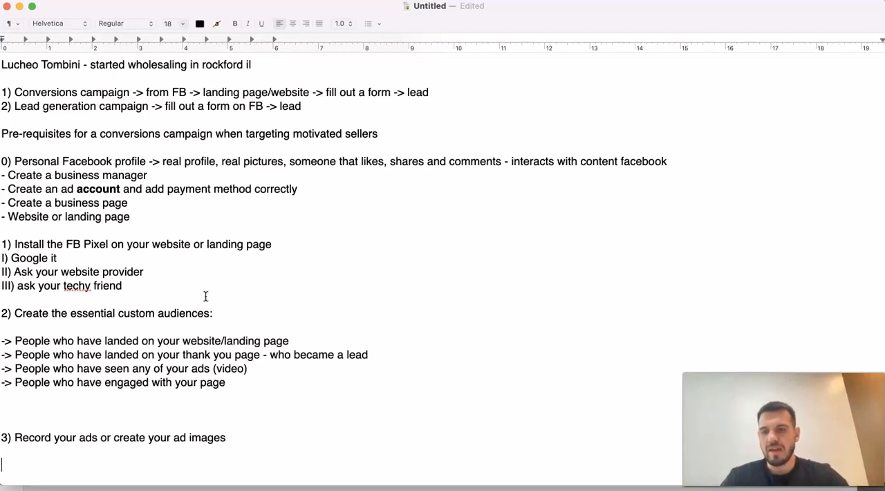
text(4))
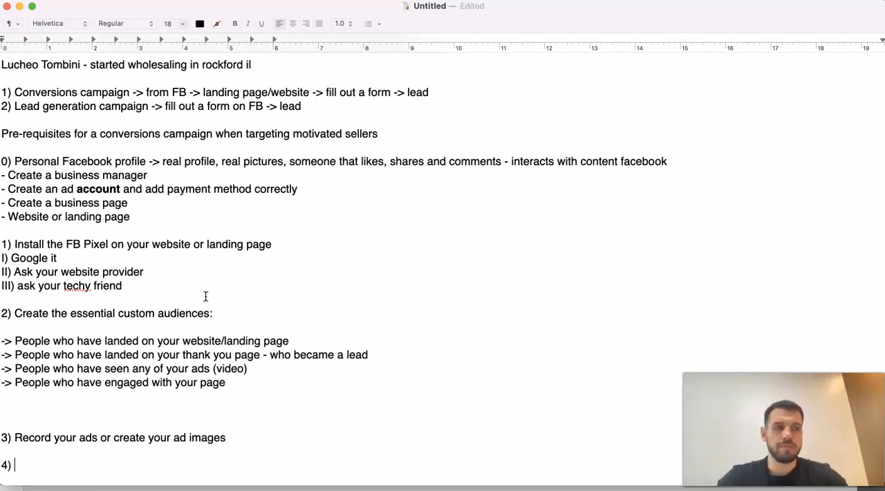
text( Config)
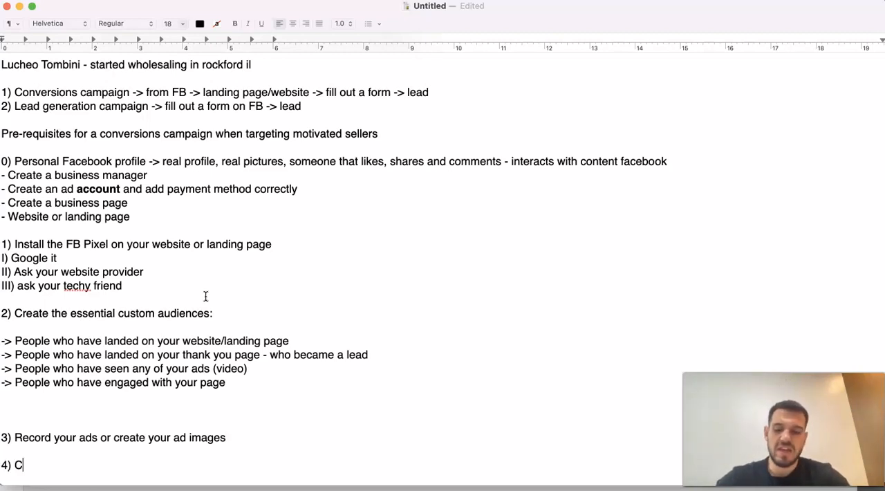
text(agg)
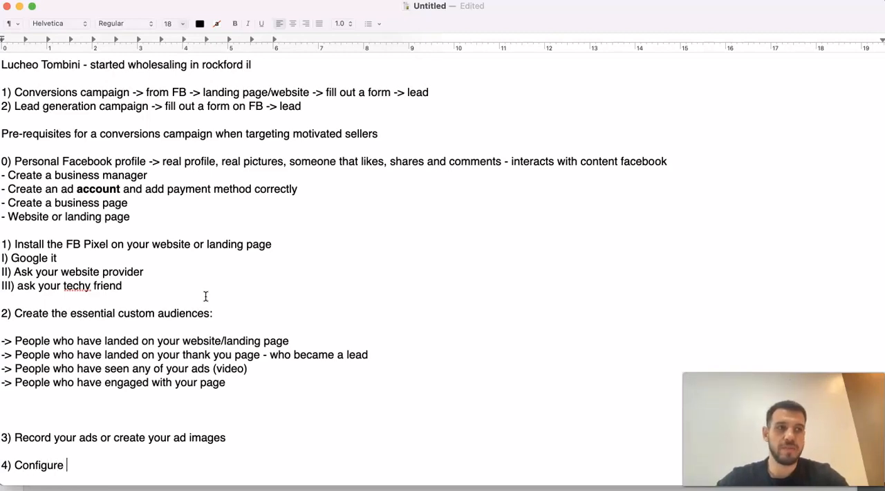
text(r)
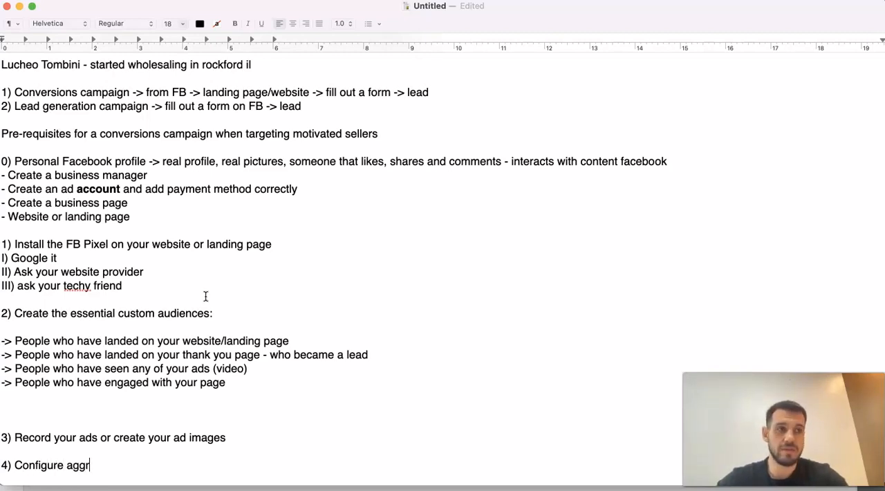
text(egated)
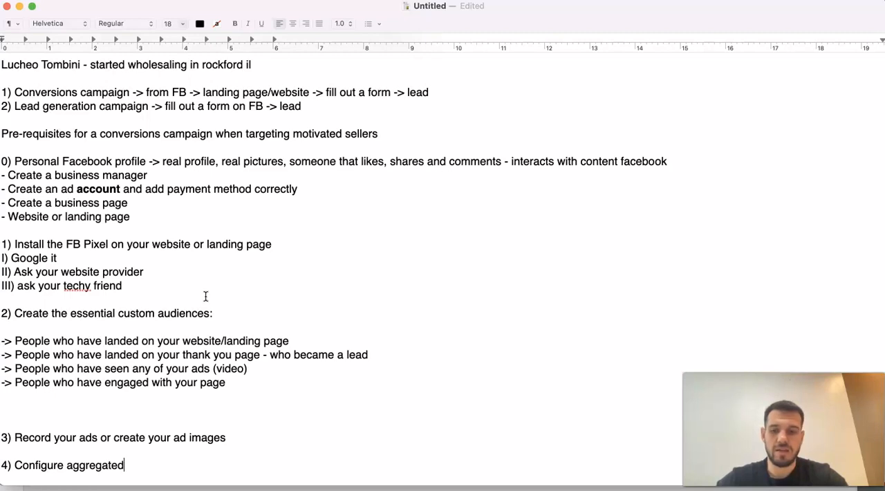
text( event measurements)
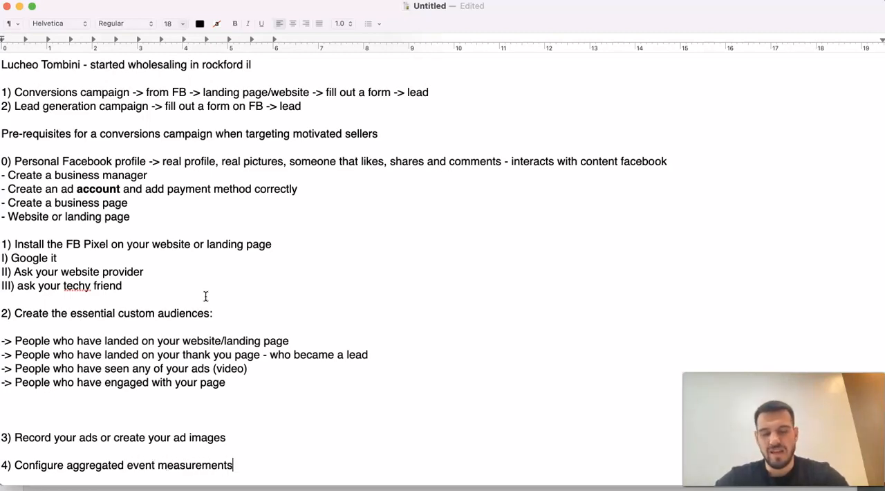
text( (web)
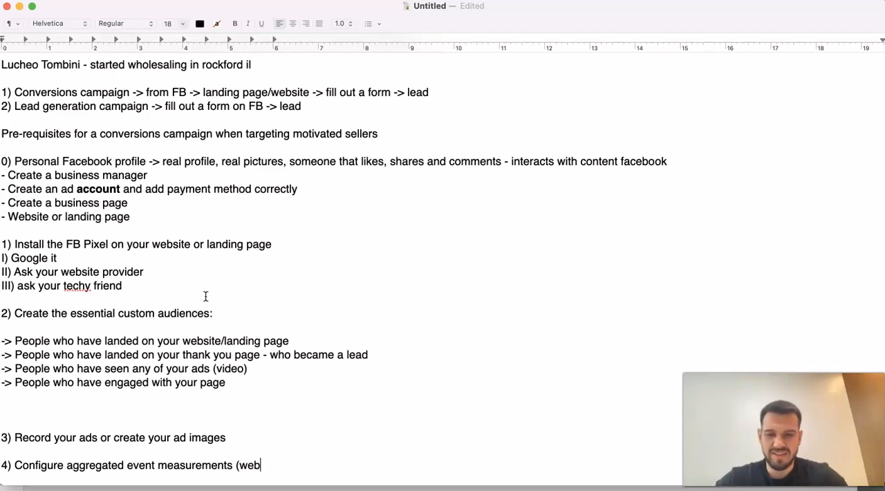
text( events))
click(206, 275)
scroll(206, 275, down, 3)
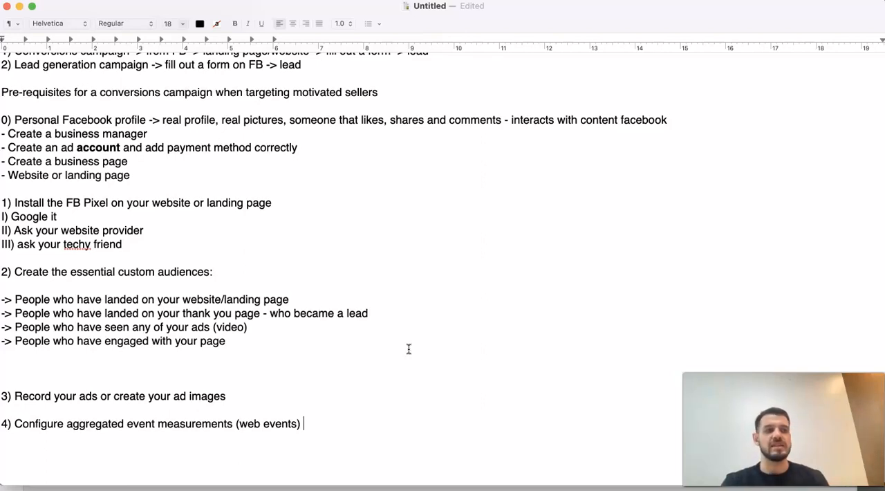
- After a blank line, write "5) Integrate your website form with your CRM + Email + Text" and put "Zapier" on the line below
key(Return)
key(Return)
text(5))
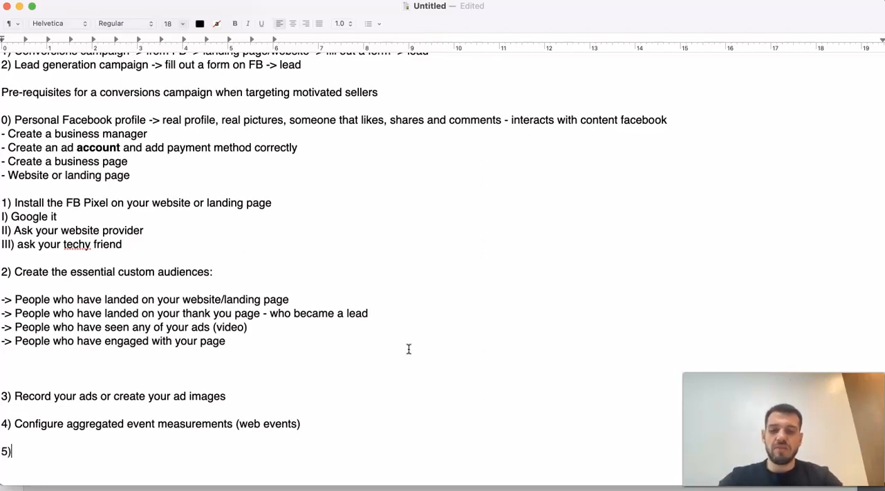
text( Inte)
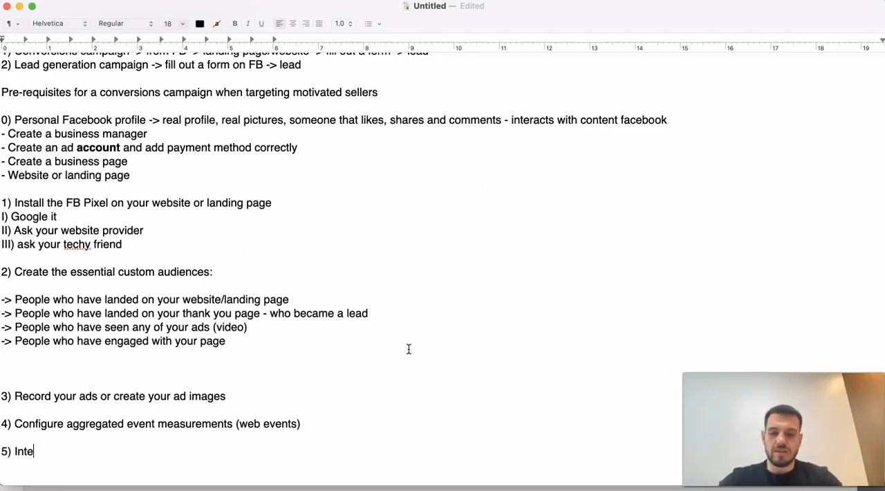
text(grate your web)
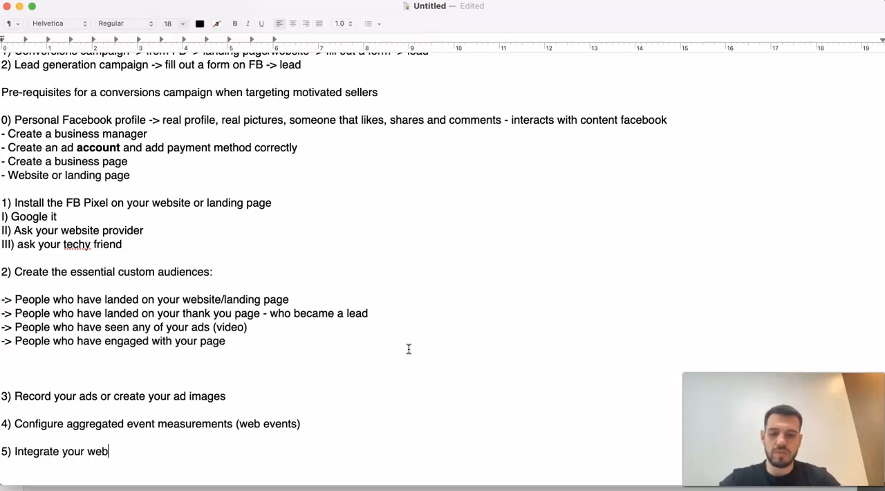
text(site form with)
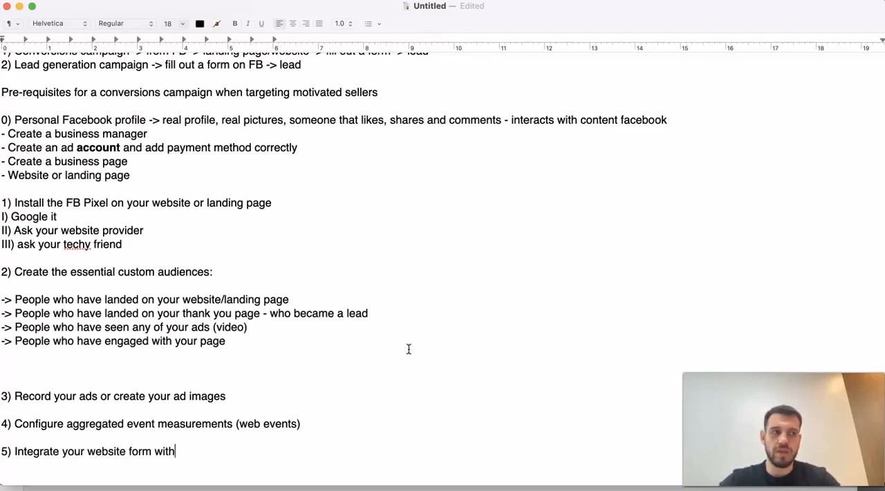
key(BackSpace)
key(BackSpace)
key(BackSpace)
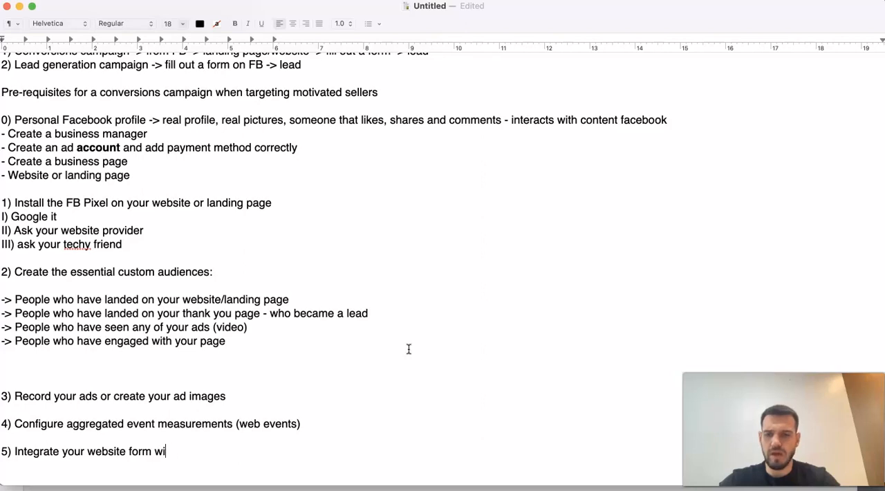
text(ith)
text( yoru CR)
text(M)
key(BackSpace)
key(BackSpace)
key(BackSpace)
key(BackSpace)
key(BackSpace)
key(BackSpace)
text(ur CRM + Email + )
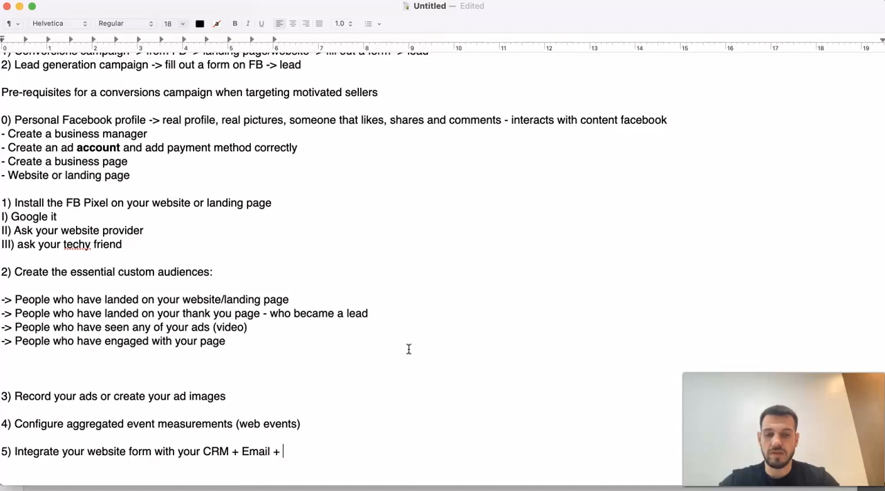
text(T)
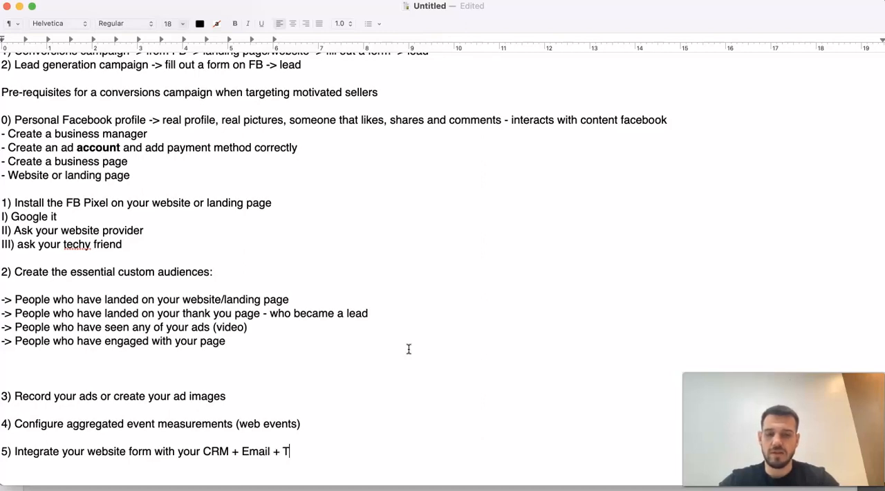
text(ext)
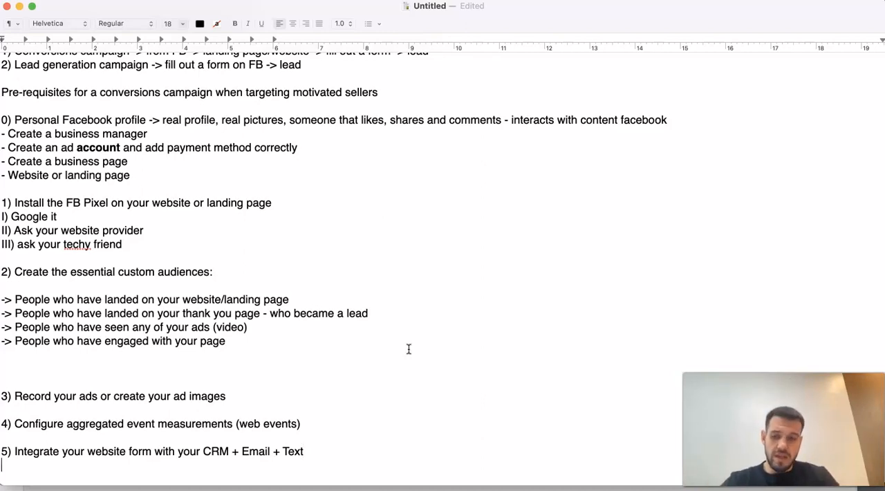
text(Zapier)
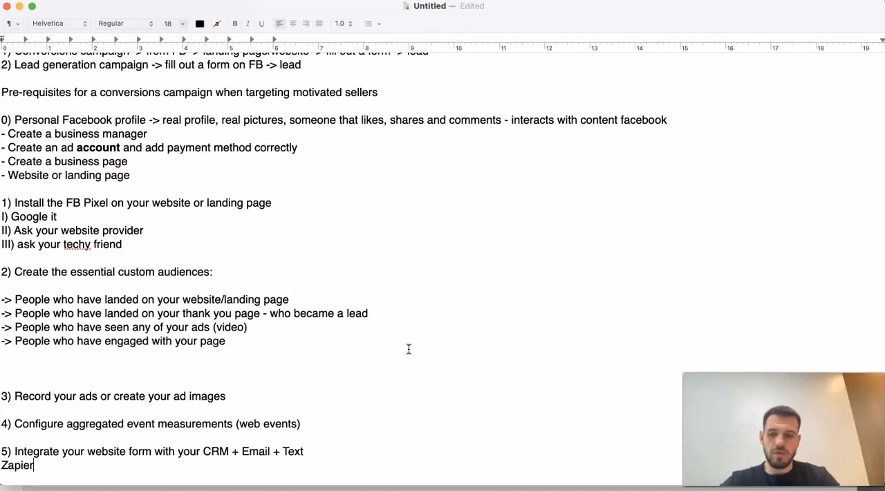
scroll(395, 320, down, 2)
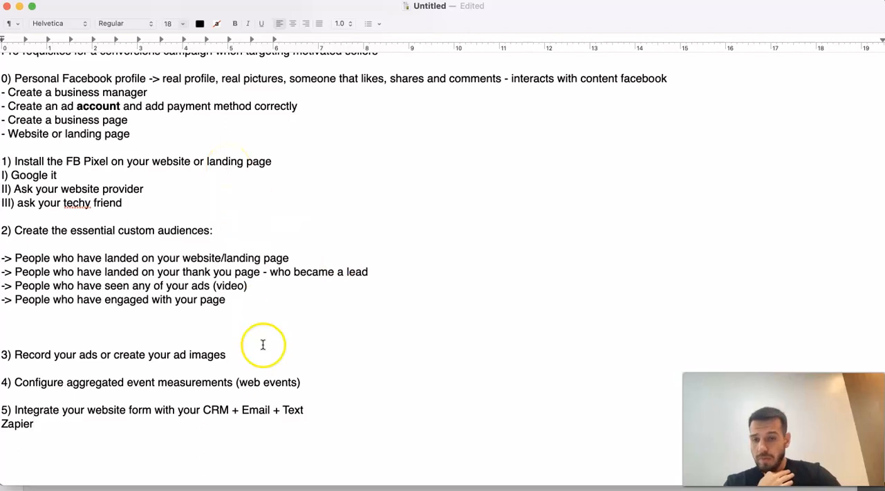
scroll(413, 351, up, 5)
scroll(412, 352, down, 5)
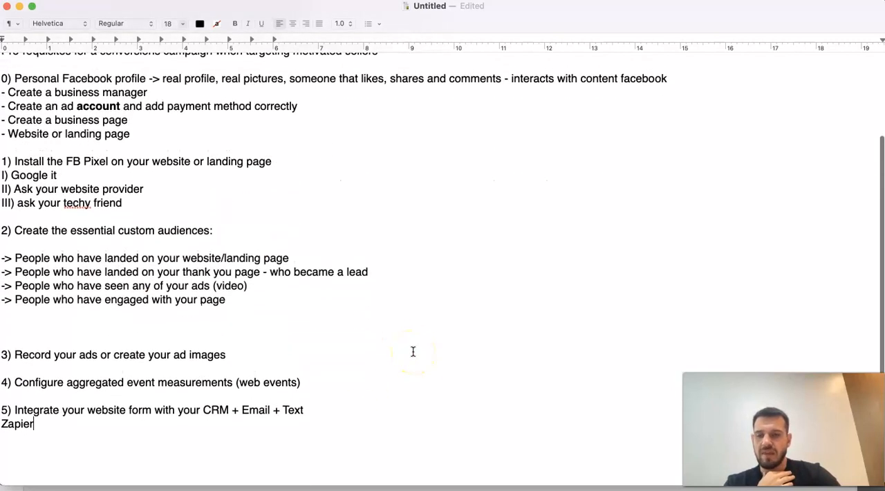
scroll(413, 352, up, 5)
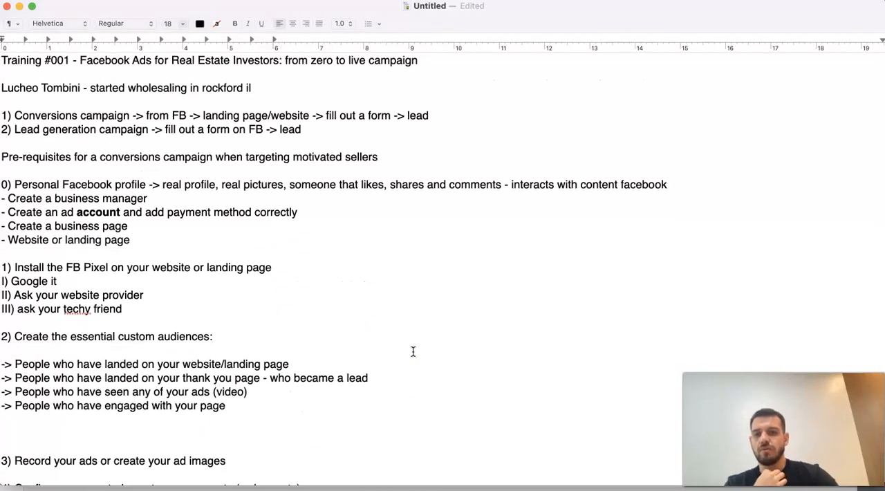
scroll(413, 352, down, 5)
scroll(413, 352, up, 4)
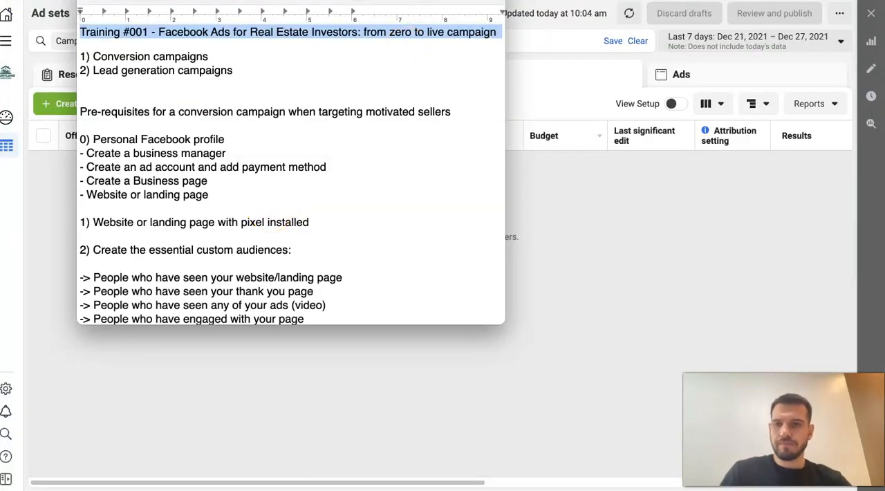
- Move away from the notes document and switch to Facebook Ads Manager
drag(197, 3, 132, 60)
click(97, 63)
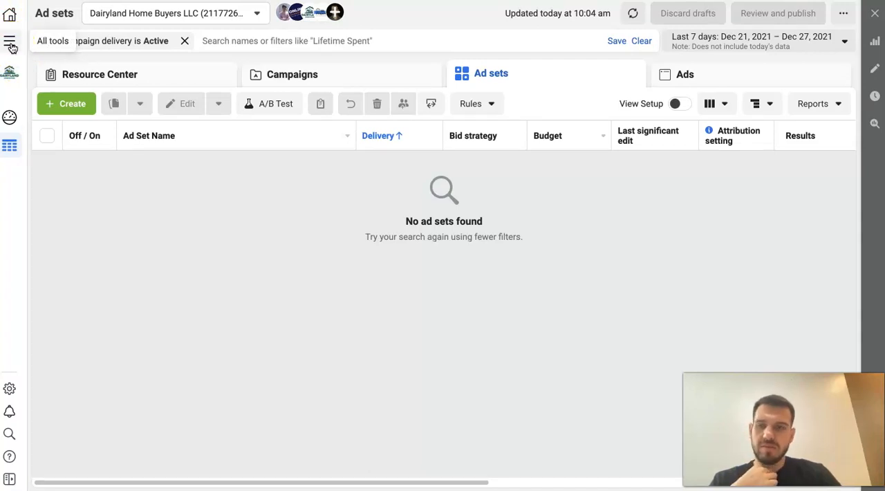
- Open the campaigns list in Ads Manager
click(11, 44)
click(95, 82)
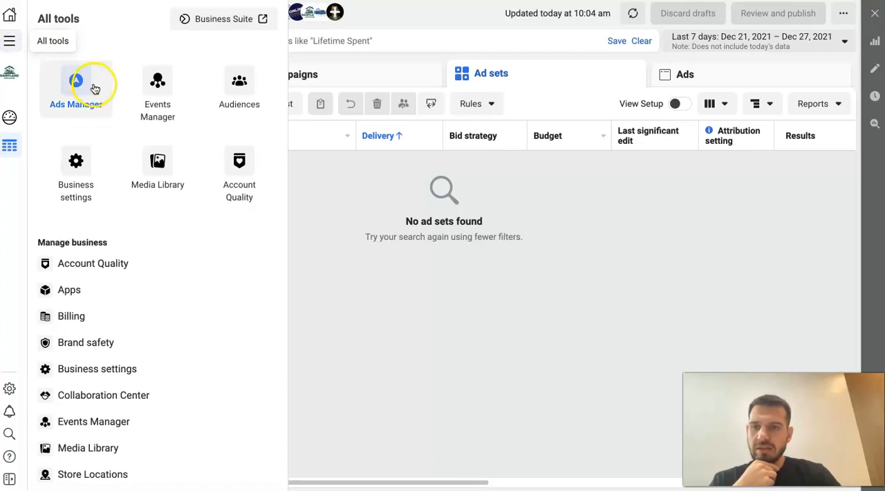
click(80, 84)
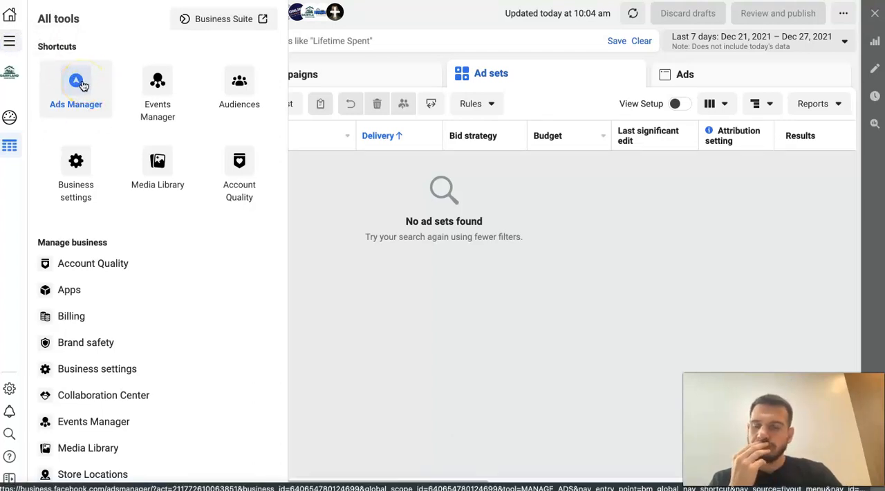
click(82, 83)
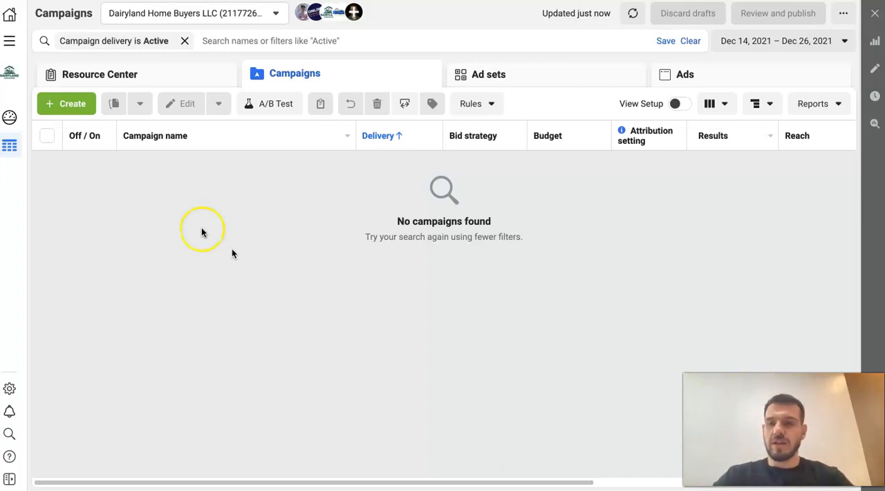
- Create a new campaign with the Conversions objective
click(68, 105)
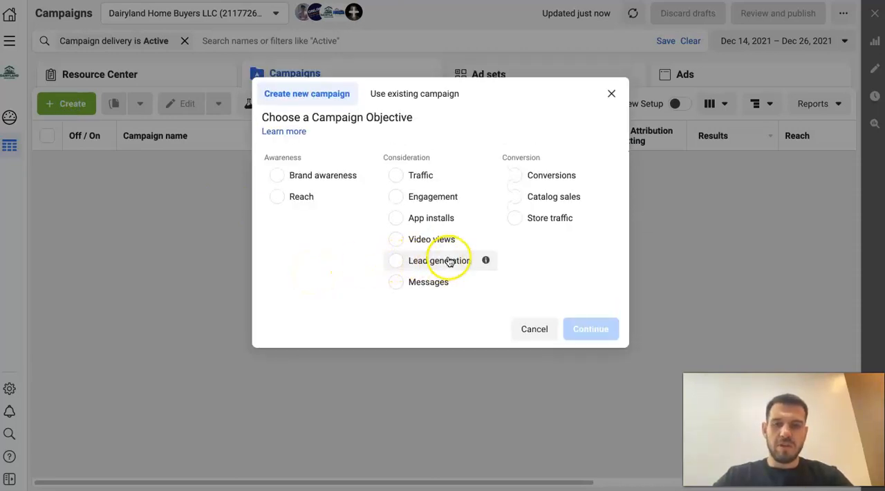
click(515, 177)
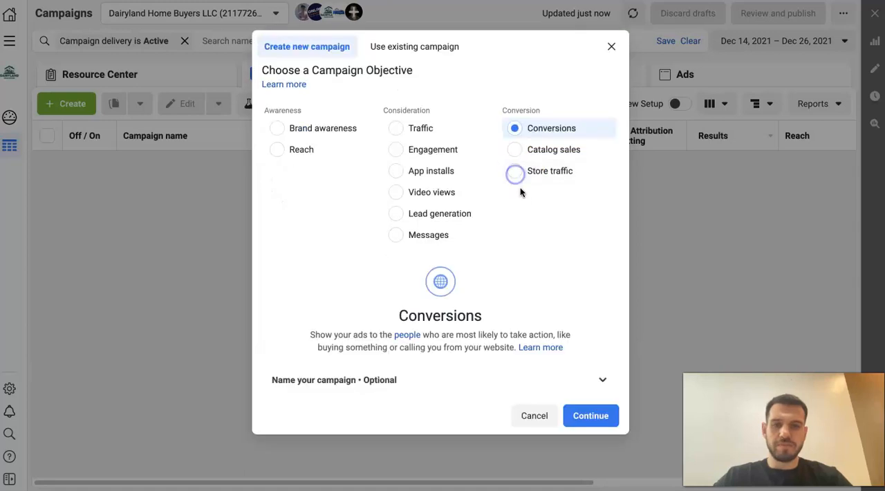
click(580, 413)
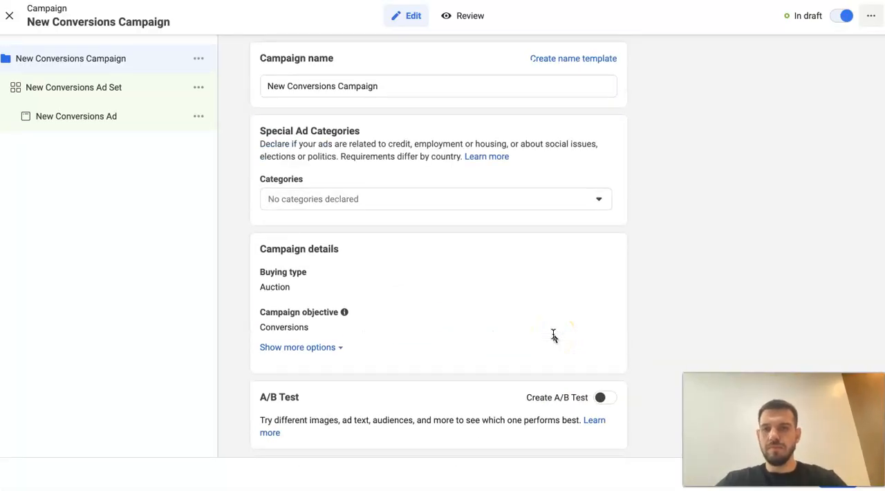
- Name the campaign "[12.28.2021] [CONV] [SAC] Wisconsin - Leads"
triple_click(410, 89)
text([)
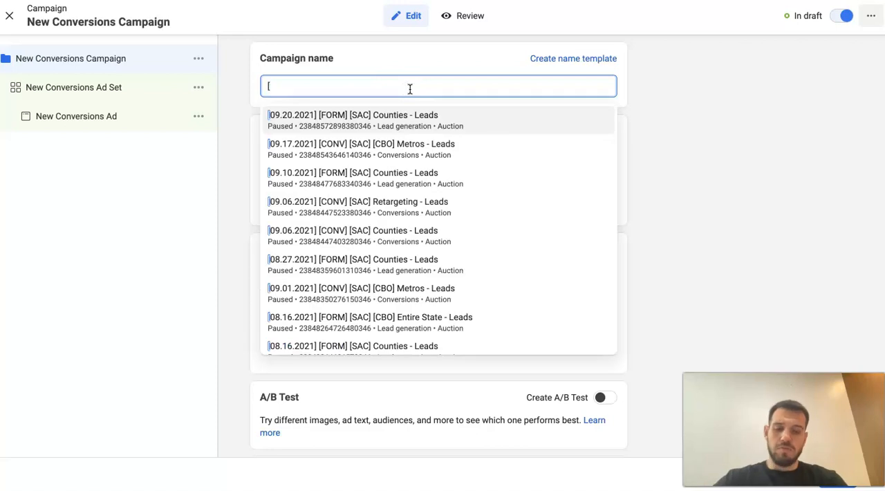
text(12.)
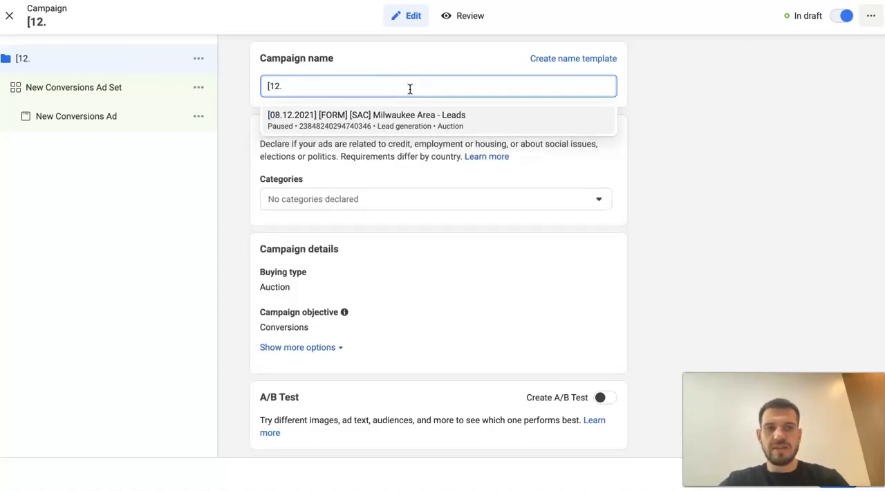
text(28)
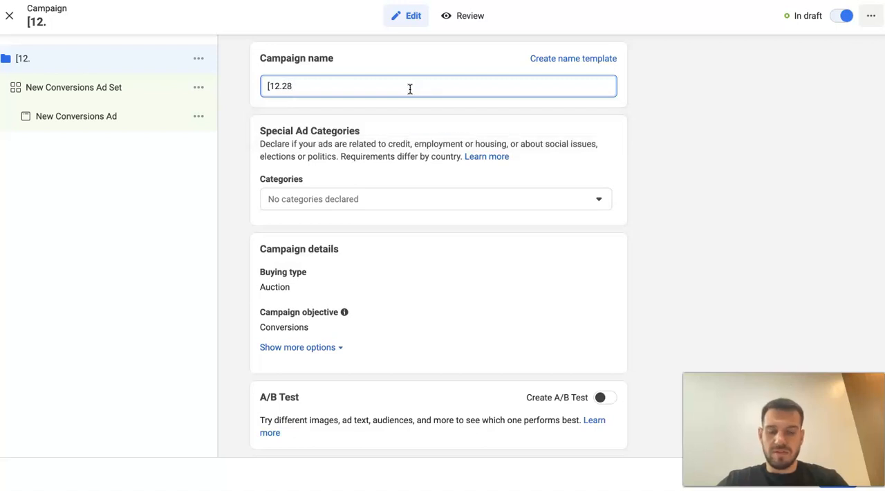
text(.2021])
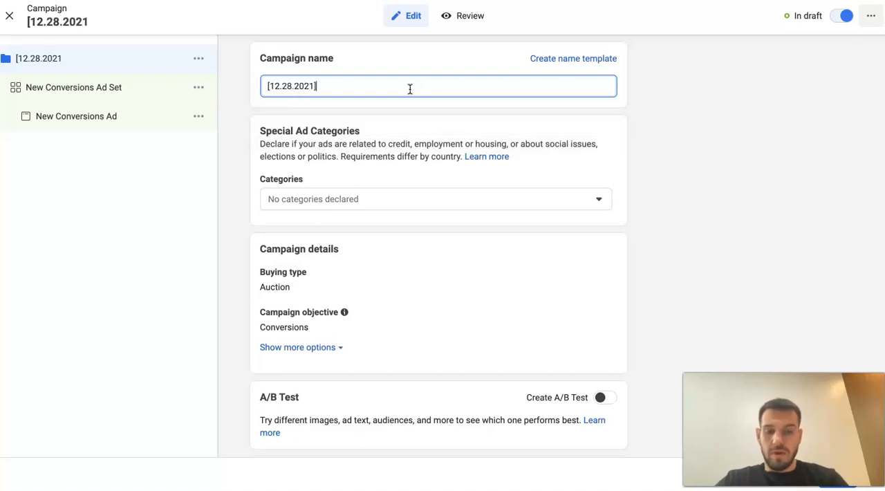
text( [CONV)
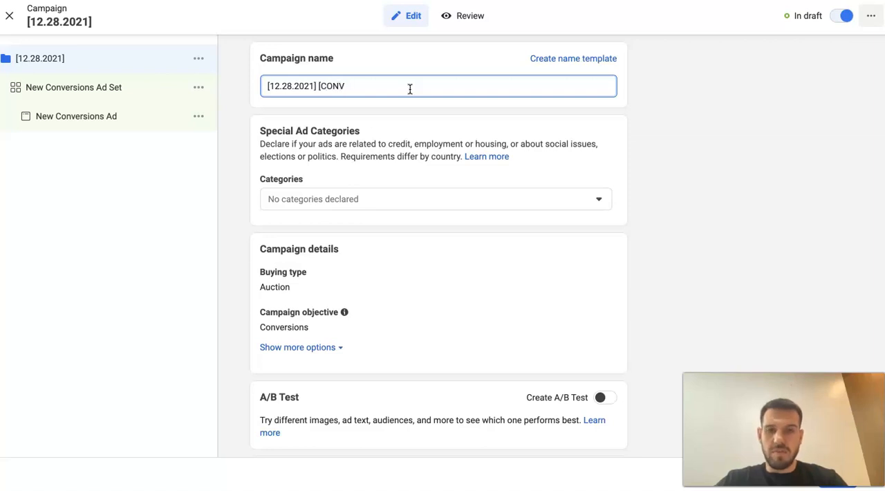
text(] [SAC)
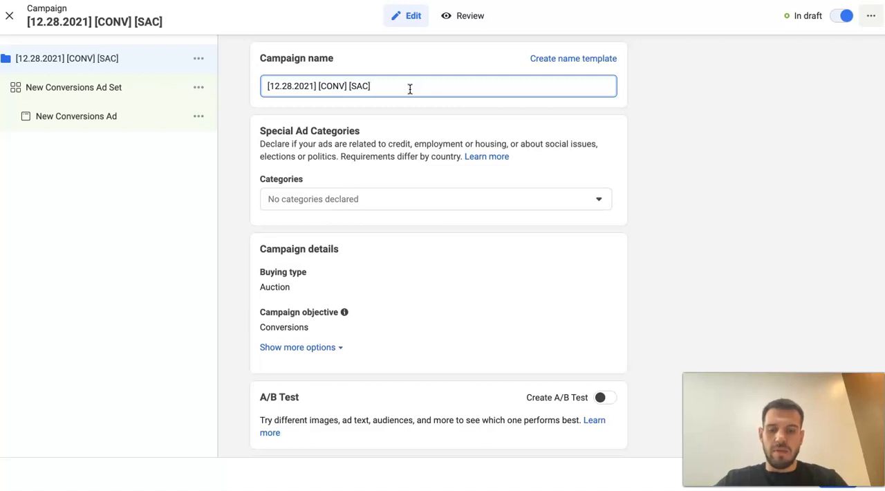
text(sin - Leads)
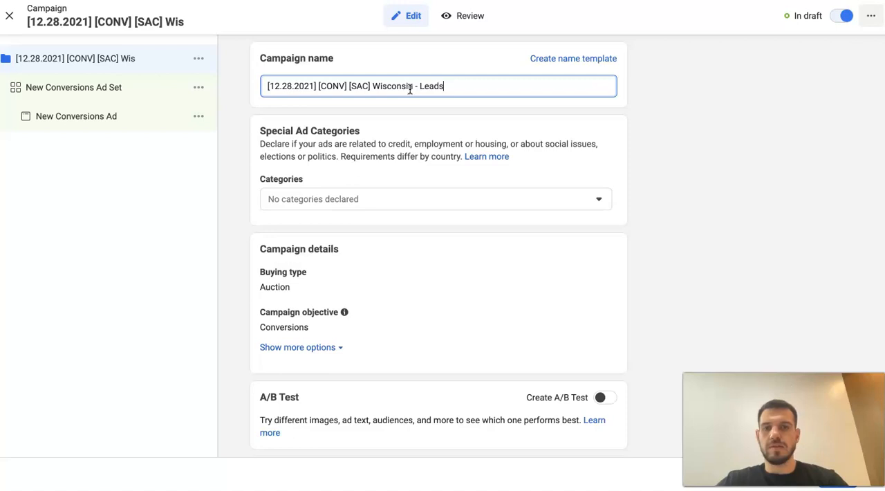
- Declare Housing as the campaign's special ad category and look over the remaining campaign settings
click(461, 202)
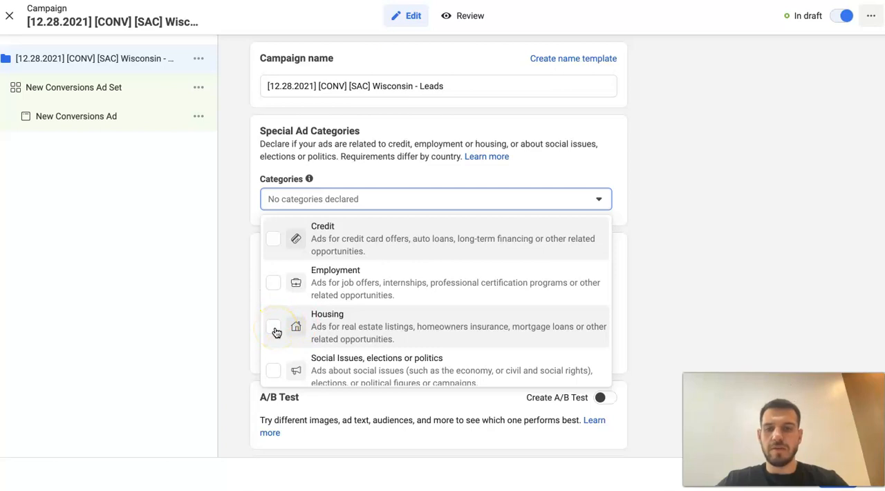
click(275, 330)
click(418, 166)
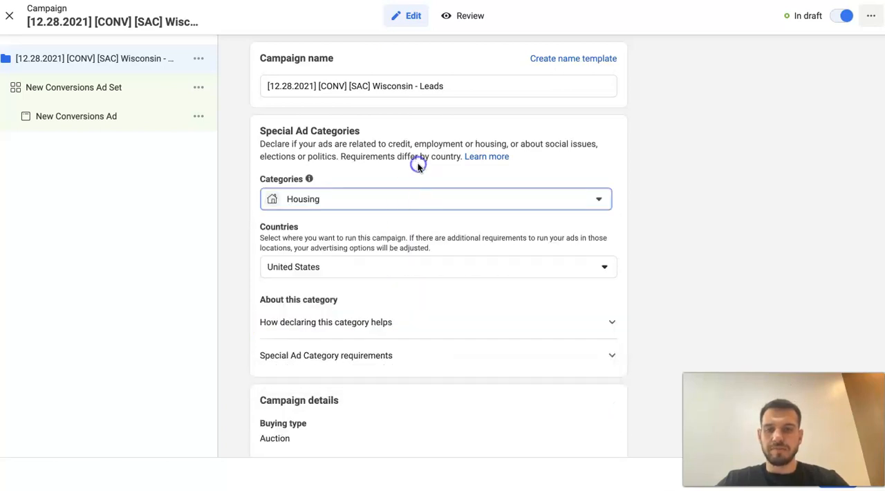
scroll(519, 322, down, 5)
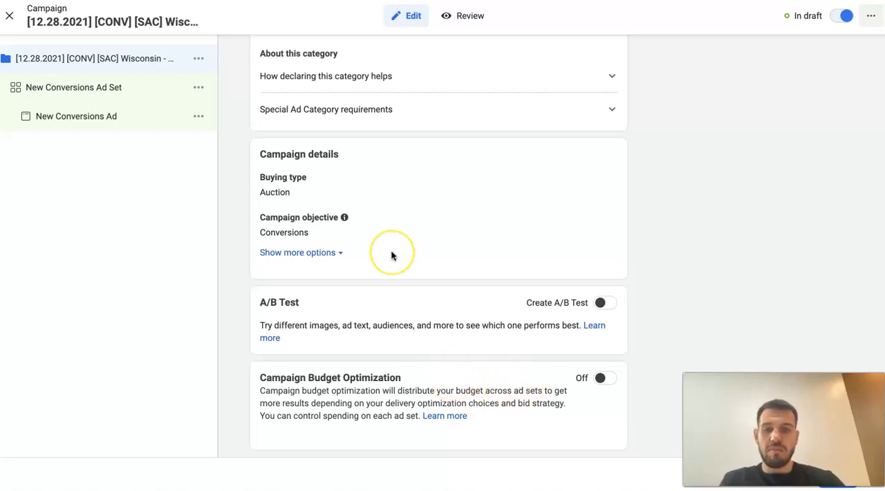
scroll(391, 256, up, 1)
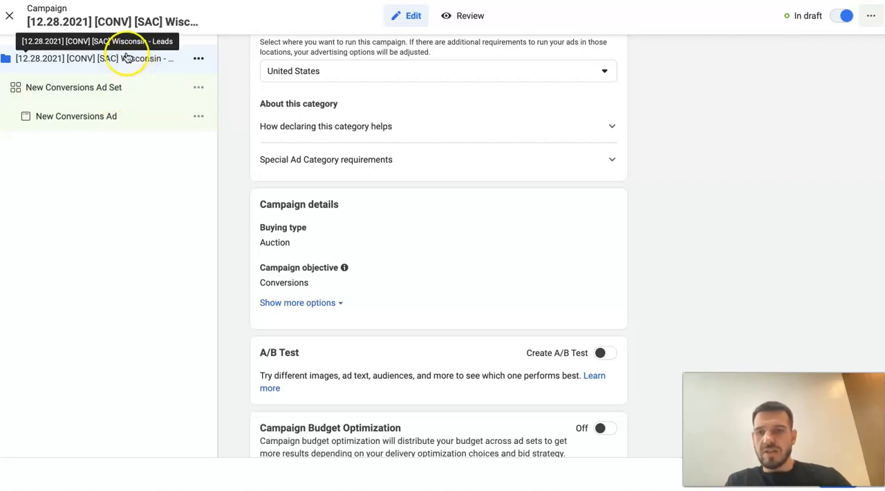
- Name the ad set "00 - [ANY] Wisconsin - Video" and set its conversion event location to Website
click(123, 91)
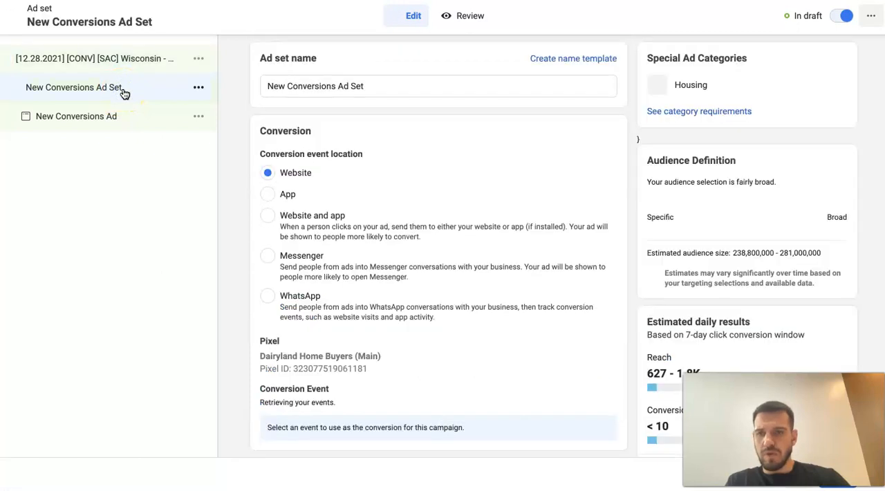
triple_click(413, 90)
text(00)
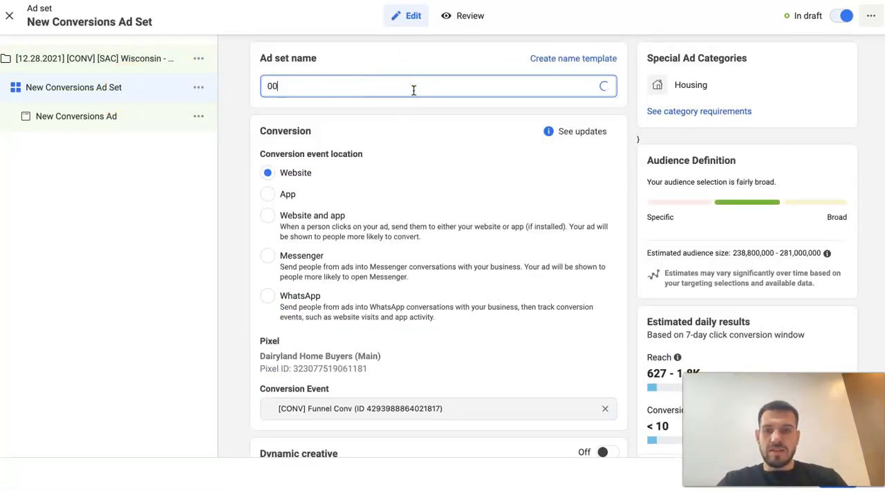
text( - [ANY)
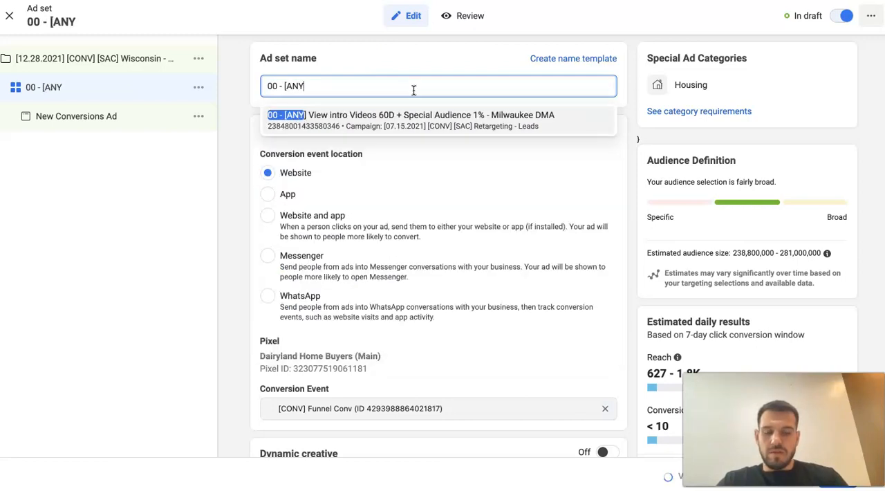
text(] Wi)
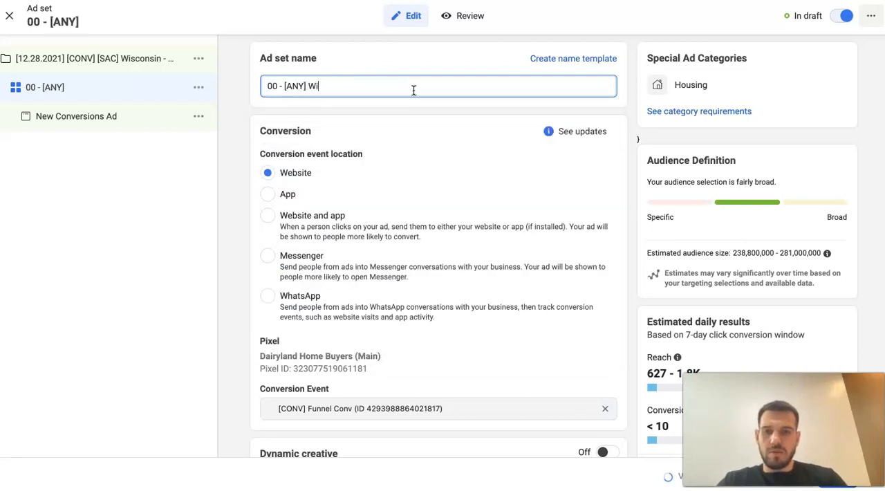
text(sconsin - Video)
click(482, 185)
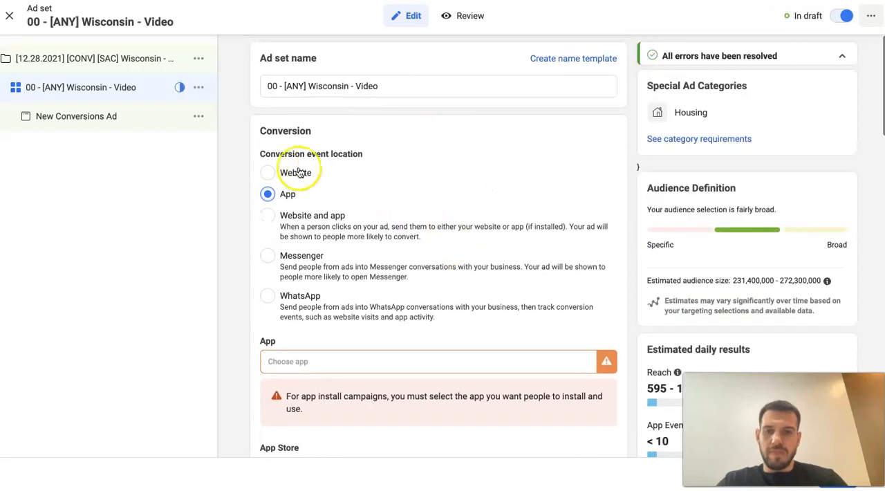
click(268, 173)
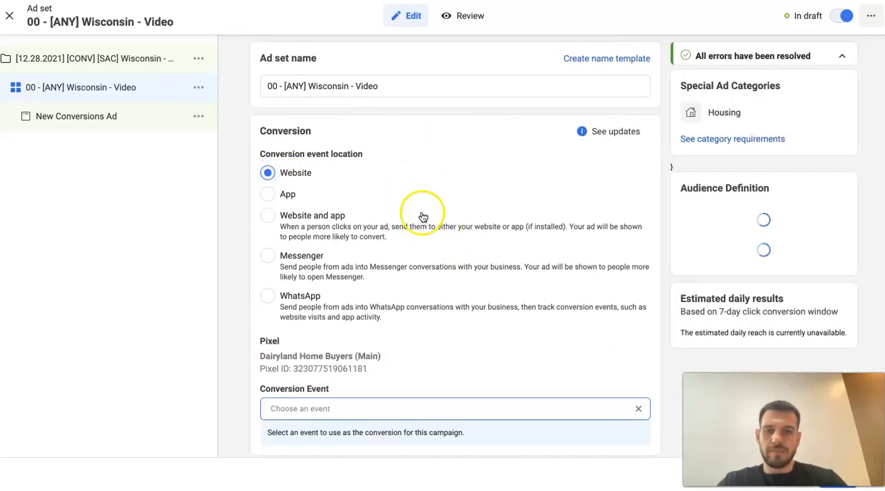
- Review the active and inactive conversion events available for the ad set
scroll(465, 212, down, 1)
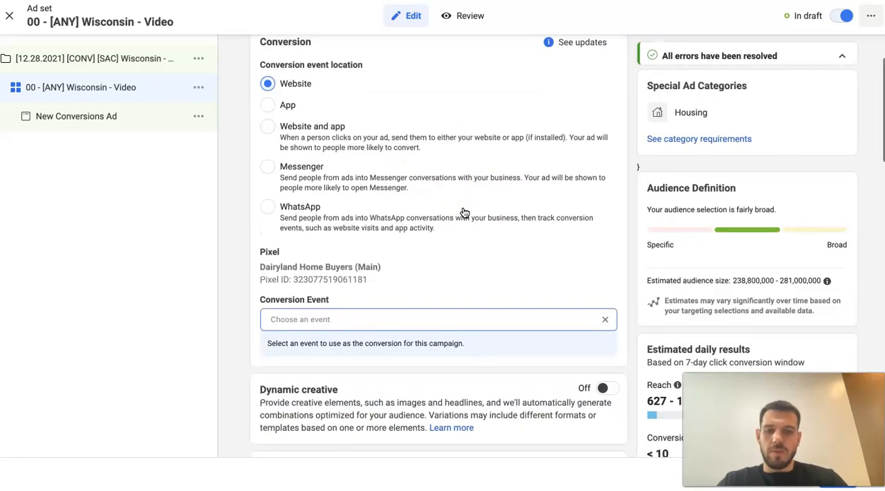
click(360, 319)
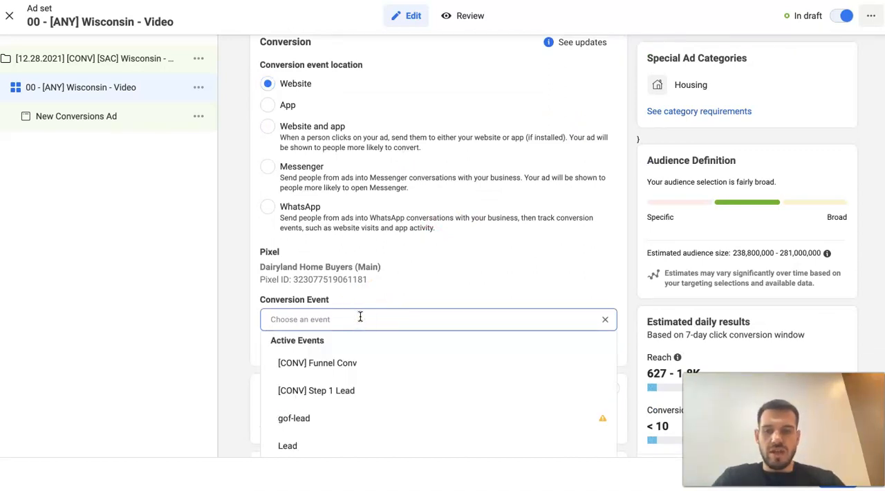
scroll(445, 272, down, 2)
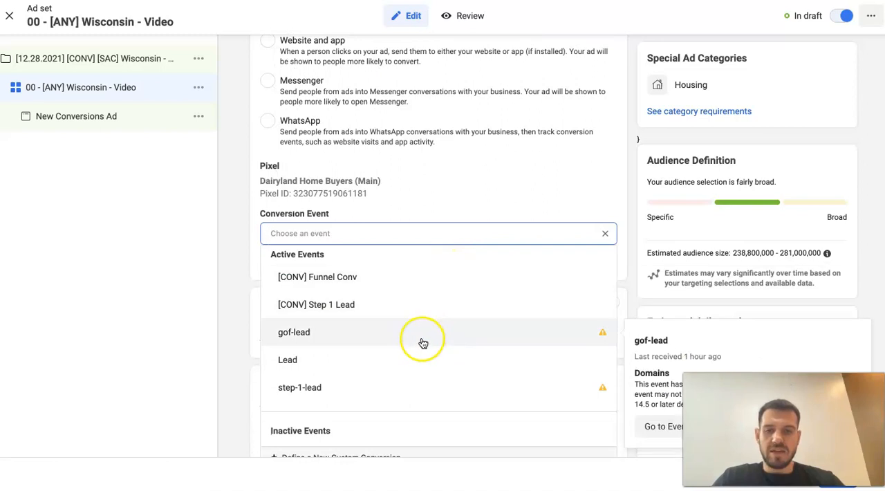
scroll(421, 342, down, 3)
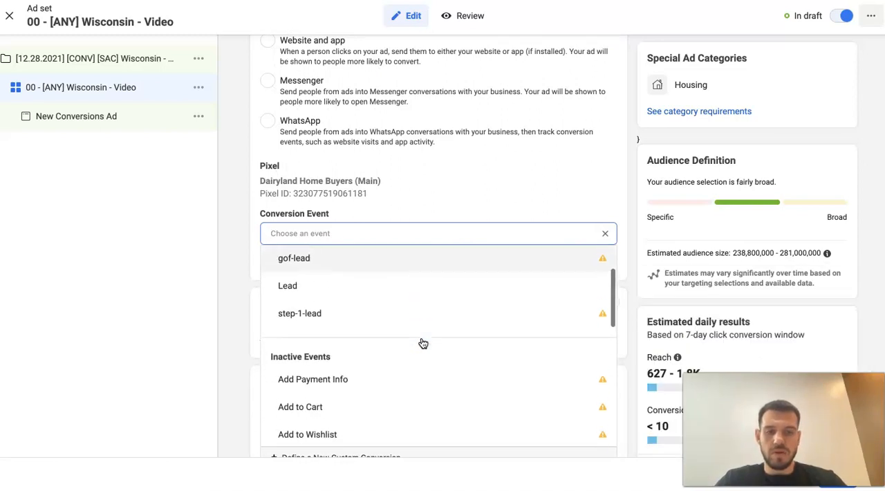
scroll(467, 170, down, 3)
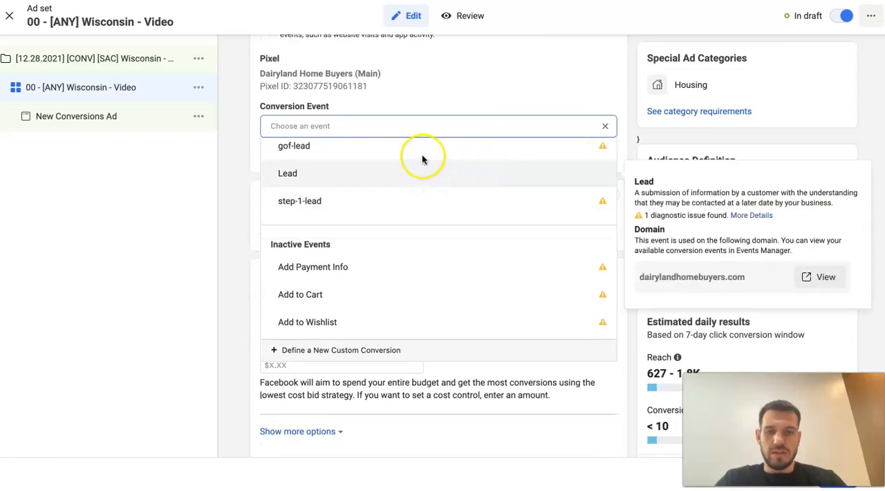
scroll(557, 200, up, 2)
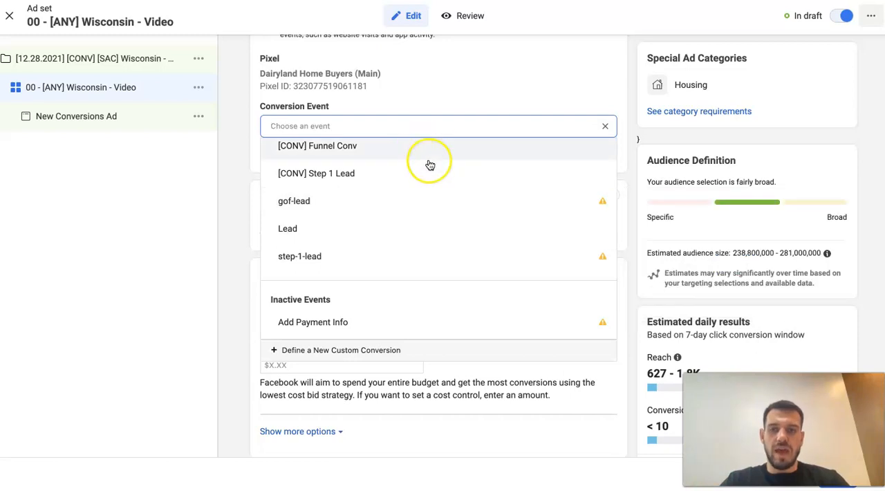
- Close the ad set editor and switch to Events Manager
click(9, 23)
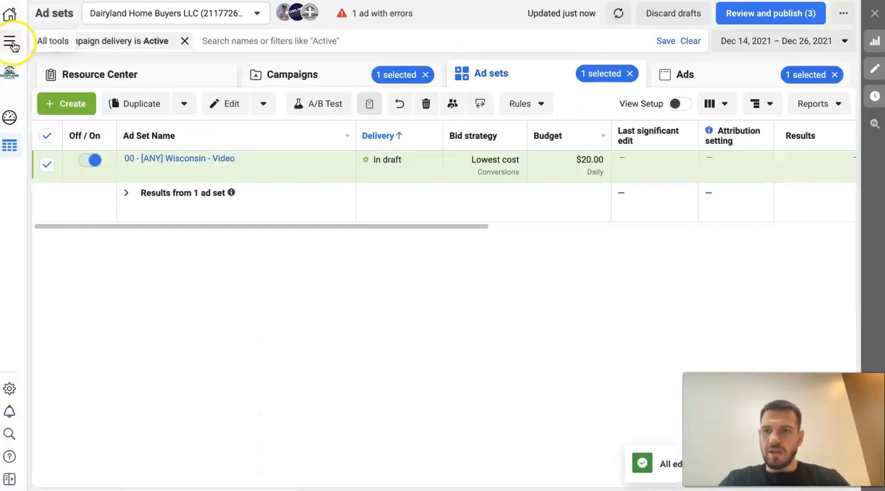
click(11, 42)
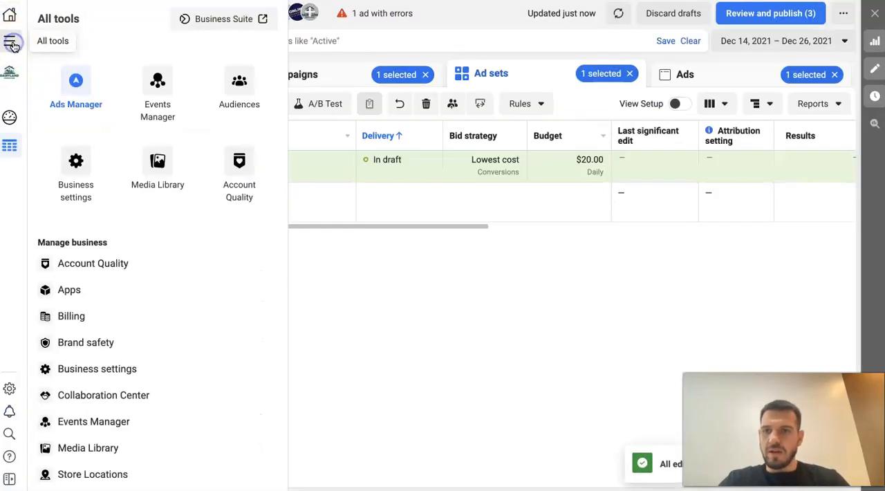
click(174, 93)
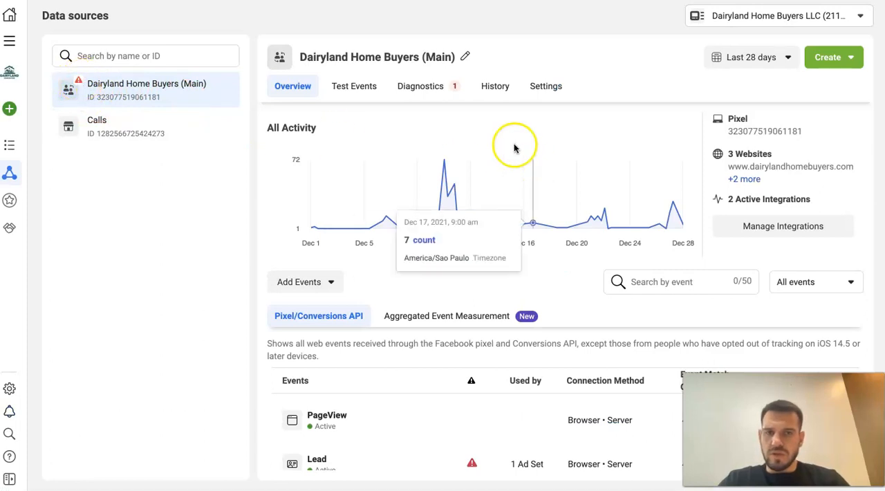
- Examine the active issues in the main pixel's diagnostics and return to its overview
click(424, 91)
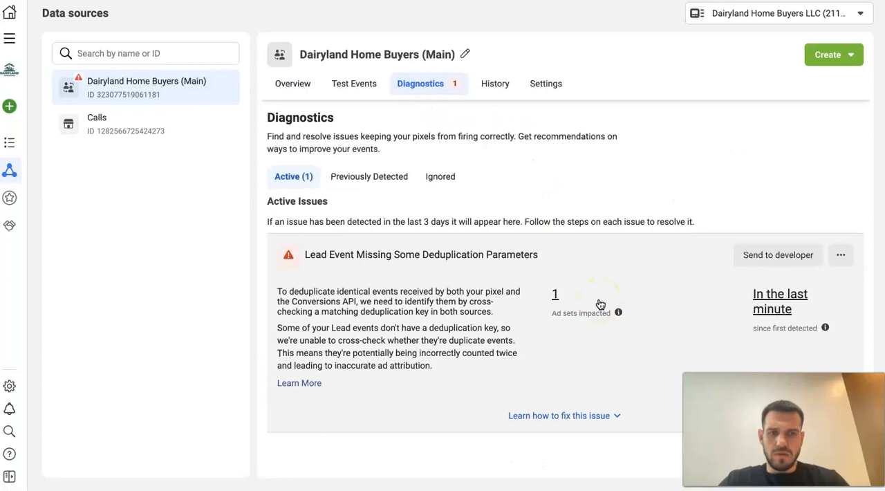
click(462, 273)
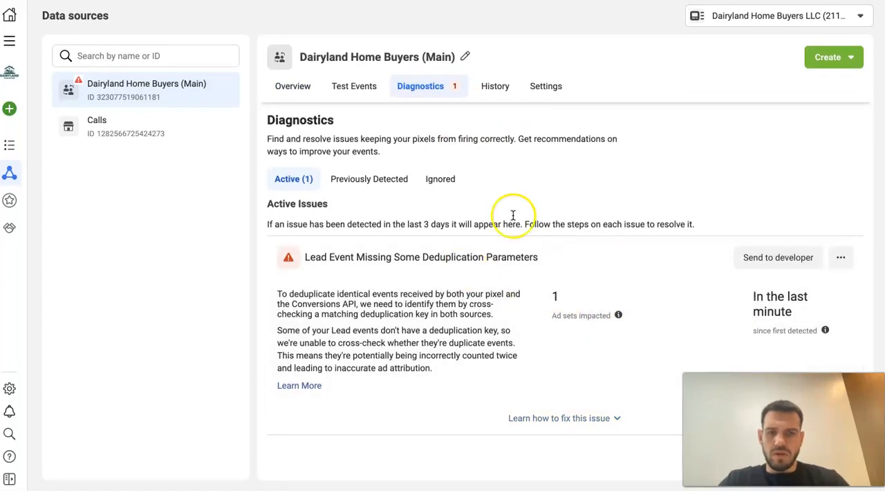
click(306, 93)
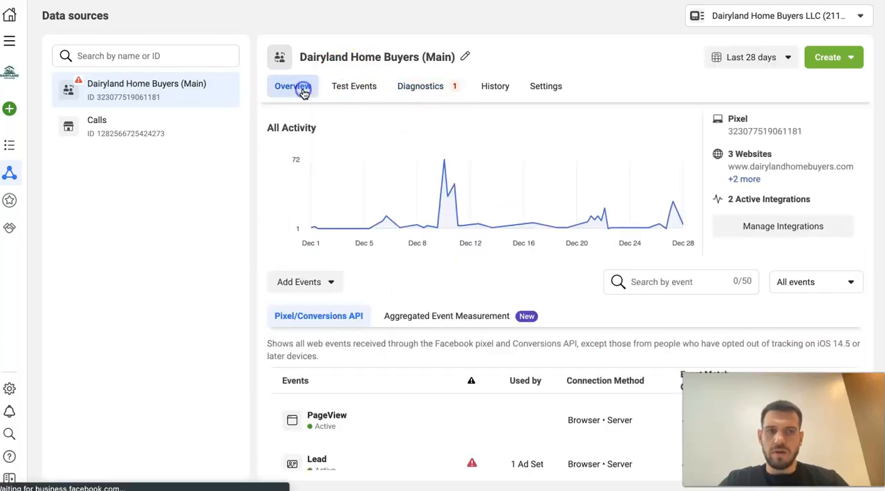
- Open the web event configuration of dairylandhomebuyers.com from Aggregated Event Measurement for editing
scroll(442, 291, down, 2)
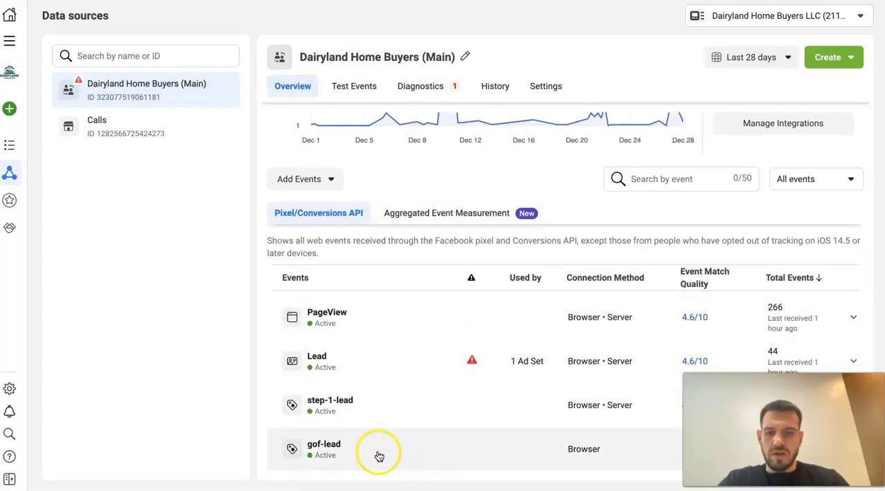
click(467, 219)
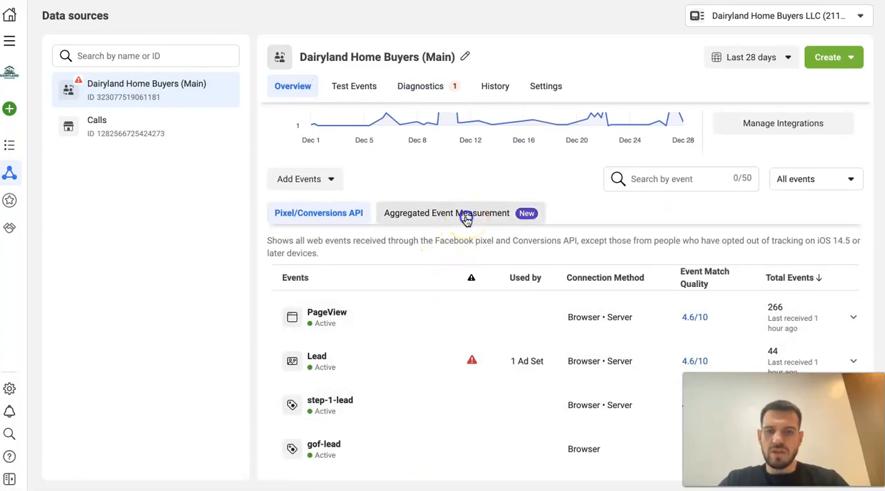
click(586, 338)
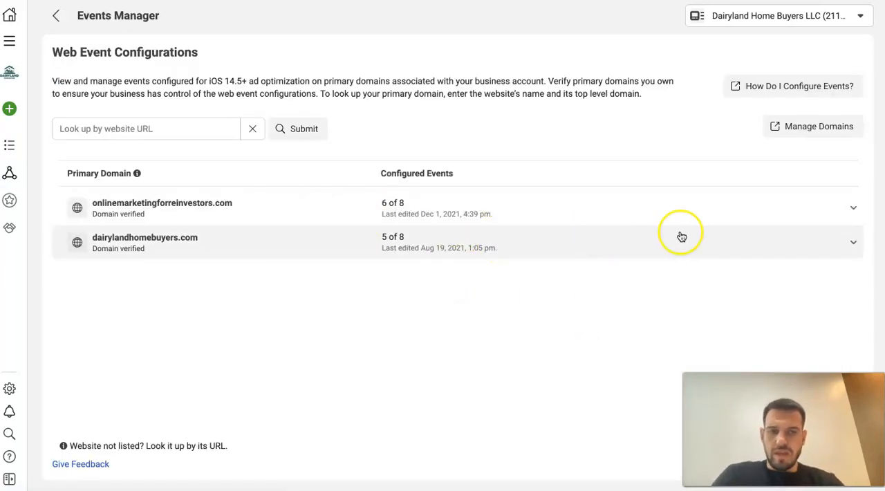
click(851, 243)
scroll(536, 293, down, 1)
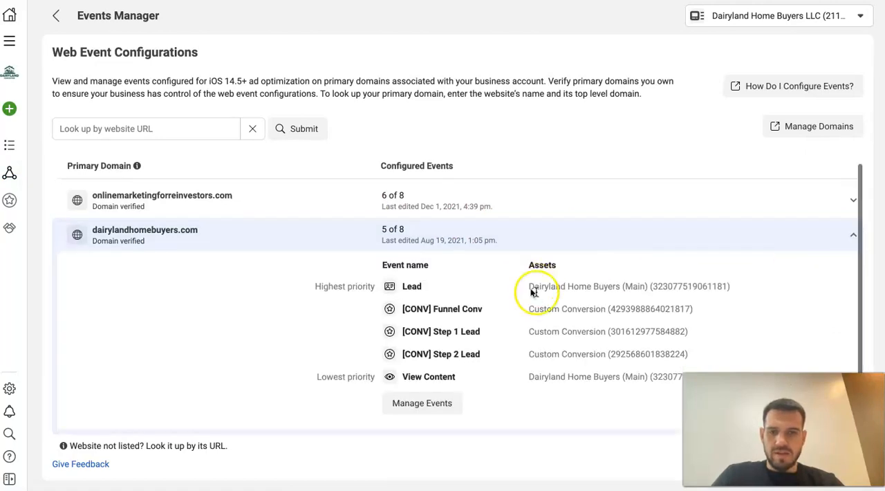
click(437, 409)
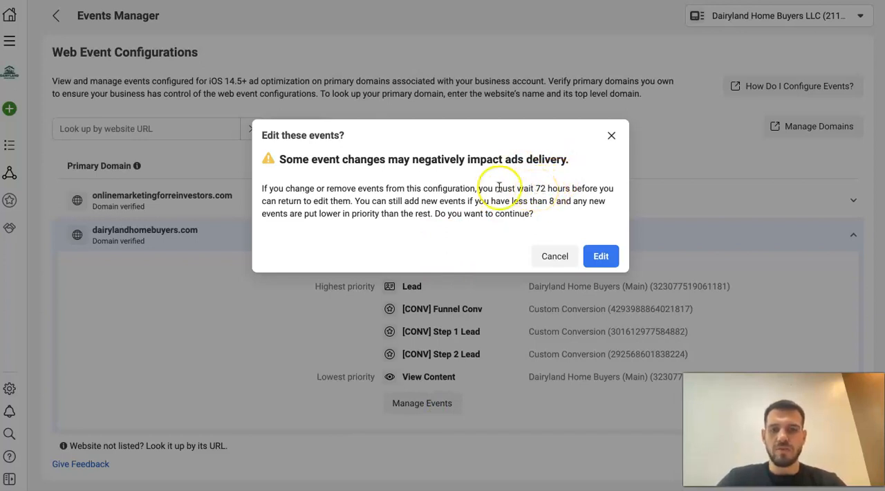
click(607, 257)
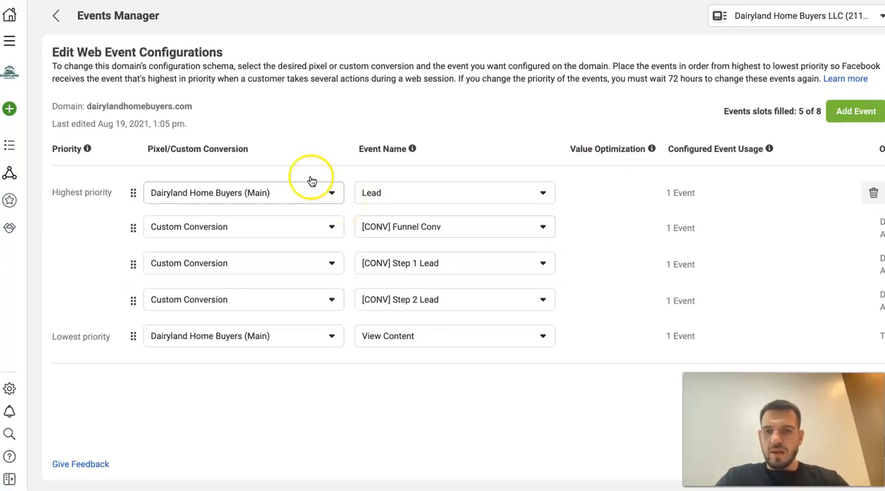
click(463, 201)
click(391, 289)
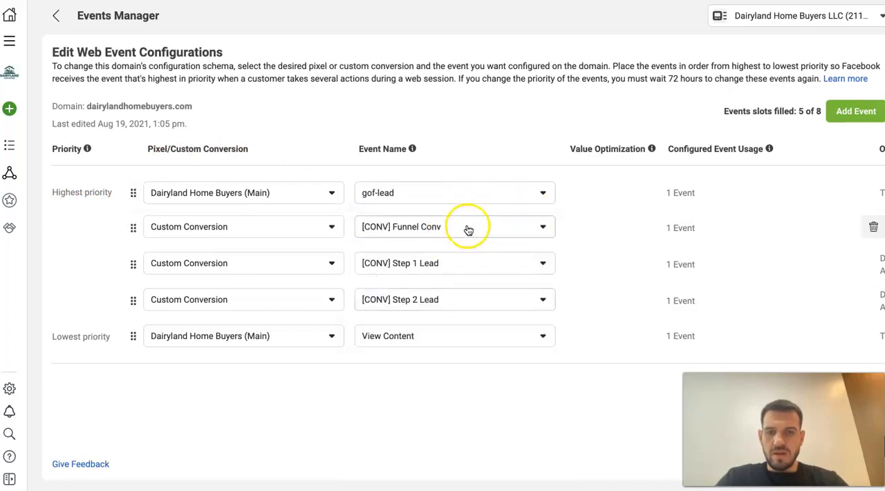
click(468, 229)
scroll(387, 385, down, 2)
scroll(426, 351, up, 2)
click(312, 226)
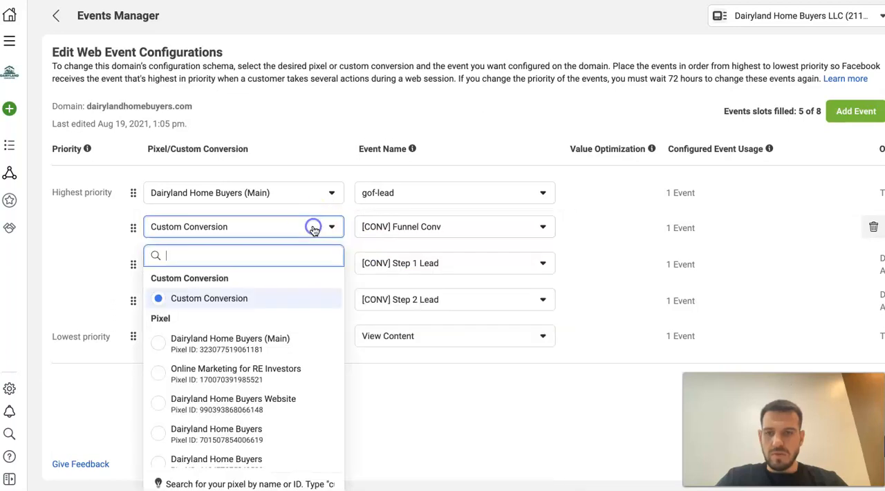
click(269, 339)
click(461, 225)
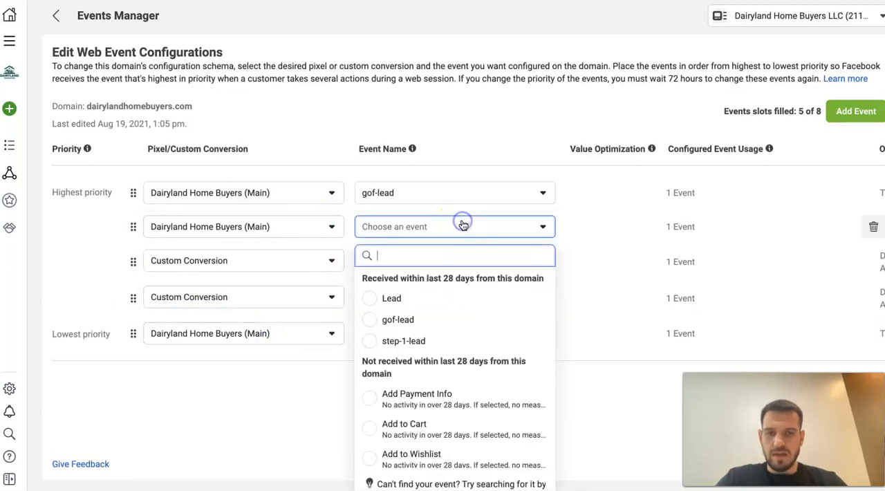
click(367, 297)
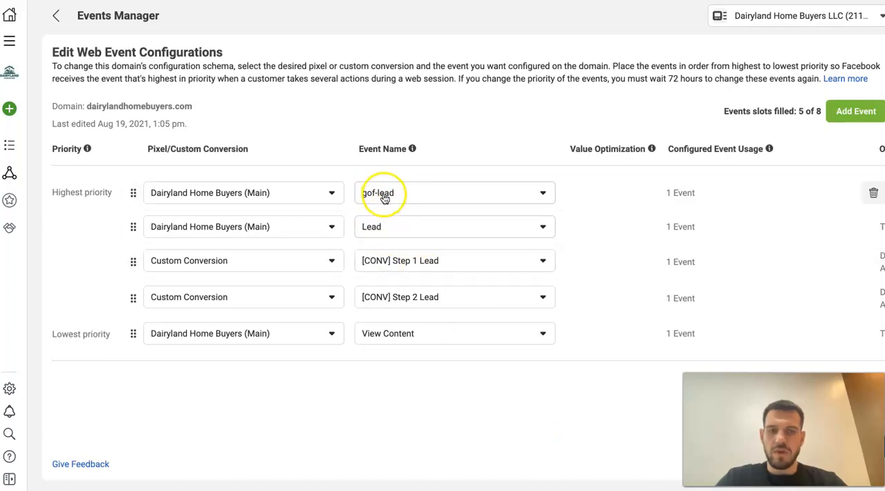
scroll(599, 251, right, 5)
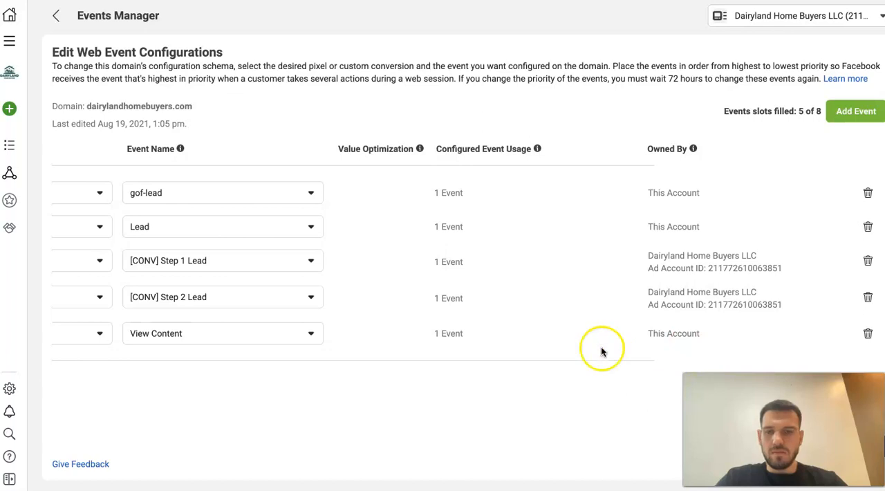
scroll(531, 287, left, 5)
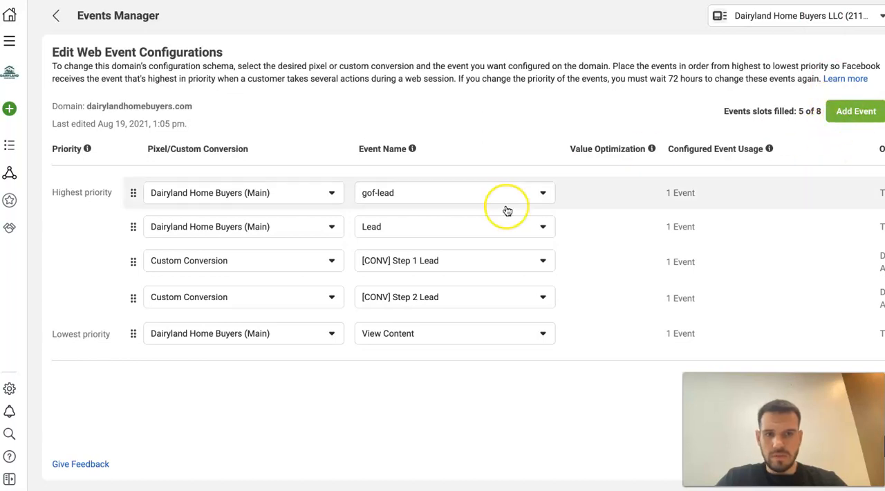
click(56, 15)
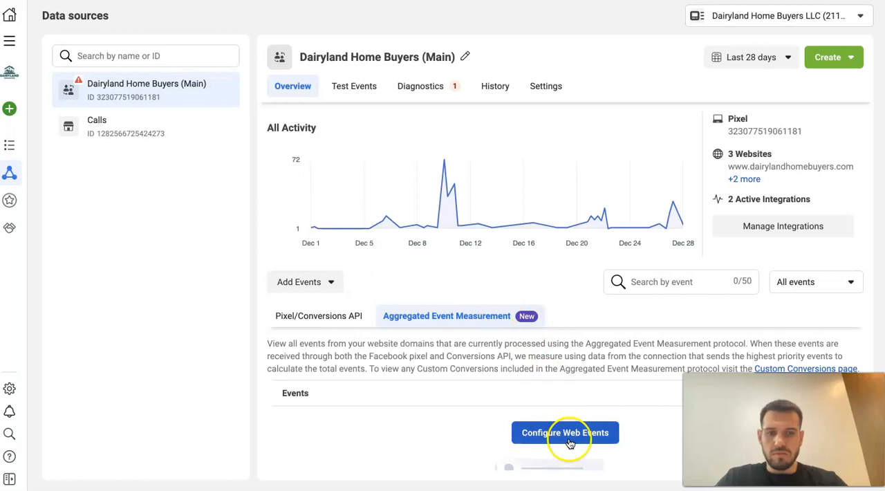
- Reopen the web event configurations and start editing the events of dairylandhomebuyers.com
click(565, 432)
click(608, 231)
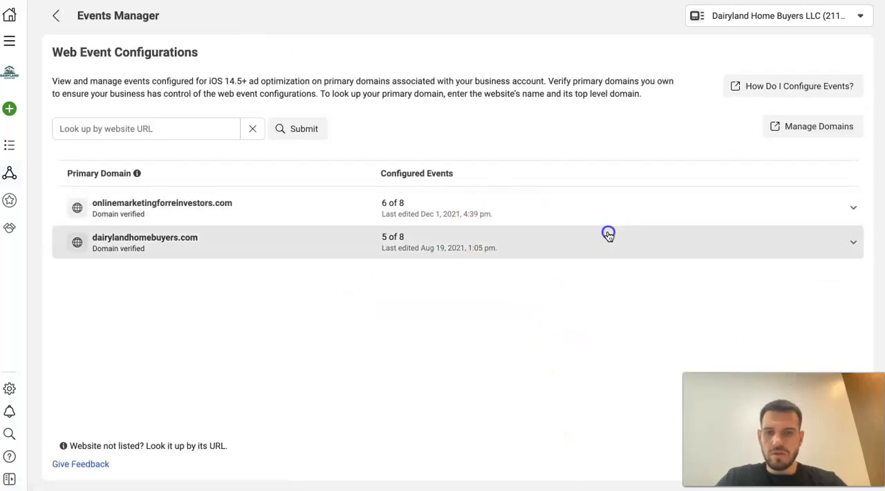
click(421, 411)
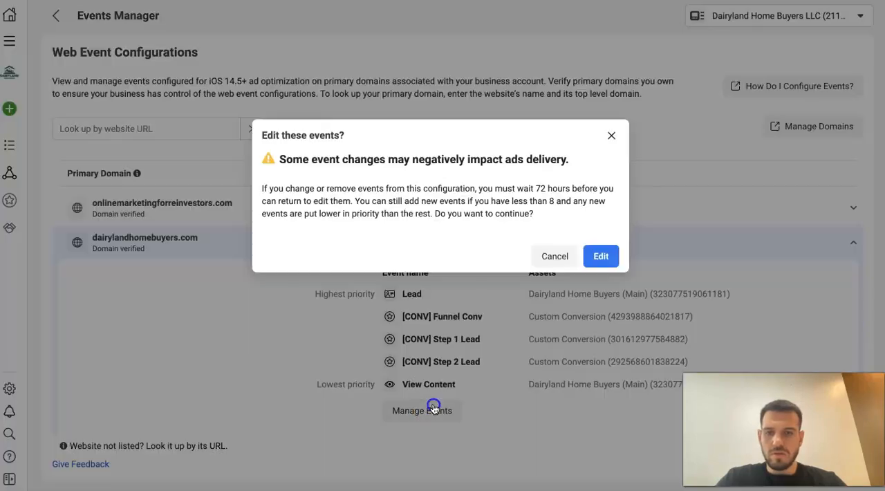
click(601, 257)
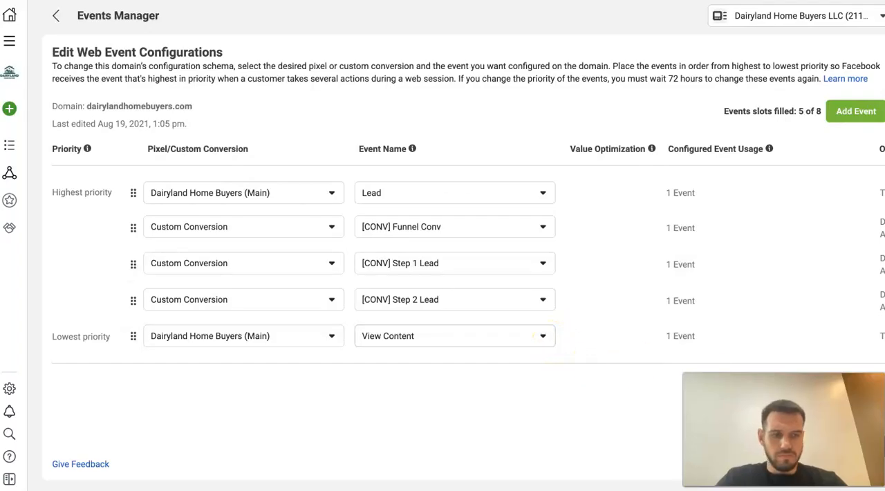
- Set the highest-priority event to gof-lead and the second-priority event to Lead from the Dairyland Home Buyers (Main) pixel
click(396, 199)
click(370, 289)
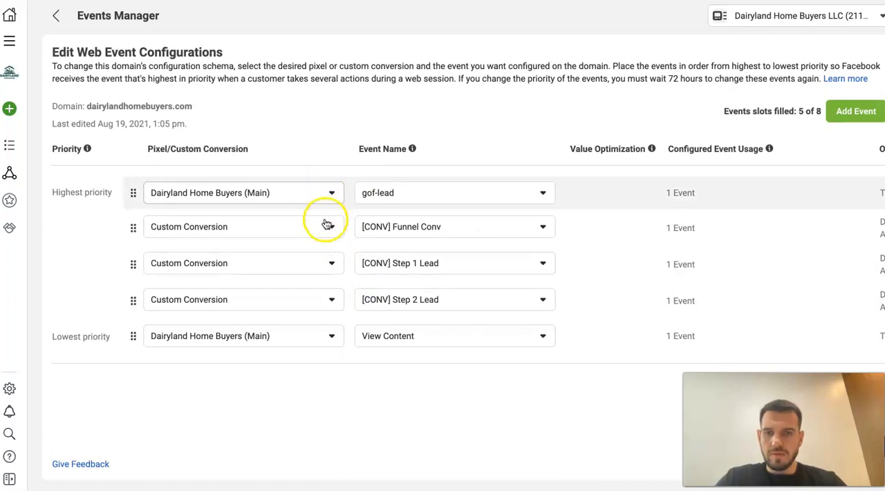
click(317, 227)
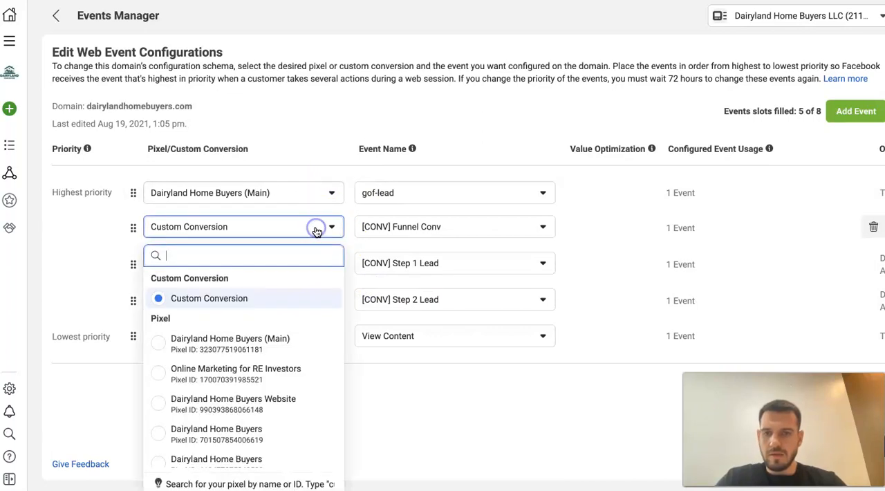
click(266, 349)
click(438, 225)
click(369, 293)
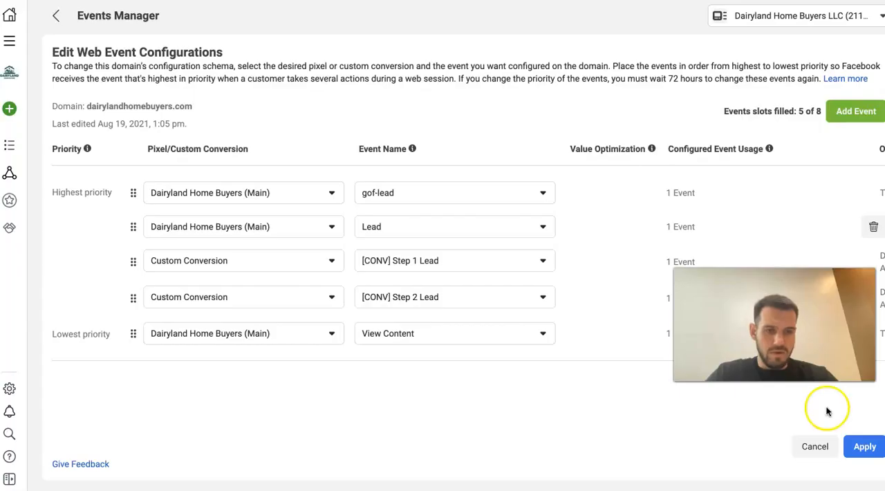
- Apply and confirm the updated event configuration for the domain
click(865, 447)
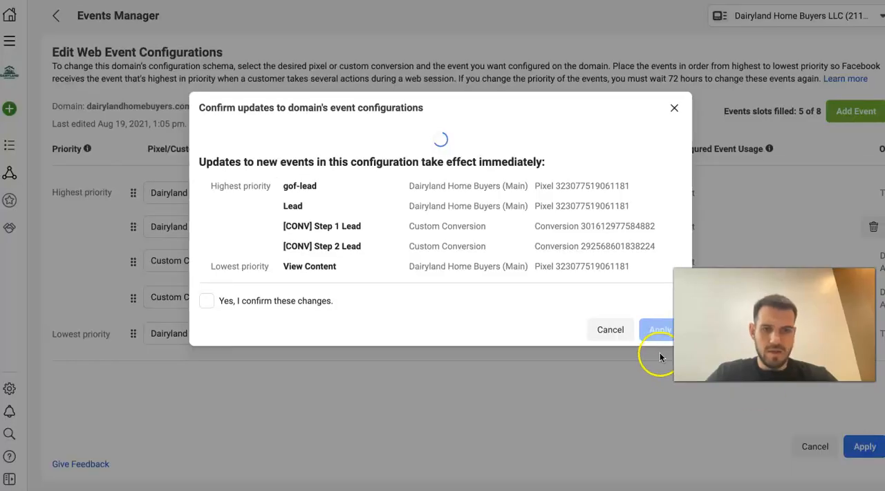
click(206, 317)
click(657, 345)
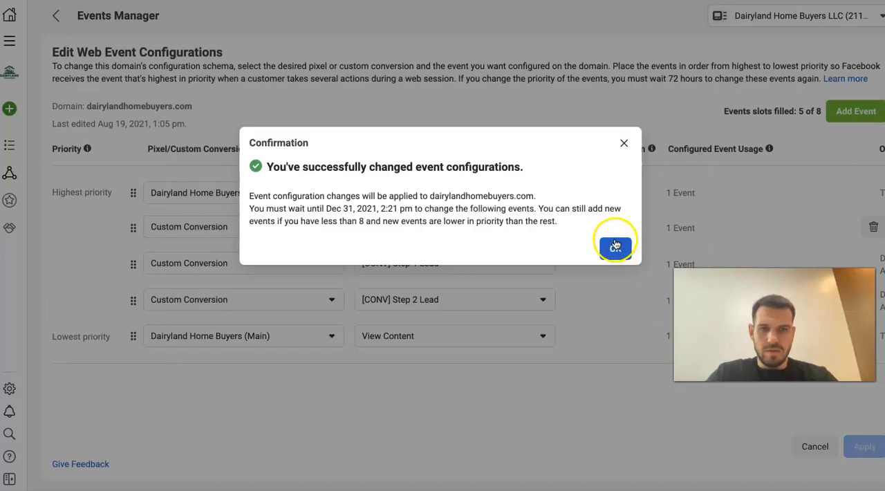
click(609, 244)
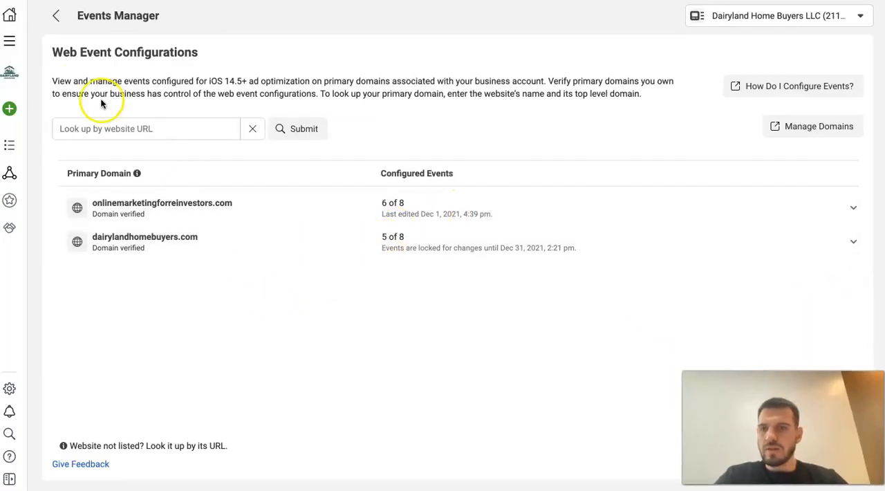
- Switch to Ads Manager and open the "00 - [ANY] Wisconsin - Video" ad set in the Wisconsin leads campaign for editing
click(11, 42)
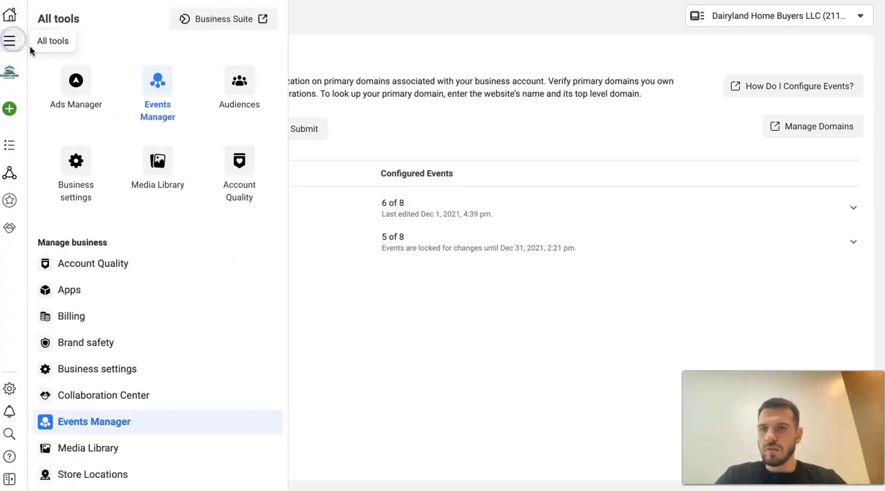
click(90, 87)
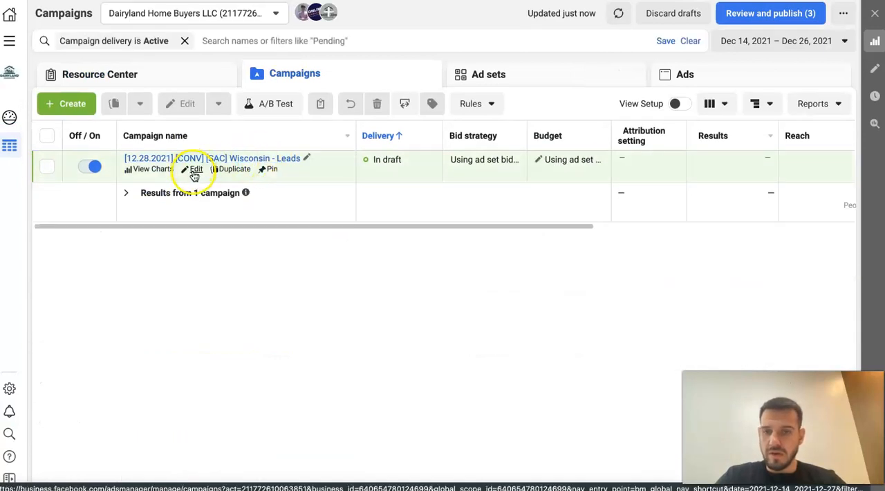
click(195, 171)
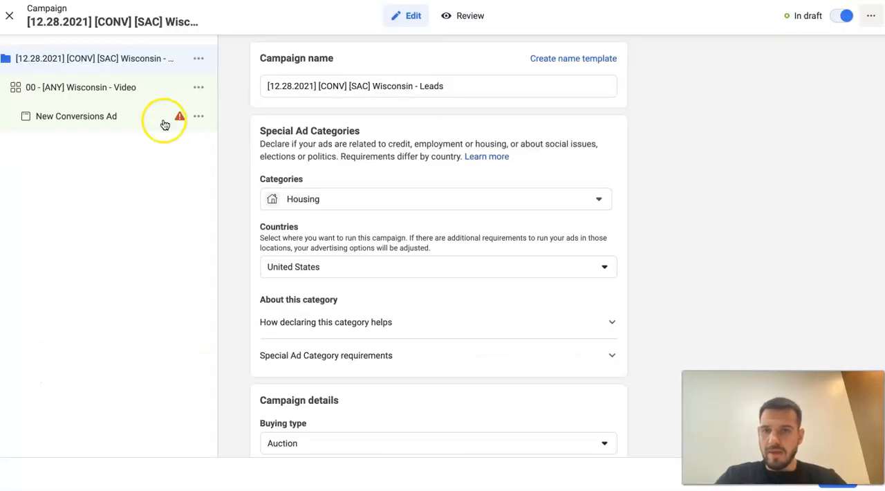
click(144, 89)
- Choose gof-lead as the ad set's conversion event
scroll(490, 181, down, 3)
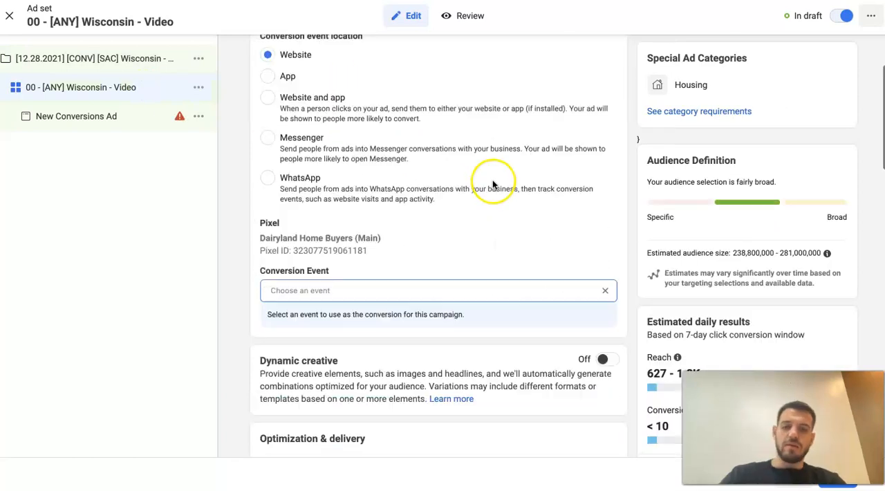
click(376, 257)
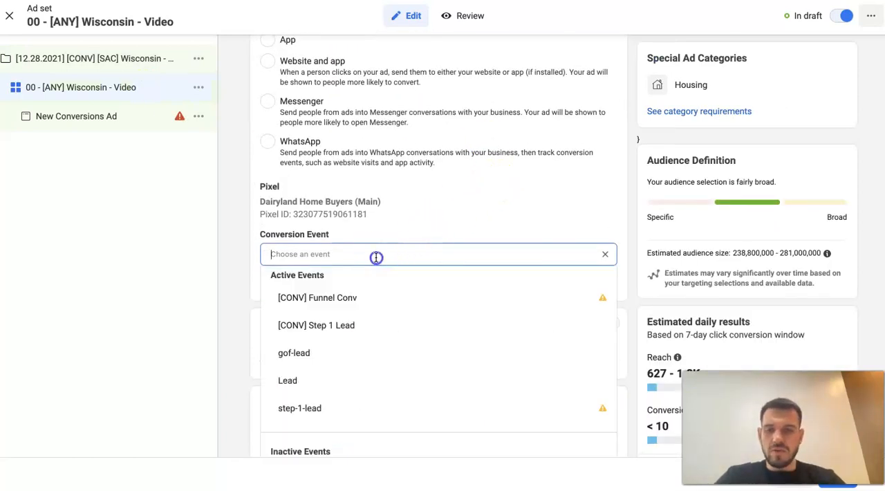
click(350, 355)
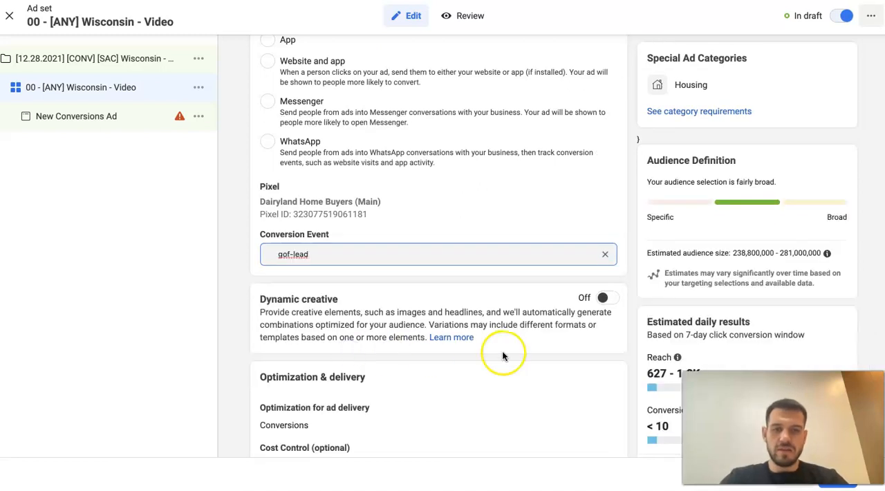
- Set the ad set's daily budget to $15.00 and dismiss the scheduling recommendation
scroll(523, 323, down, 1)
scroll(523, 323, down, 10)
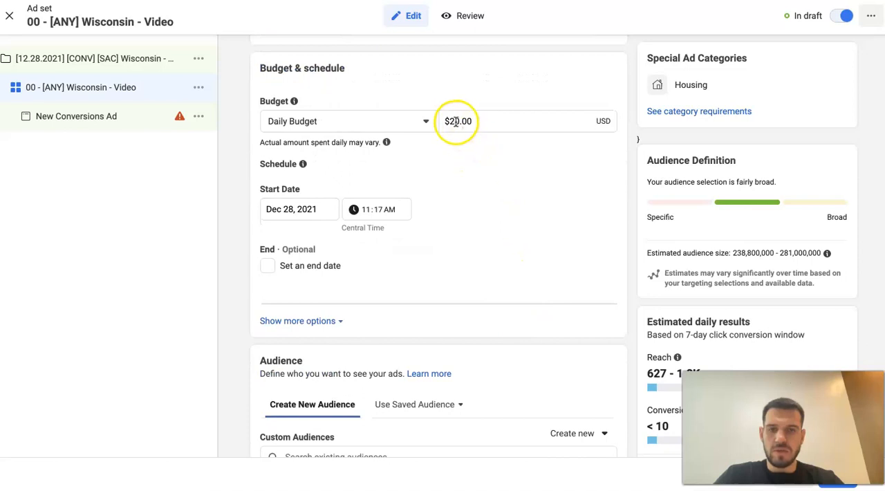
click(455, 121)
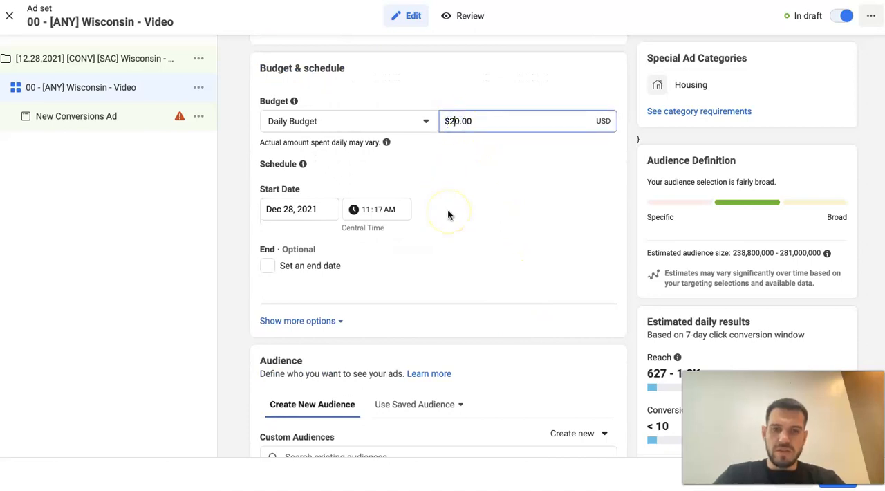
key(BackSpace)
key(BackSpace)
text(15)
click(474, 258)
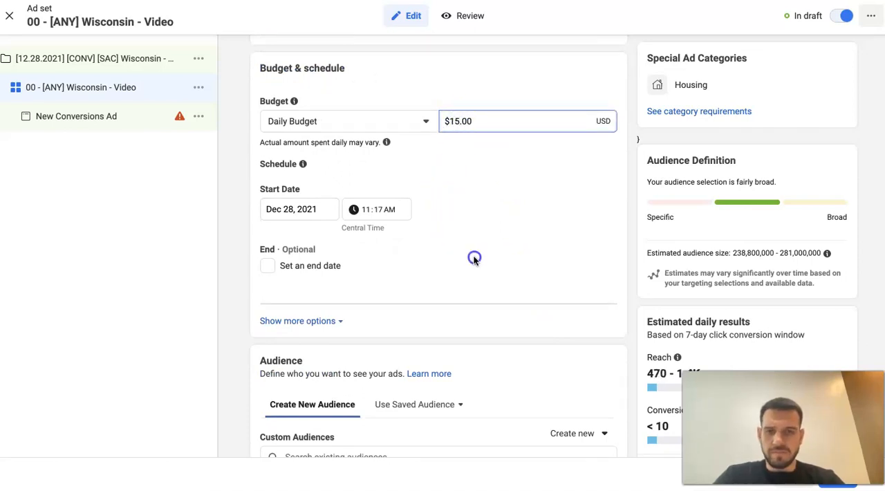
scroll(474, 259, down, 2)
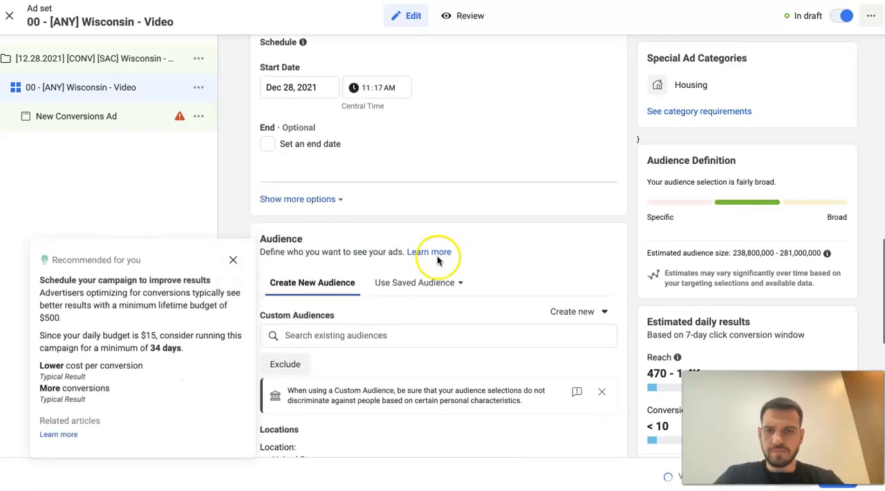
click(235, 263)
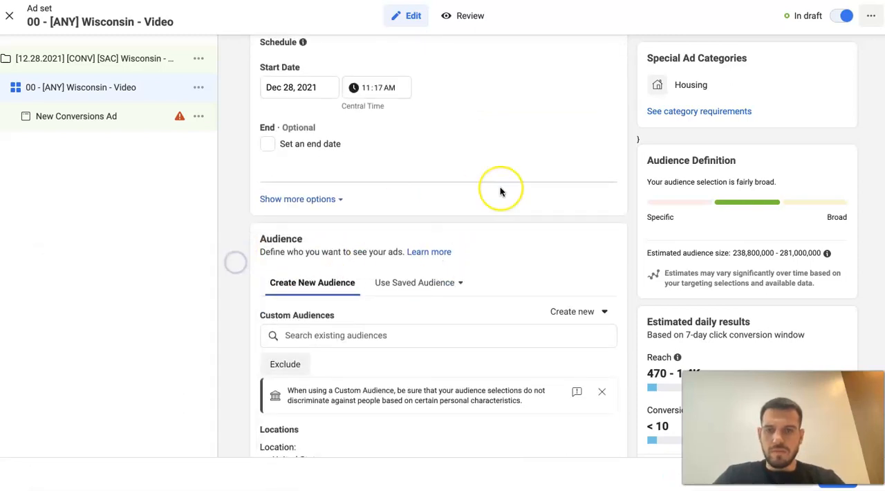
- Exclude the "[SITE] View Page - TYP 180D" custom audience from the ad set's audience
scroll(500, 188, up, 2)
scroll(500, 188, down, 3)
scroll(500, 189, down, 3)
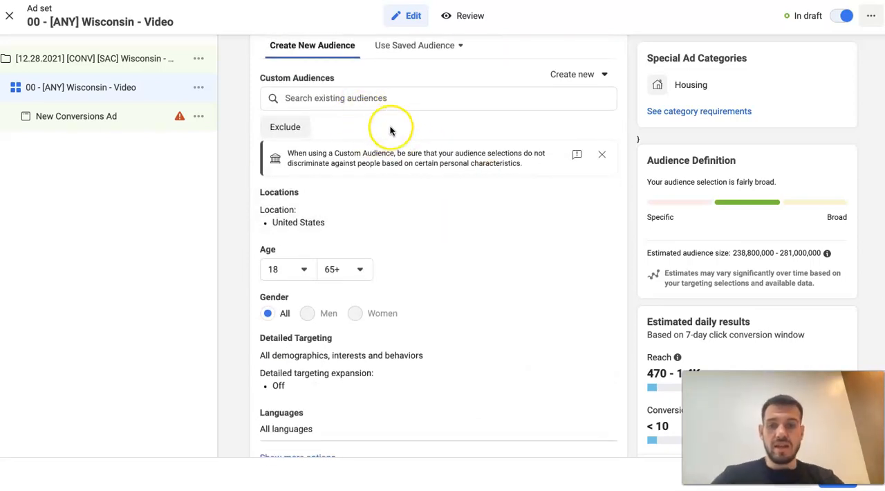
click(290, 126)
click(327, 160)
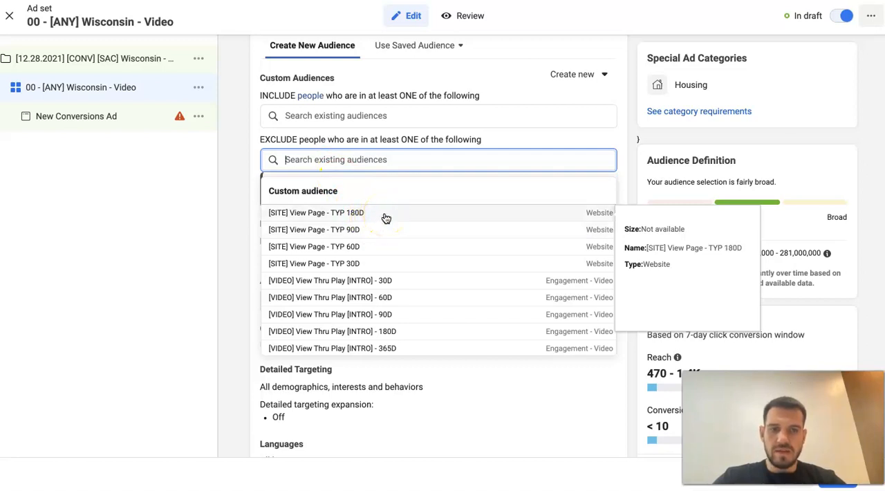
scroll(420, 296, down, 5)
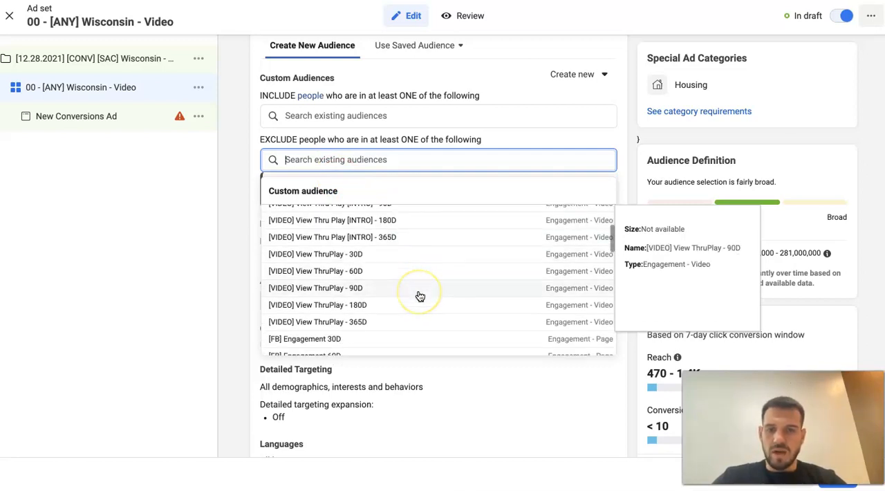
scroll(420, 296, down, 10)
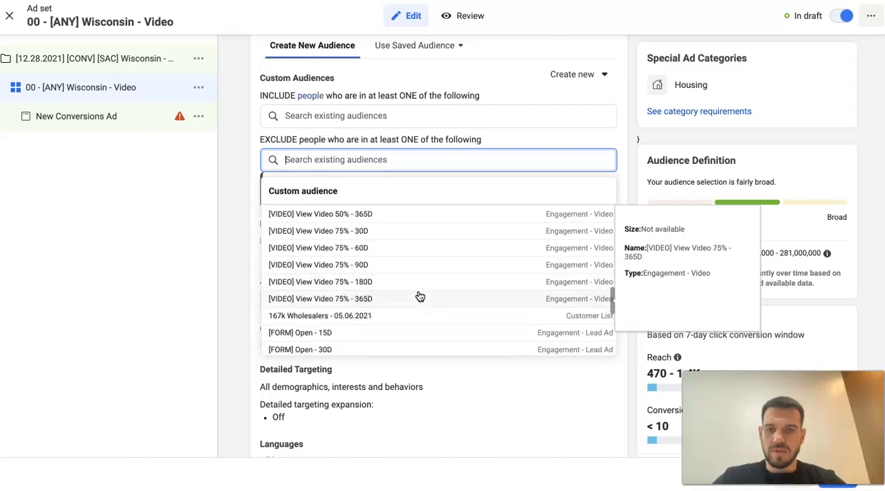
scroll(420, 296, down, 4)
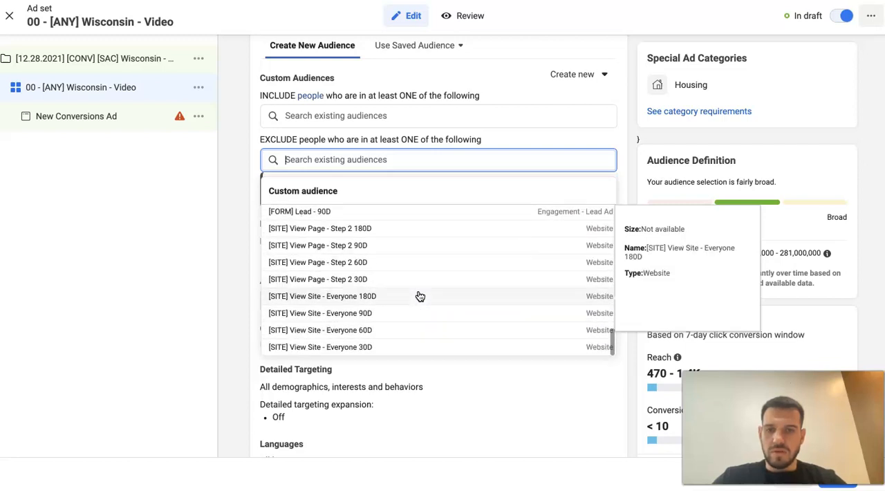
scroll(420, 296, down, 5)
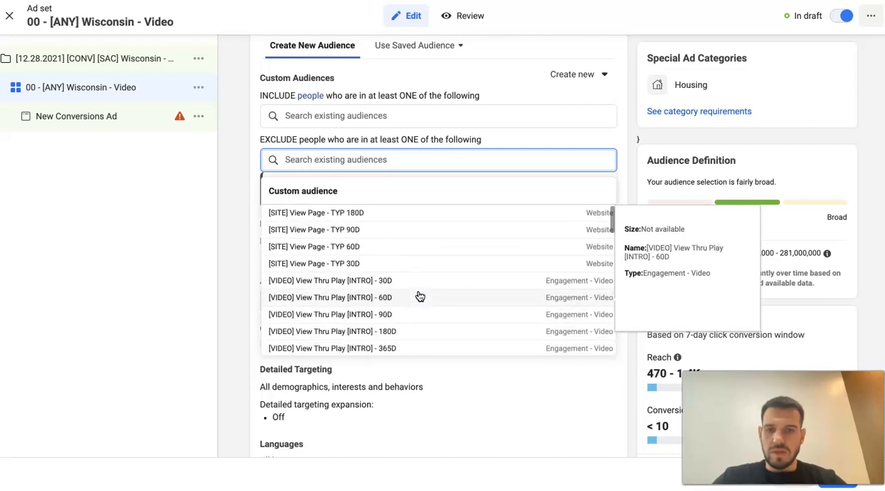
click(395, 212)
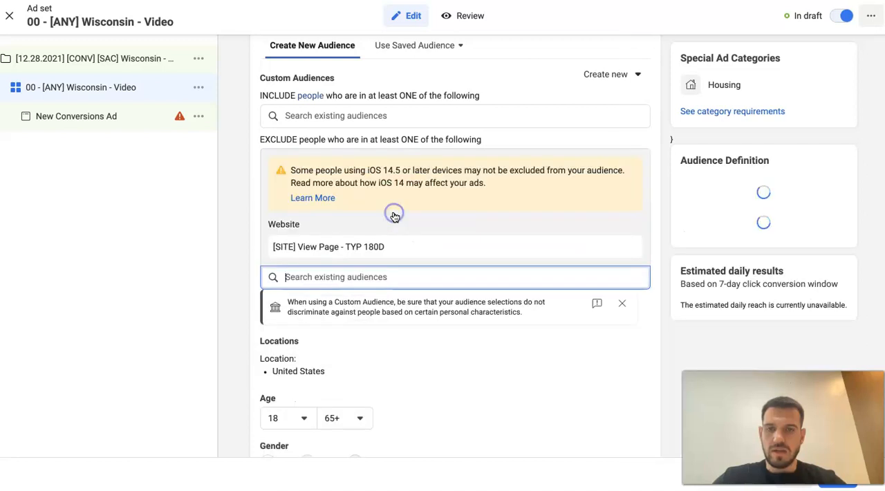
click(254, 231)
- Add the "[FB] Engagement 60D" custom audience to the ad set's exclusions
click(374, 270)
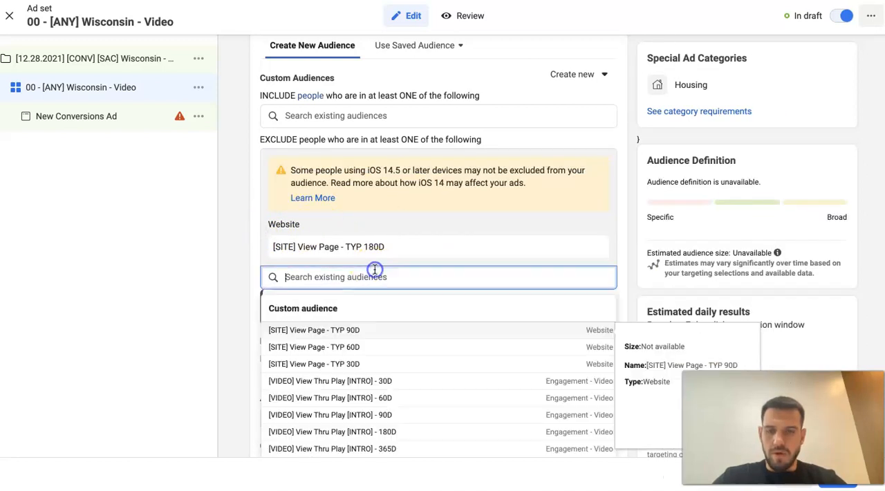
scroll(272, 277, down, 2)
scroll(450, 291, down, 2)
scroll(450, 293, down, 2)
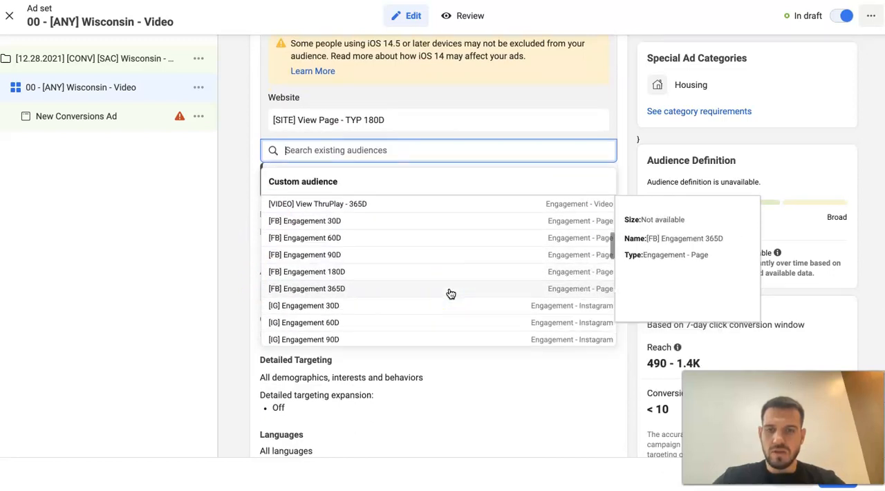
click(408, 231)
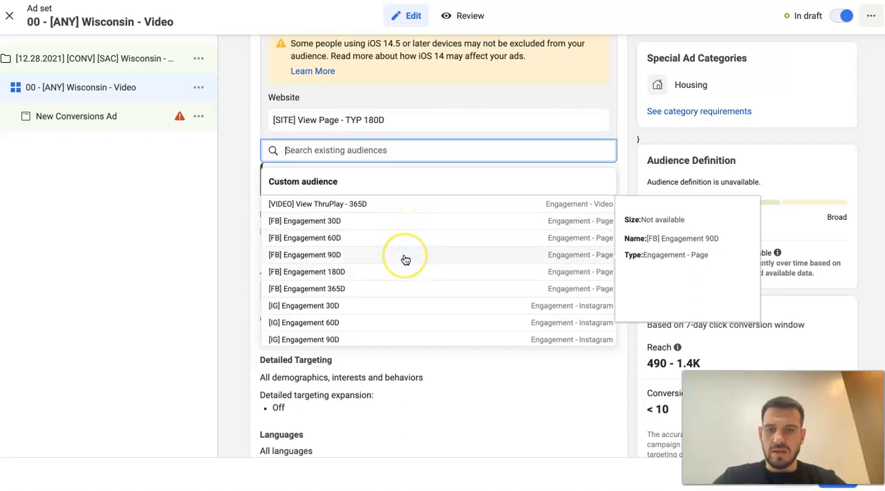
click(409, 238)
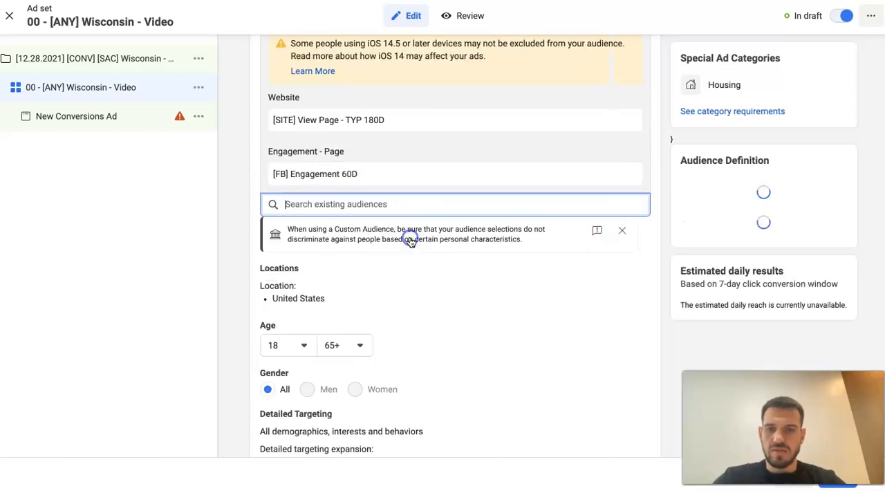
click(243, 174)
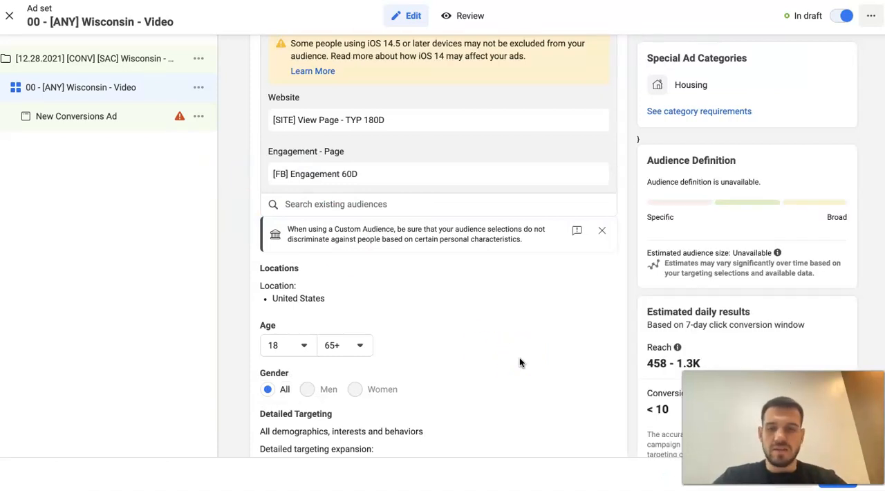
- Edit the audience locations and change the targeted location to Wisconsin
scroll(504, 307, down, 3)
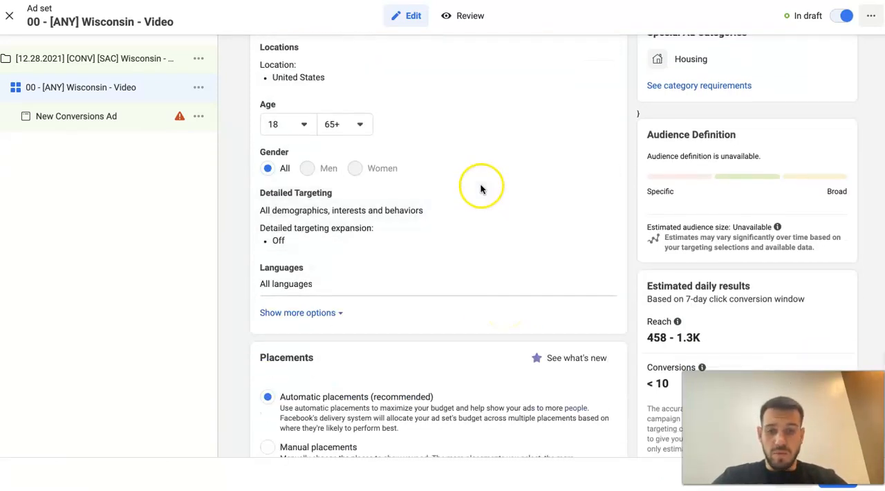
scroll(479, 186, down, 1)
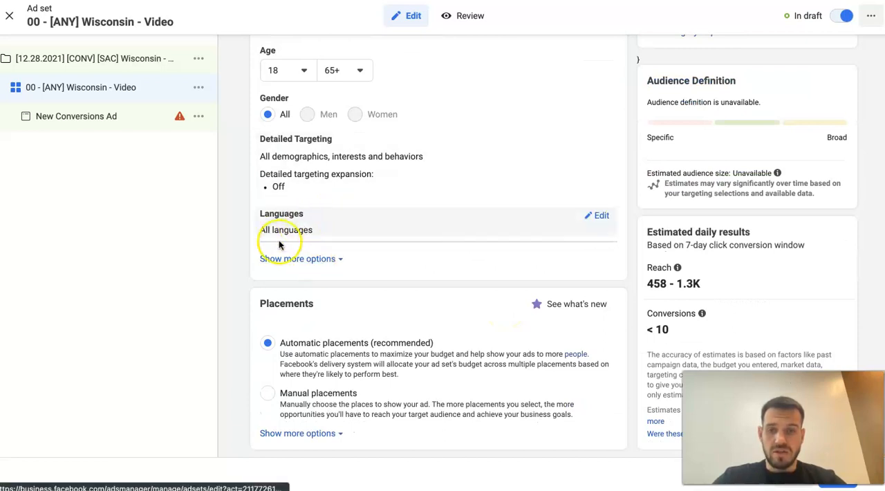
scroll(311, 262, up, 5)
scroll(450, 264, down, 5)
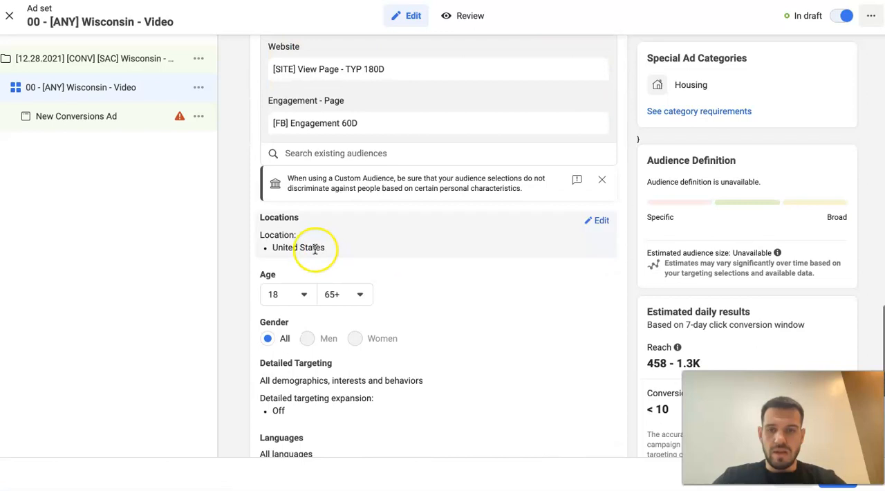
click(600, 219)
click(415, 322)
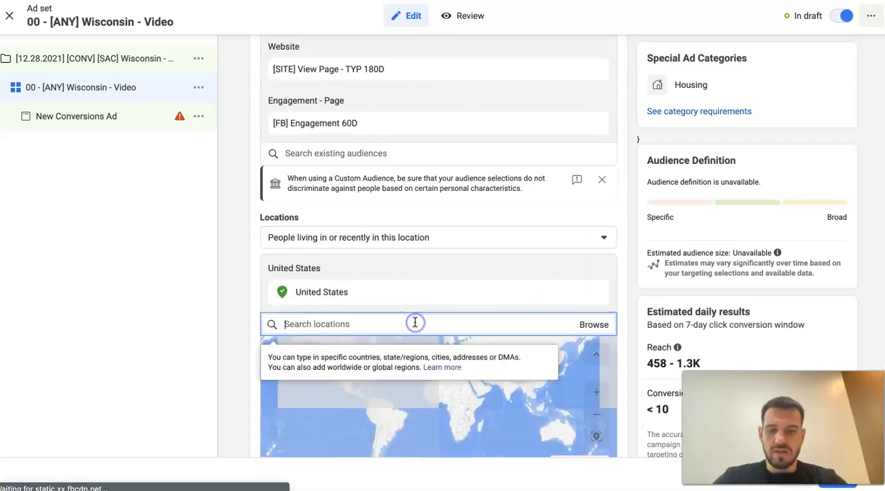
text(wisconsin)
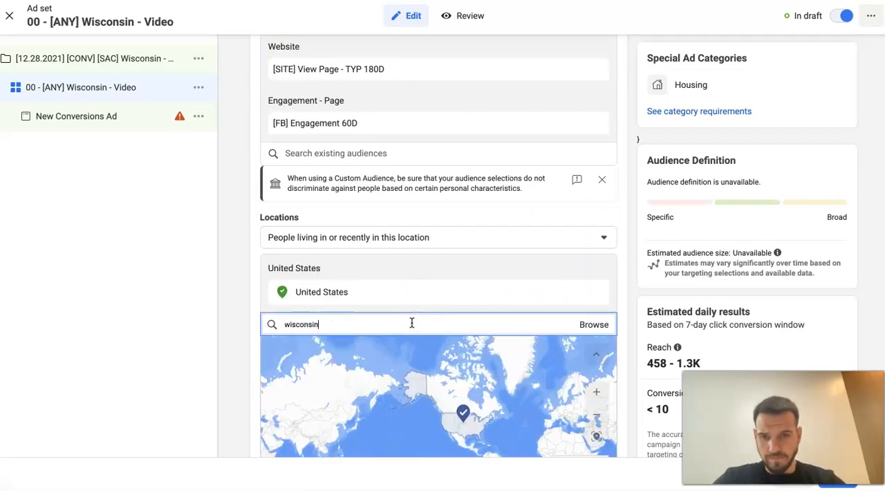
click(343, 352)
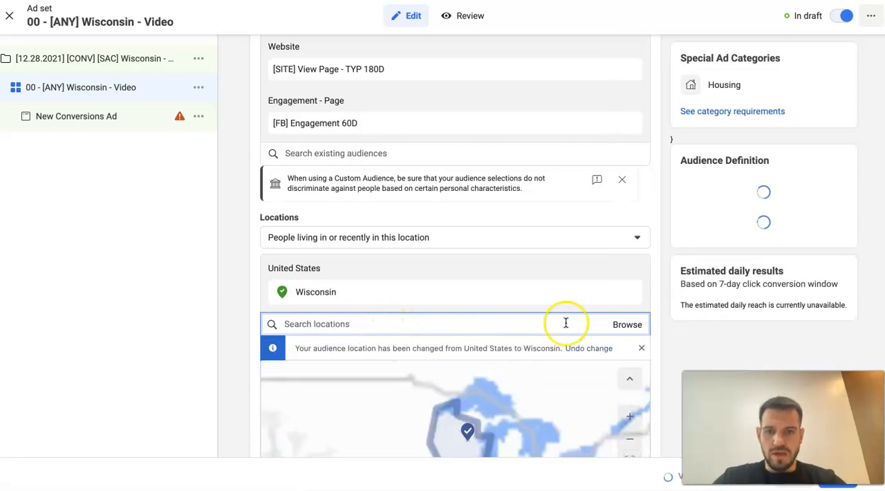
- Limit the location targeting to "People living in this location"
click(361, 235)
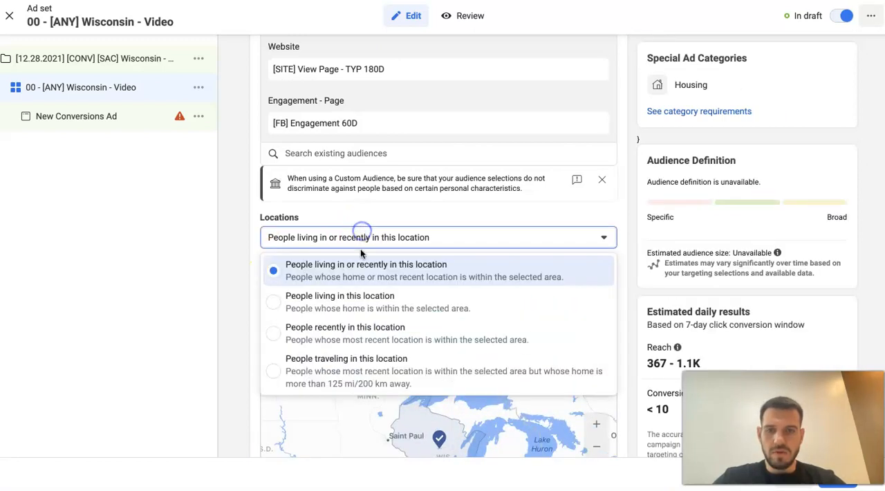
click(362, 299)
scroll(247, 263, down, 3)
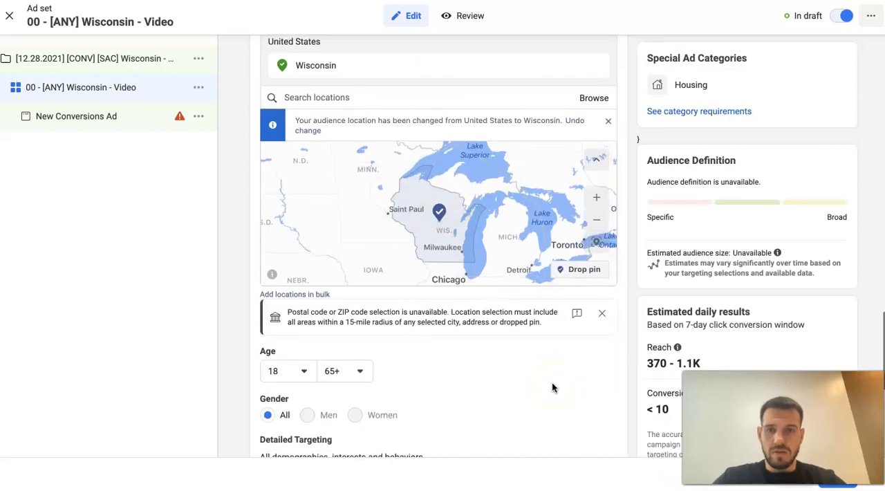
scroll(552, 382, up, 2)
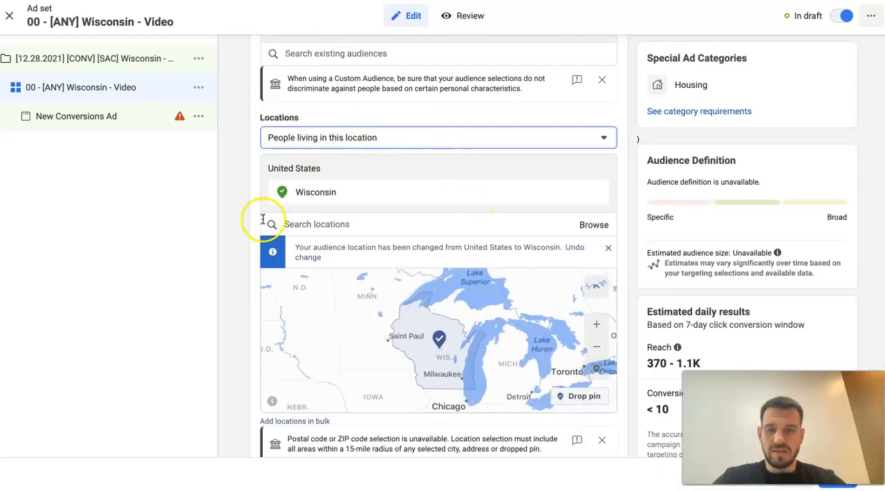
- Expand the additional placement options and examine the brand safety and inventory filter settings
scroll(258, 223, down, 5)
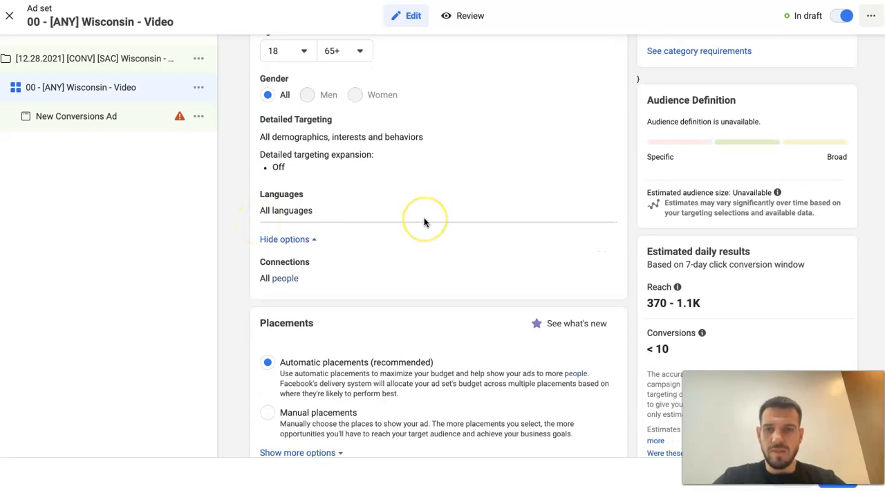
scroll(424, 219, down, 1)
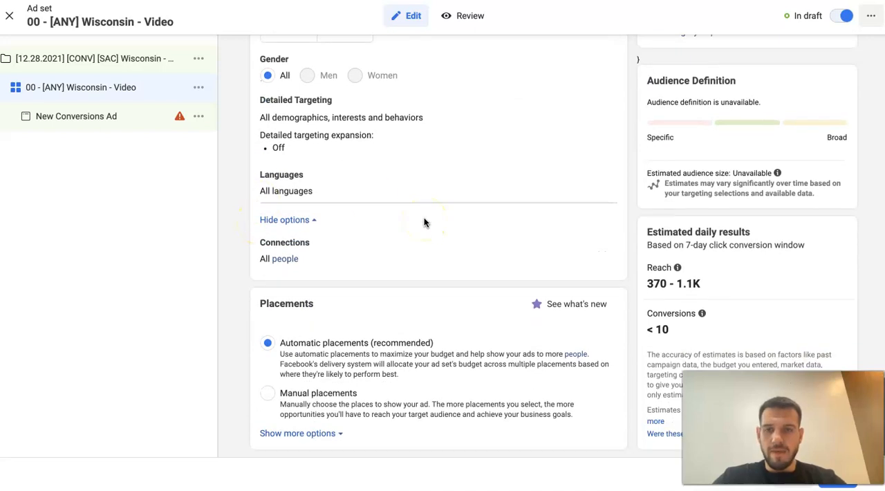
click(335, 433)
scroll(411, 385, down, 4)
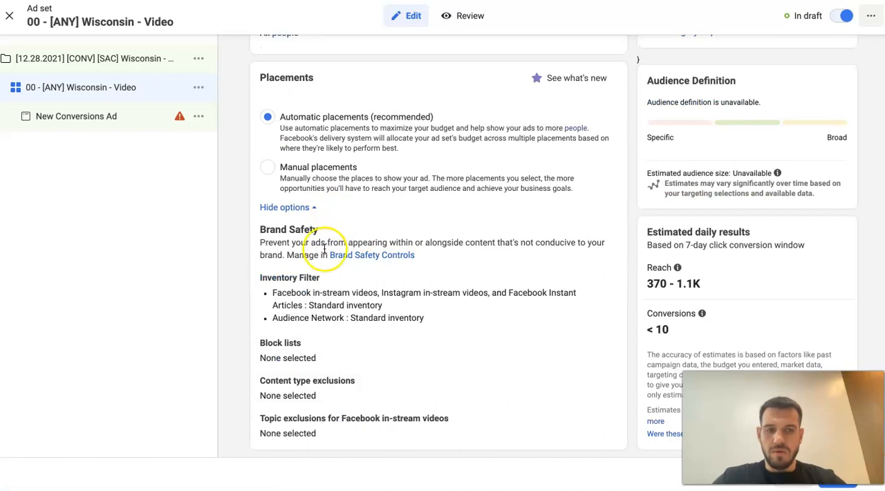
scroll(429, 249, up, 10)
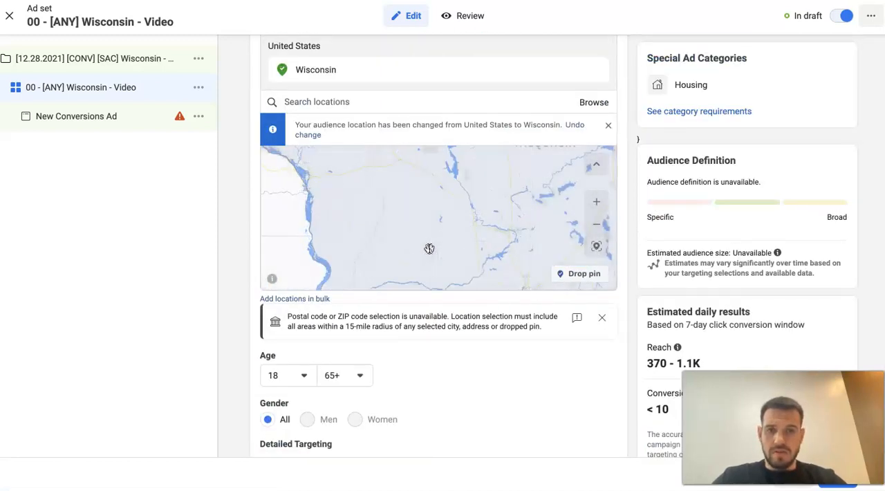
- Rename the New Conversions Ad to "AD1 - Video" and choose dairylandhomebuyers as its Instagram account
click(109, 118)
triple_click(351, 86)
text(A)
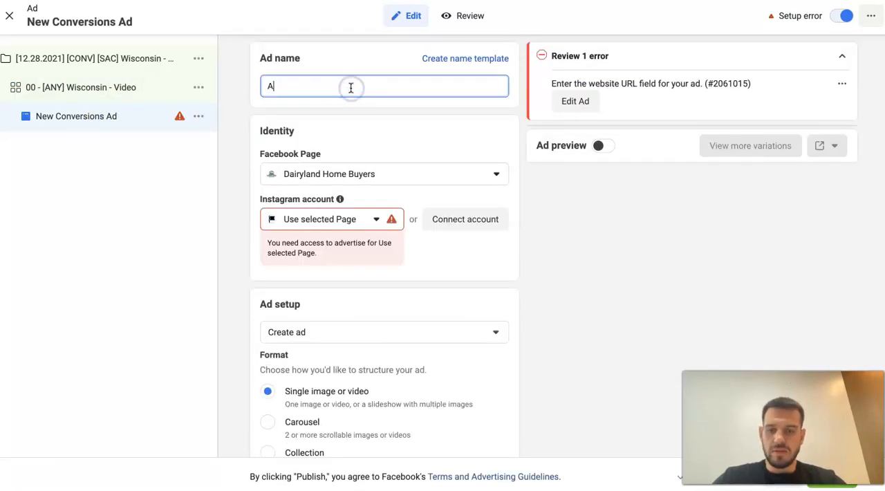
text(D1 - Video)
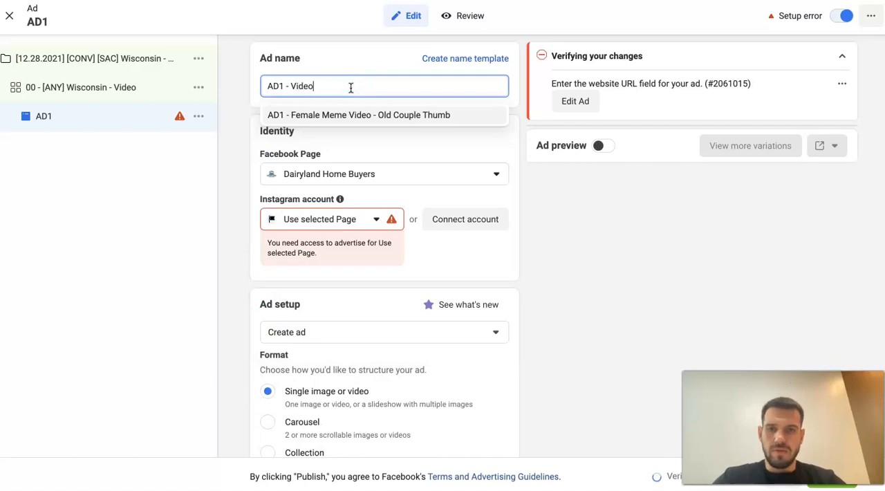
click(375, 60)
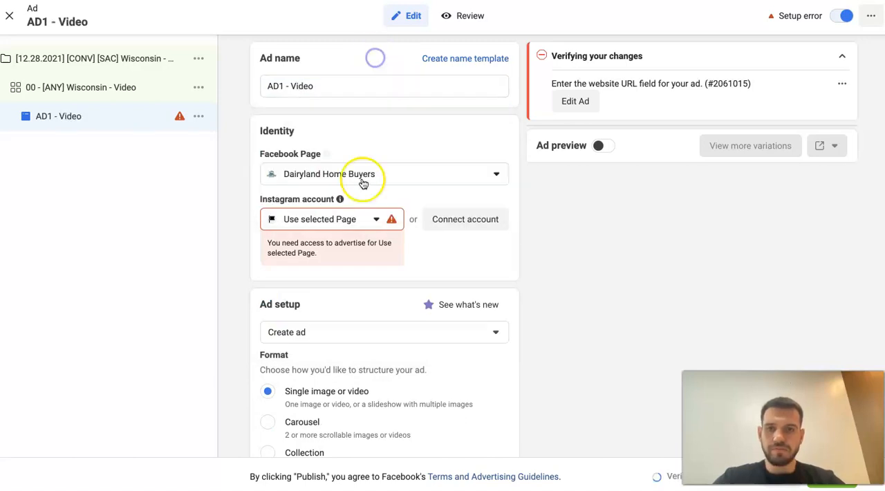
click(362, 220)
click(298, 271)
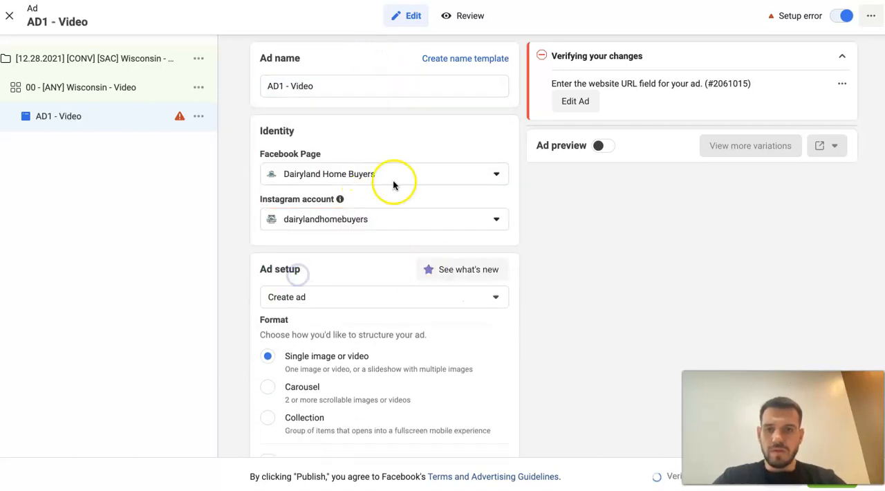
- Add the 1080 × 1080 "Sell Your Property Faster & Easier" video from the account media and proceed to its placement crops
scroll(357, 256, down, 6)
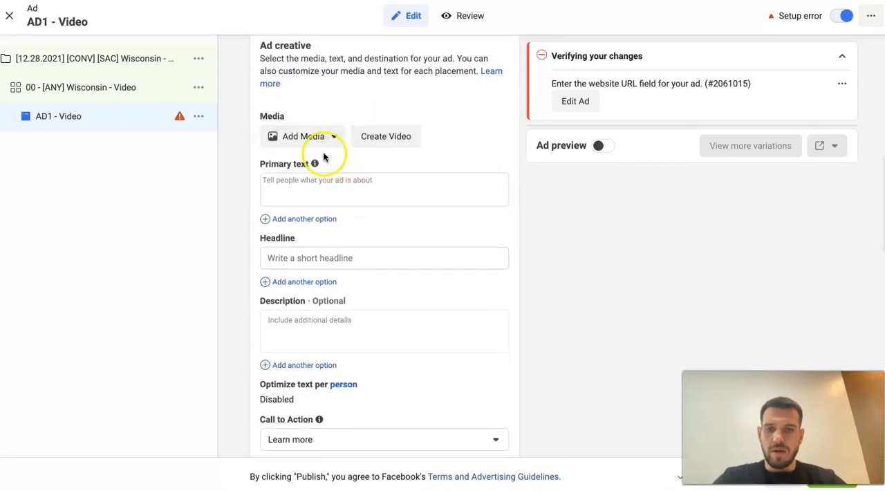
click(325, 141)
click(310, 193)
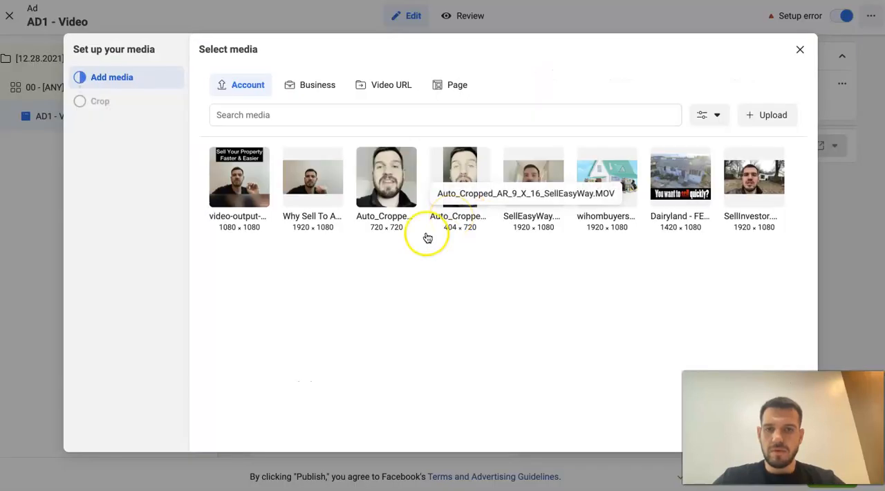
click(239, 177)
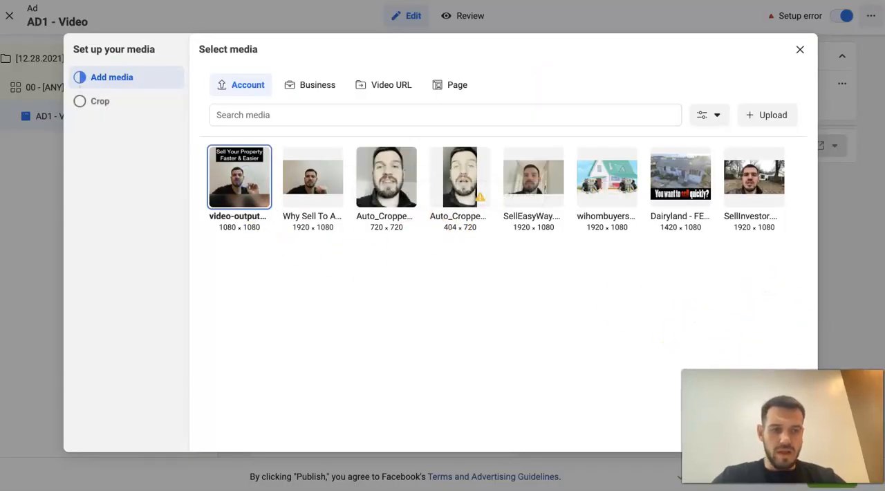
click(789, 434)
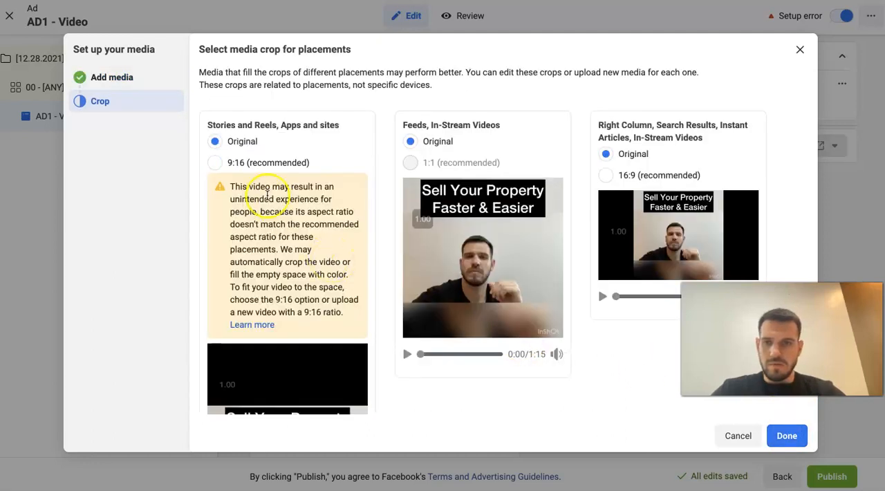
click(219, 166)
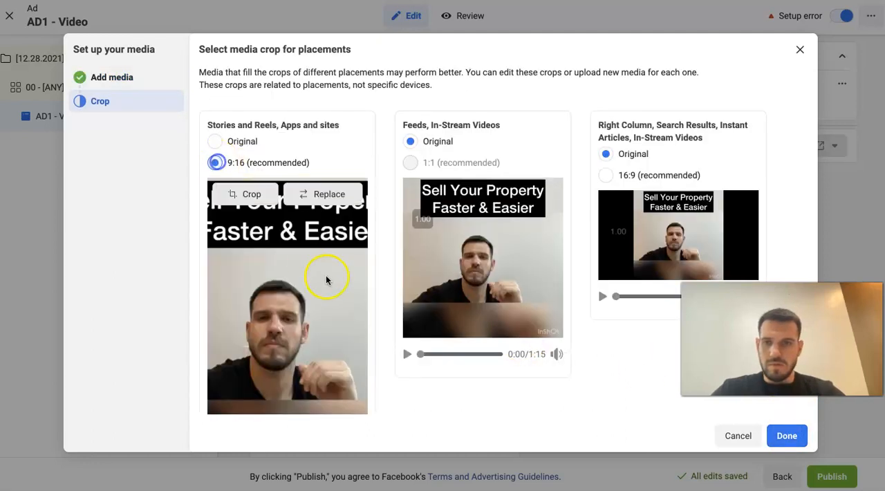
click(245, 194)
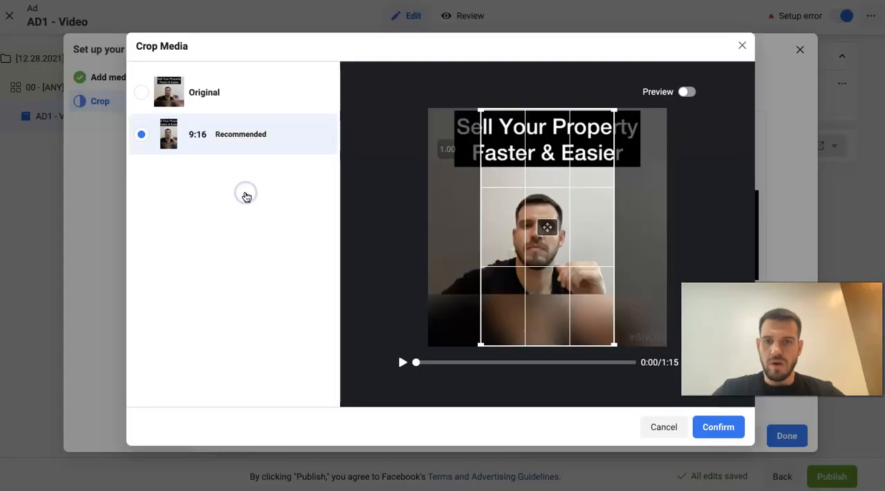
drag(517, 188, 502, 191)
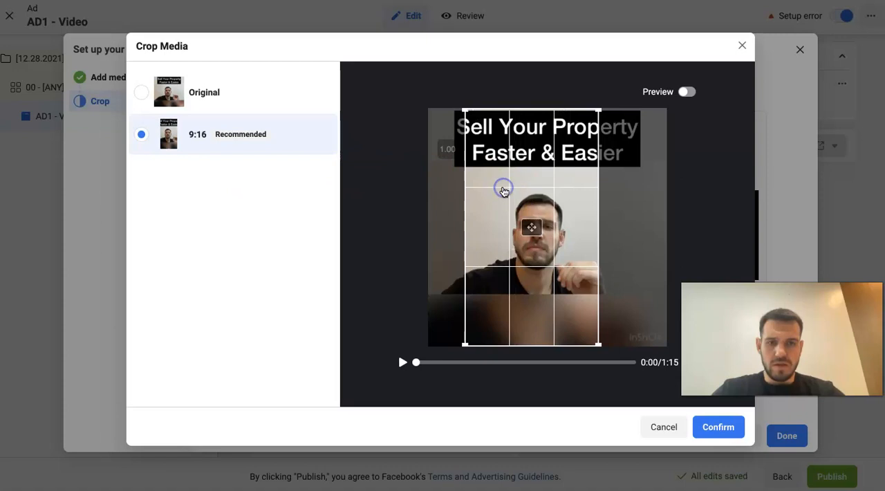
click(670, 428)
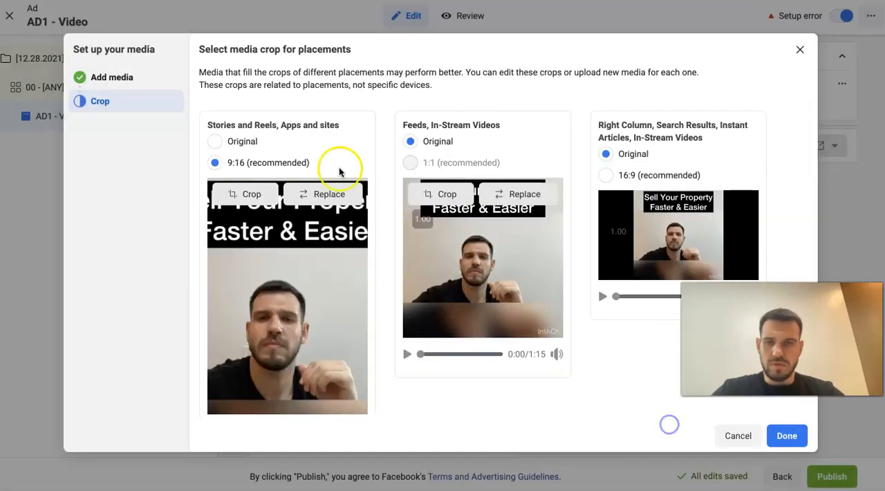
click(214, 142)
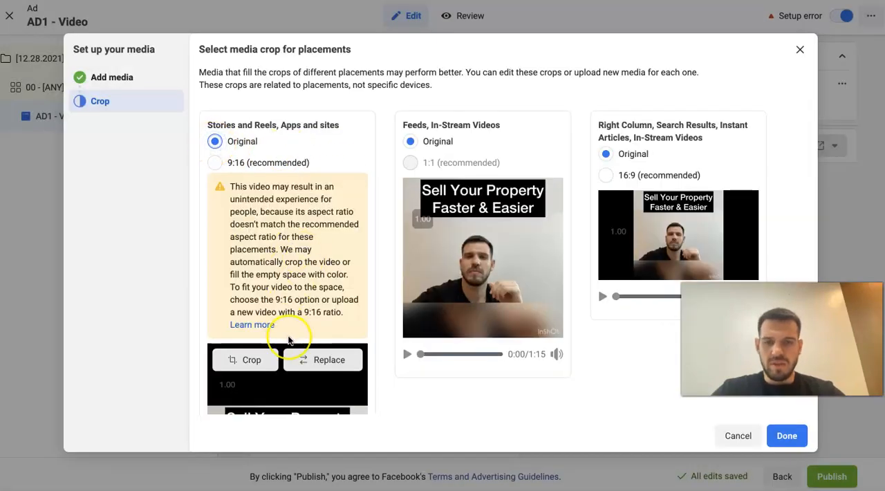
- Keep the Original crop for all three placement groups and finish the video's media setup
scroll(286, 352, down, 2)
scroll(450, 310, up, 2)
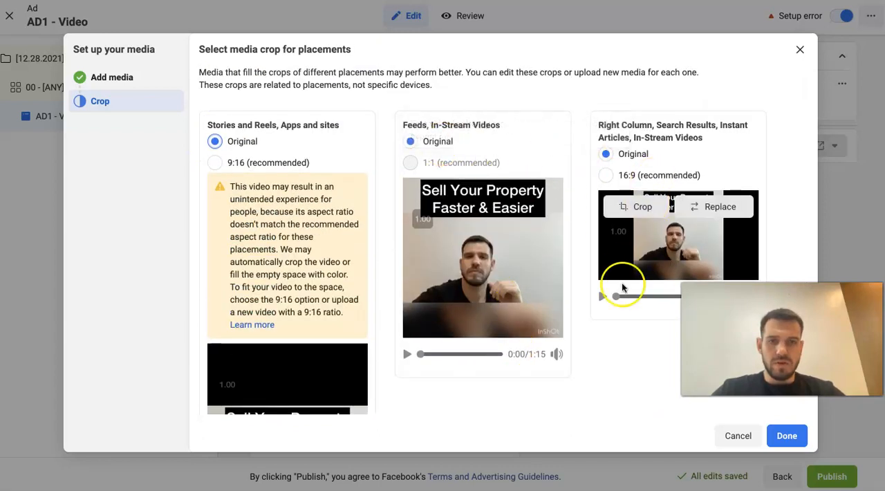
scroll(630, 355, down, 1)
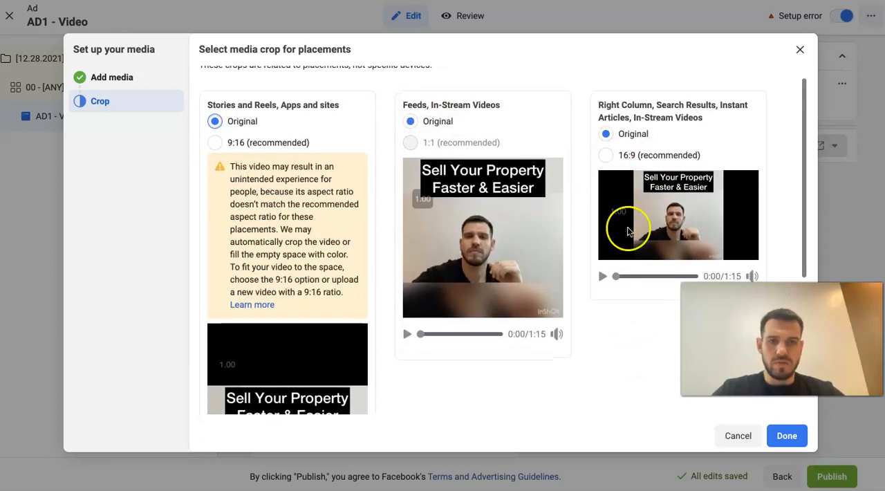
click(606, 157)
click(606, 135)
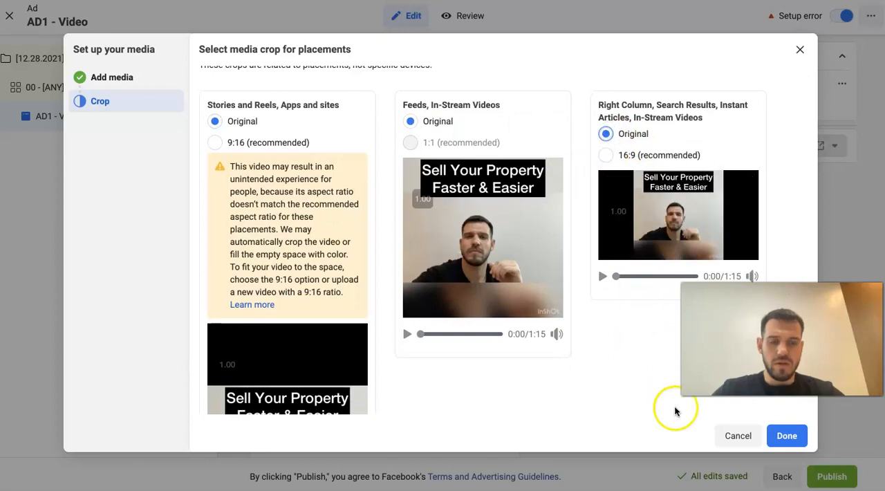
click(786, 436)
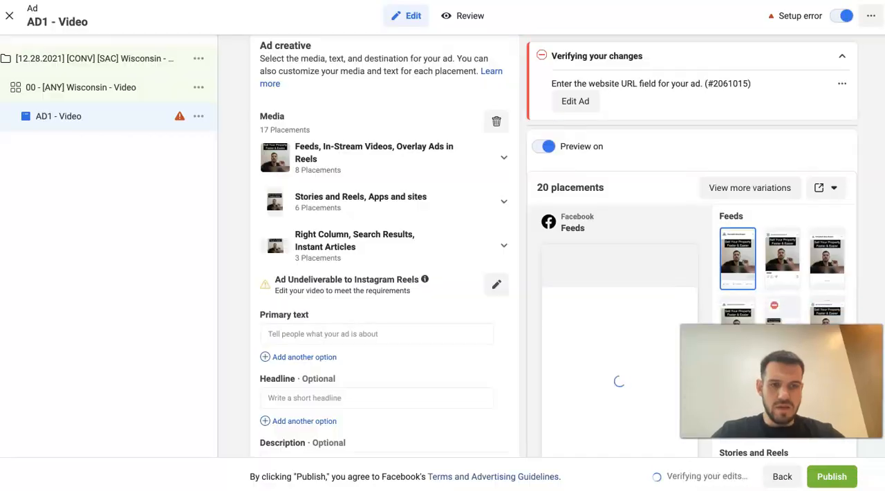
- Switch to the Training #001 notes in TextEdit and copy the primary text paragraph starting "We need to buy a few properties this month"
scroll(408, 256, down, 2)
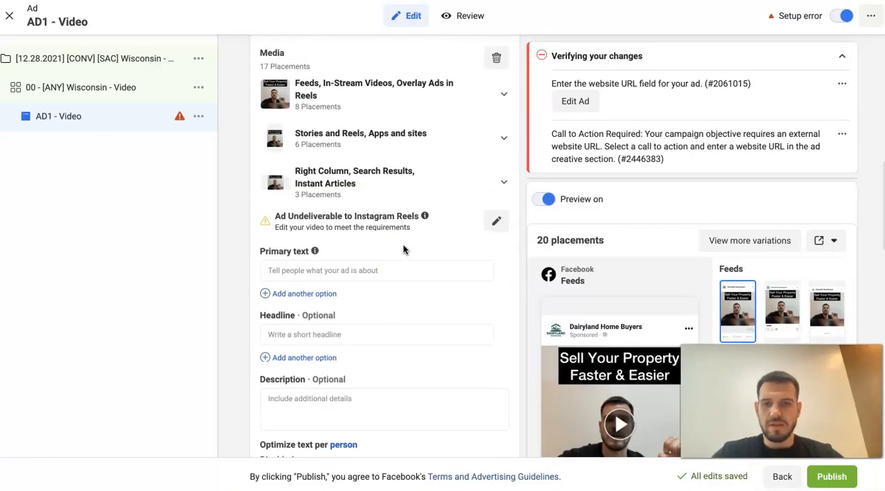
scroll(403, 245, down, 2)
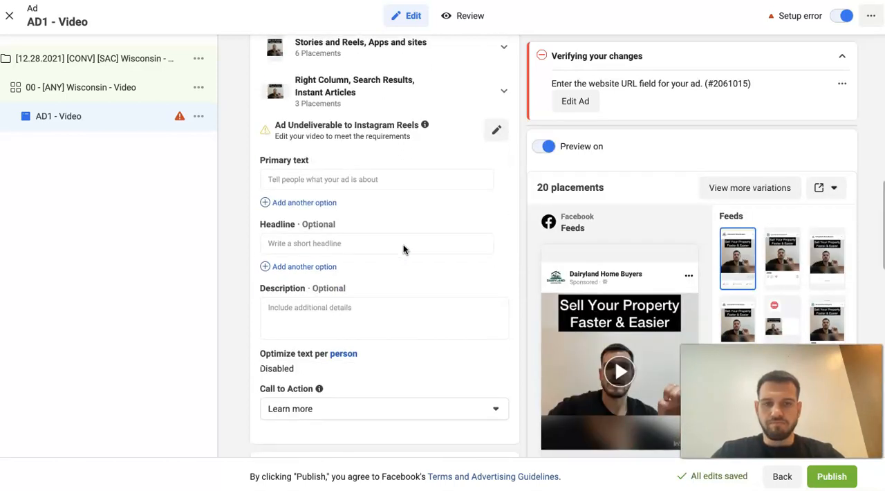
scroll(405, 214, down, 1)
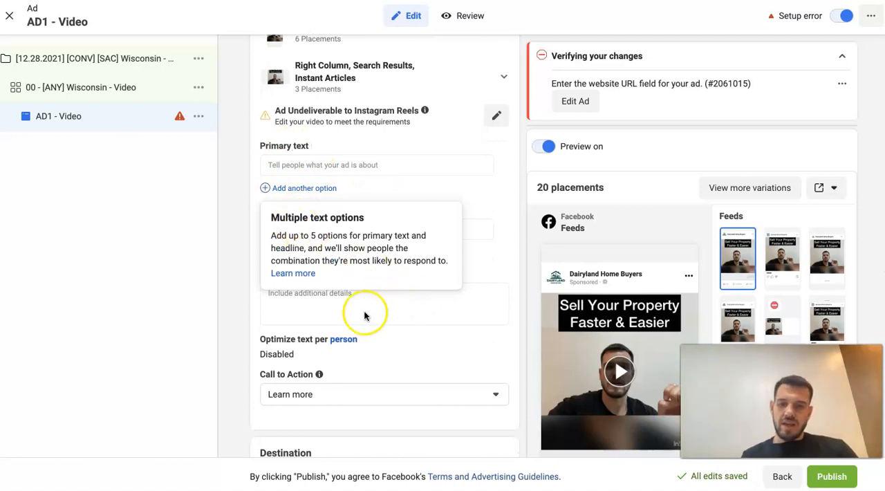
scroll(333, 311, up, 4)
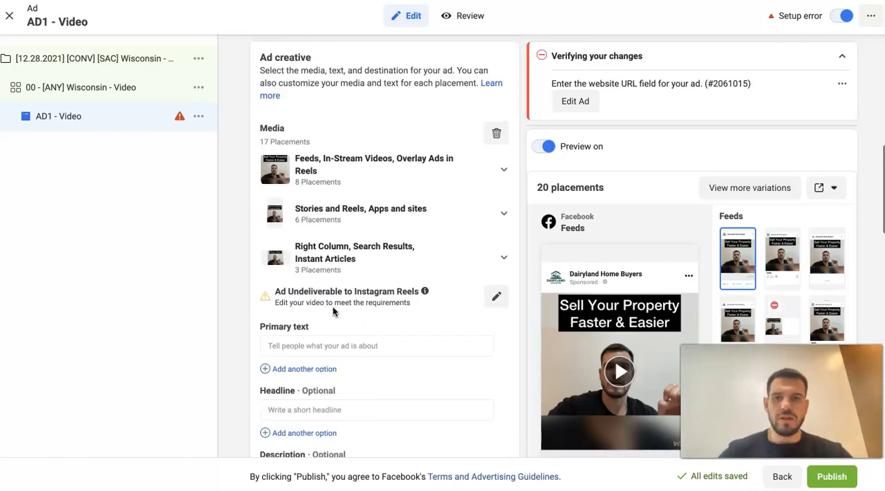
scroll(332, 311, down, 2)
click(327, 254)
mouse_move(487, 485)
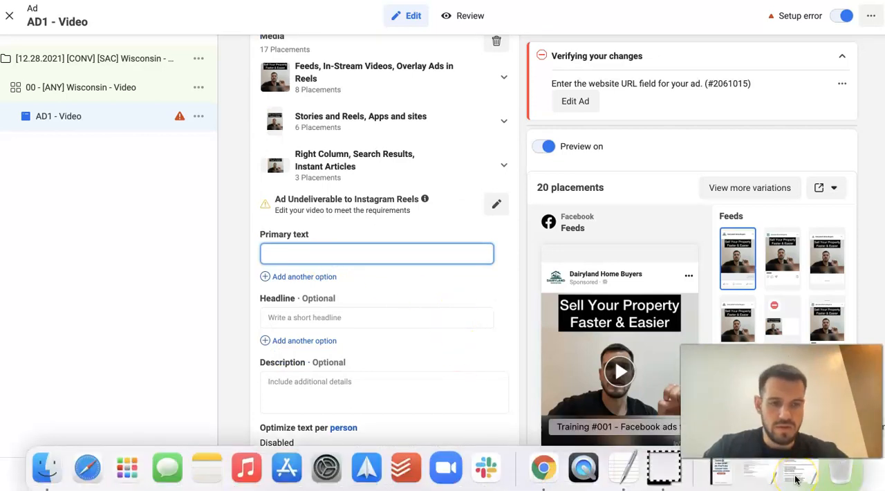
click(760, 472)
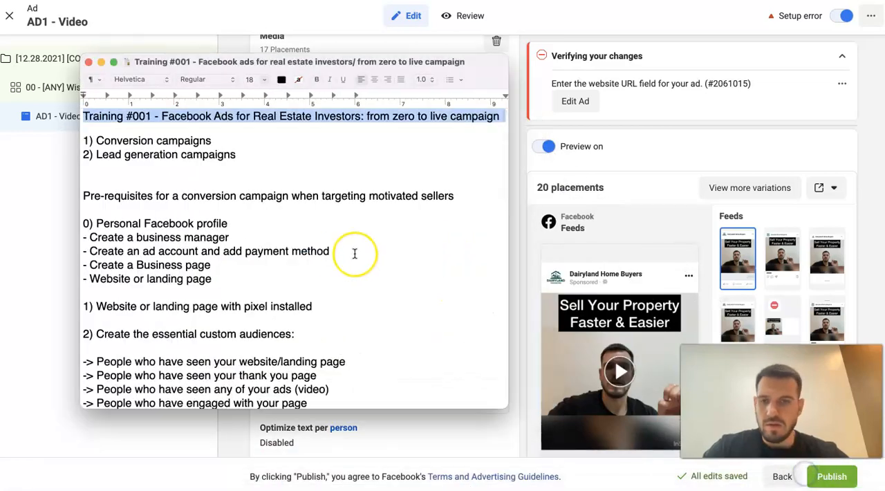
scroll(335, 254, down, 10)
scroll(334, 254, up, 7)
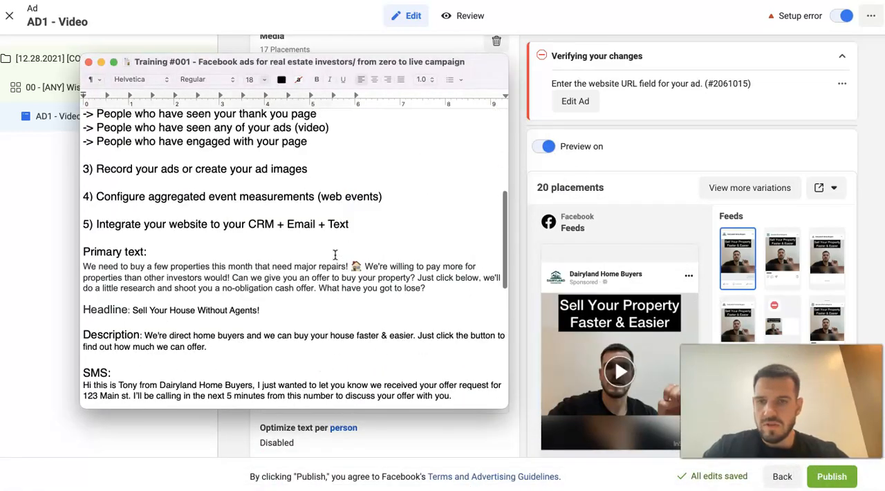
drag(84, 266, 423, 290)
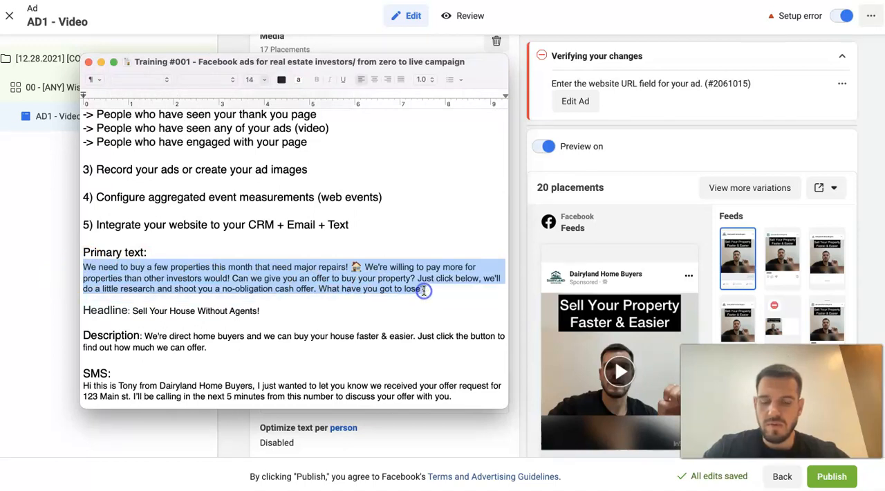
- Return to the ad in Ads Manager and paste the copied "We need to buy a few properties" paragraph as its primary text
click(415, 427)
text(We need to buy a few properties this month that need major repairs! 🏚 We're willing to pay more for properties than other investors would! Can we give you an offer to buy your property? Just click below, we'll do a little research and shoot you a no-obligation cash offer. What have you got to lose?)
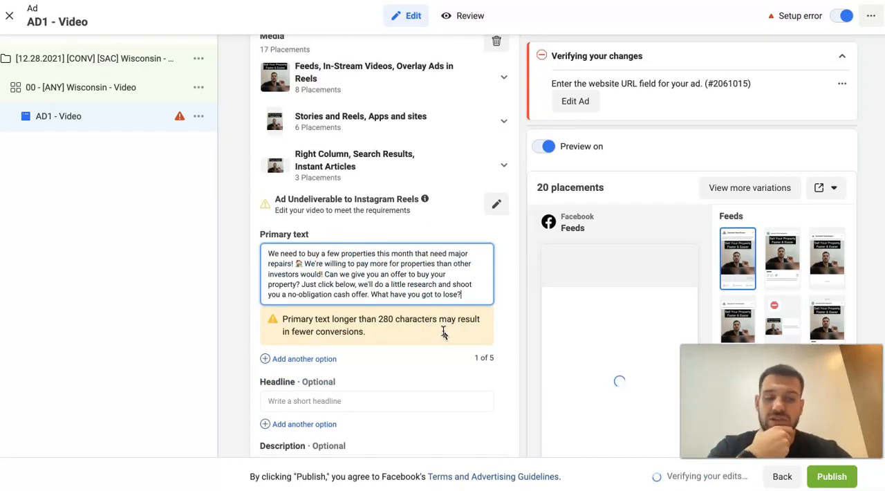
click(392, 279)
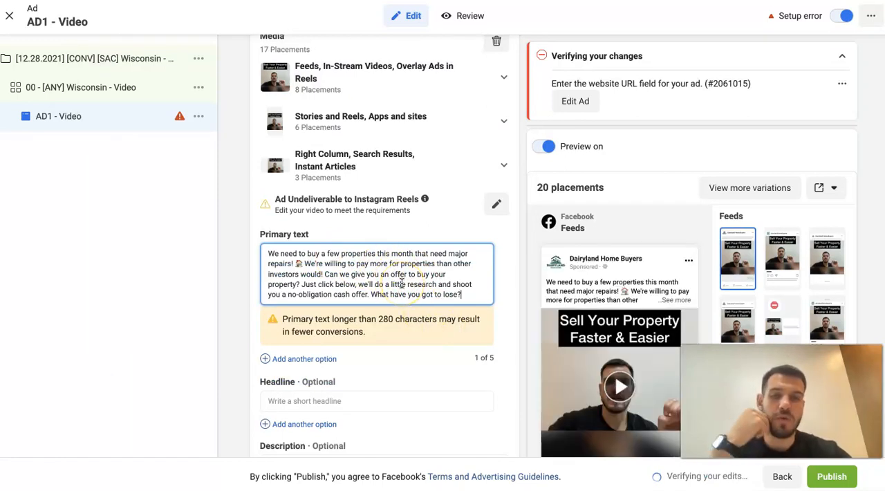
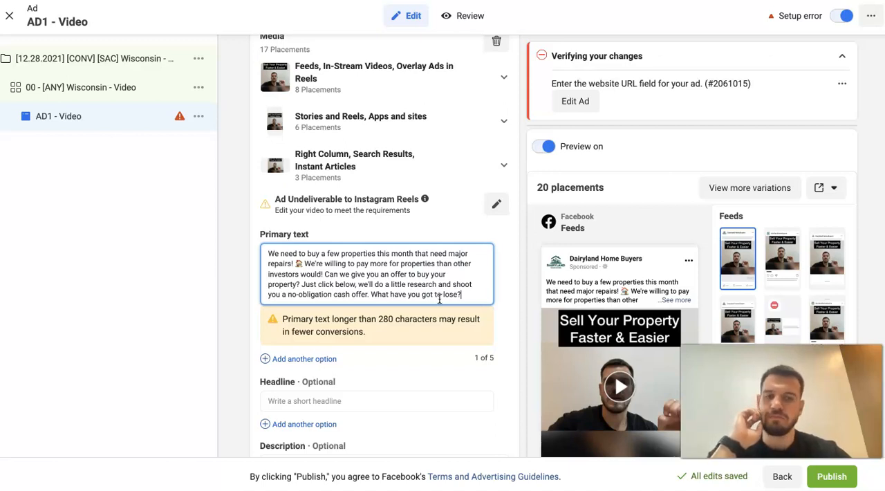
- Copy "Sell Your House Without Agents!" from the Training #001 notes in TextEdit and paste it as the ad's headline in Ads Manager
scroll(439, 299, down, 1)
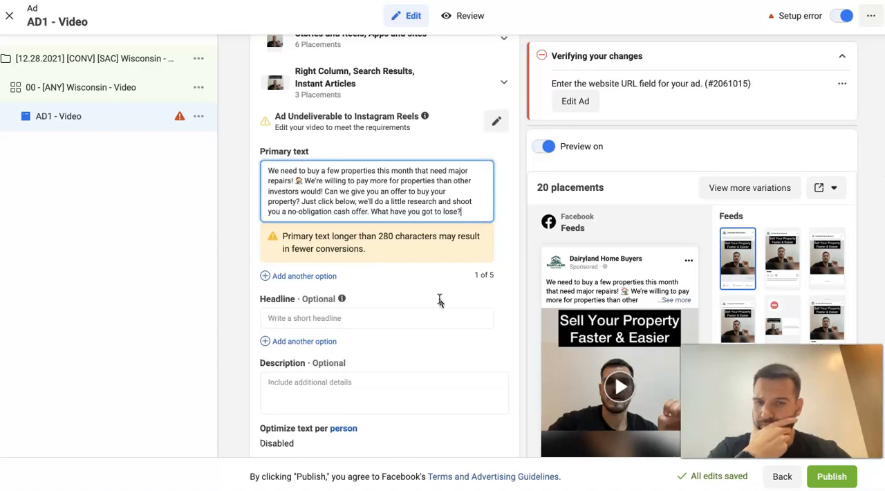
scroll(439, 299, down, 1)
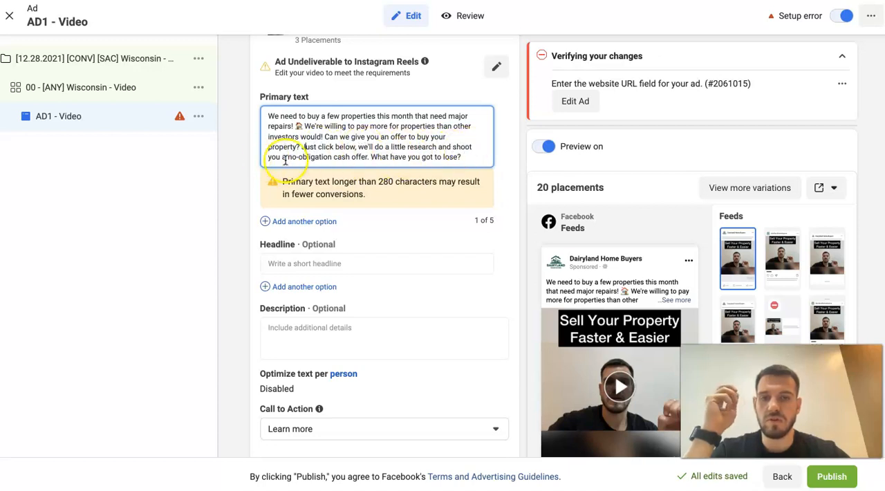
mouse_move(795, 487)
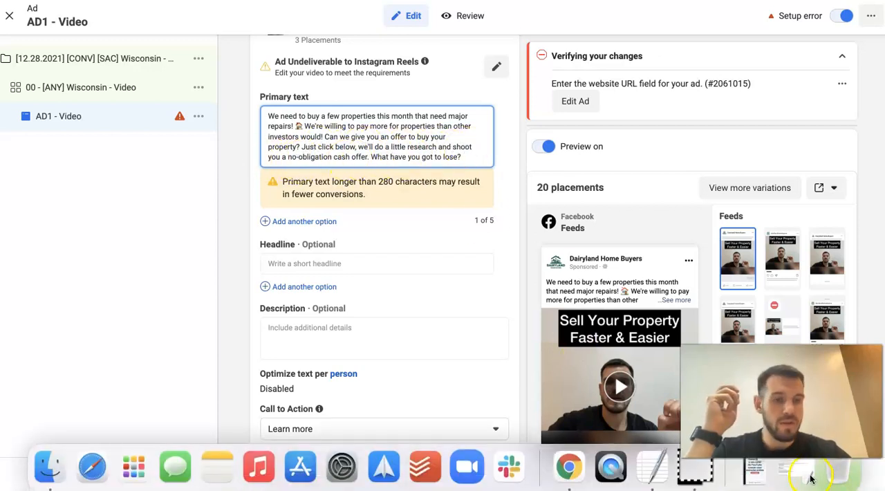
key(ctrl+Up)
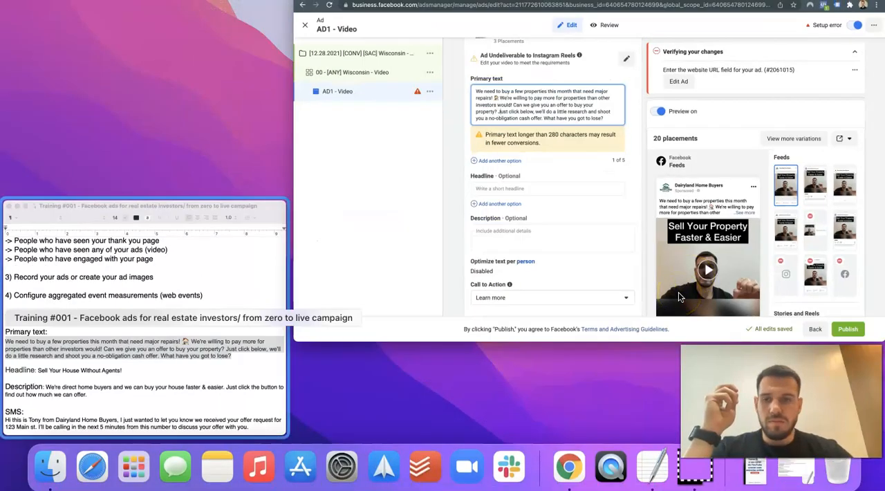
click(245, 302)
drag(262, 311, 181, 312)
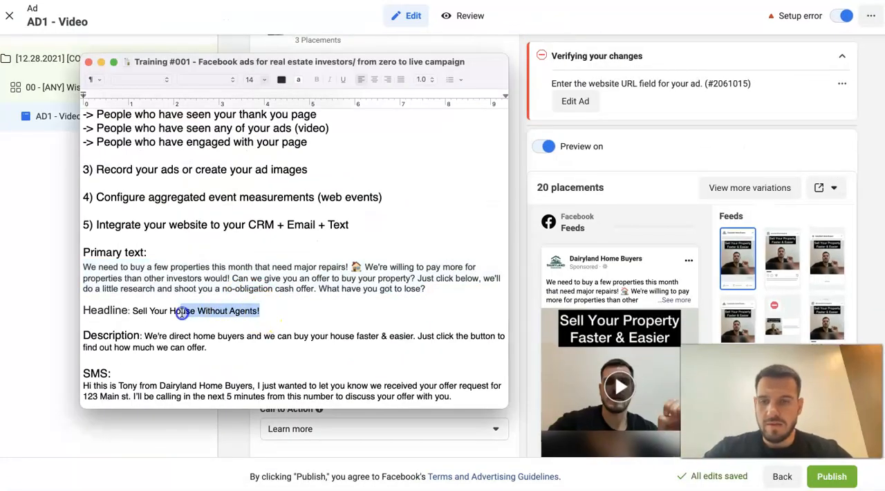
click(513, 178)
click(357, 264)
text(Sell Your House Without Agents!)
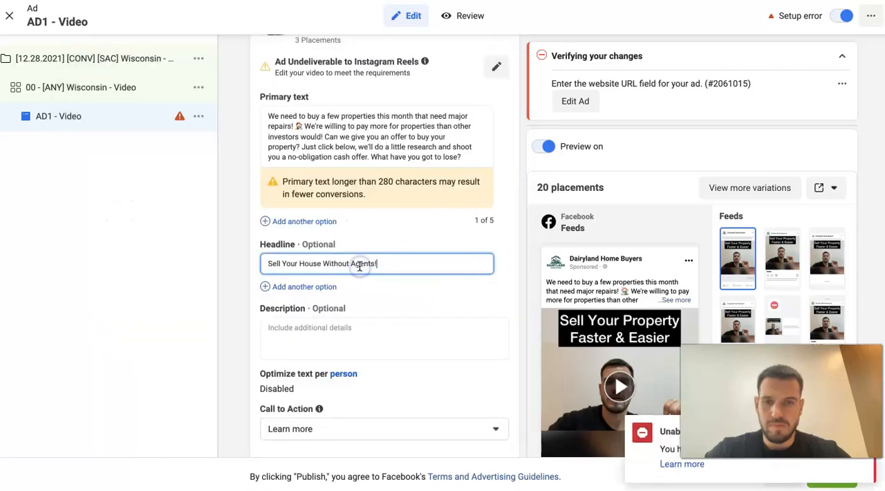
- Copy the description starting "We're direct home buyers" from the TextEdit notes and paste it as the ad's description in Ads Manager
key(ctrl+Up)
click(202, 345)
drag(207, 347, 146, 338)
key(super+c)
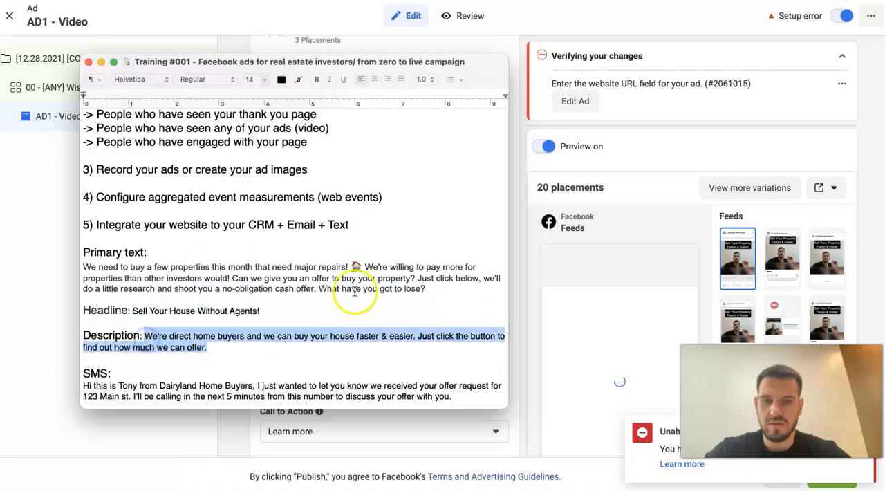
click(515, 219)
click(368, 331)
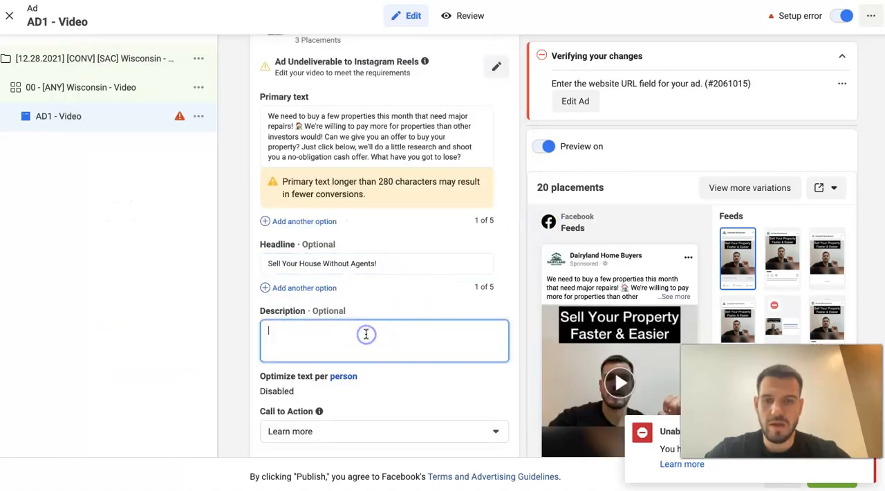
key(super+v)
- Check the ad's Destination settings, look through the SMS and email templates in the TextEdit notes, and return to Ads Manager
scroll(455, 375, down, 3)
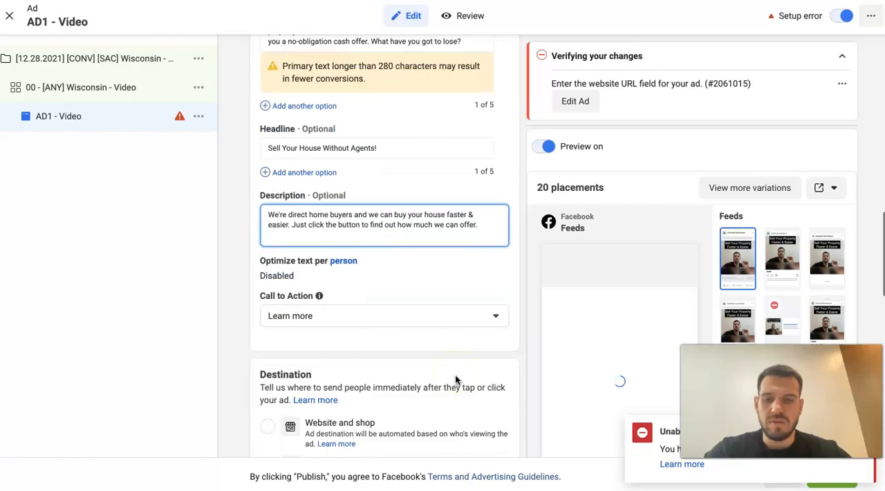
scroll(455, 375, down, 5)
key(ctrl+Up)
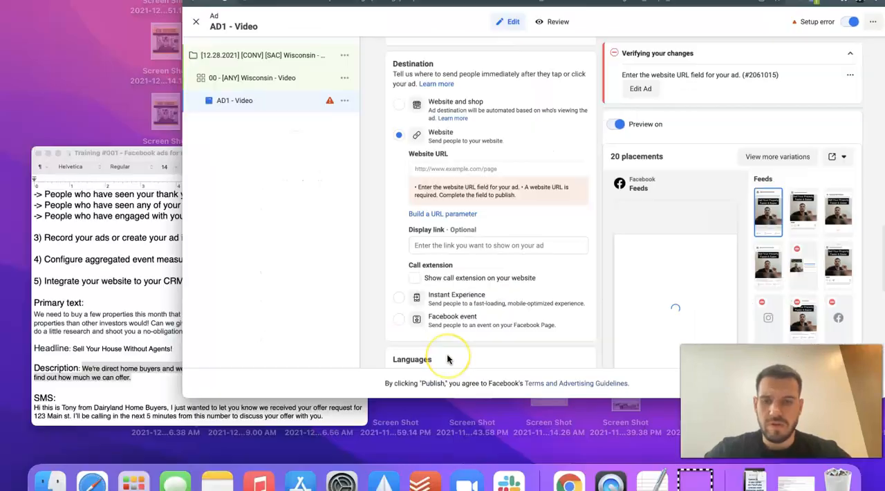
click(280, 318)
scroll(307, 315, down, 4)
scroll(305, 310, down, 2)
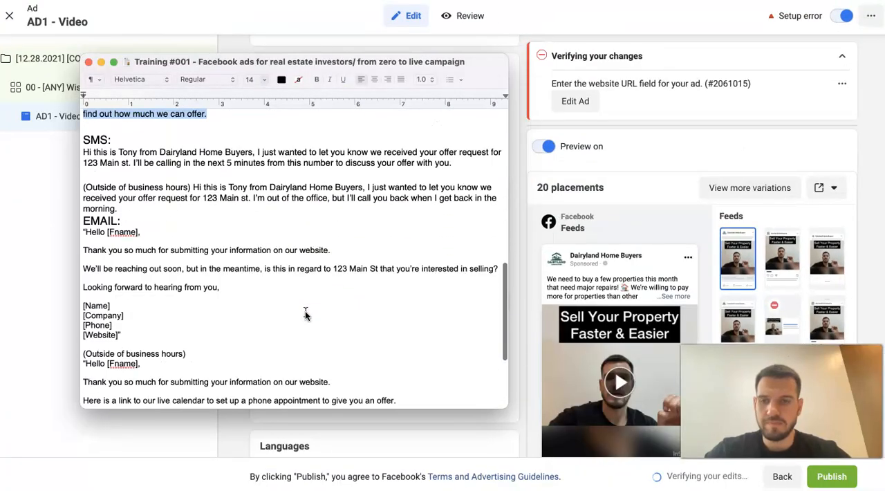
scroll(305, 311, down, 4)
scroll(305, 313, up, 4)
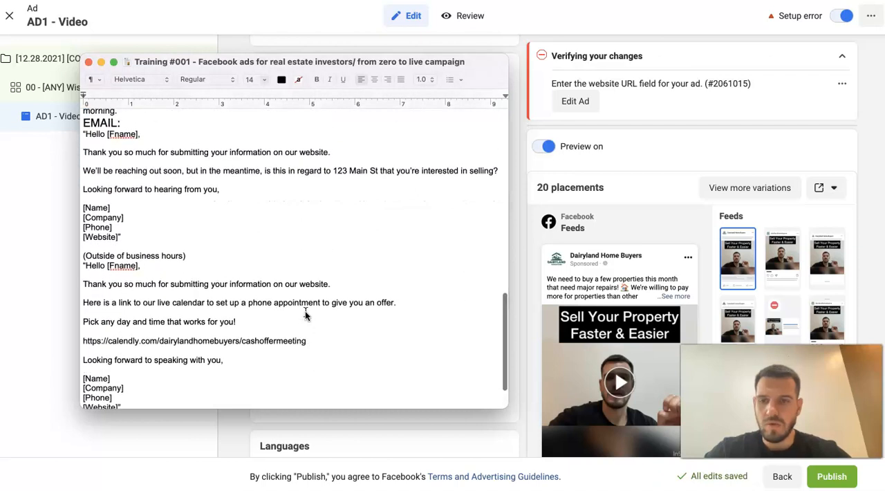
scroll(305, 310, up, 6)
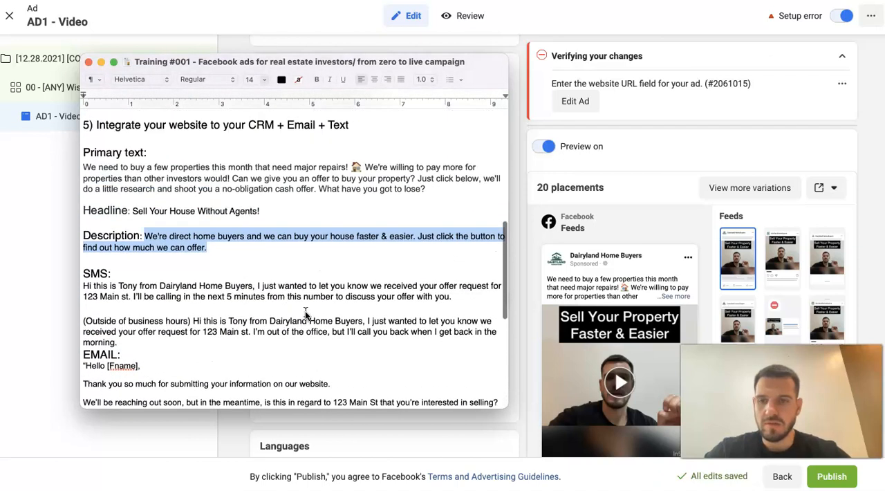
click(519, 113)
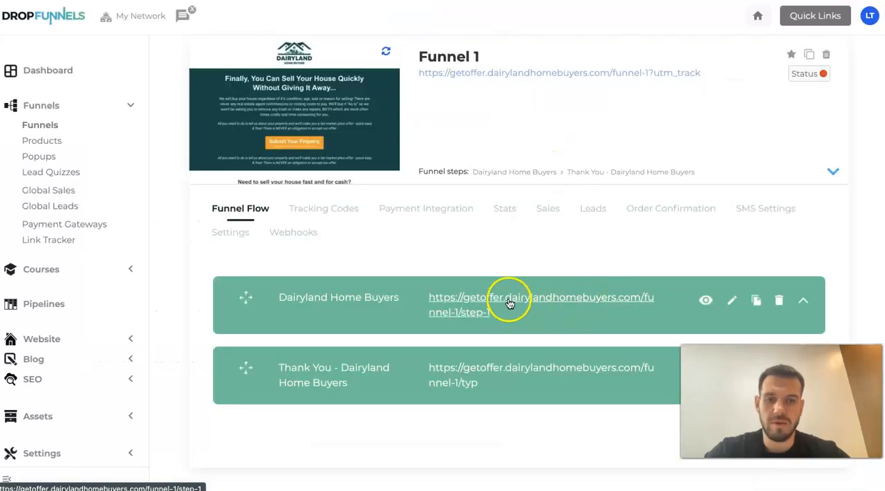
- Copy the Dairyland Home Buyers step-1 link from Funnel 1 in DropFunnels and paste it as the ad's Website URL in Ads Manager
right_click(508, 298)
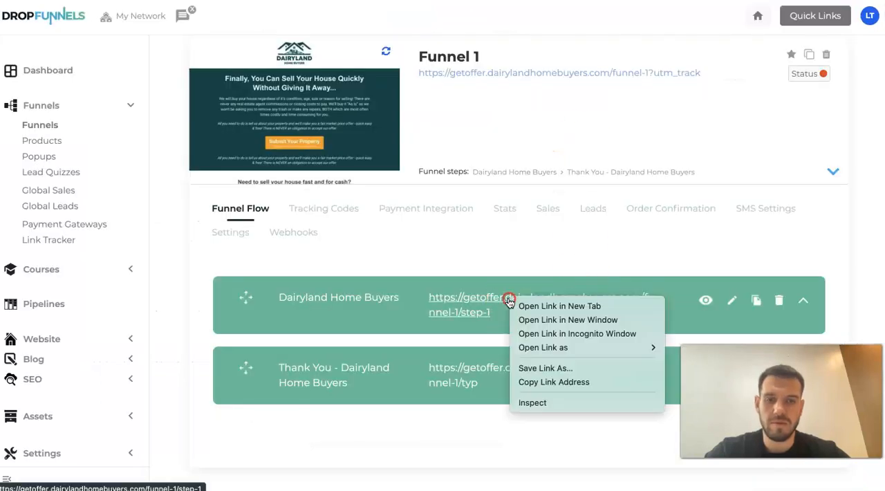
click(539, 382)
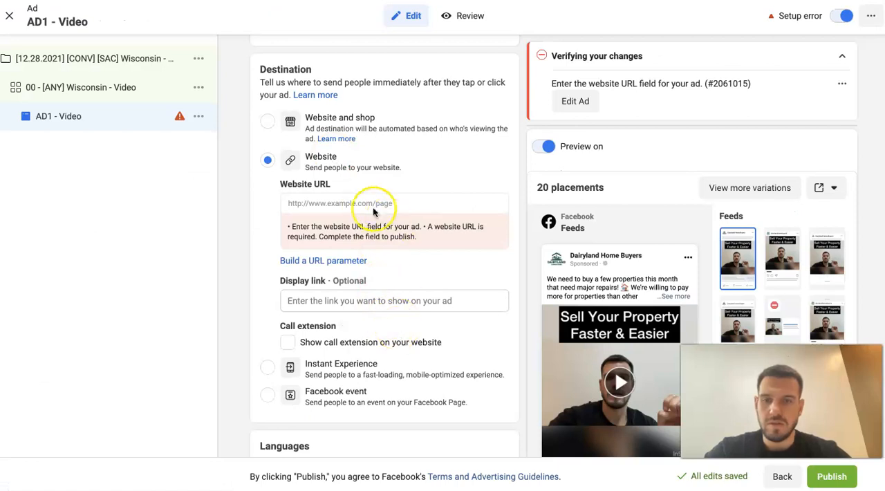
click(364, 205)
key(ctrl+v)
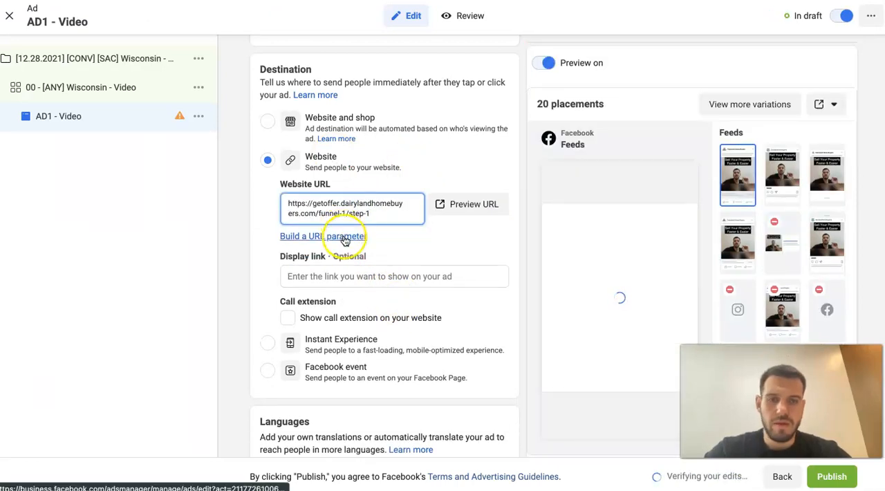
- Check which domain and pixel the ad's website event tracking uses, leaving dairylandhomebuyers.com selected
scroll(465, 249, down, 3)
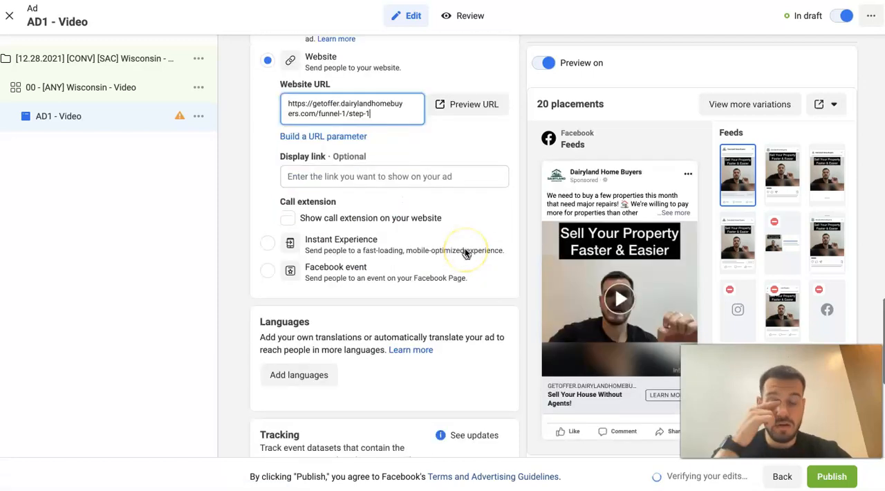
scroll(465, 248, down, 2)
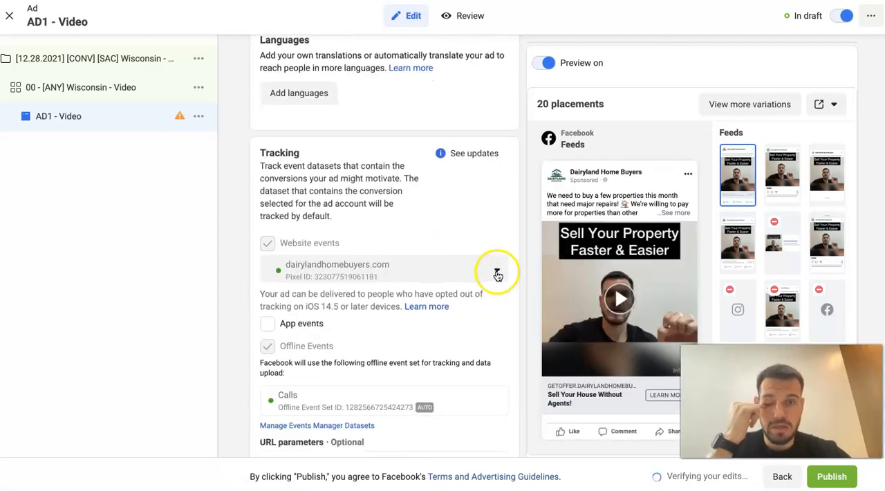
click(498, 269)
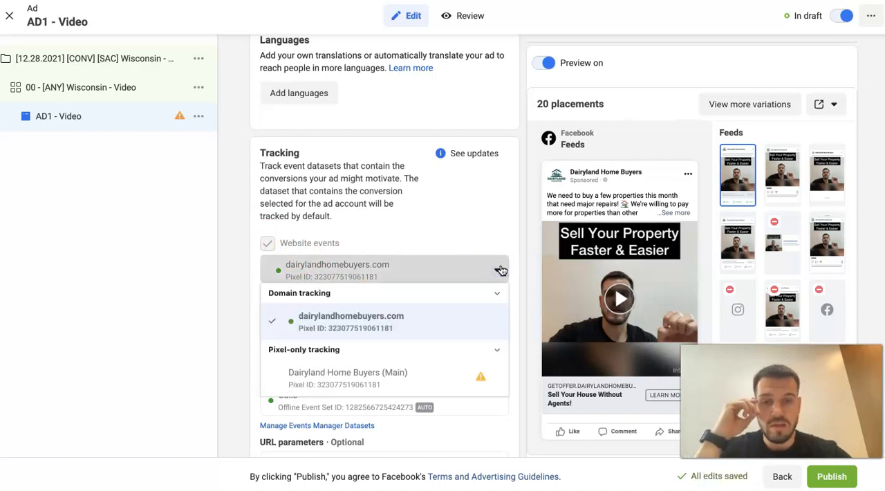
click(469, 238)
scroll(460, 223, up, 1)
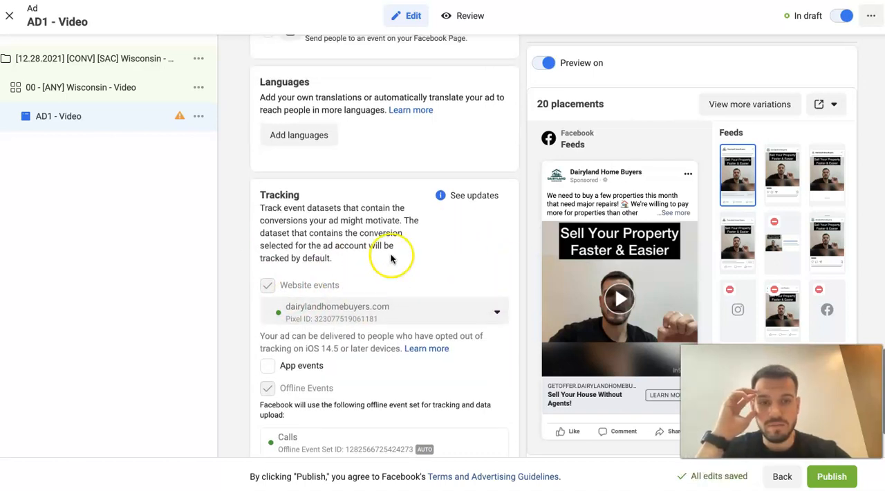
scroll(387, 279, up, 2)
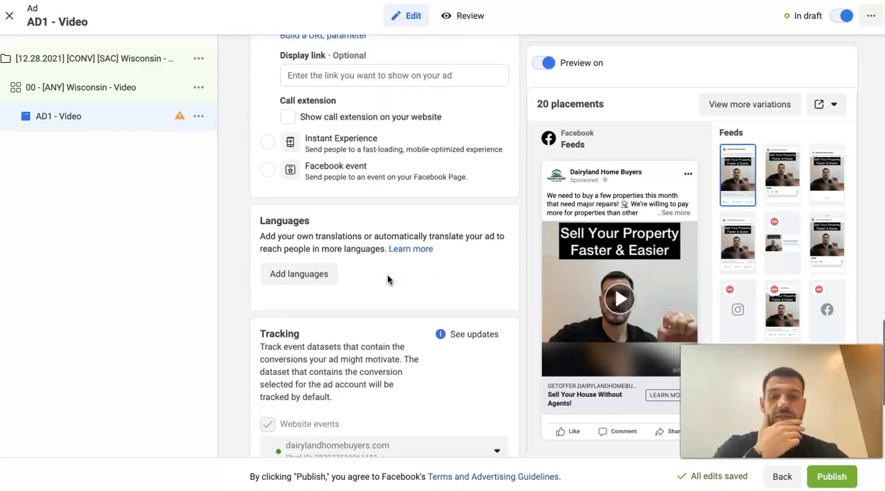
- Review the ad's placement previews, the remaining tracking options, and the ad name, identity and format settings
scroll(626, 294, down, 2)
scroll(766, 249, down, 3)
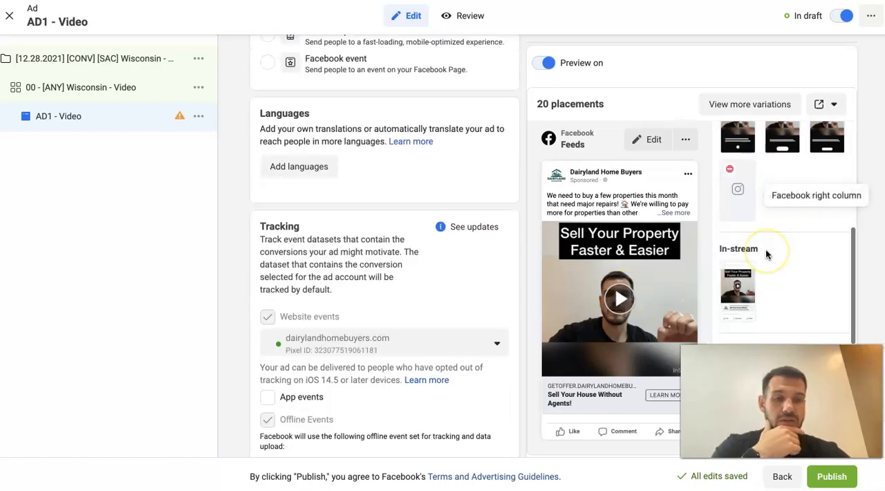
scroll(637, 219, down, 1)
scroll(638, 220, down, 1)
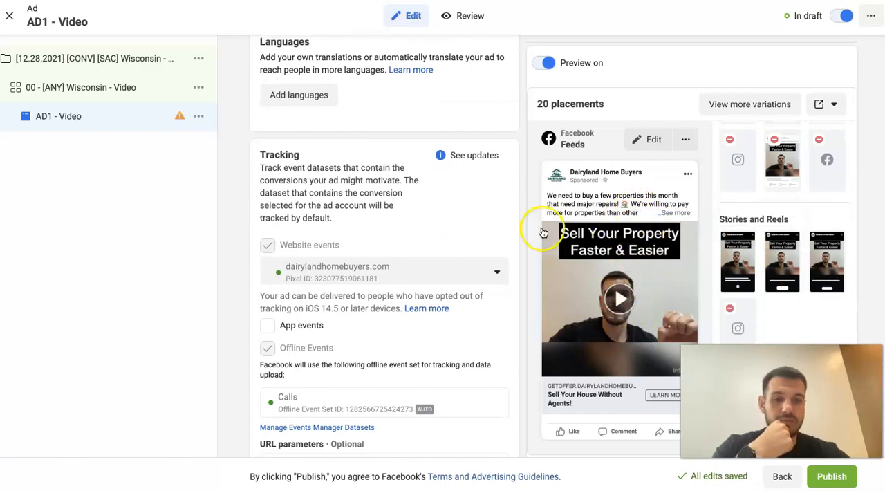
scroll(405, 232, down, 2)
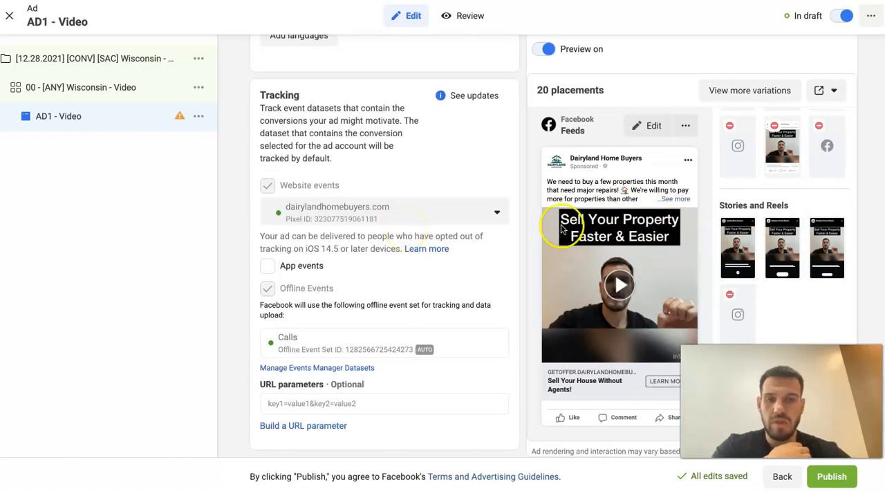
scroll(560, 221, up, 8)
scroll(306, 132, up, 15)
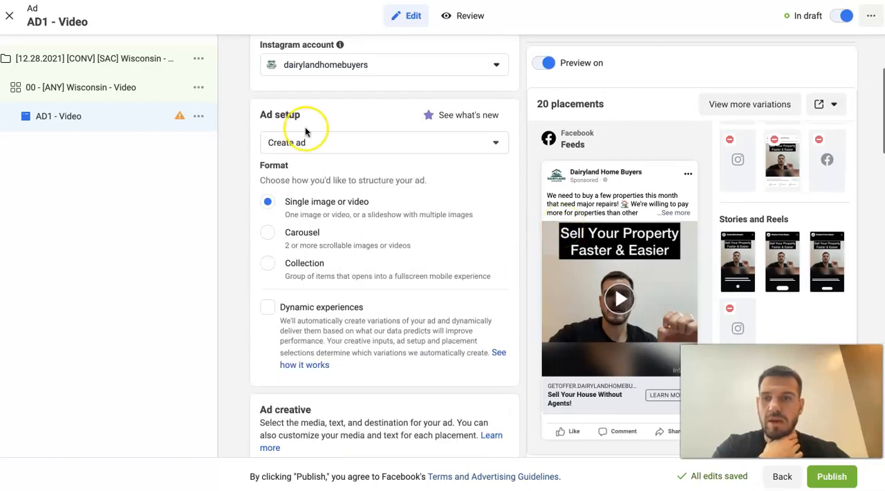
scroll(415, 204, up, 3)
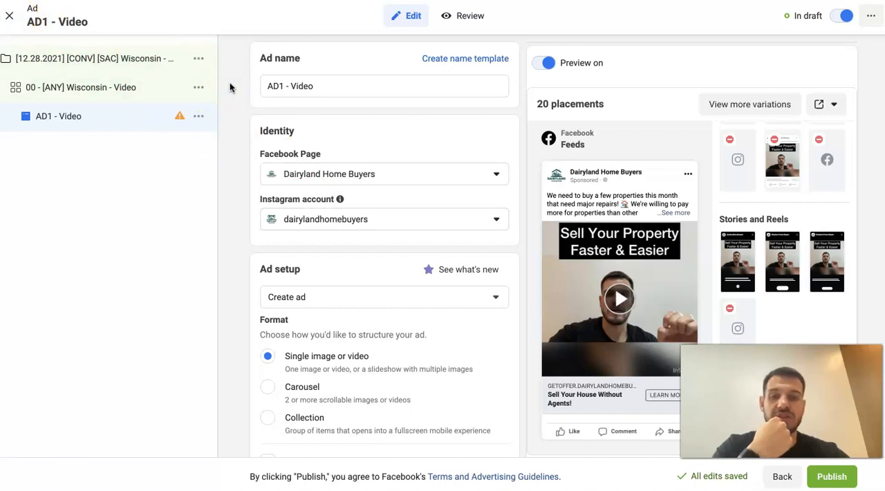
- Quickly duplicate the "00 - [ANY] Wisconsin - Video" ad set
click(198, 88)
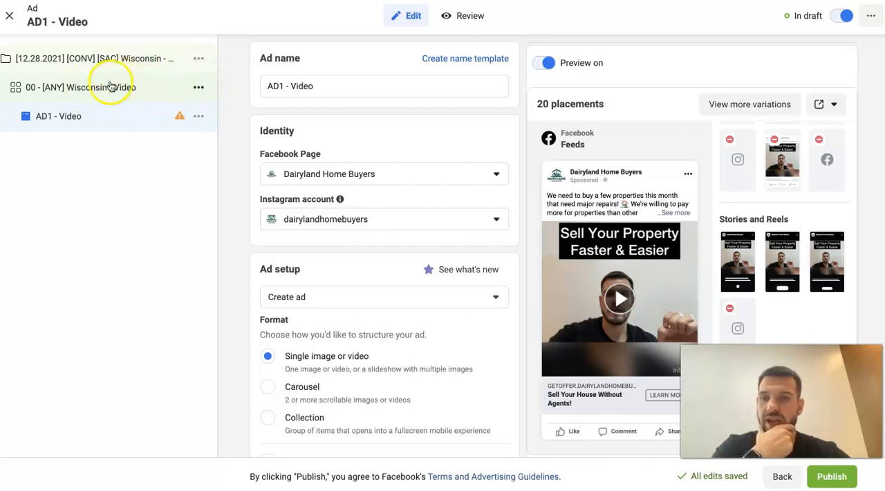
click(199, 90)
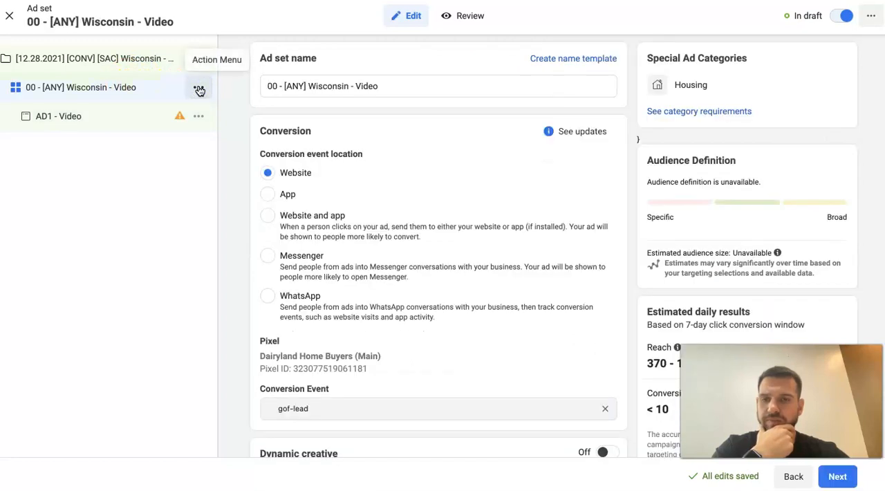
click(199, 91)
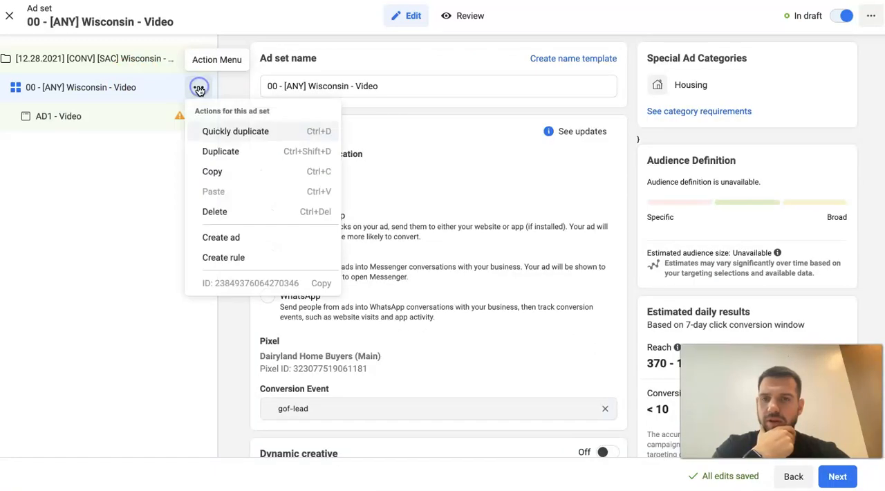
click(236, 133)
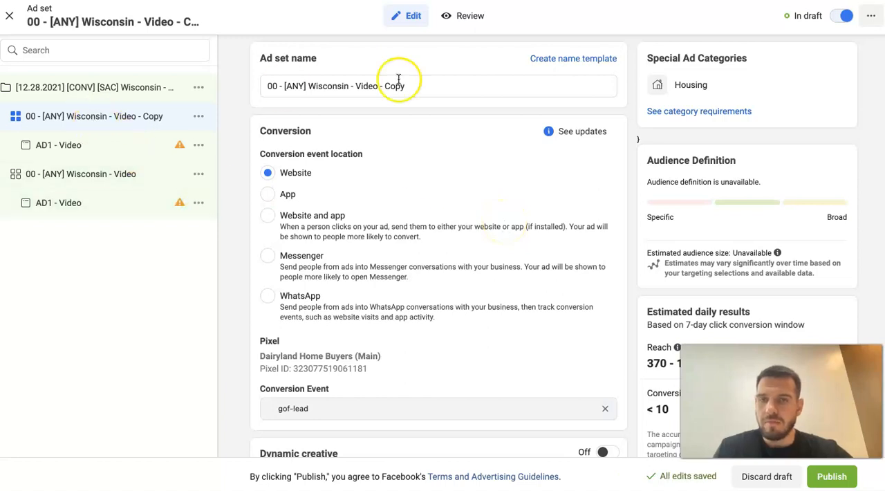
- Rename the duplicated ad set as "01 - [ANY] Wisconsin - Images"
click(278, 87)
key(BackSpace)
text(1)
double_click(368, 86)
text(Images)
double_click(398, 85)
key(BackSpace)
key(BackSpace)
key(BackSpace)
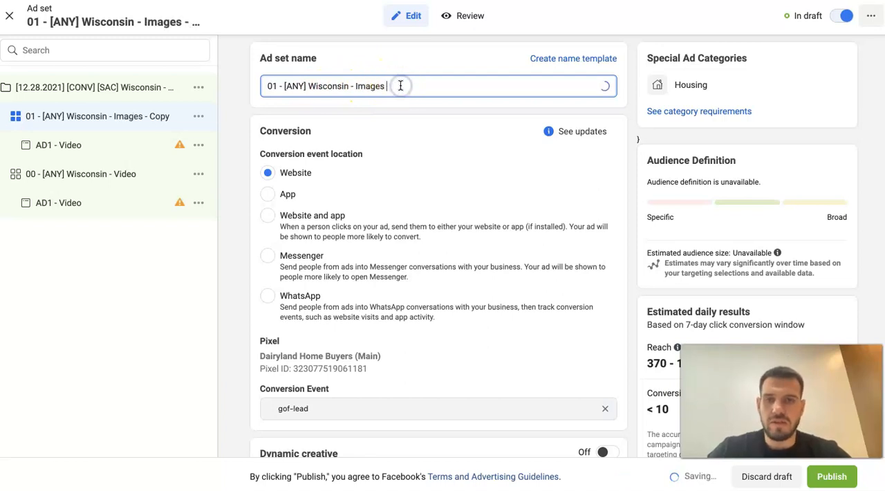
- Rename the ad inside the "01 - [ANY] Wisconsin - Images" ad set as "AD1 - Images"
scroll(443, 323, down, 8)
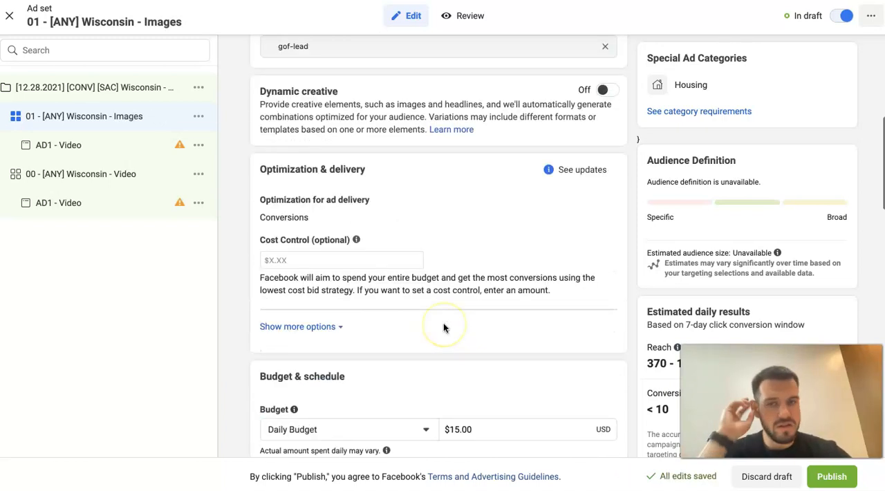
scroll(440, 321, down, 13)
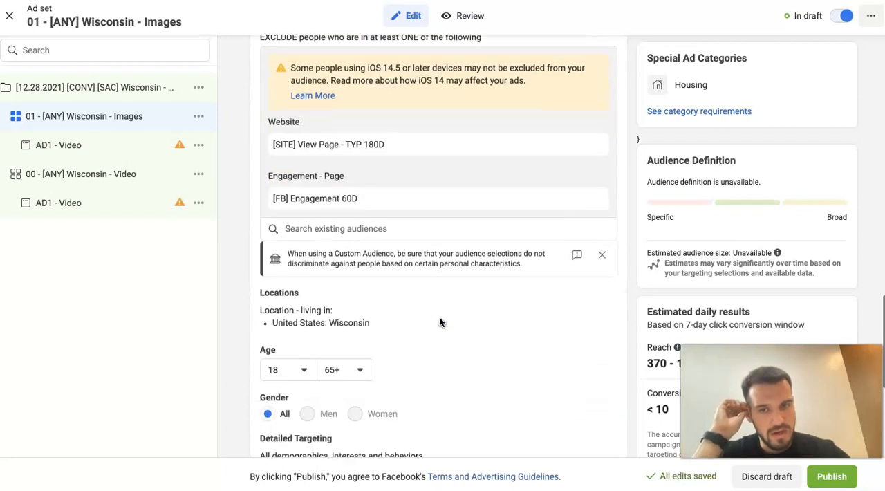
click(109, 153)
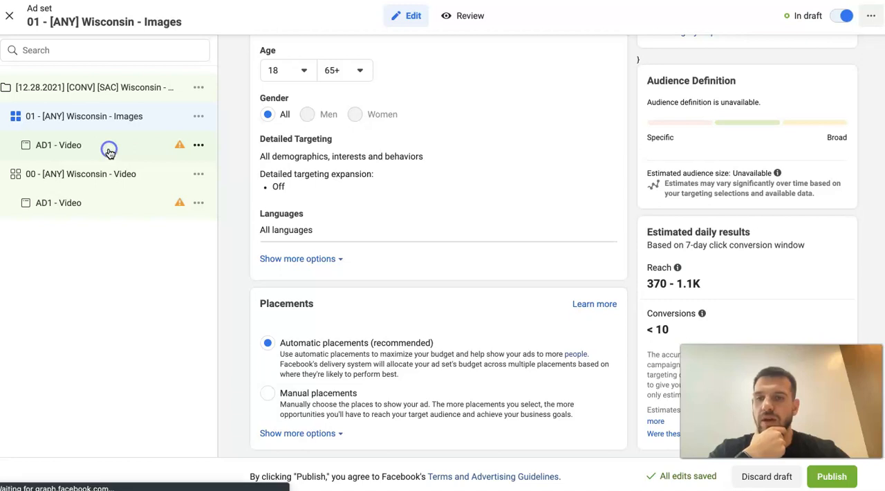
click(280, 85)
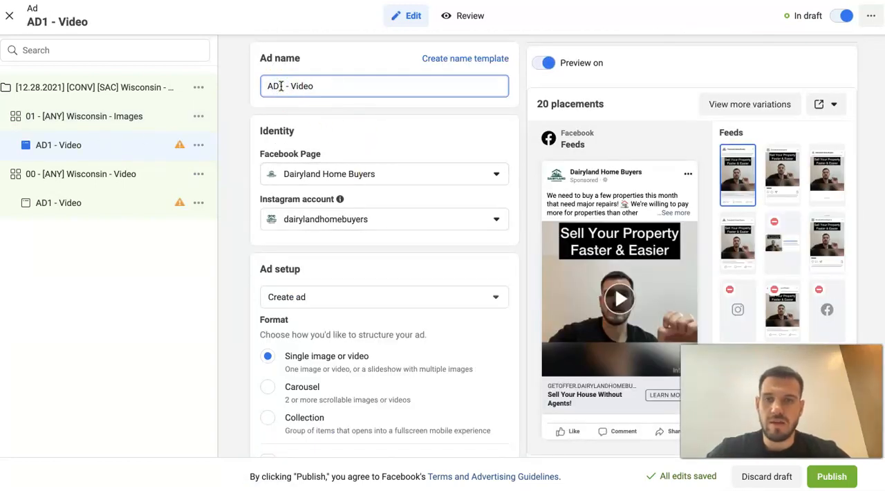
text(Images)
click(389, 128)
- Remove the duplicated video media from the "AD1 - Images" ad creative
scroll(470, 337, down, 5)
scroll(470, 337, down, 1)
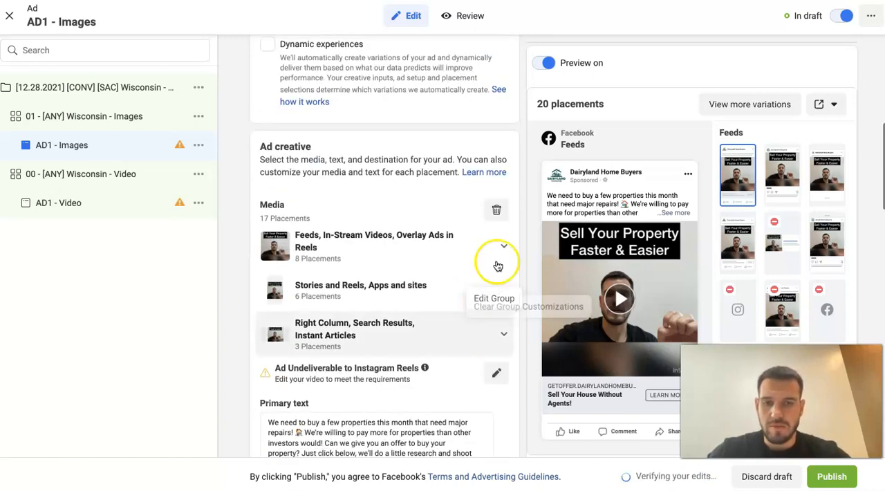
click(502, 211)
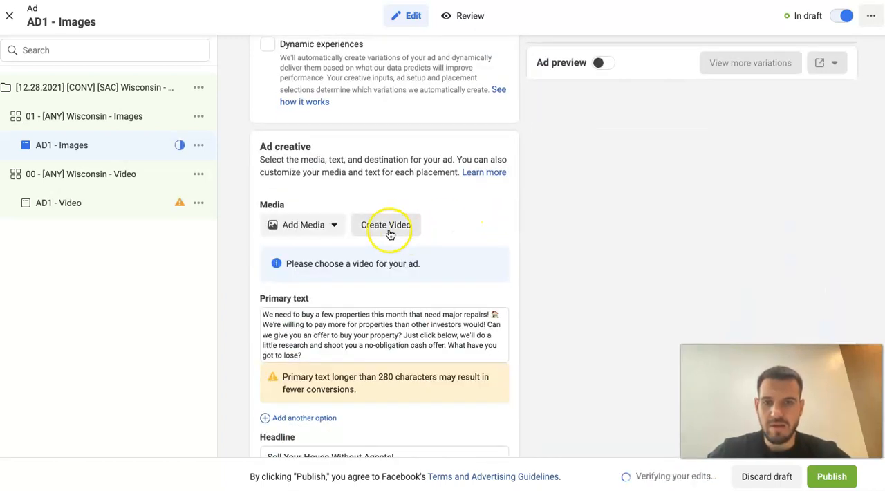
- Add 1.png from the account images as the ad's media and proceed to cropping
click(319, 226)
click(320, 254)
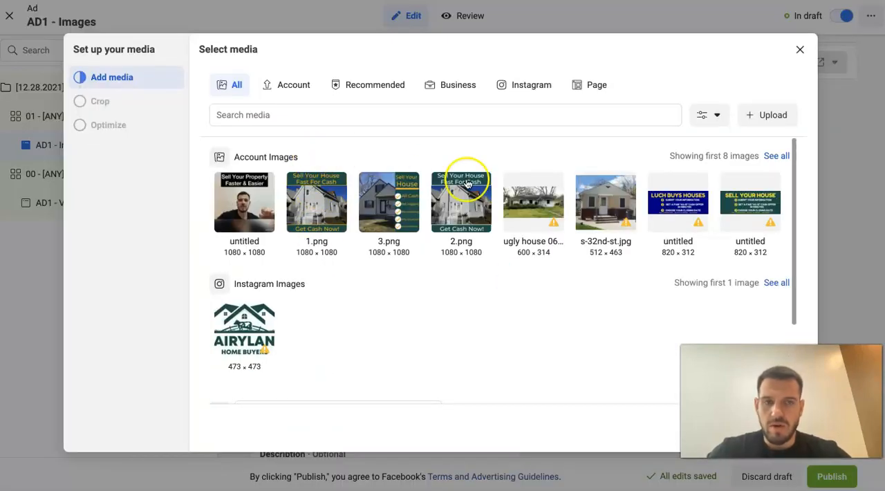
click(773, 159)
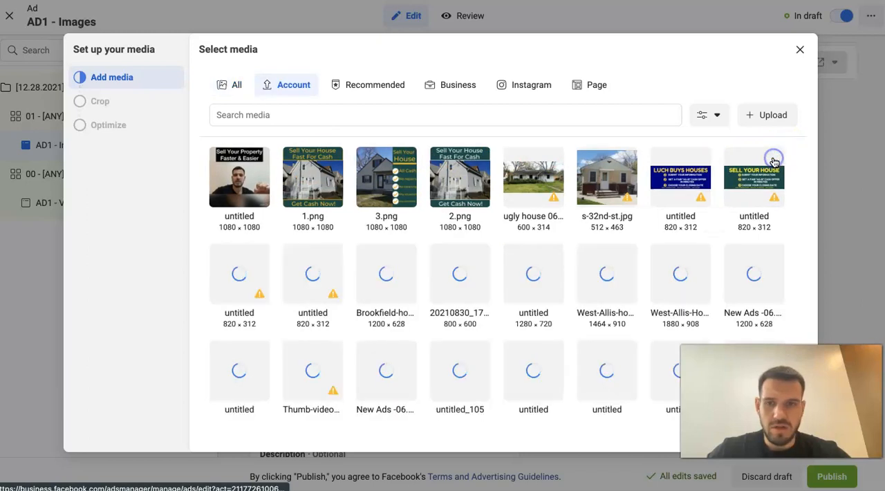
click(290, 186)
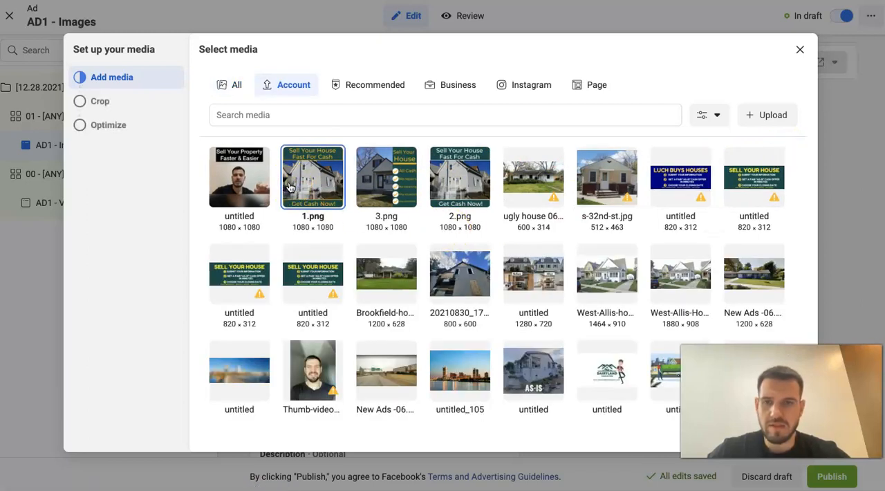
click(377, 194)
click(441, 181)
click(320, 180)
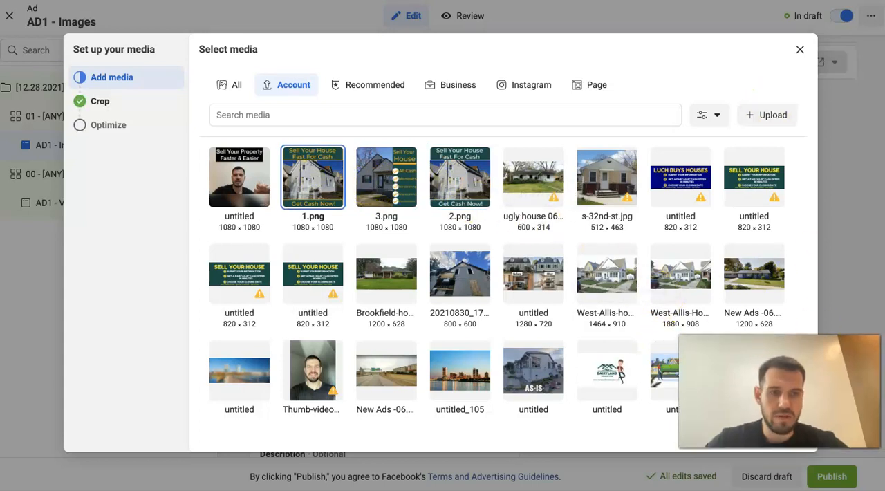
click(791, 437)
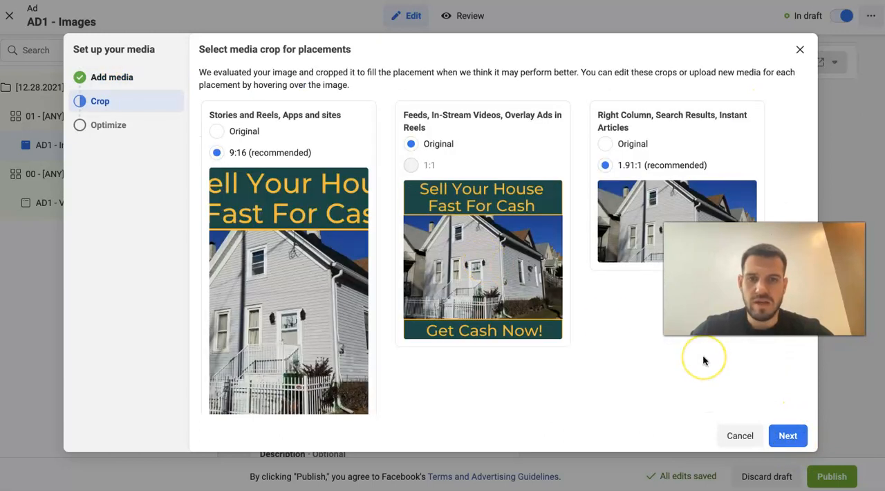
- Keep the image's original crop for every placement group, including stories and right column, and finish the media setup
click(217, 130)
click(445, 171)
mouse_move(647, 184)
click(605, 143)
click(788, 434)
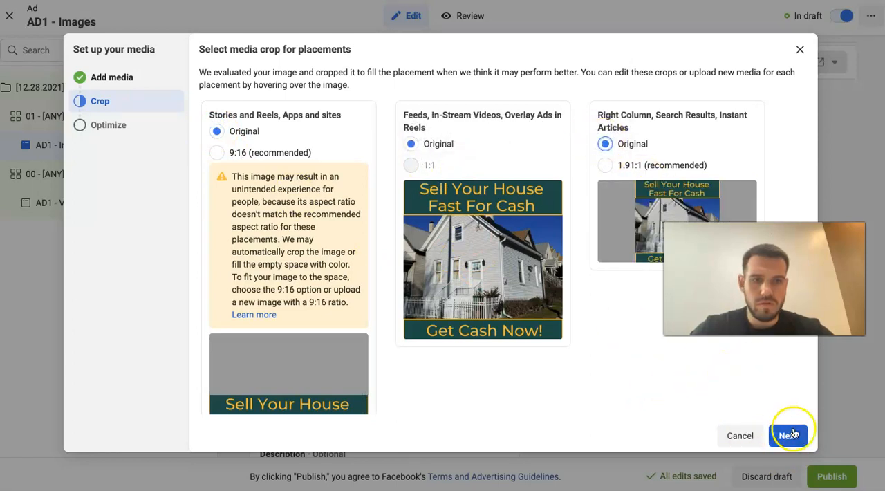
click(795, 434)
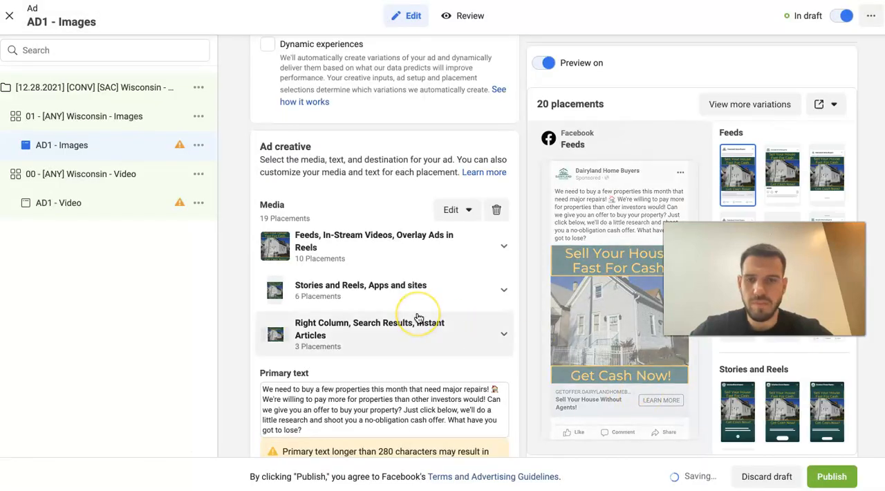
- Turn on dynamic creative for the "01 - [ANY] Wisconsin - Images" ad set
scroll(418, 316, down, 3)
scroll(418, 317, up, 7)
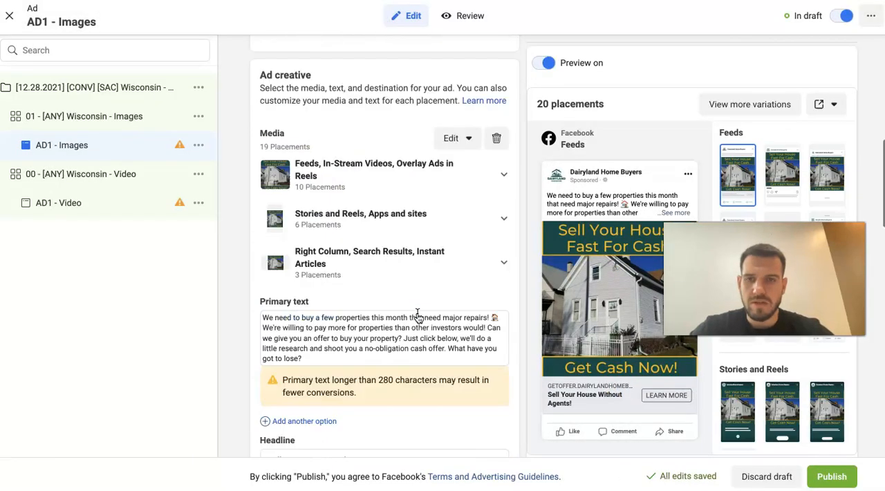
scroll(419, 316, up, 4)
click(166, 147)
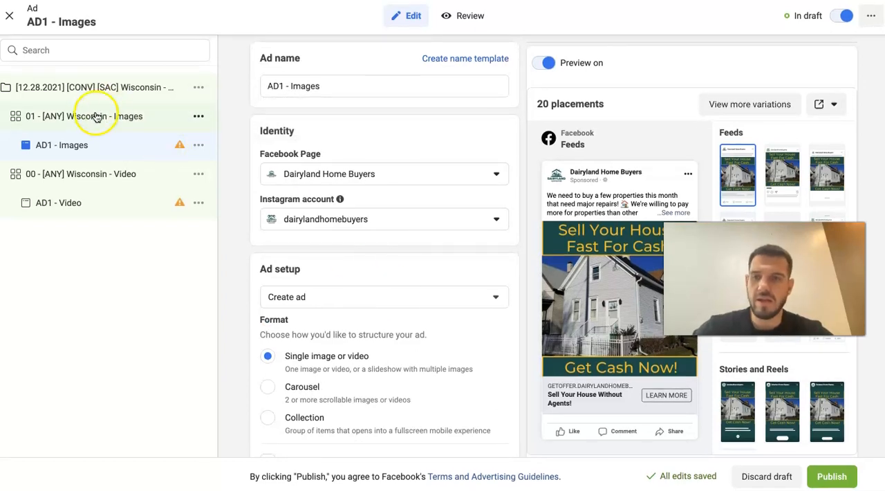
click(119, 119)
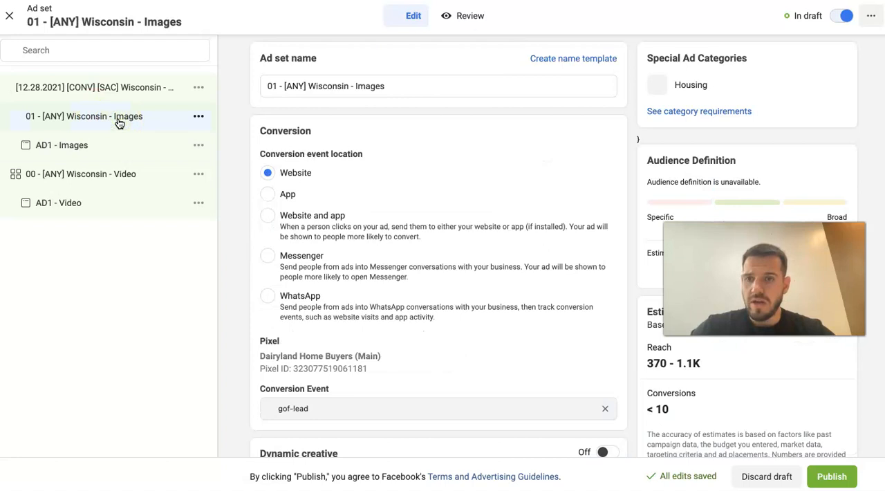
scroll(531, 206, down, 4)
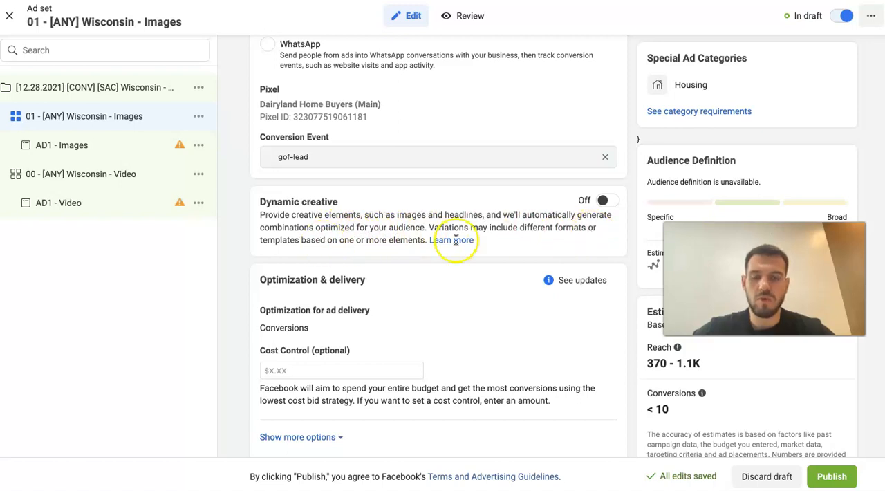
click(605, 202)
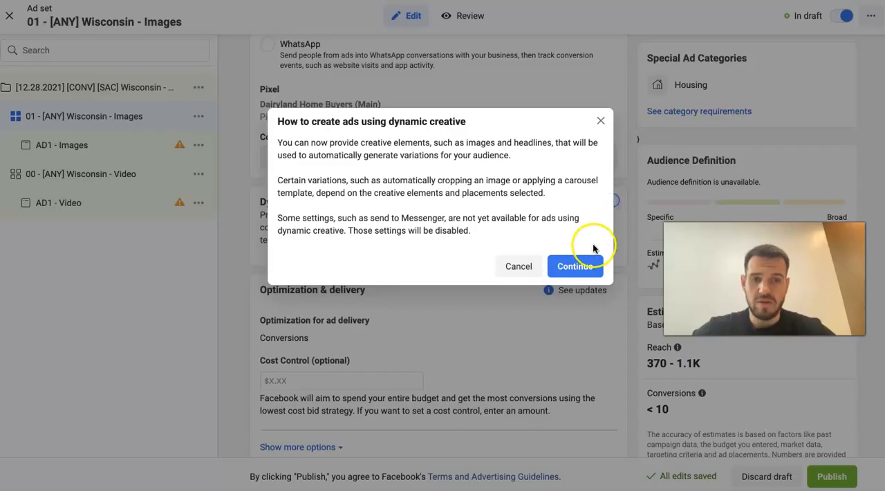
click(585, 264)
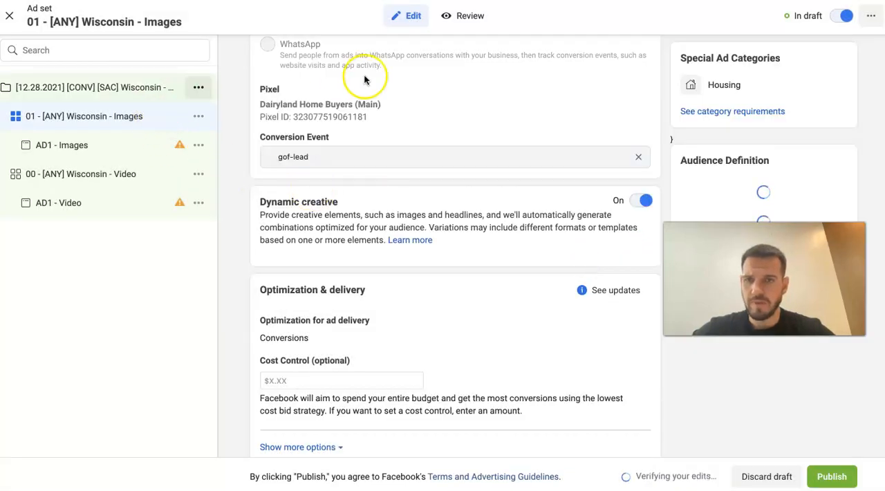
- Add the account images 3.png and 2.png to the media of the "AD1 - Images" ad
click(130, 146)
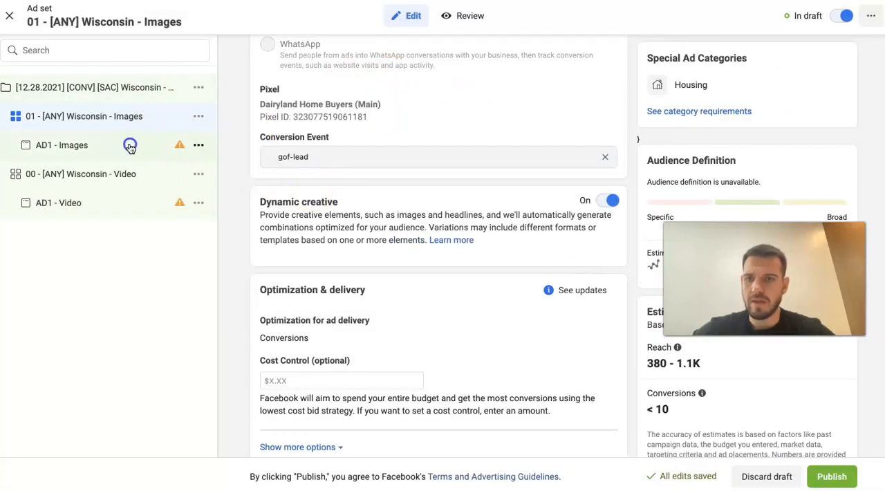
scroll(423, 255, down, 4)
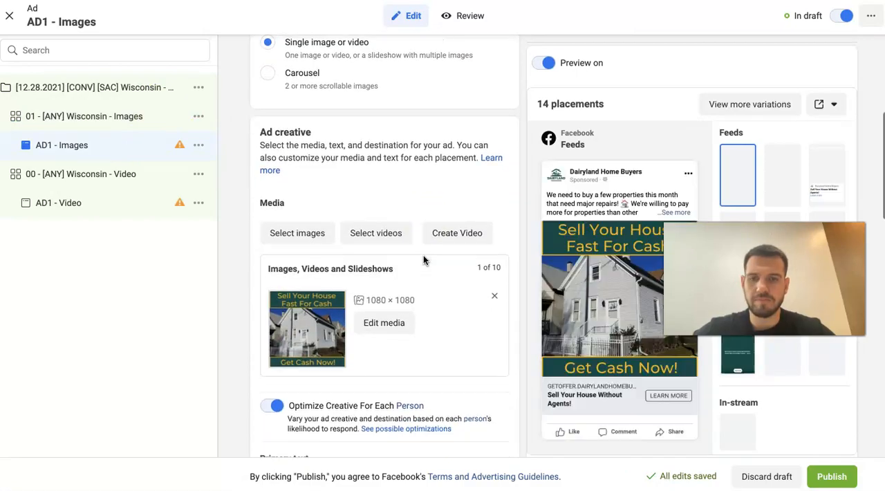
scroll(423, 258, down, 2)
click(311, 144)
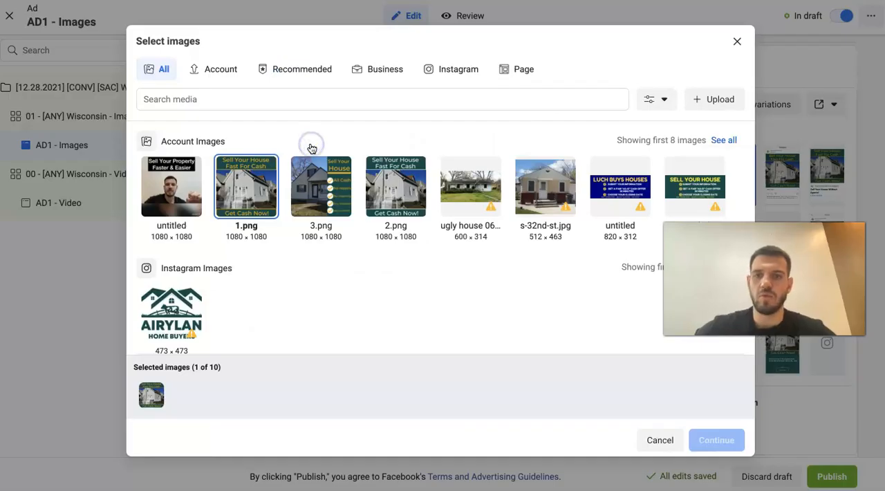
click(323, 196)
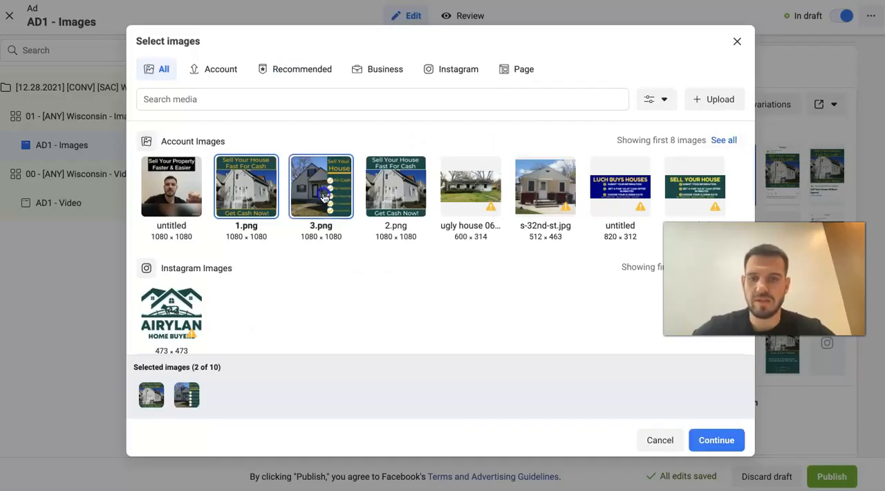
click(398, 188)
click(716, 436)
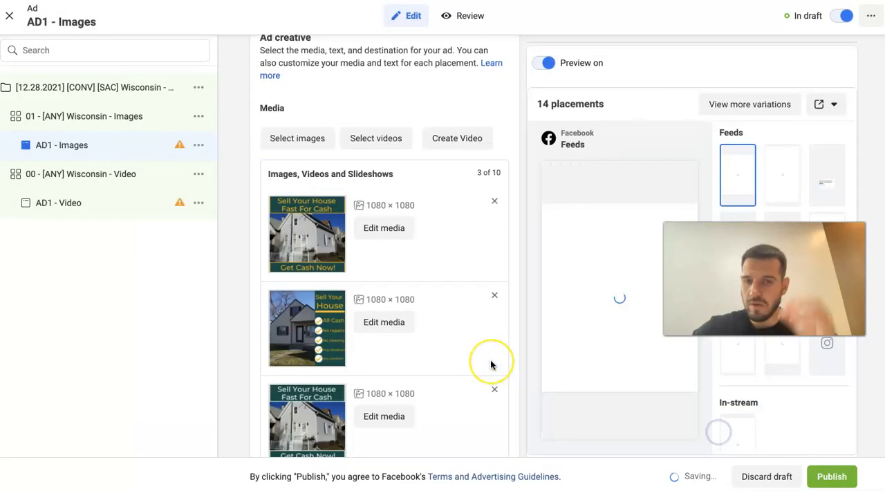
- Review the ad's image list and preview how 3.png appears across the available Facebook and Instagram placements
scroll(490, 365, down, 3)
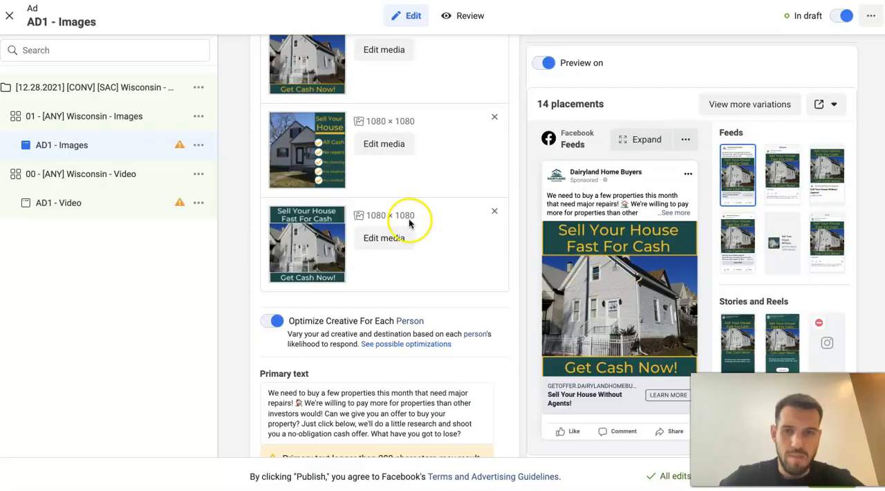
scroll(413, 220, up, 1)
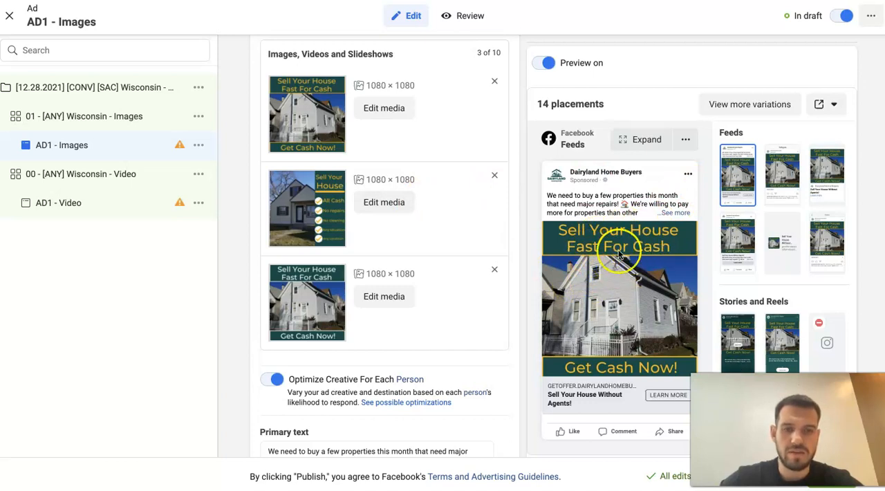
click(769, 104)
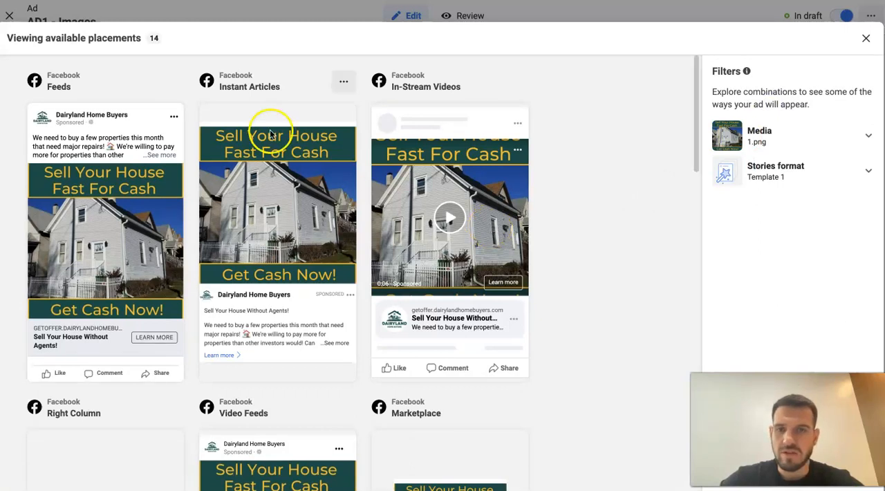
click(869, 136)
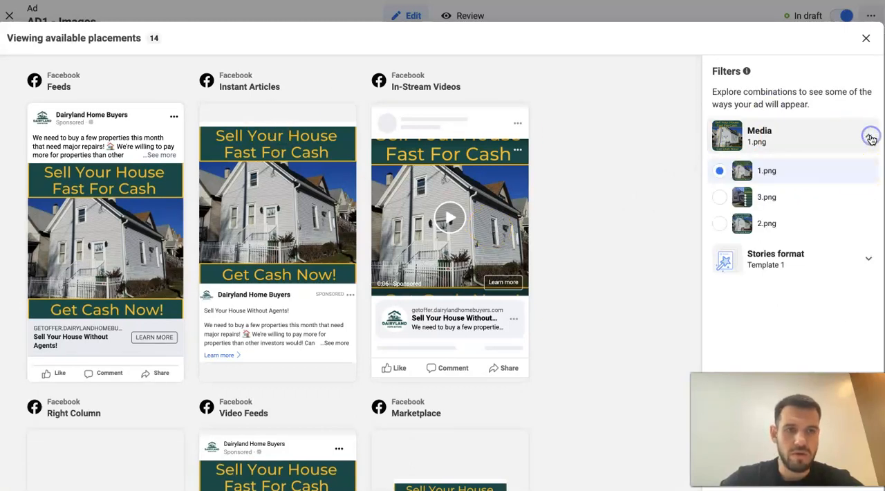
click(720, 197)
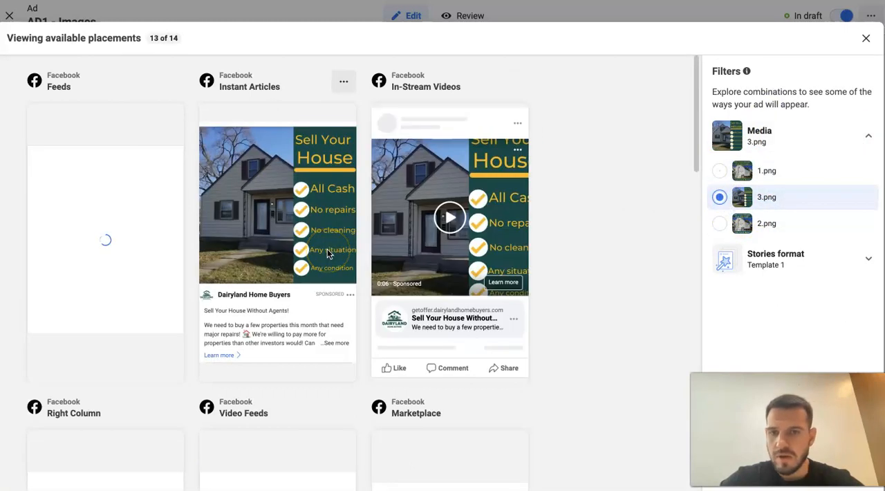
scroll(126, 257, down, 1)
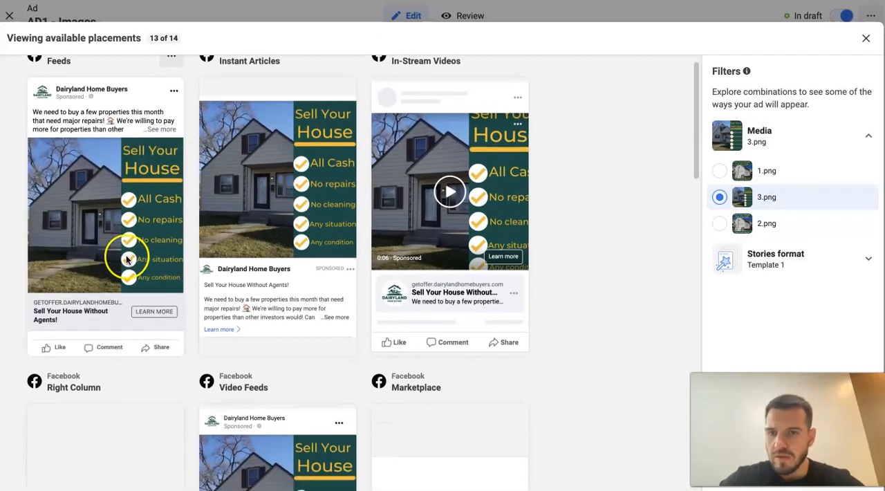
scroll(123, 218, down, 1)
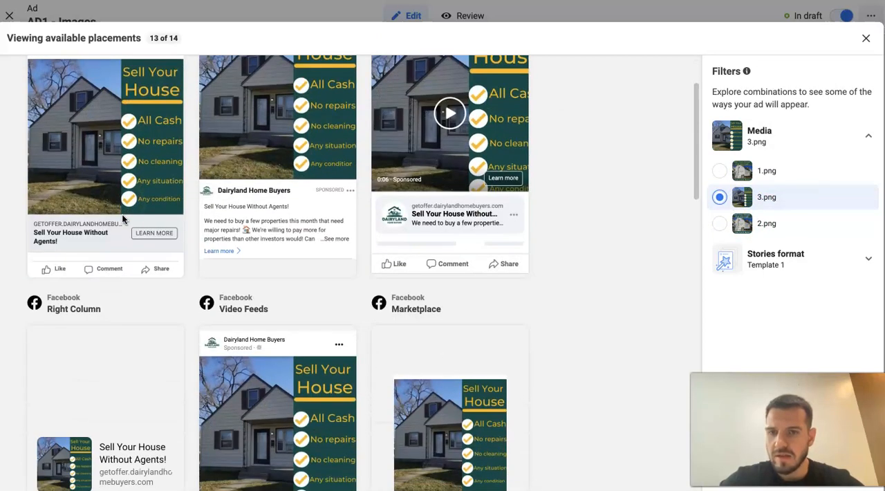
scroll(123, 217, up, 2)
scroll(488, 215, down, 2)
scroll(488, 214, down, 3)
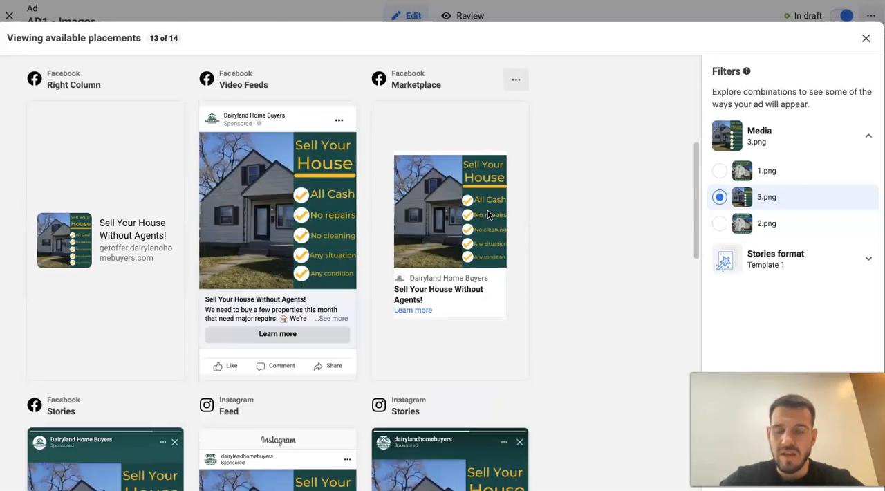
scroll(488, 214, up, 5)
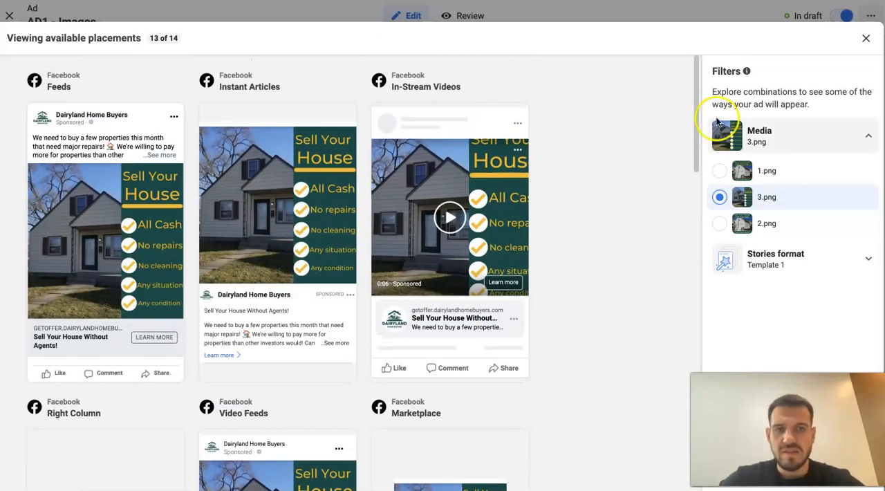
click(869, 41)
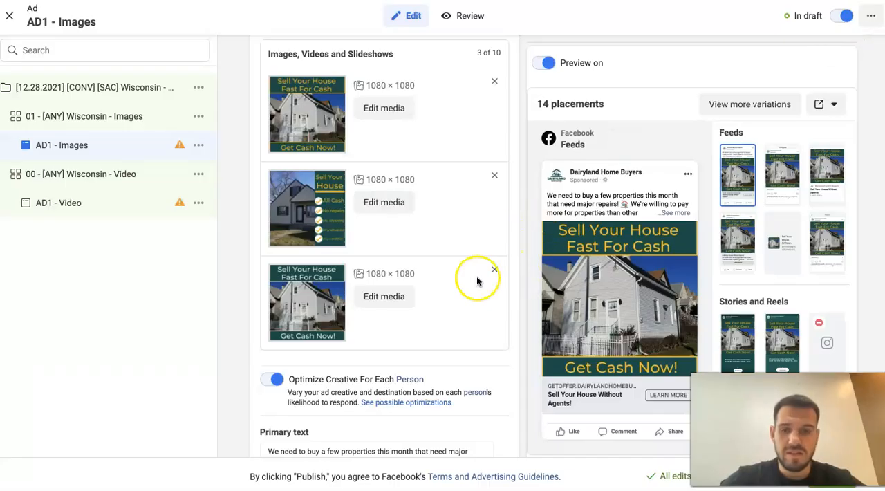
- Review the AD1 - Images ad's creative optimization, primary text, headline, description, website URL, call to action and tracking settings
scroll(474, 277, down, 3)
scroll(476, 282, down, 2)
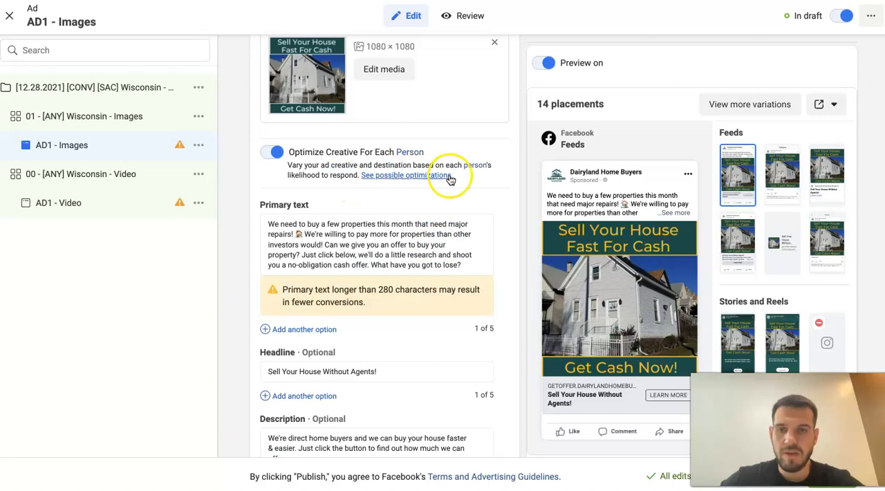
scroll(447, 179, up, 1)
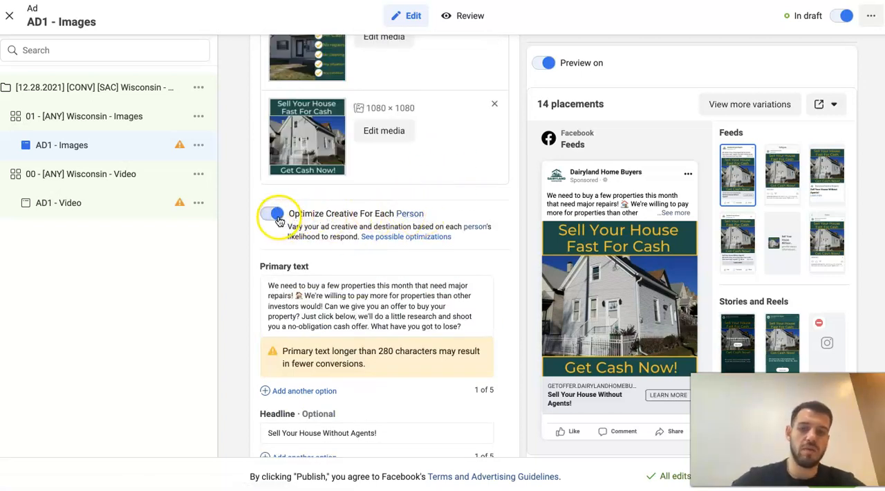
scroll(484, 328, down, 1)
scroll(484, 327, up, 2)
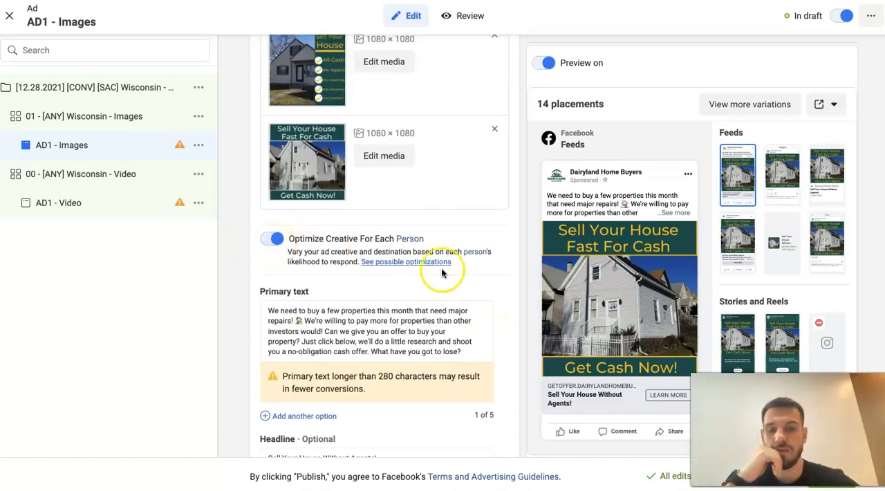
scroll(442, 270, down, 7)
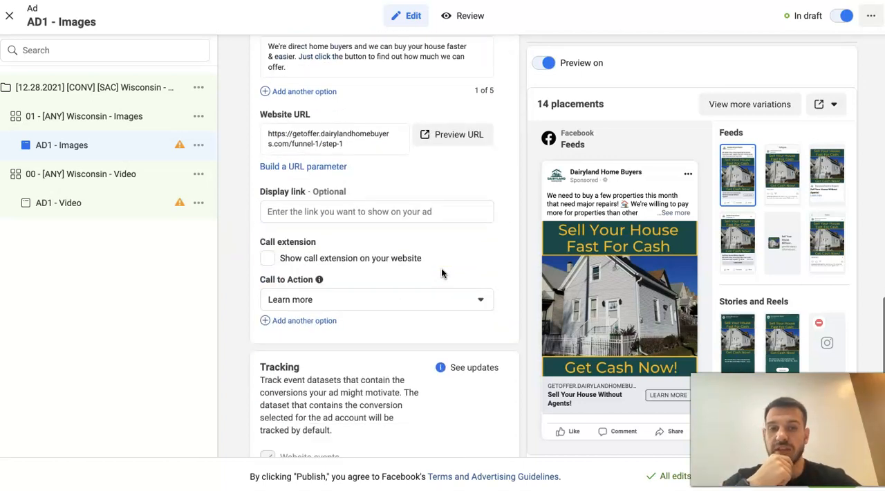
scroll(441, 269, down, 3)
scroll(441, 268, down, 1)
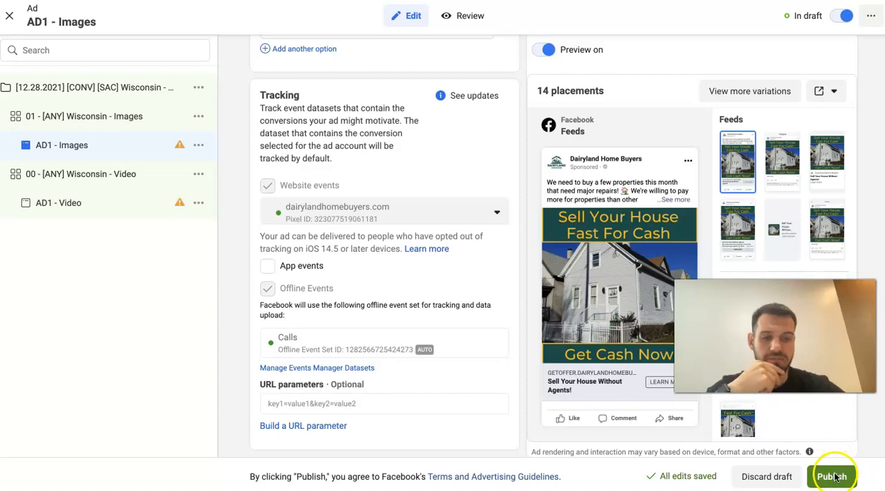
- Publish the Wisconsin campaign with its image ad set and ad, and close the ad editor
click(832, 477)
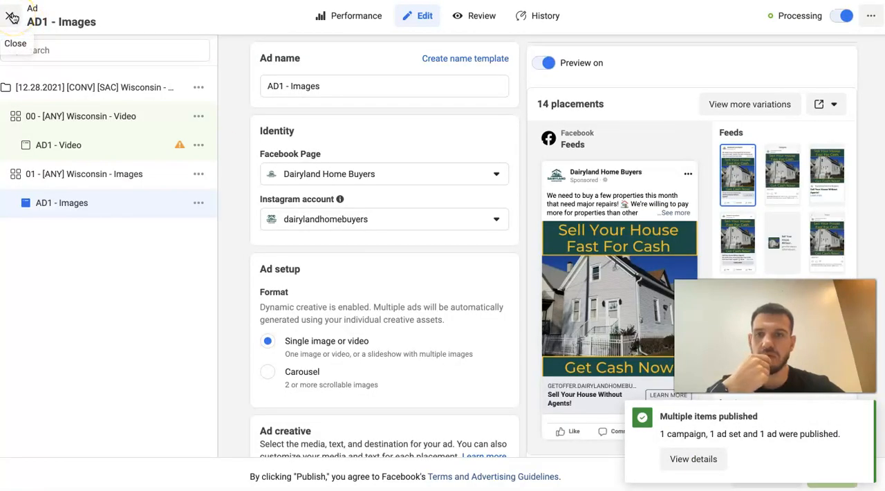
click(13, 15)
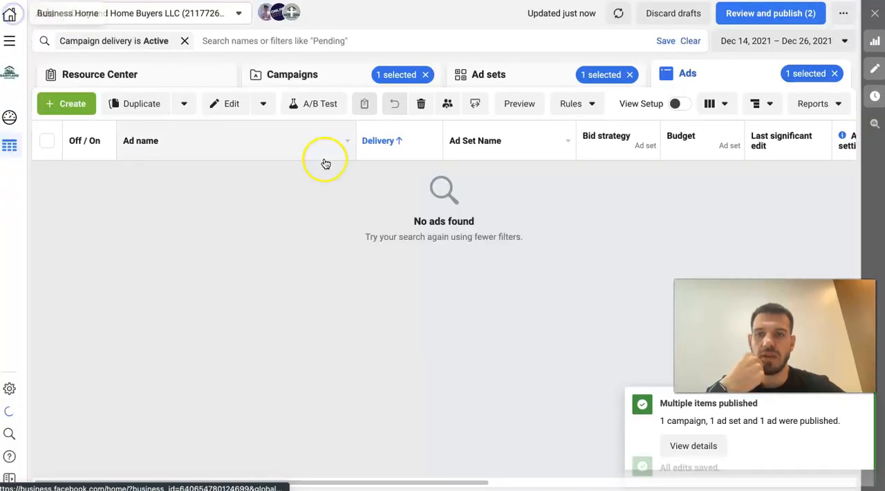
- Clear the campaign selection and the Active delivery filter, and switch off the "[12.28.2021] [CONV] [SAC] Wisconsin - Leads" campaign
click(293, 78)
click(425, 74)
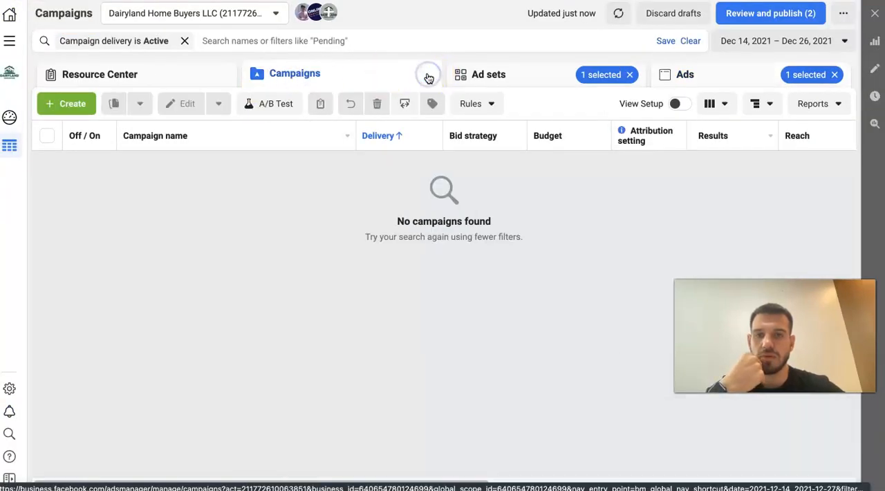
click(268, 38)
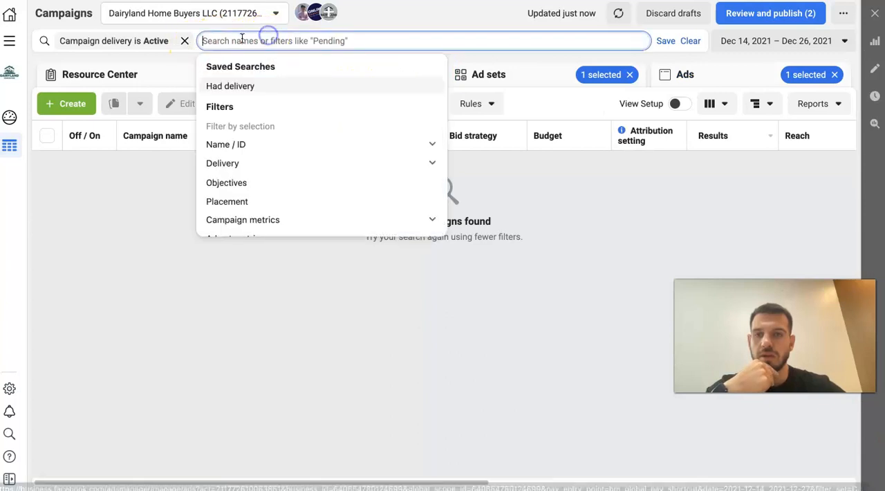
click(184, 43)
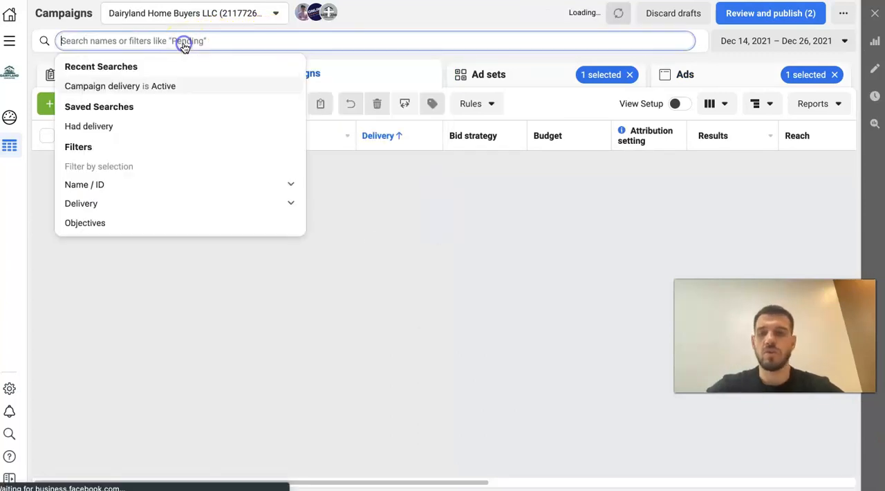
click(391, 54)
click(98, 167)
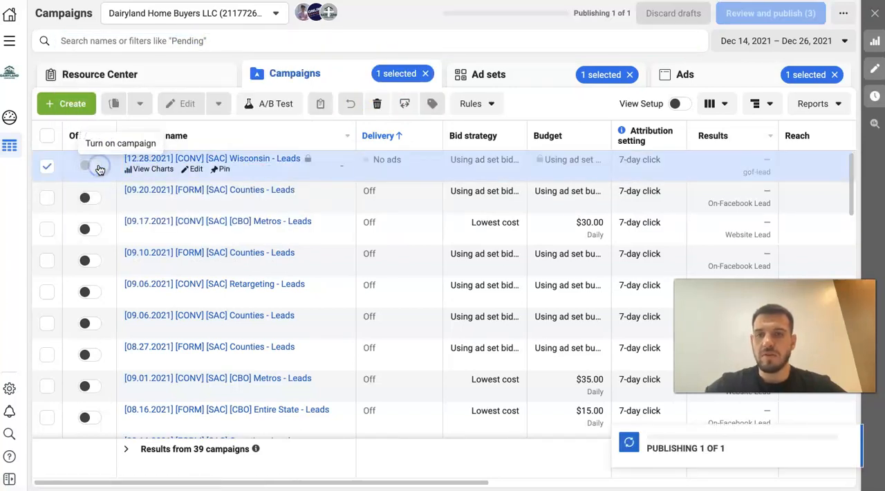
- Switch to the TextEdit notes and make the word "Zapier" under item 5 bold
mouse_move(625, 485)
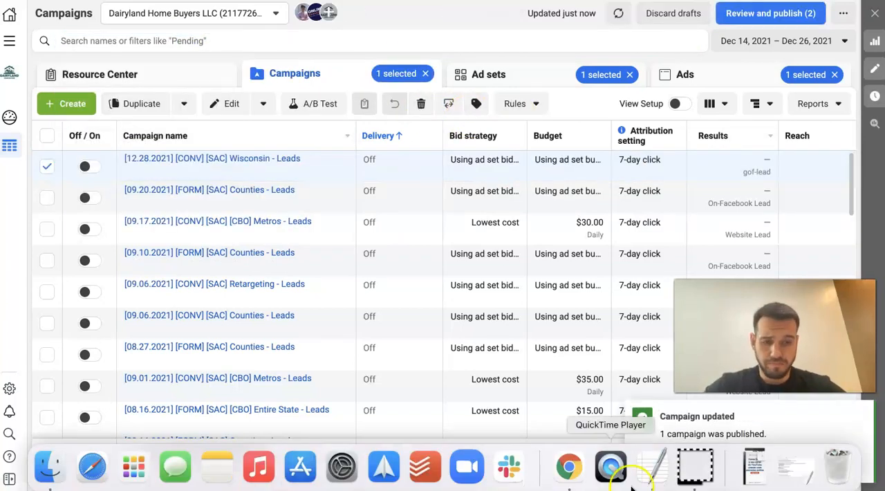
click(785, 484)
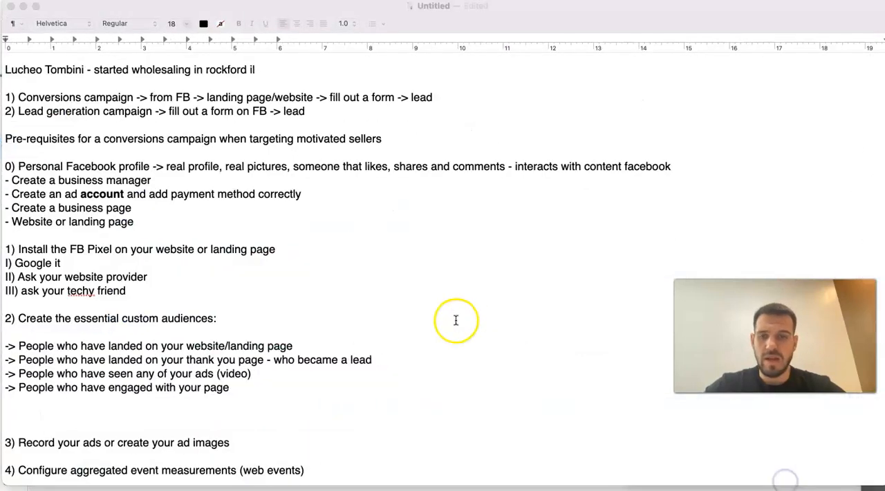
scroll(166, 358, down, 3)
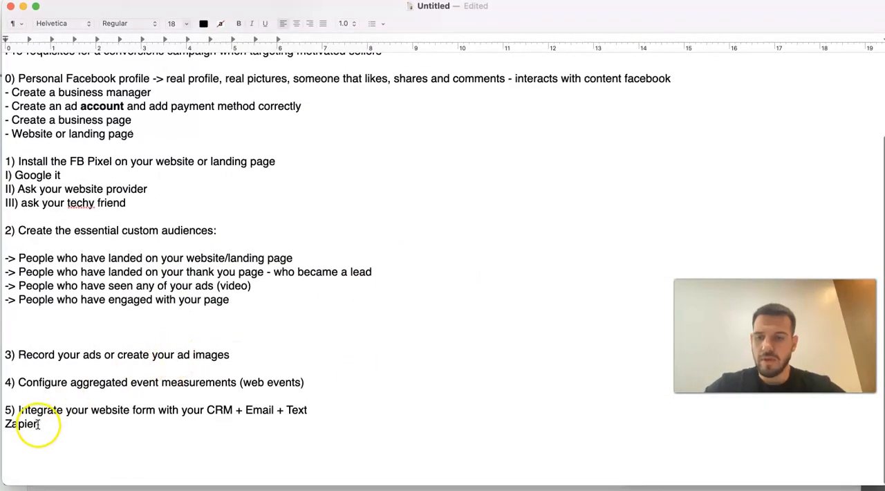
drag(39, 424, 9, 423)
key(super+b)
click(64, 421)
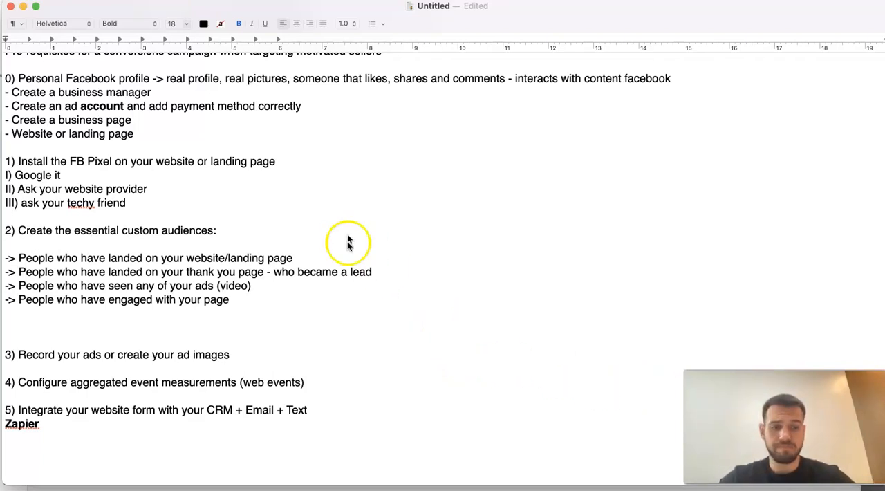
click(72, 428)
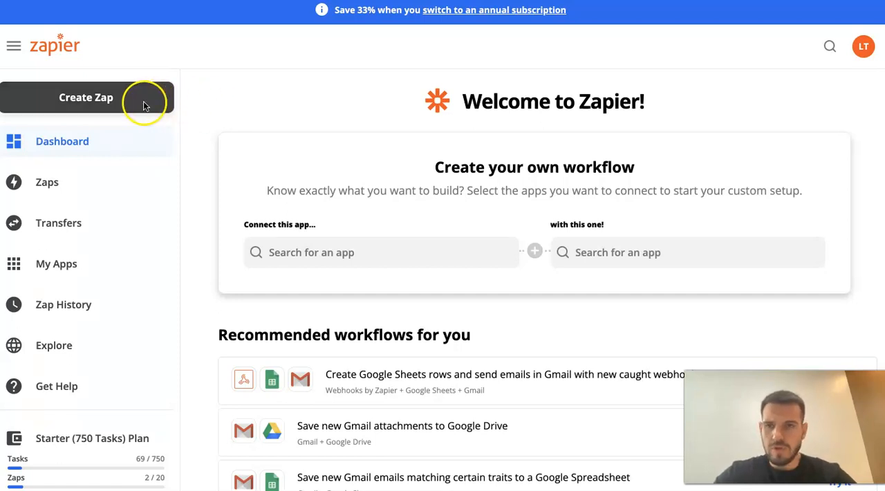
- In Zapier, create a Zap that uses the New Lead event in DropFunnels as its trigger
click(81, 108)
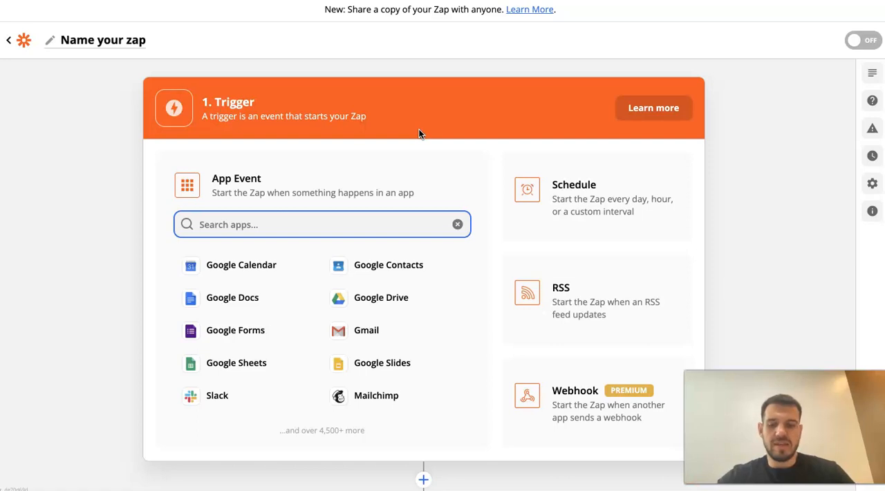
text(drop)
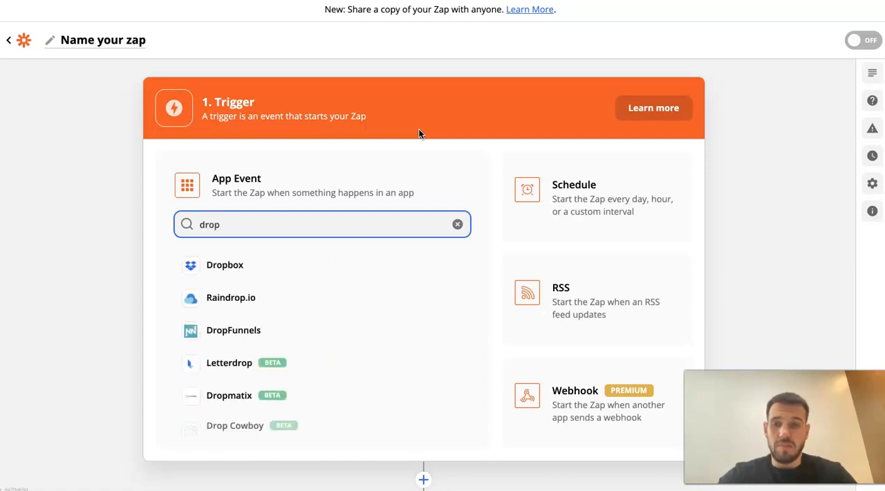
click(362, 324)
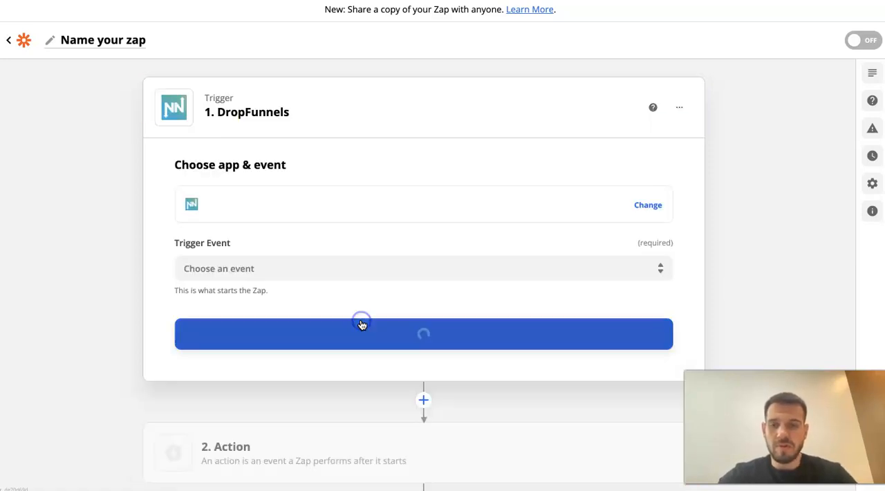
click(373, 269)
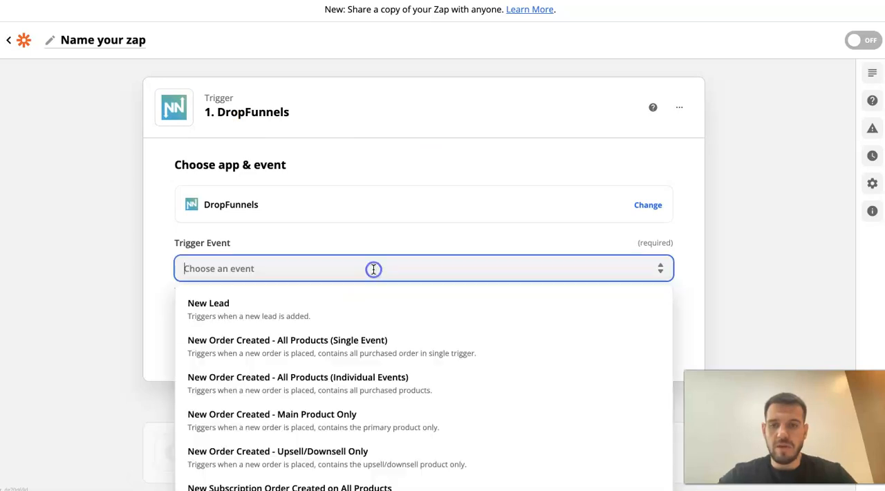
scroll(346, 273, down, 1)
click(311, 284)
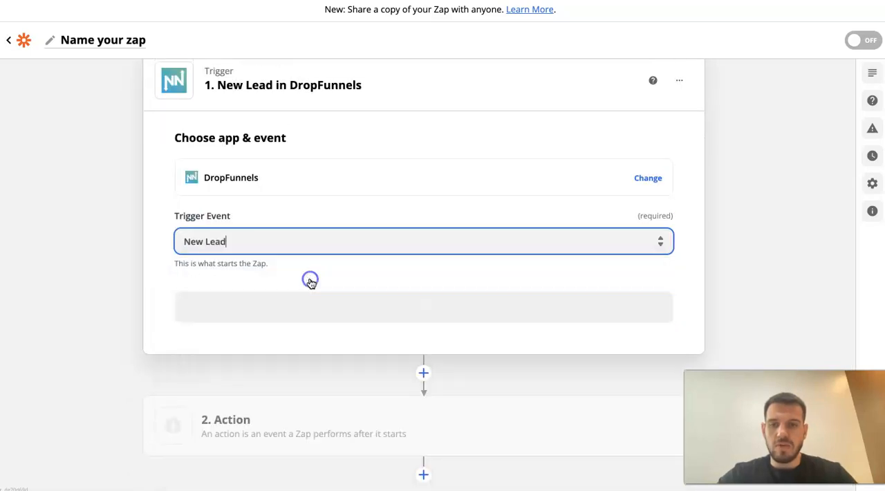
click(410, 306)
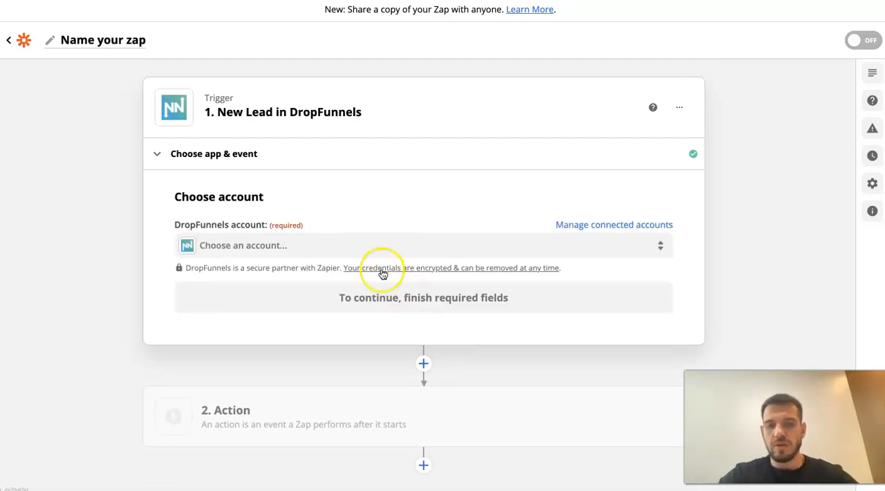
- Assign the existing connected DropFunnels account to the trigger
click(363, 254)
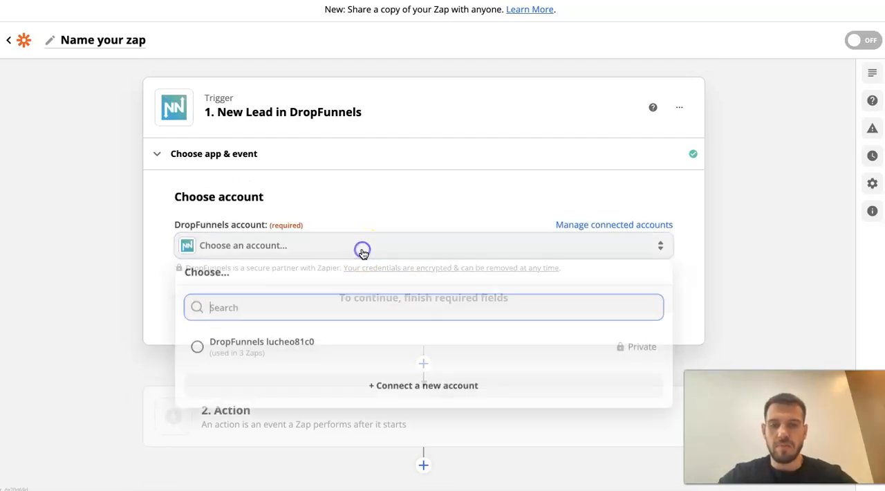
click(197, 349)
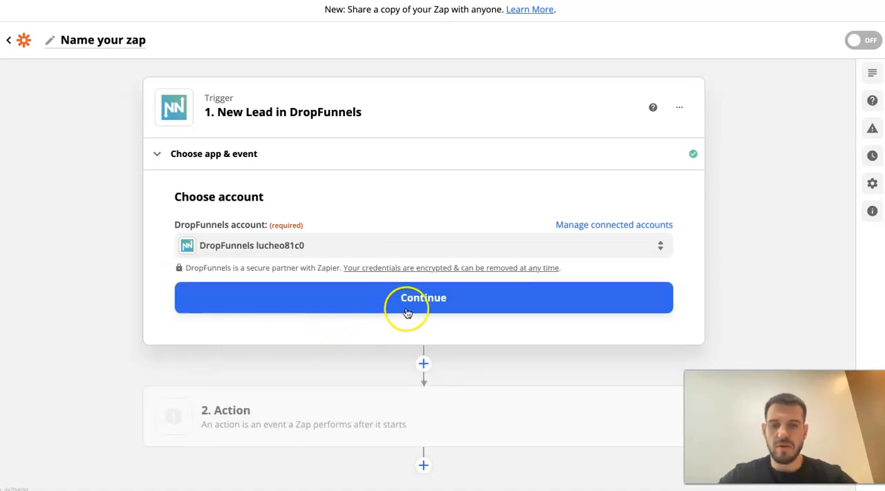
click(407, 312)
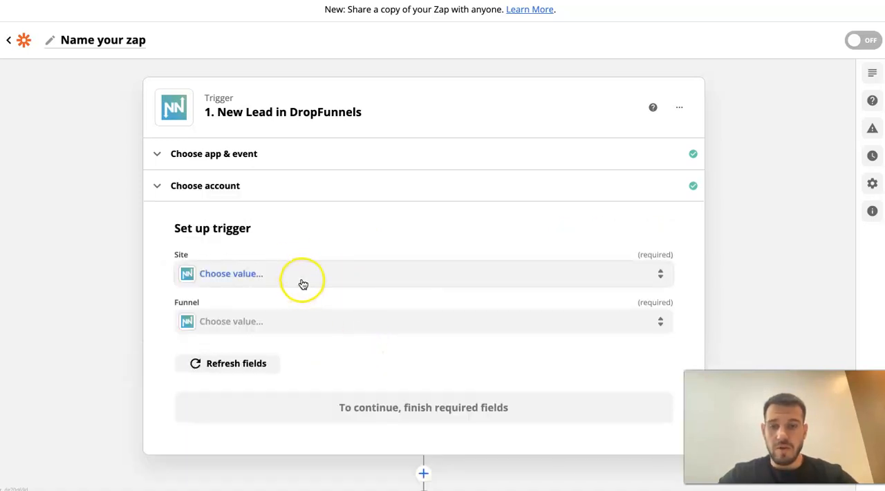
- Set the trigger's site to getoffer.dairylandhomebuyers.com and its funnel to Funnel 1
click(300, 279)
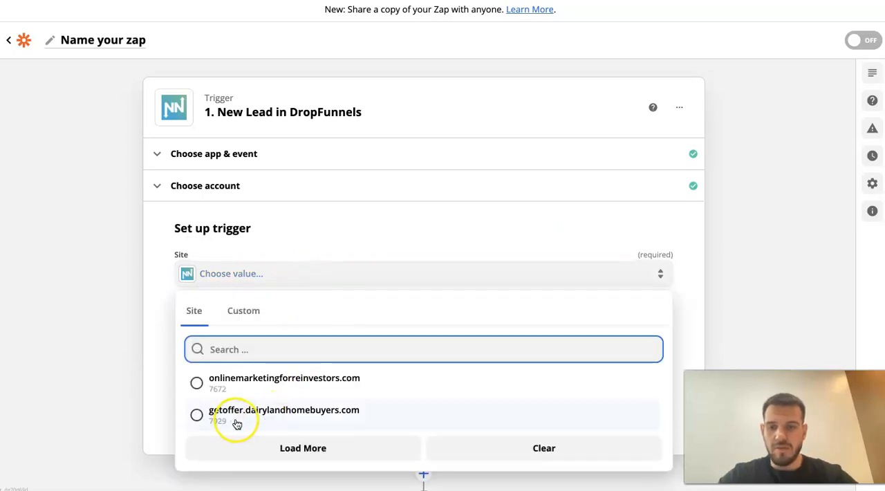
click(198, 415)
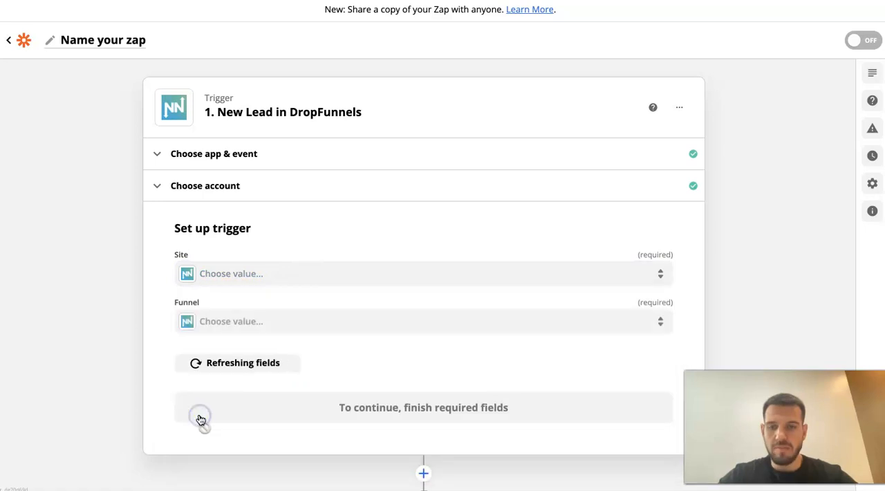
click(297, 325)
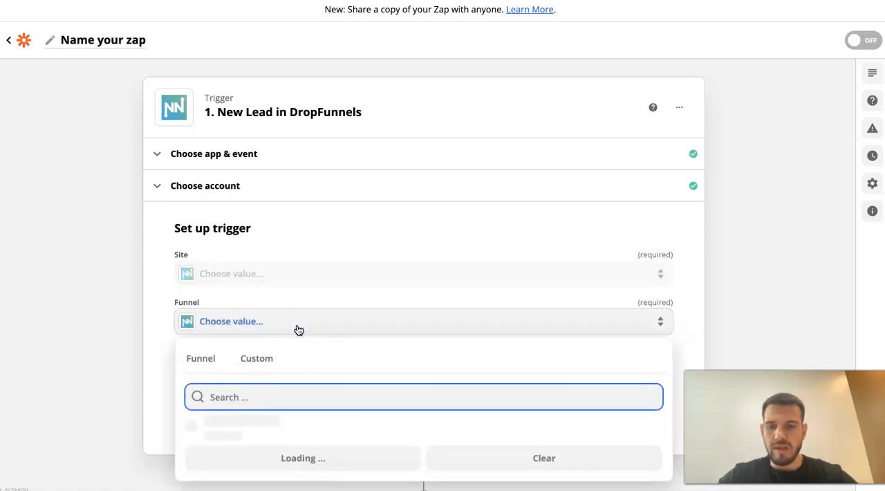
click(200, 371)
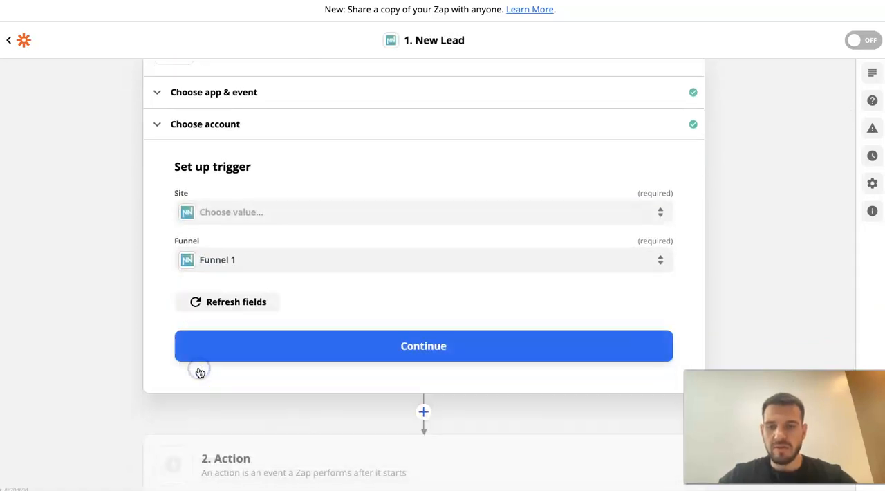
click(406, 352)
- Test the New Lead trigger, review the sample lead's fields and continue to the Zap's action
click(452, 397)
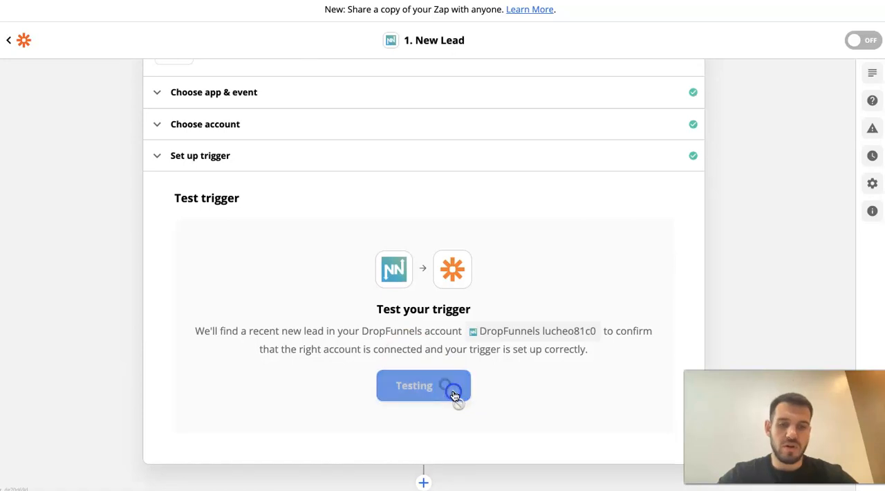
scroll(454, 396, down, 2)
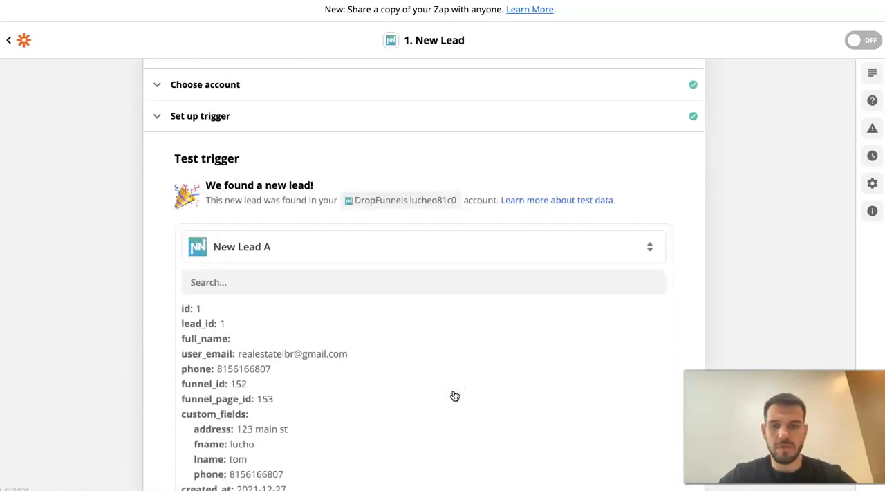
scroll(300, 320, down, 1)
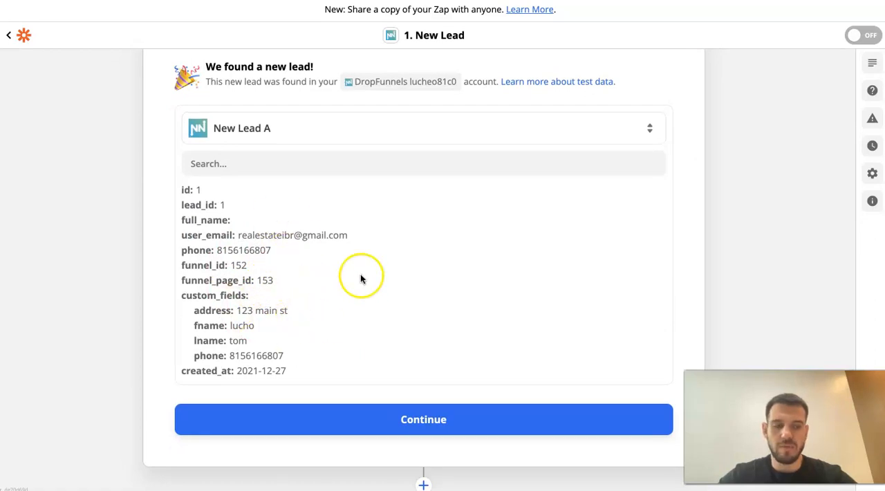
click(482, 423)
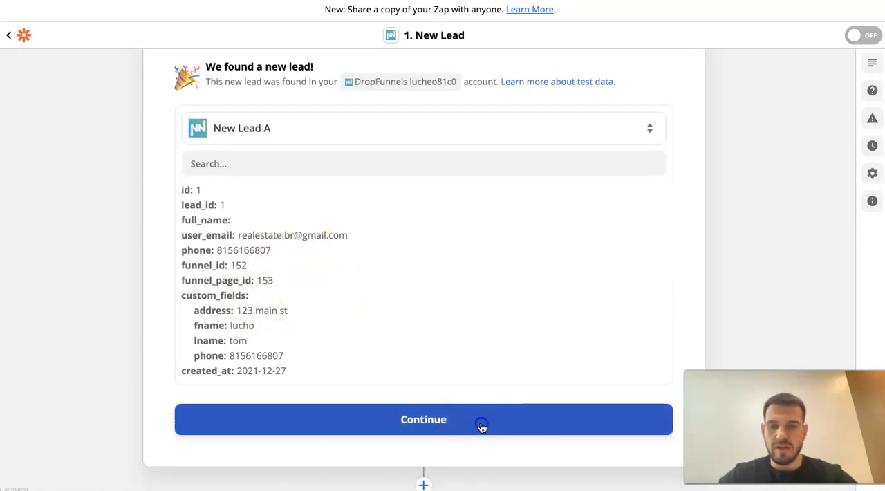
- Set the Zap's action to SMS by Zapier with the Send SMS event and continue to the account choice
scroll(424, 326, down, 1)
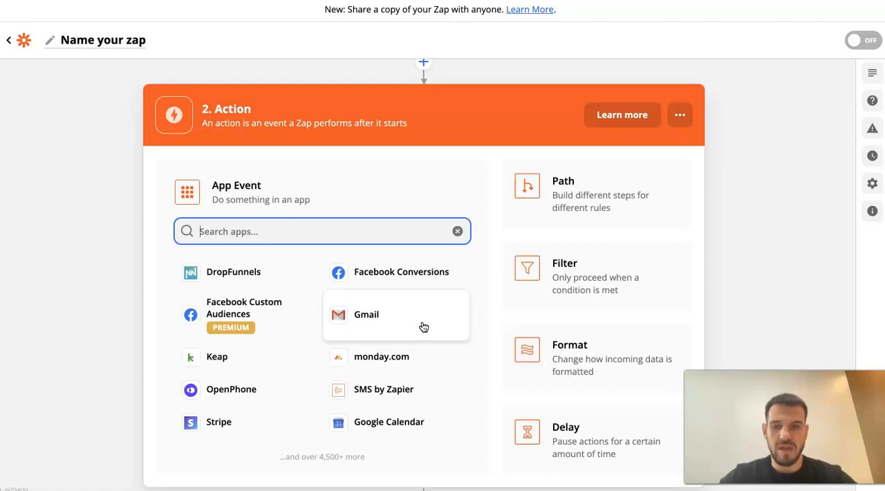
text(sms)
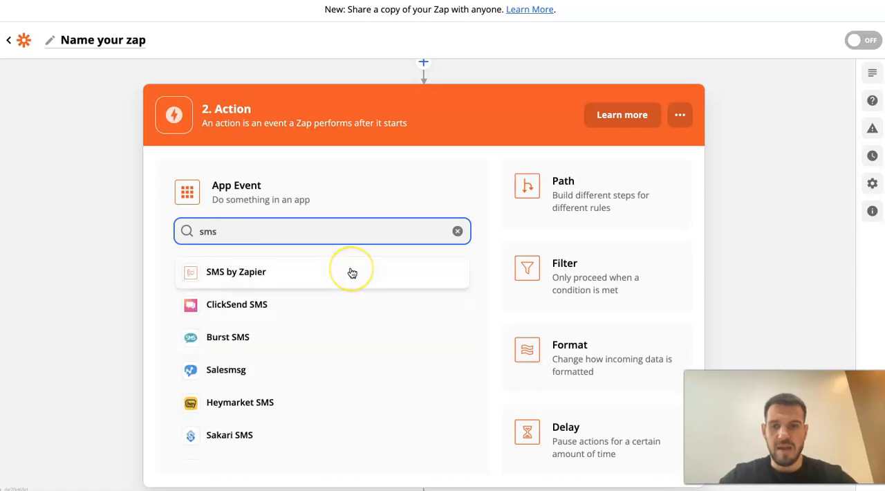
click(352, 273)
click(342, 342)
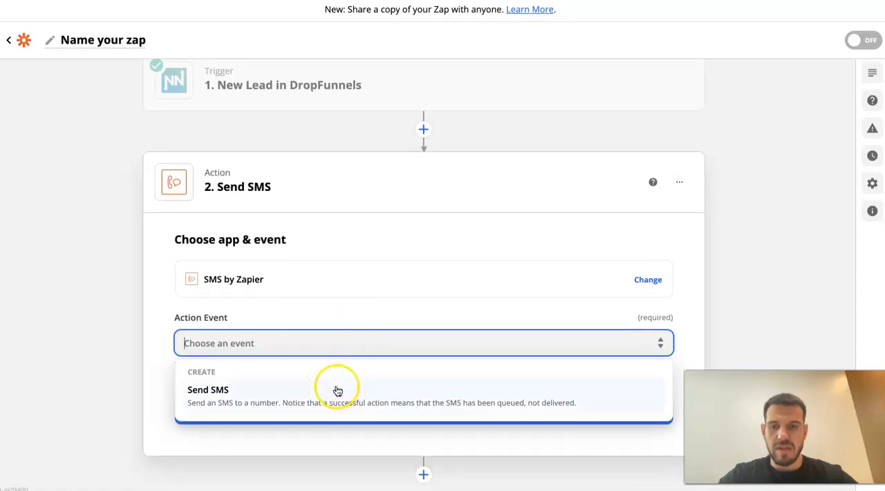
click(337, 389)
click(399, 411)
- Start connecting a new SMS by Zapier account: enter the recipient's phone number, choose Sms confirmation and request the PIN
click(326, 349)
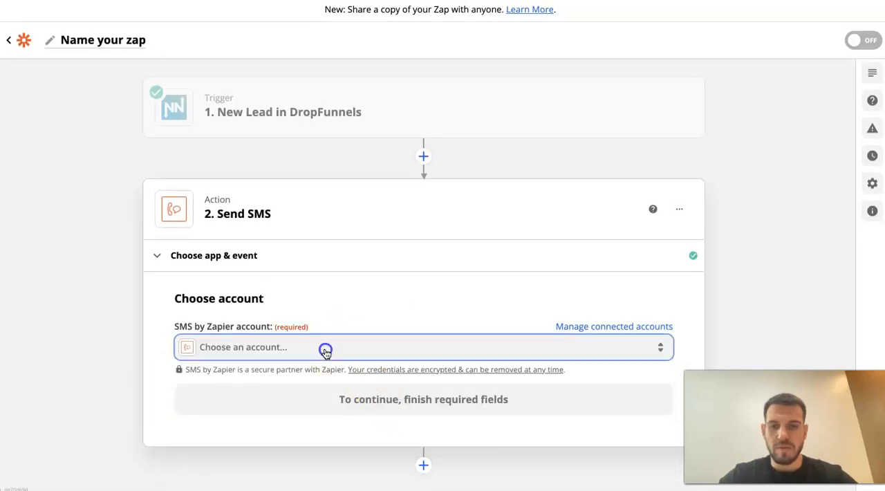
click(291, 442)
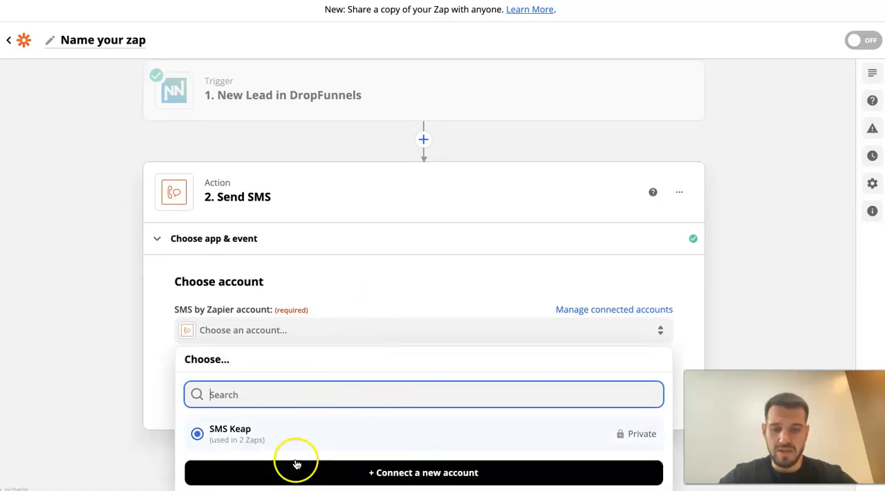
click(392, 474)
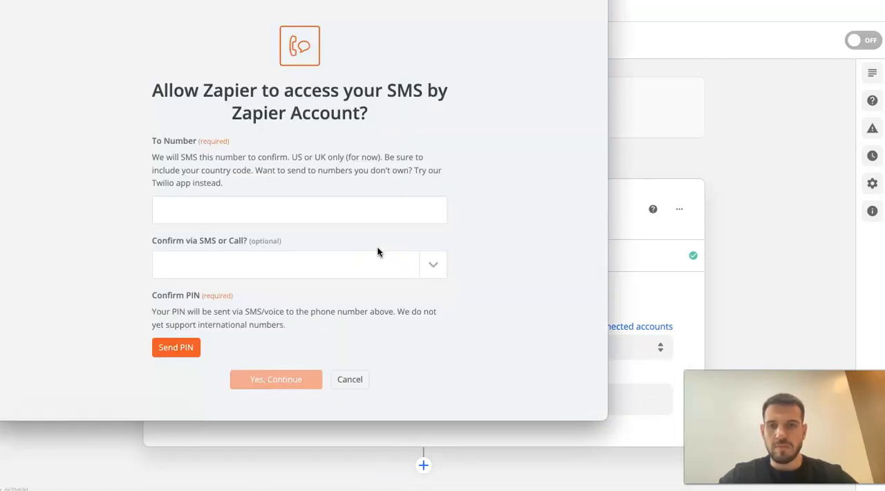
click(263, 216)
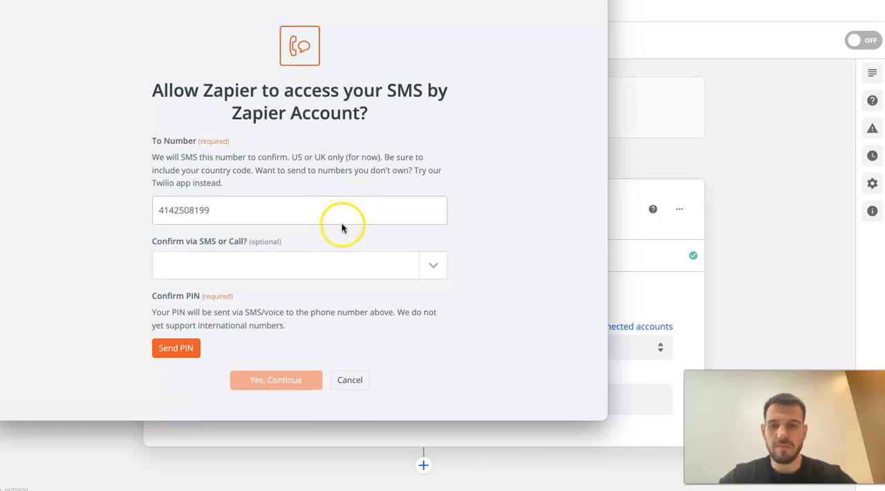
click(306, 266)
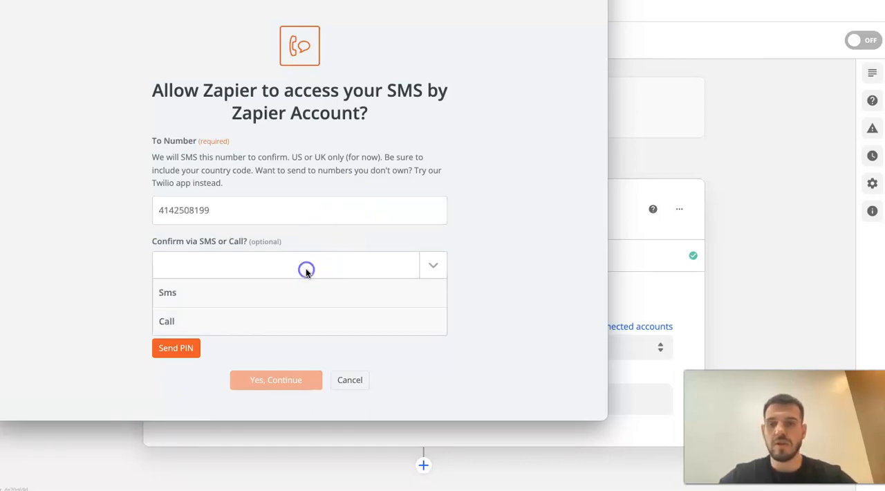
click(207, 299)
click(185, 349)
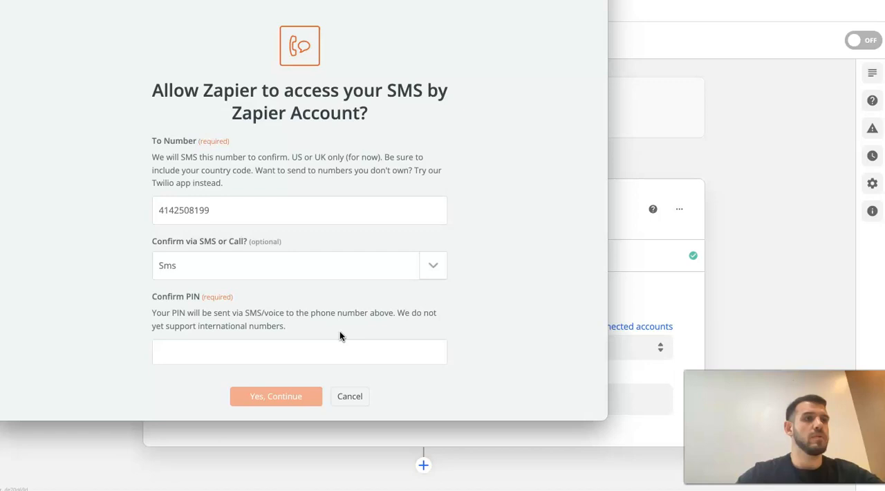
- Enter the confirmation PIN to authorize the new SMS account and continue to the action setup
click(203, 338)
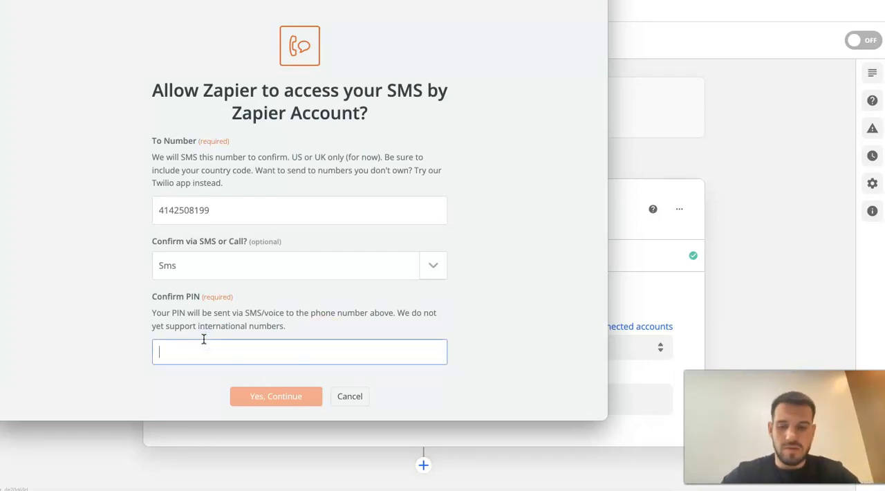
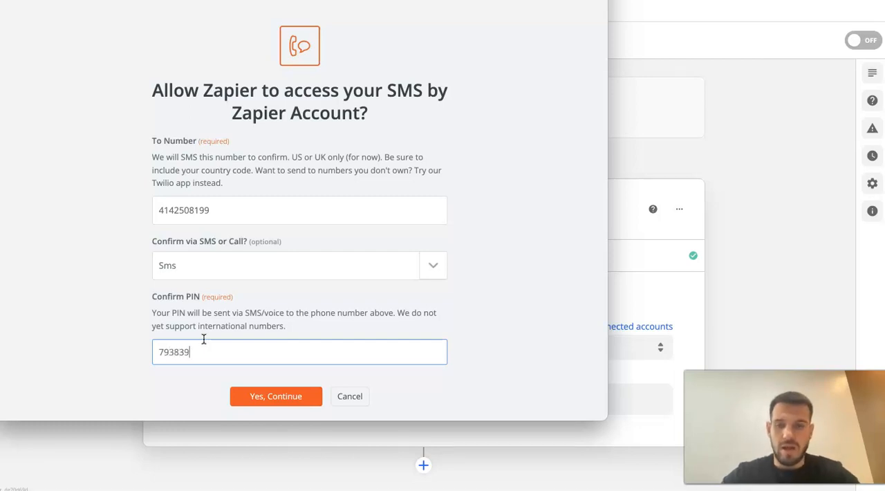
click(257, 402)
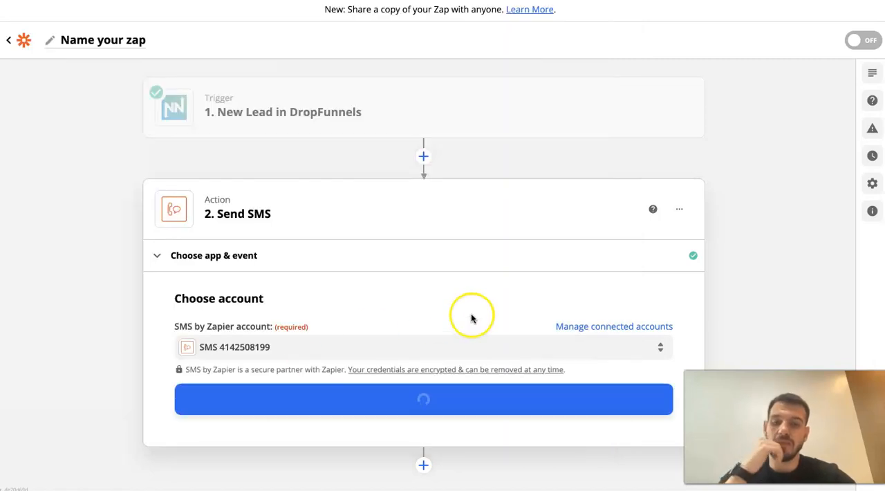
click(437, 395)
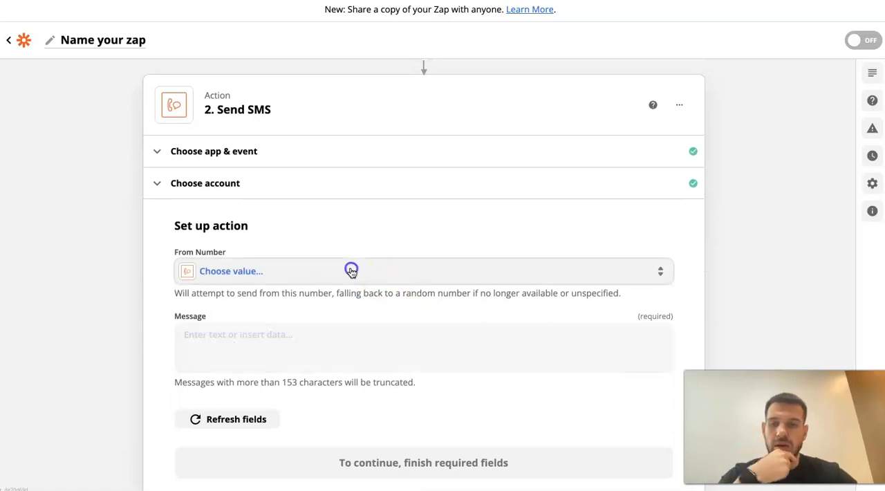
- Choose the first specific sender number after Random and begin the message with "New Facebook Ads Lead!" followed by a new line
click(350, 271)
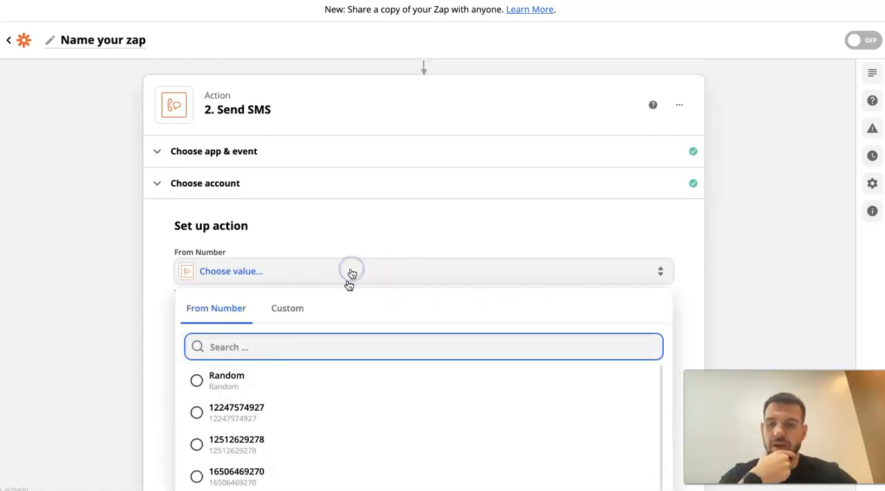
click(303, 410)
click(343, 340)
text(New Facebook Ads Lead)
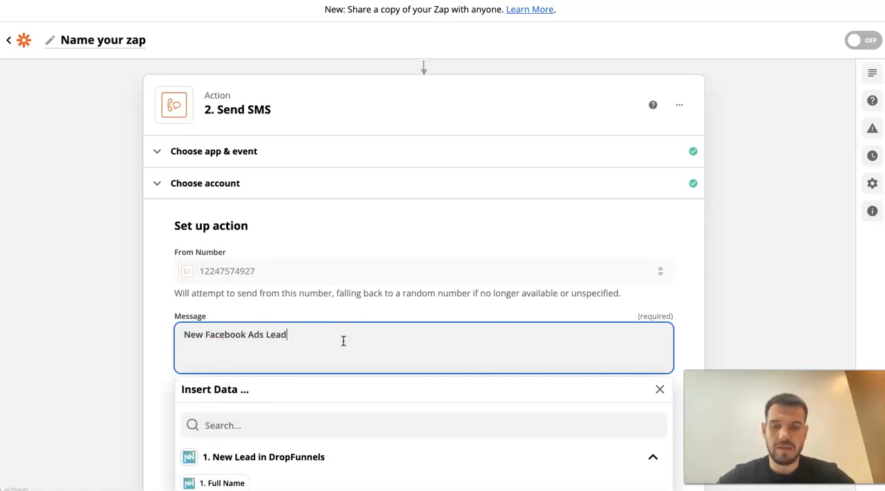
scroll(431, 242, down, 2)
key(Return)
key(Return)
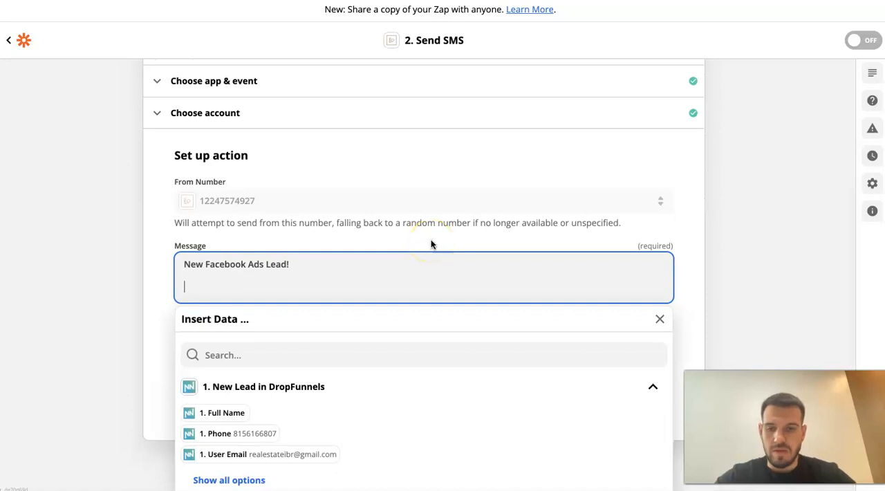
- Insert the lead's Custom Fields Fname and Custom Fields Lname side by side on the message's second line
click(227, 478)
scroll(292, 444, down, 1)
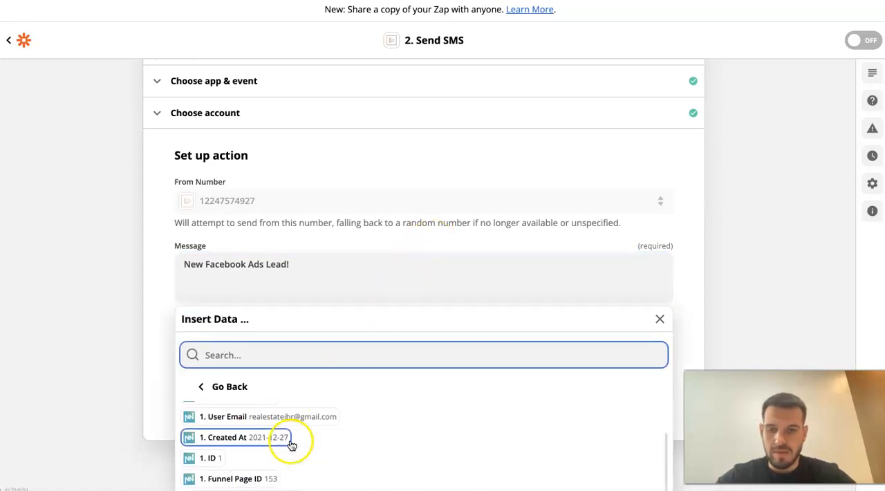
scroll(156, 385, down, 3)
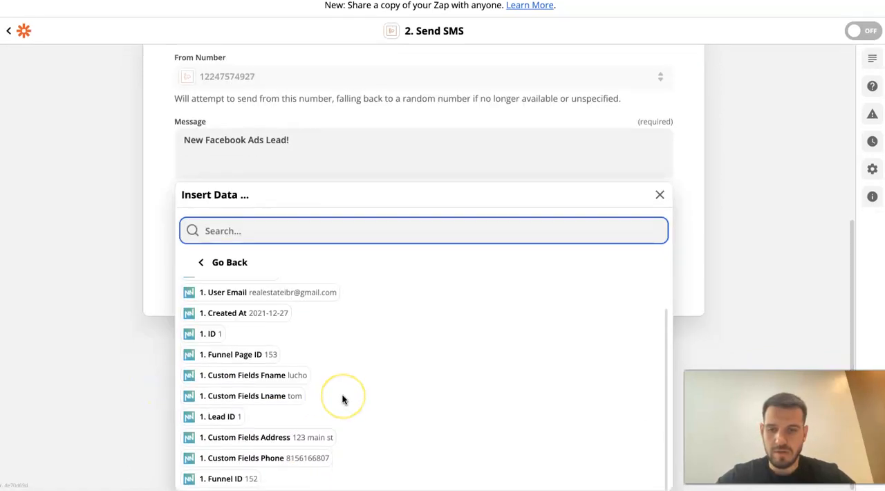
click(291, 382)
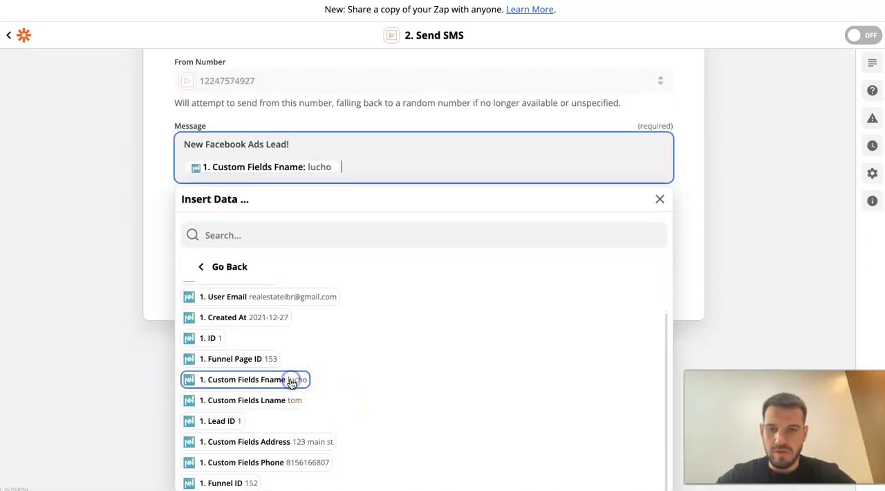
click(289, 402)
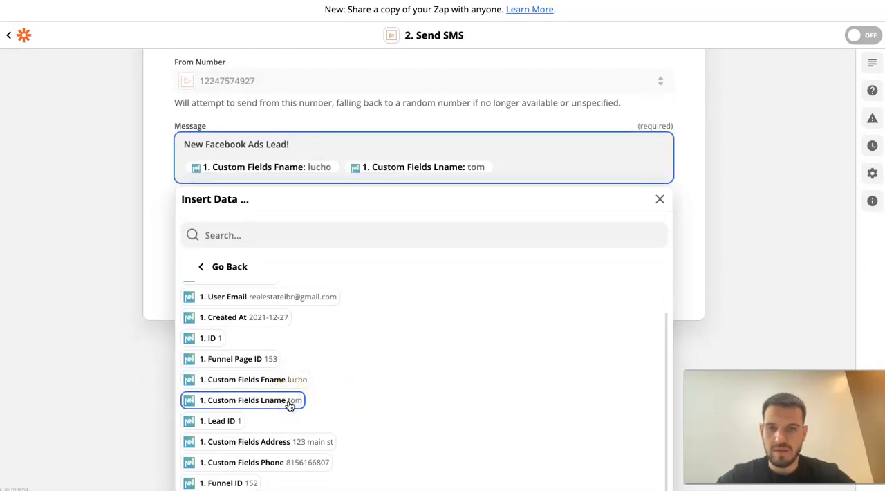
key(Return)
scroll(329, 383, up, 1)
scroll(329, 386, down, 1)
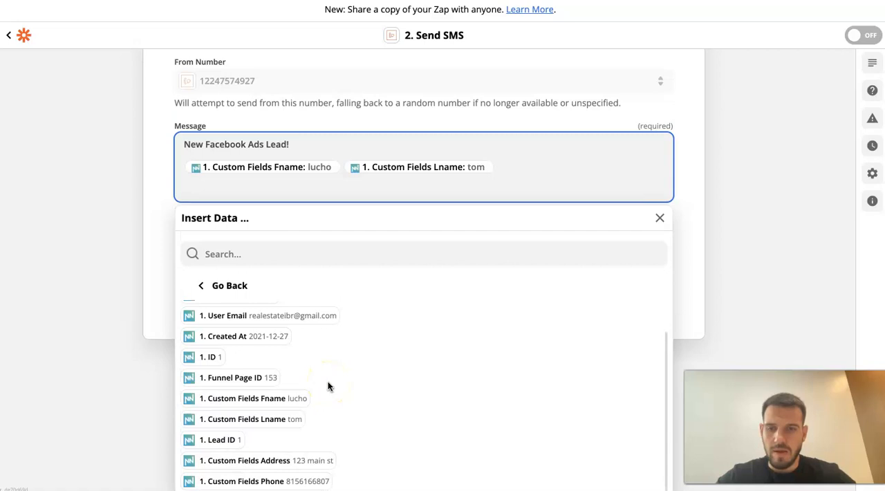
- Add the lead's Custom Fields Address, Custom Fields Phone and User Email to the message, each on its own line
click(304, 458)
key(Return)
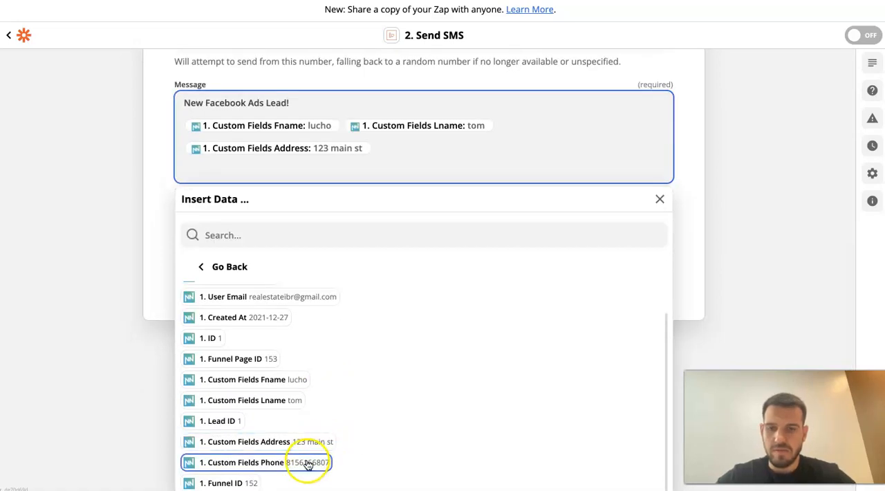
click(310, 462)
key(Return)
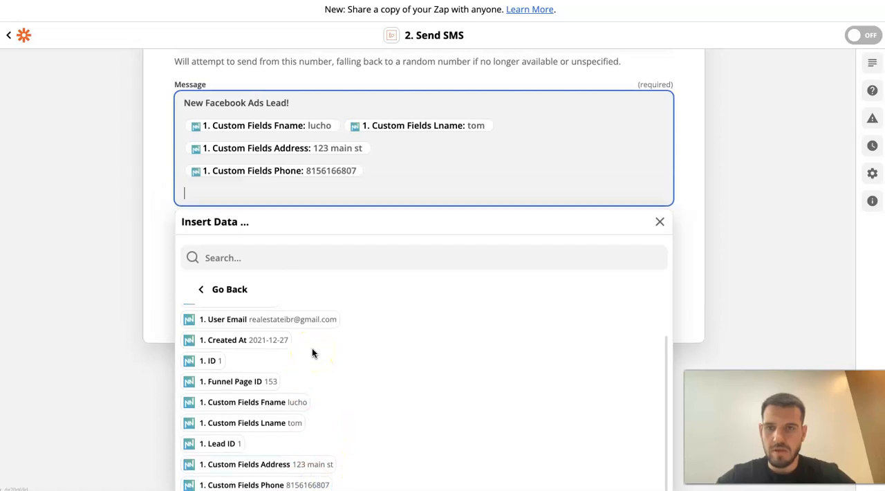
click(311, 319)
click(159, 224)
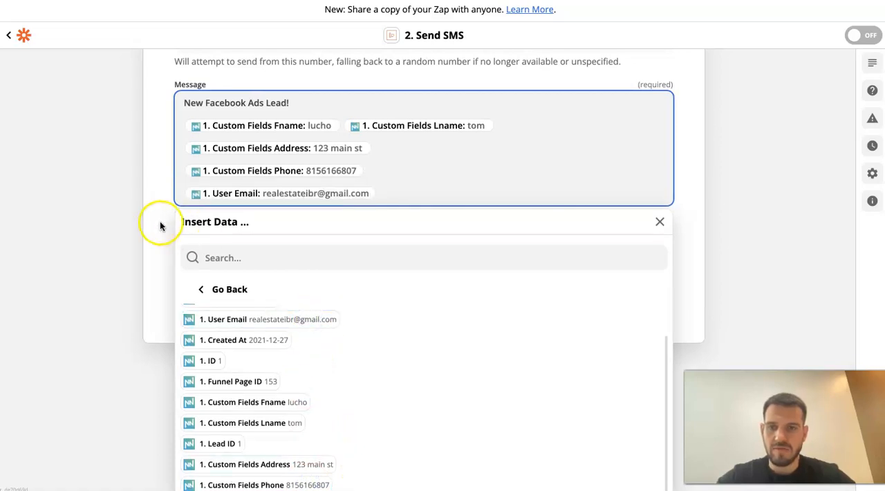
click(158, 222)
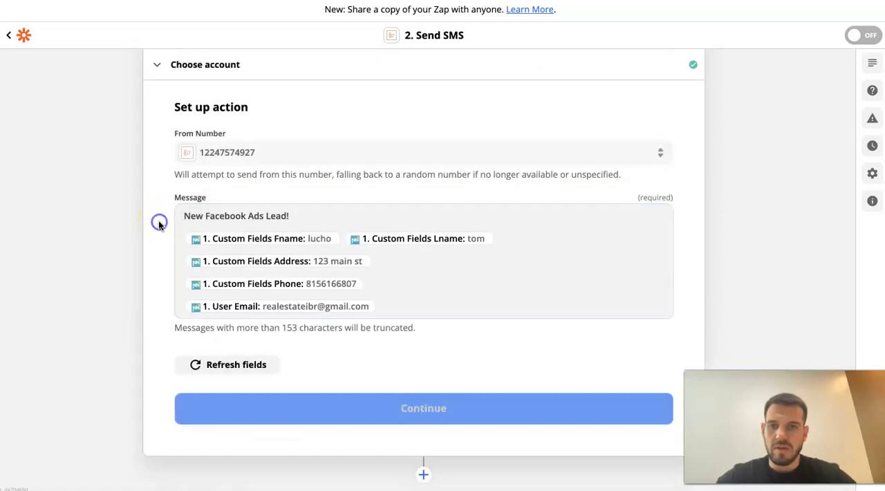
- Send a test SMS from the configured Send SMS action, review the result and close the action without turning on the Zap
scroll(516, 257, up, 2)
scroll(517, 257, down, 2)
click(459, 409)
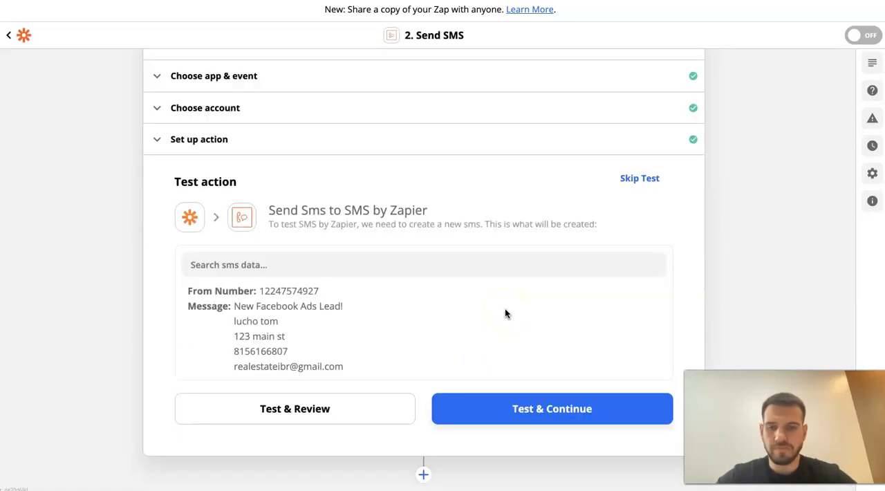
click(503, 407)
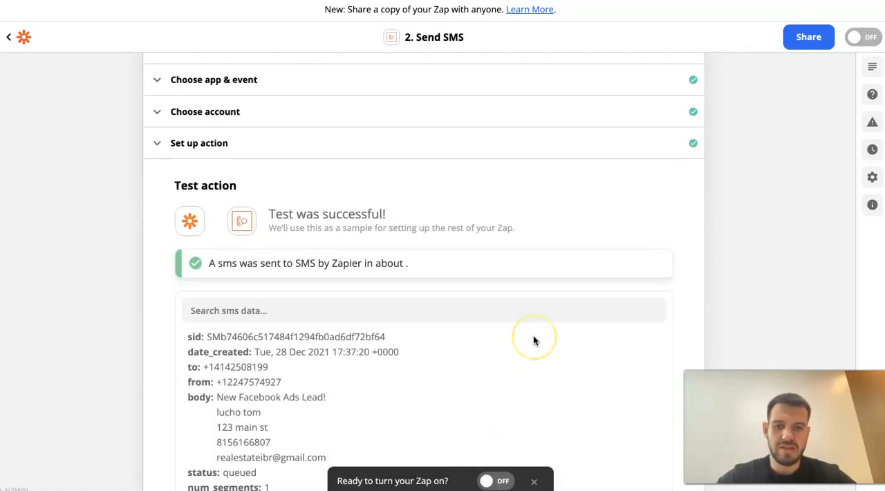
scroll(533, 341, down, 2)
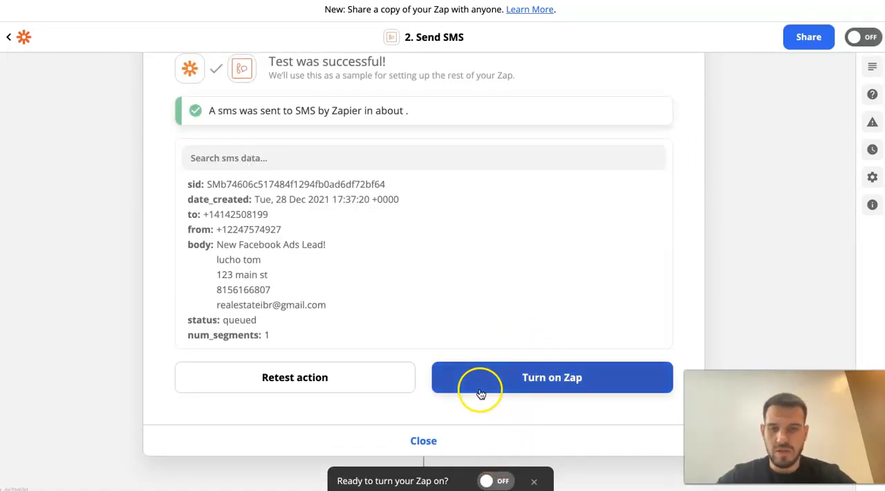
click(533, 480)
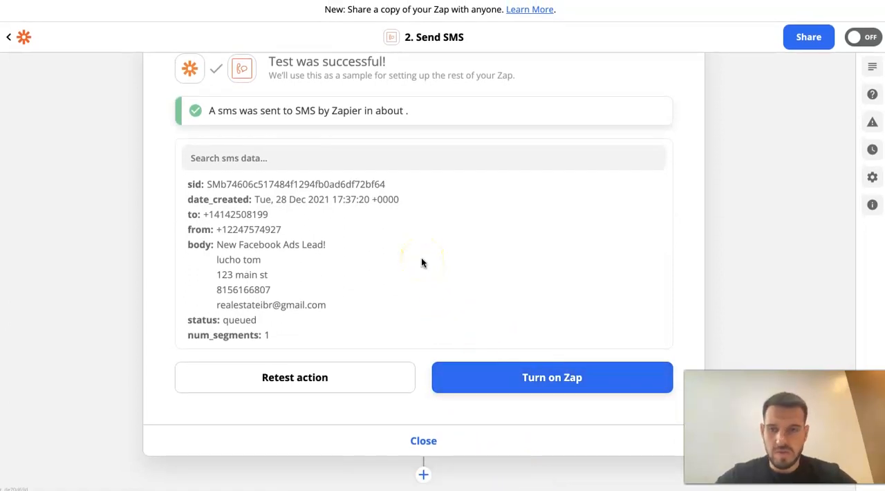
click(423, 442)
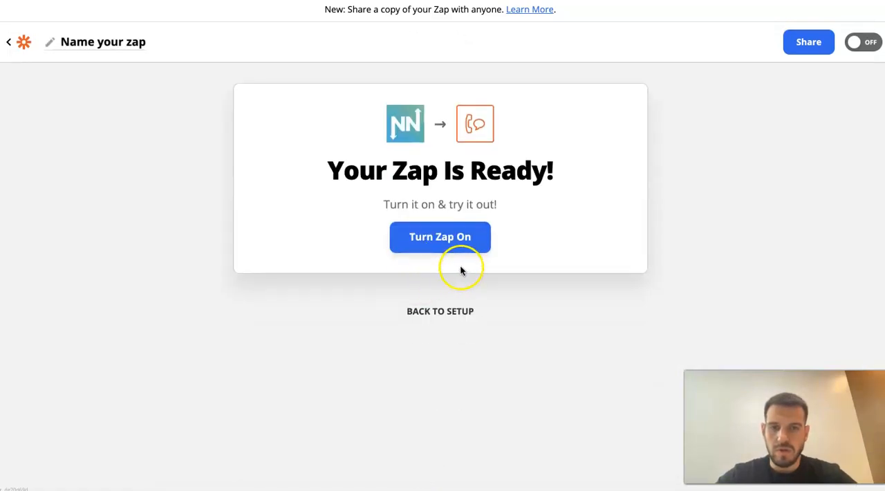
- Add an OpenPhone action after Send SMS with the Create or Update Contact event and continue to its account selection
click(449, 312)
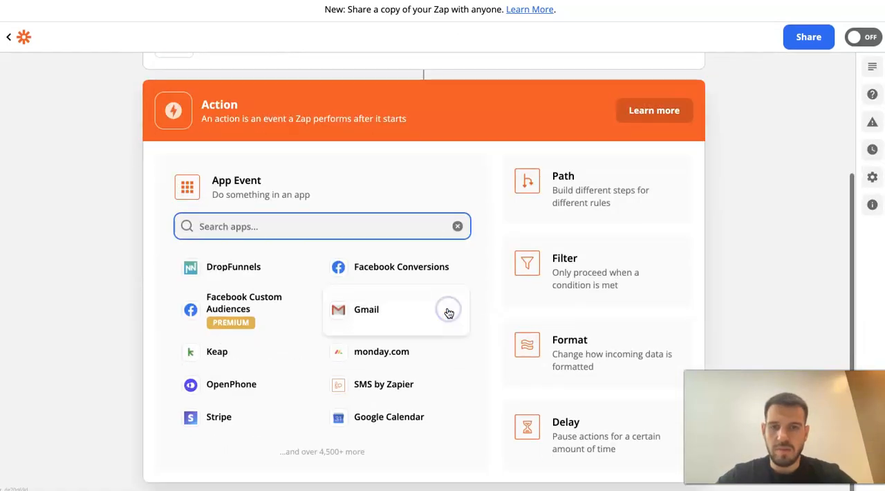
scroll(346, 195, up, 3)
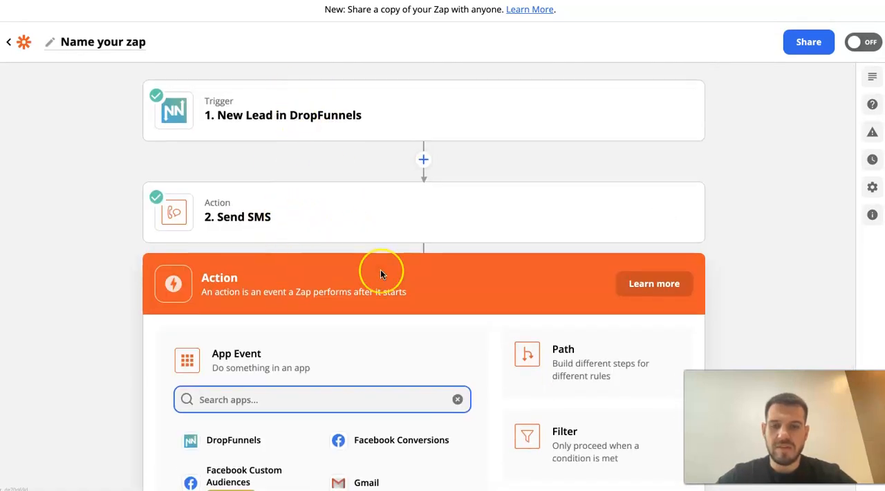
scroll(381, 216, down, 3)
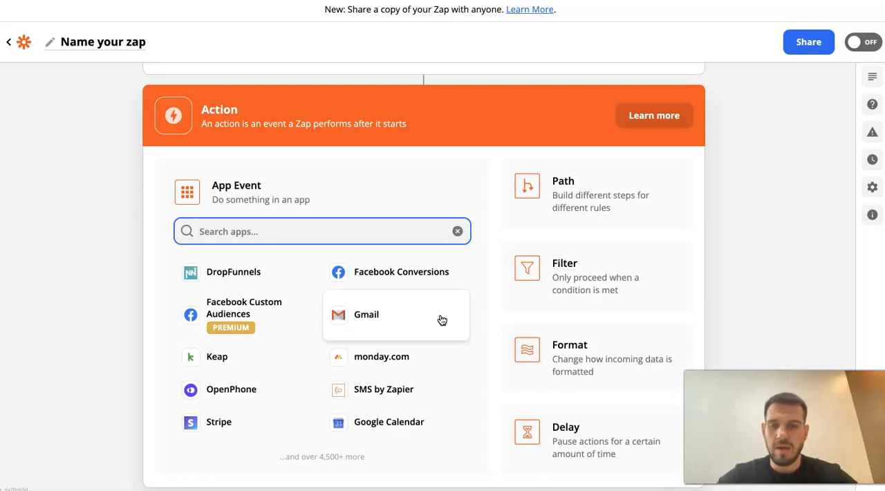
click(257, 390)
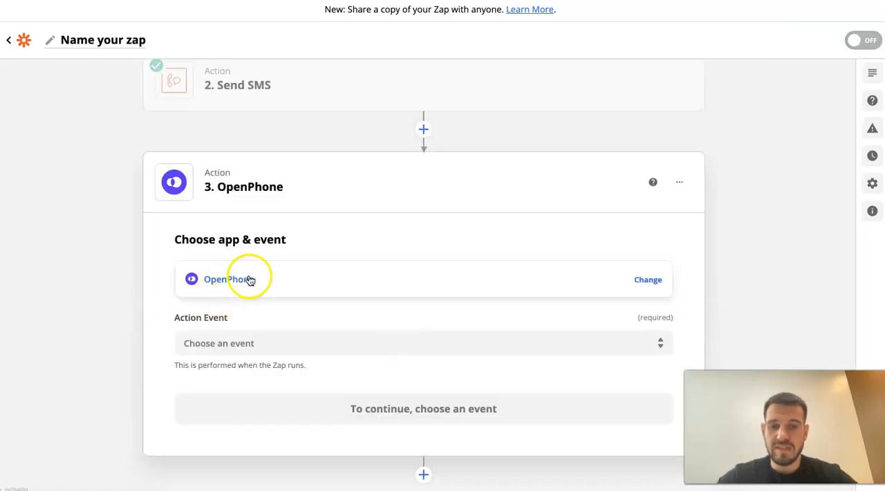
click(314, 350)
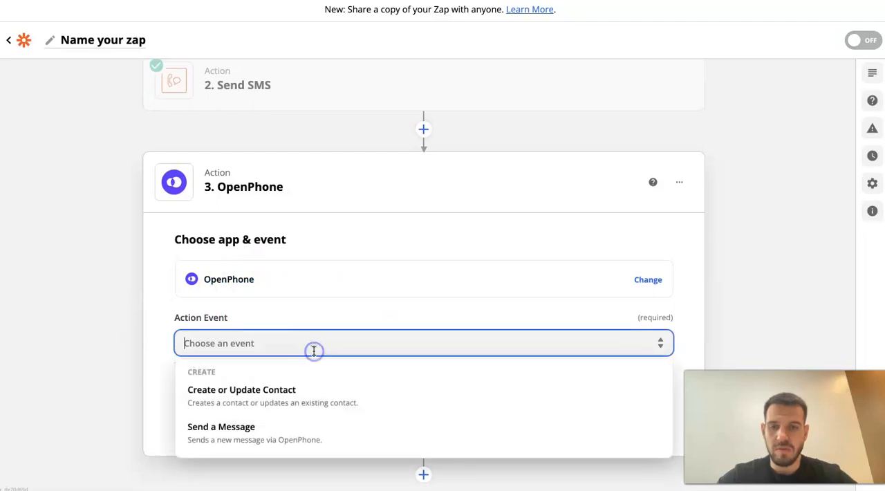
click(310, 398)
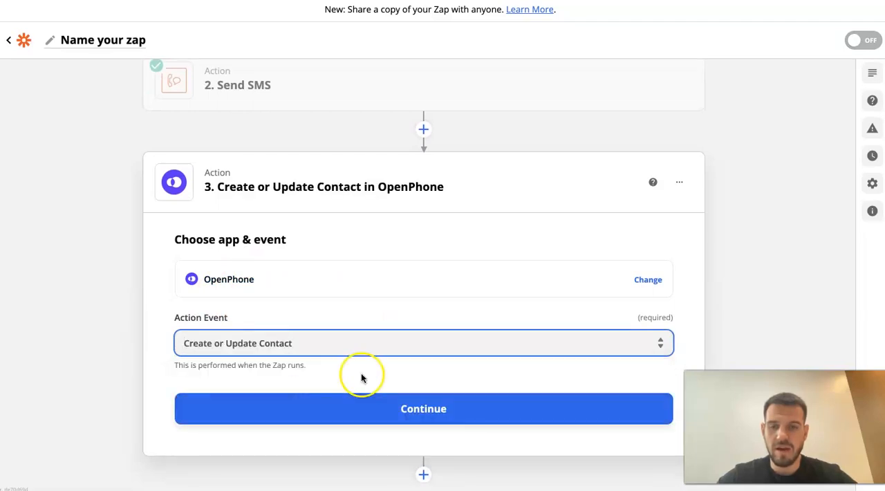
click(426, 405)
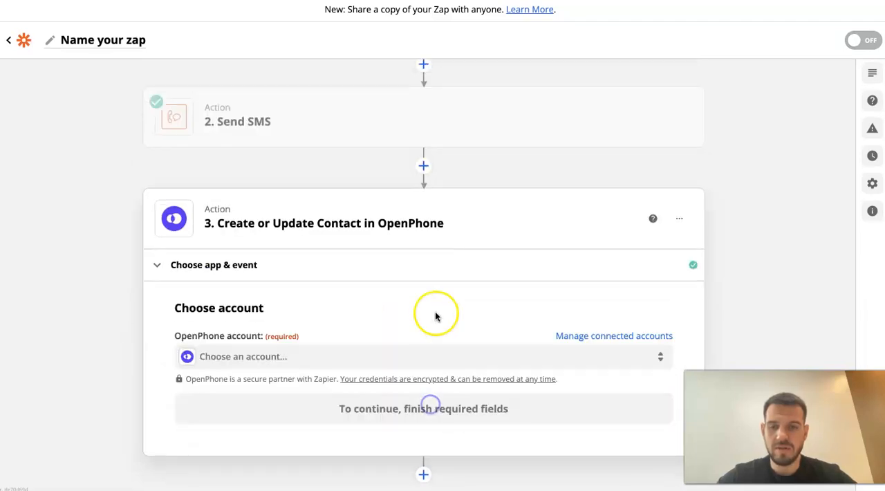
- Select the existing OpenPhone account for the Create or Update Contact action and continue to the action setup
click(362, 352)
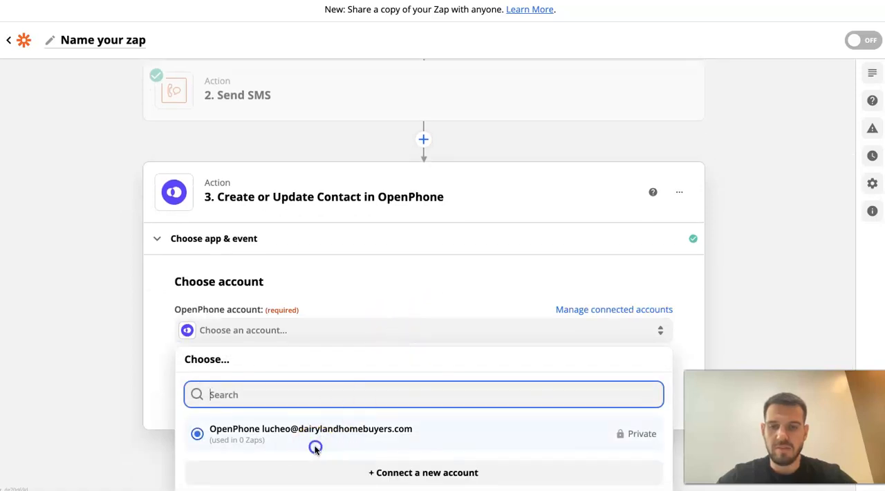
click(316, 448)
click(401, 413)
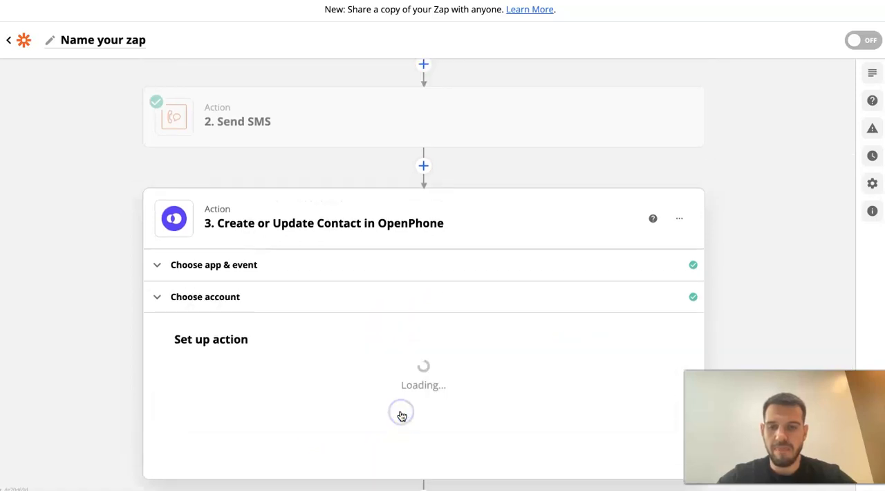
click(397, 367)
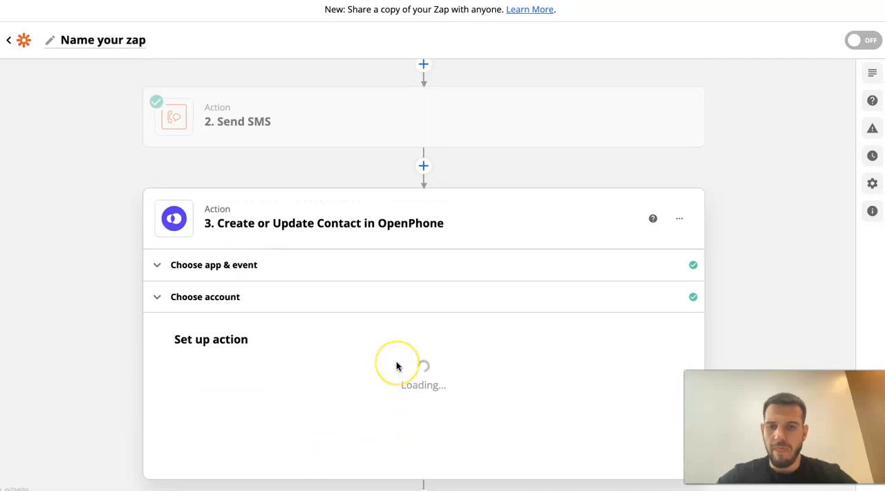
- Map the contact's First Name to the DropFunnels lead's Custom Fields Fname
scroll(396, 366, down, 4)
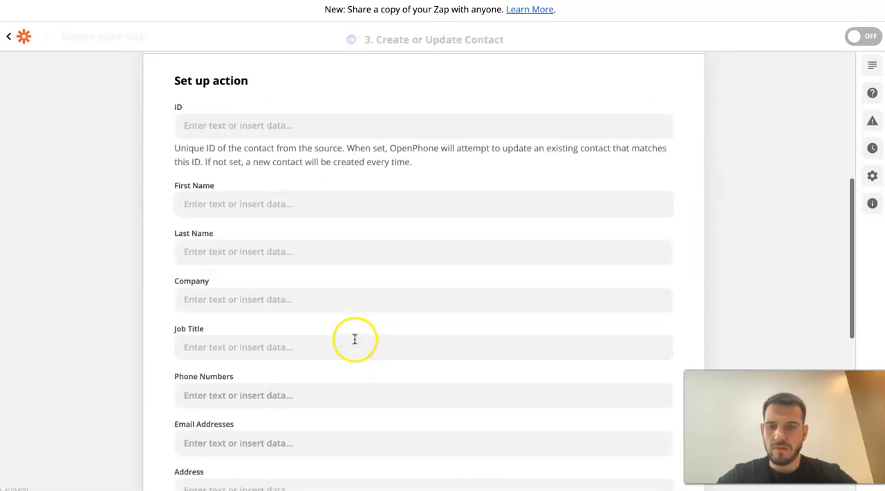
click(242, 174)
click(290, 273)
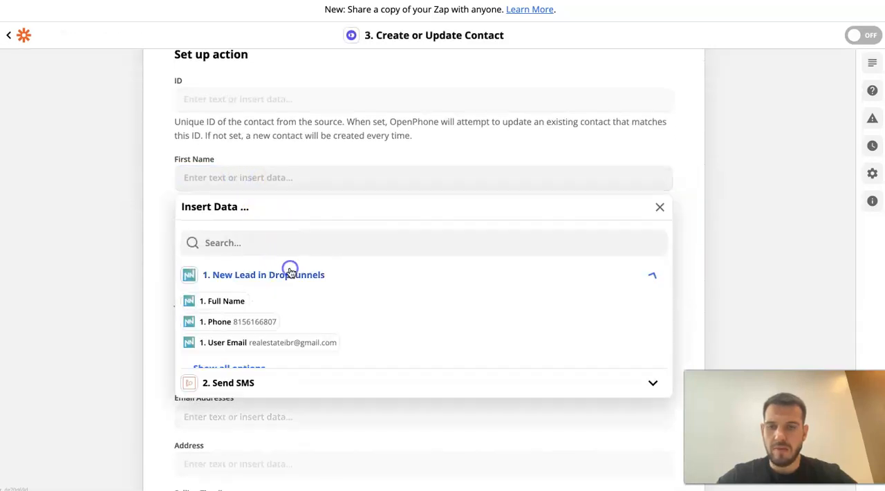
click(242, 369)
scroll(336, 372, down, 1)
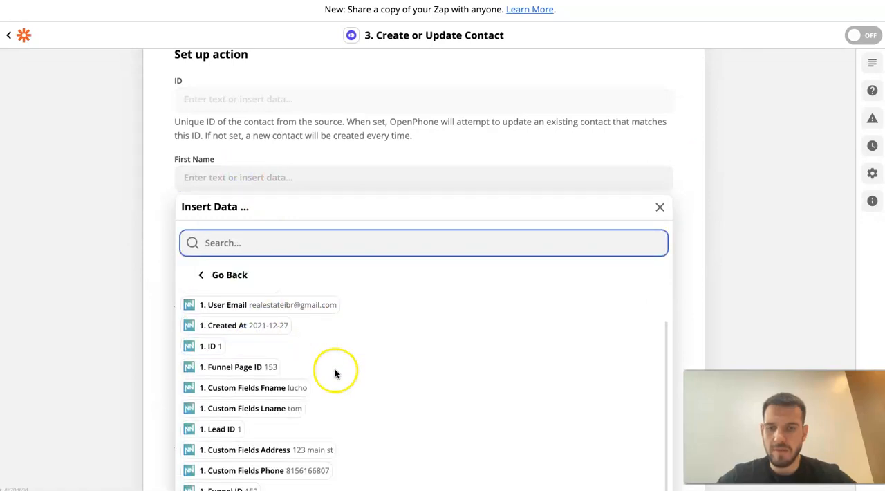
click(290, 388)
click(158, 251)
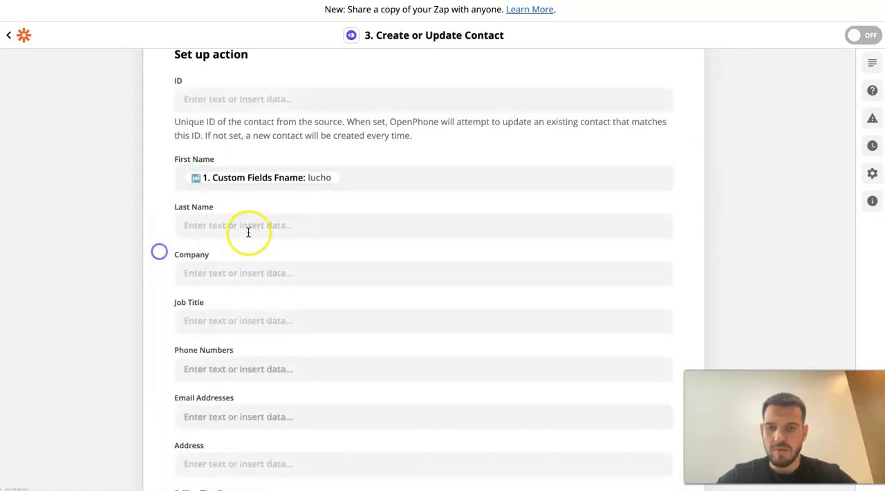
- Map the contact's Last Name to the DropFunnels lead's Custom Fields Lname
click(255, 225)
click(280, 335)
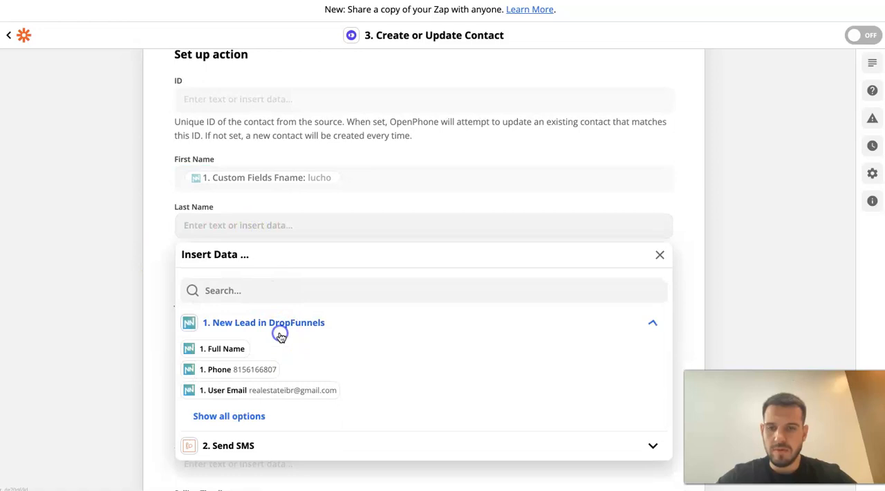
click(250, 413)
scroll(300, 414, down, 1)
click(286, 456)
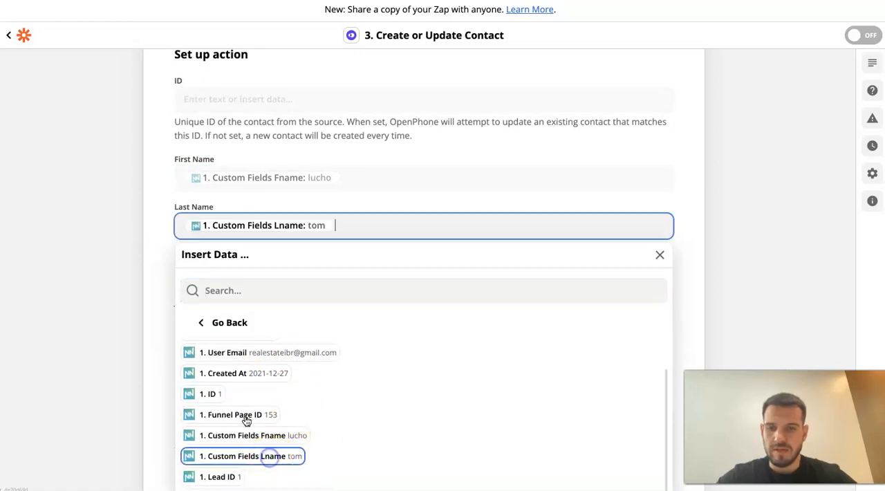
click(146, 261)
- Map the contact's Phone Numbers to the DropFunnels lead's Phone value
scroll(253, 272, down, 3)
click(241, 271)
click(278, 369)
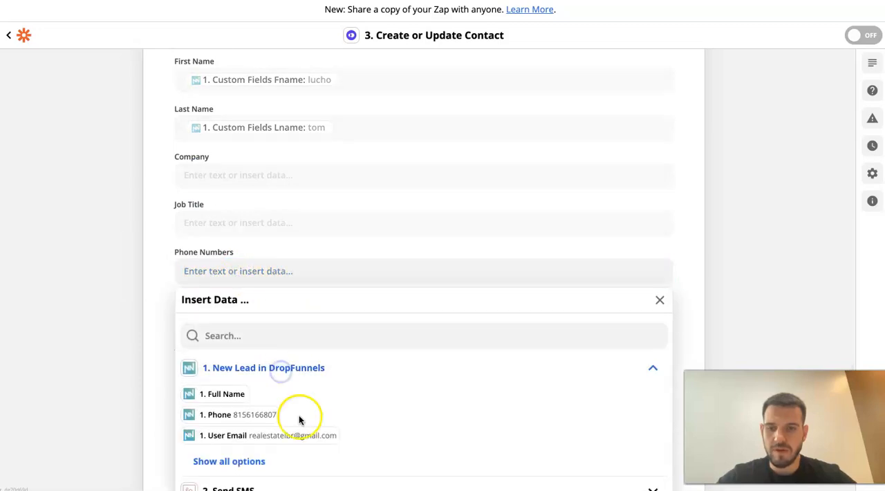
scroll(263, 406, down, 1)
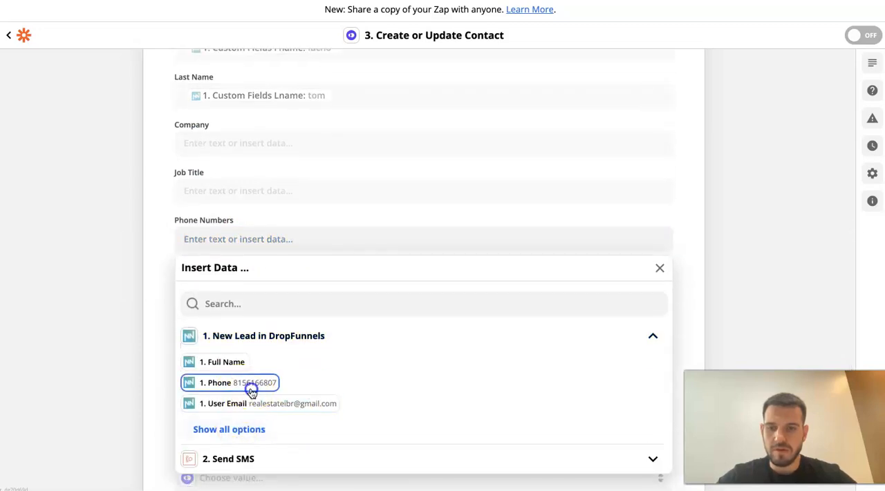
click(249, 384)
click(137, 297)
- Map the contact's Email Addresses to the DropFunnels lead's User Email value
click(237, 316)
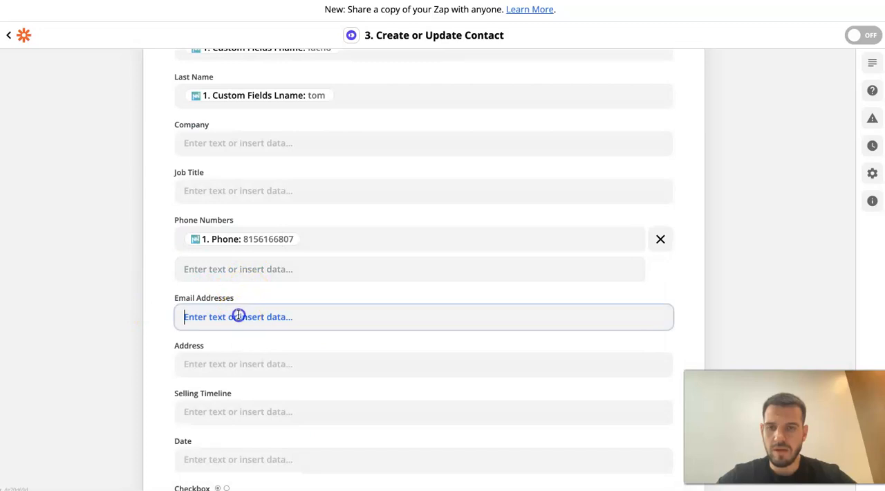
click(257, 415)
scroll(267, 451, down, 3)
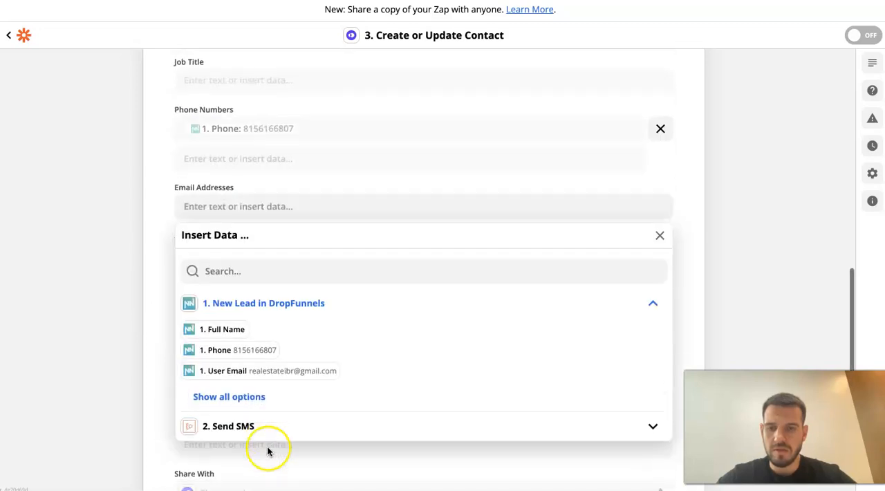
click(258, 372)
click(145, 231)
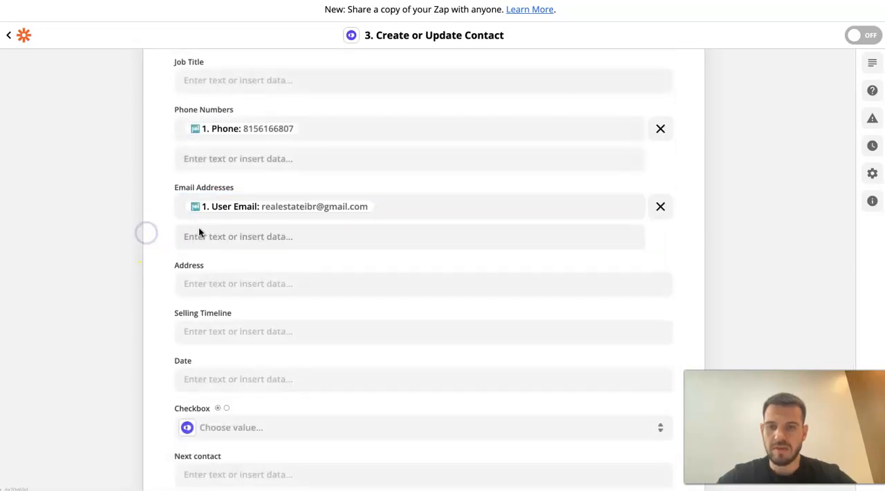
scroll(427, 307, down, 3)
click(391, 322)
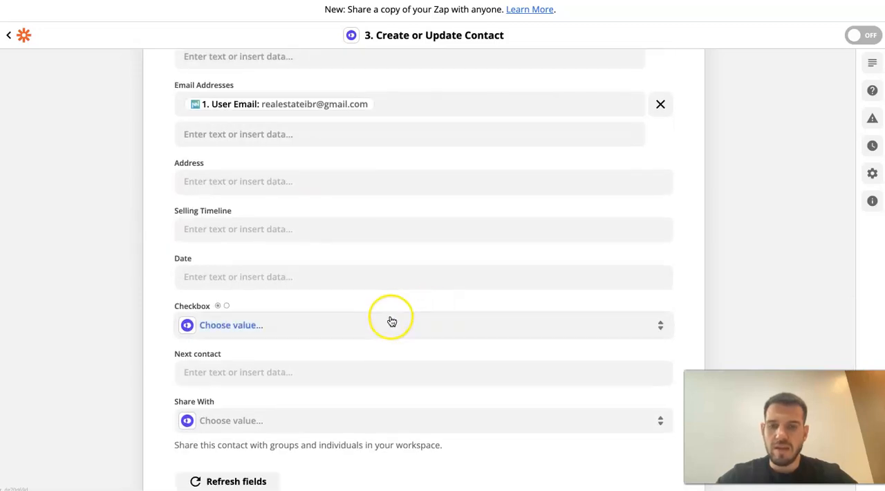
click(150, 258)
scroll(311, 313, down, 3)
click(309, 311)
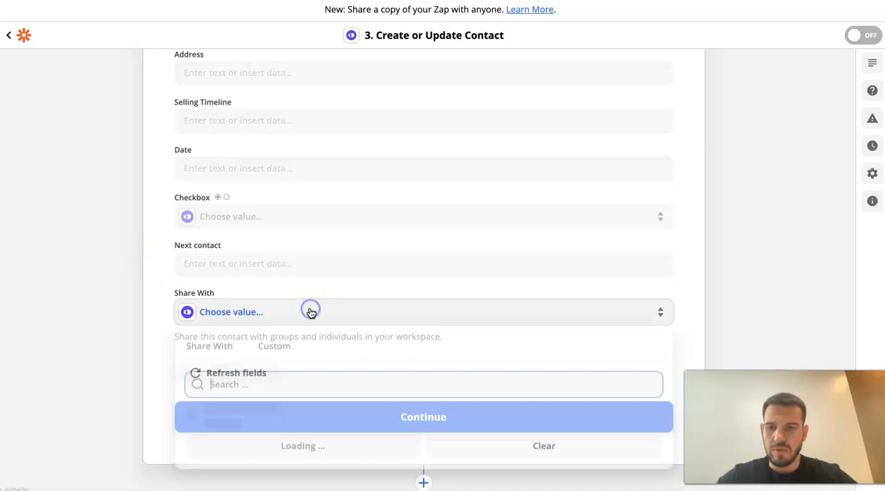
click(170, 271)
click(155, 246)
- Review the mapped contact fields, finish setting up the Create or Update Contact action and skip its test
scroll(370, 300, up, 5)
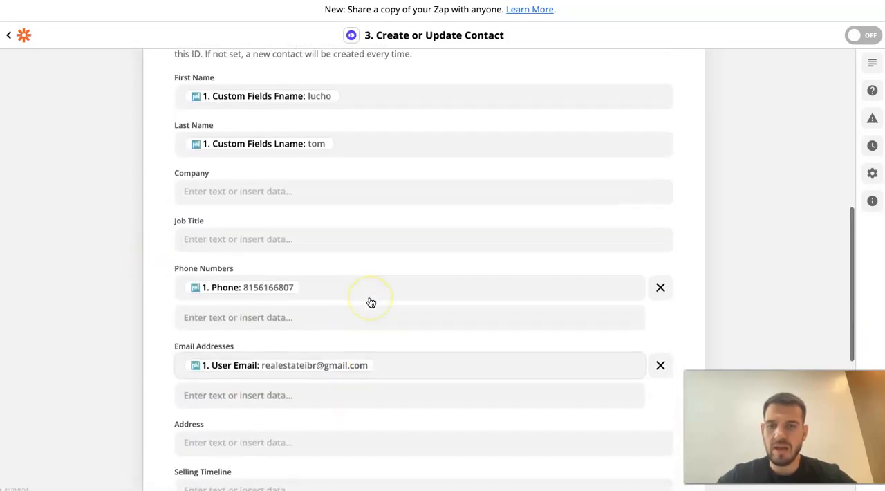
scroll(369, 302, down, 5)
click(388, 421)
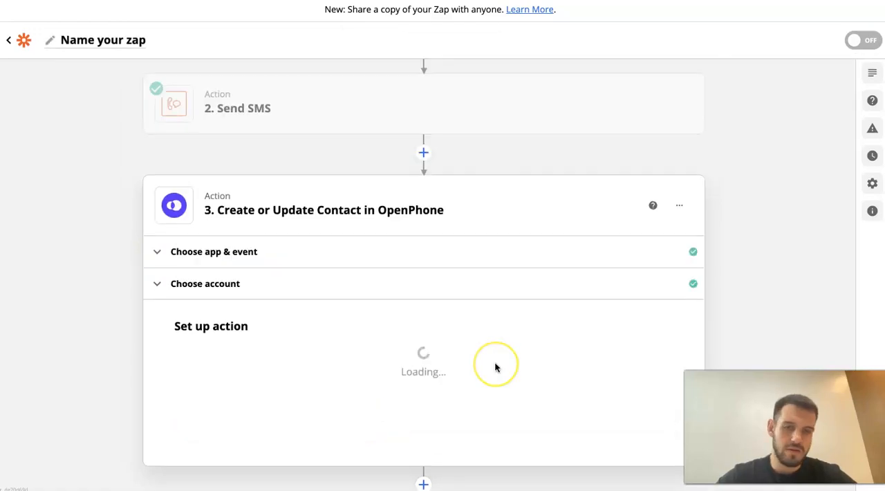
scroll(495, 367, down, 5)
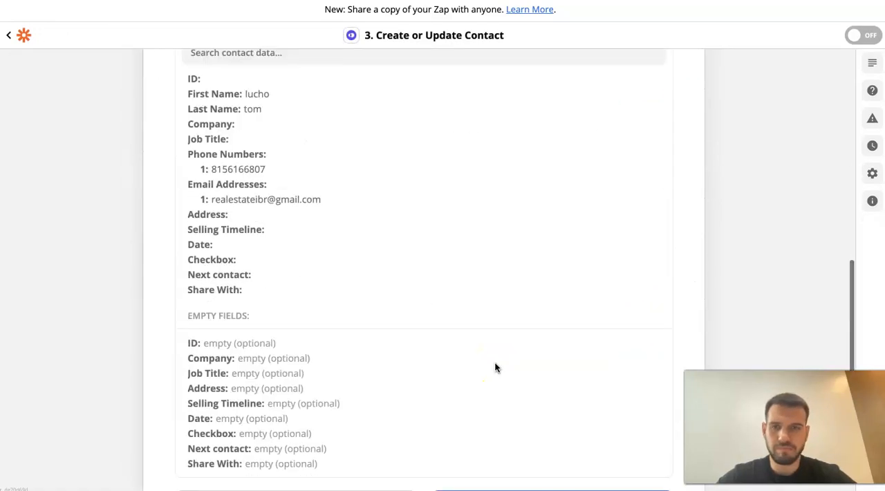
scroll(520, 325, up, 5)
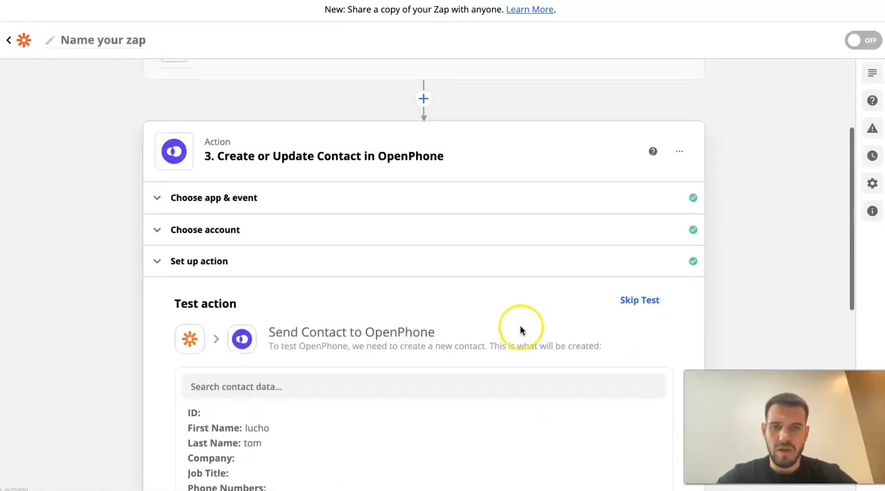
click(653, 298)
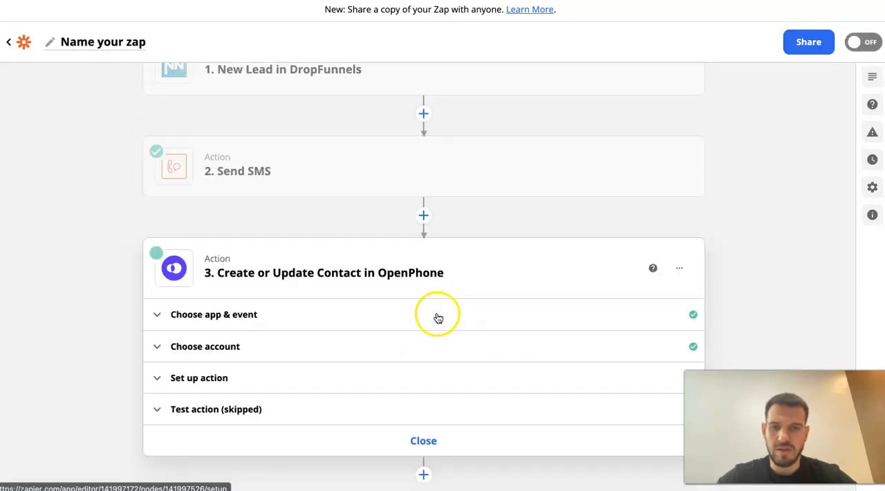
- Add a second OpenPhone action as step 4 with the Send a Message event and continue to its account selection
click(424, 473)
click(232, 382)
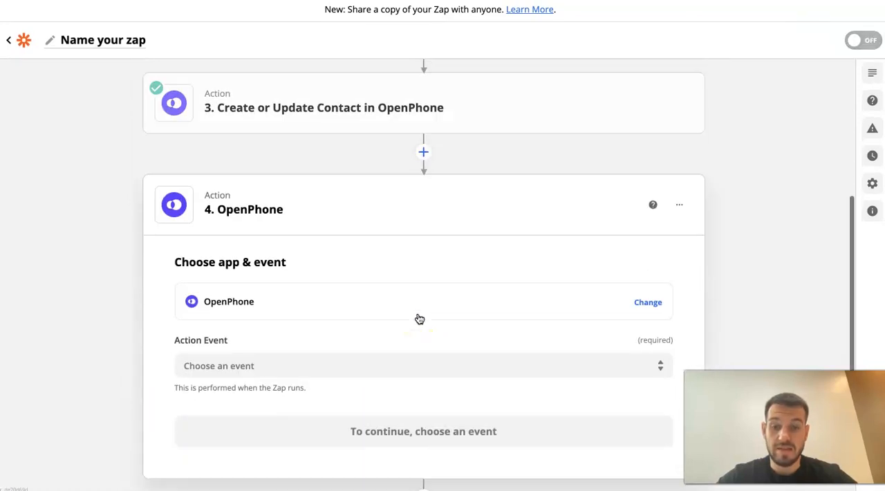
click(368, 343)
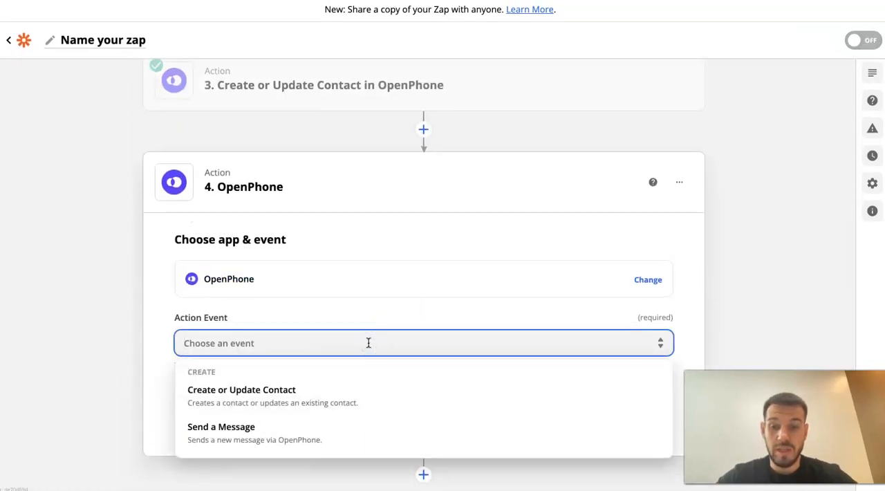
click(337, 392)
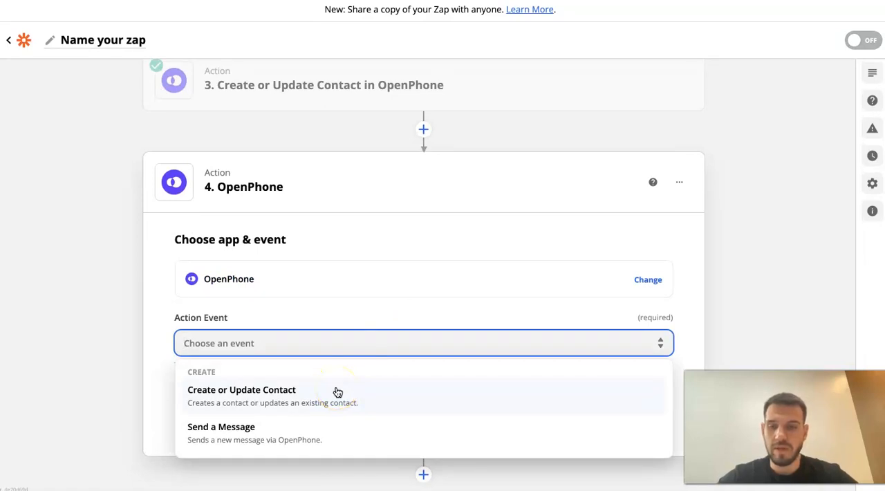
click(302, 438)
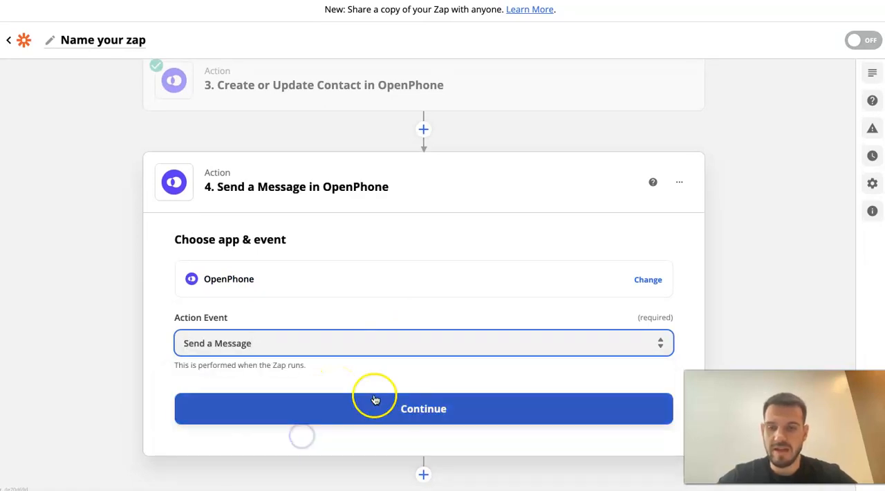
click(406, 408)
- Select the existing OpenPhone account for the Send a Message action and continue to its sender, recipient and message setup
click(460, 360)
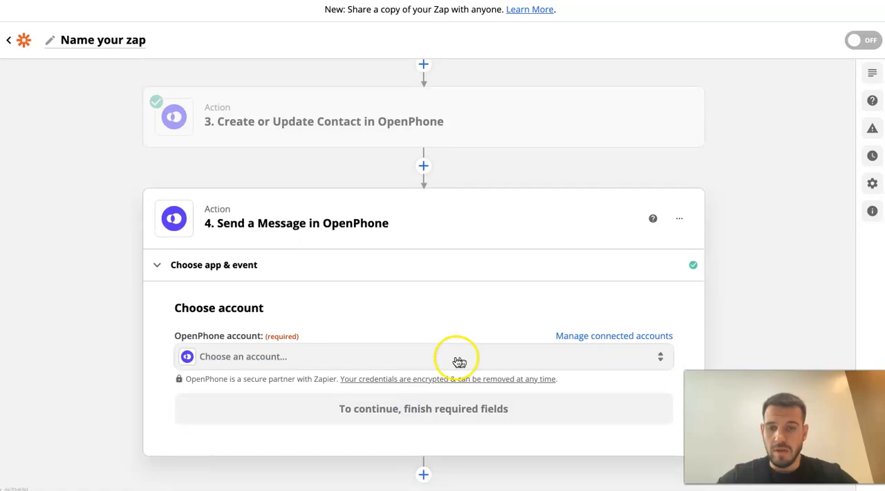
click(345, 455)
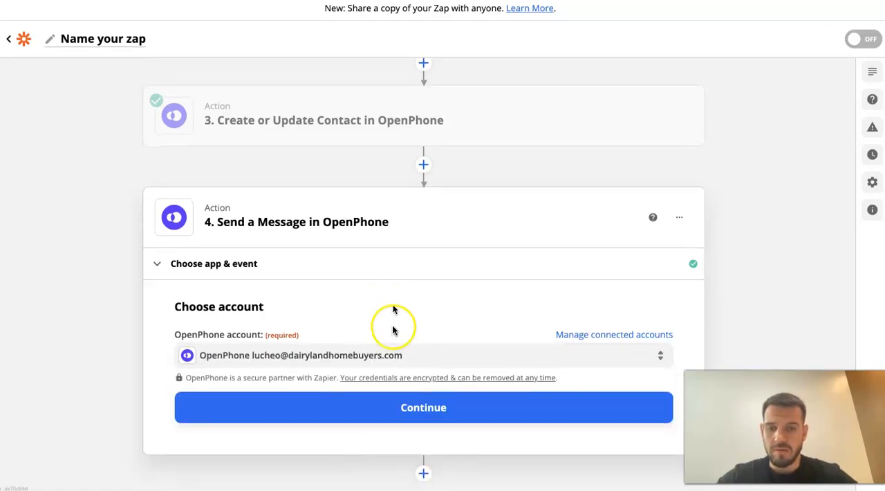
click(401, 404)
scroll(415, 336, down, 2)
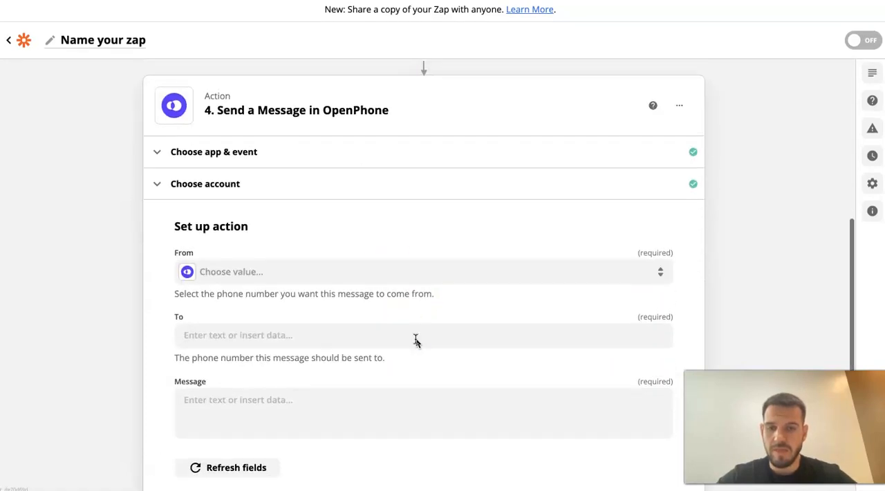
- Set the message's From to the Primary OpenPhone number and map To to the DropFunnels lead's Phone value
click(296, 280)
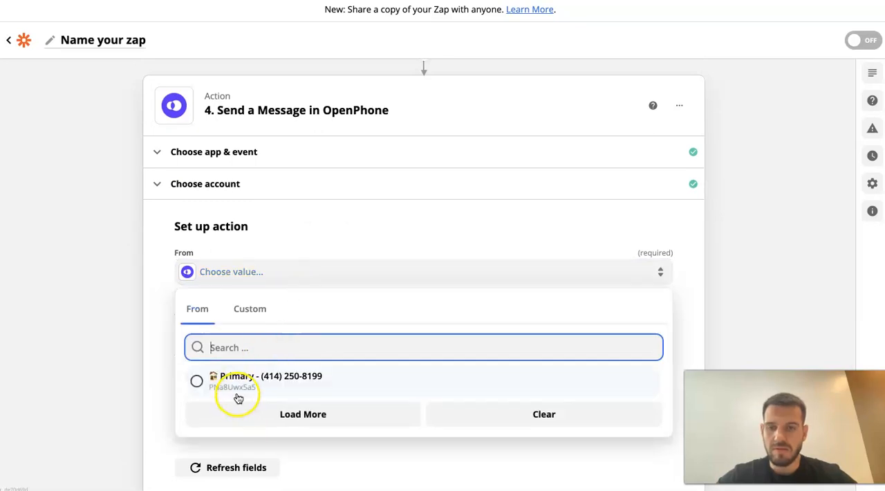
click(197, 384)
click(263, 340)
scroll(263, 339, down, 3)
click(306, 339)
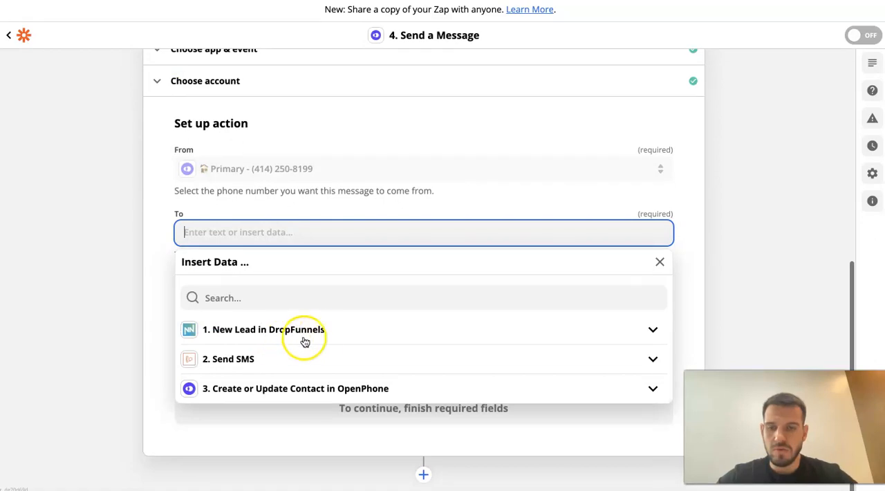
click(253, 375)
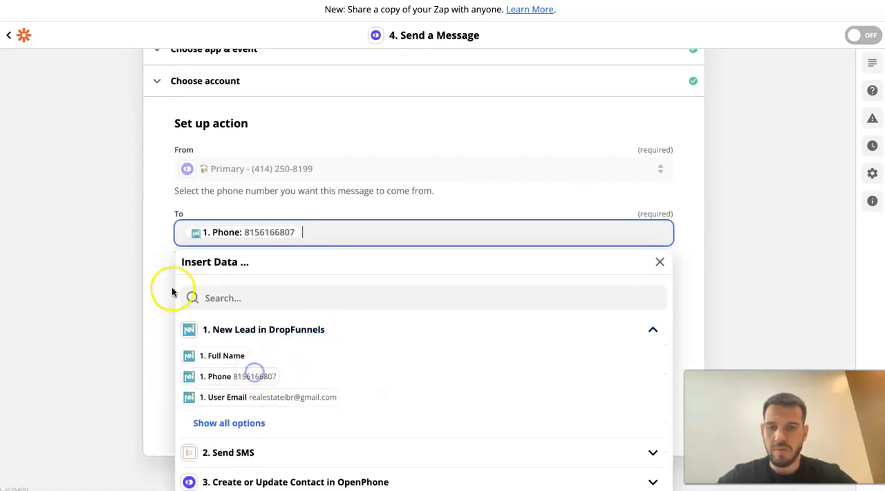
click(154, 271)
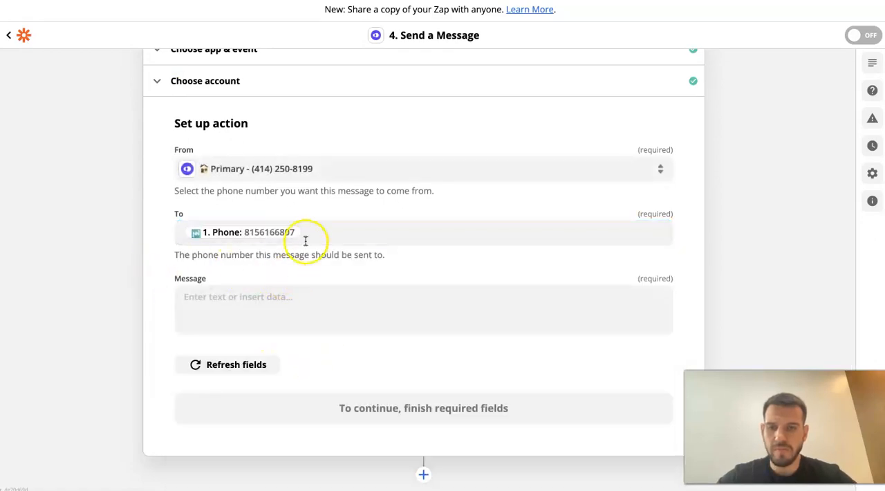
- Switch to the campaign notes document in TextEdit and copy the business-hours SMS text under the SMS heading
click(283, 287)
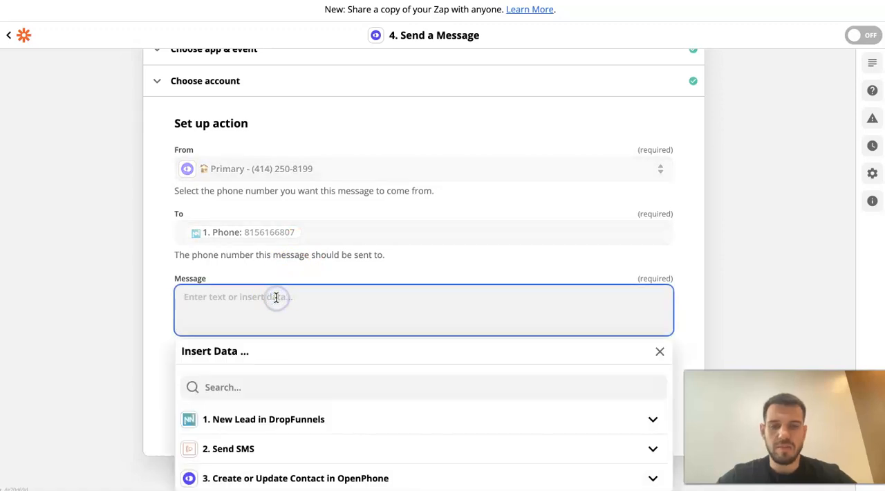
click(179, 233)
mouse_move(582, 486)
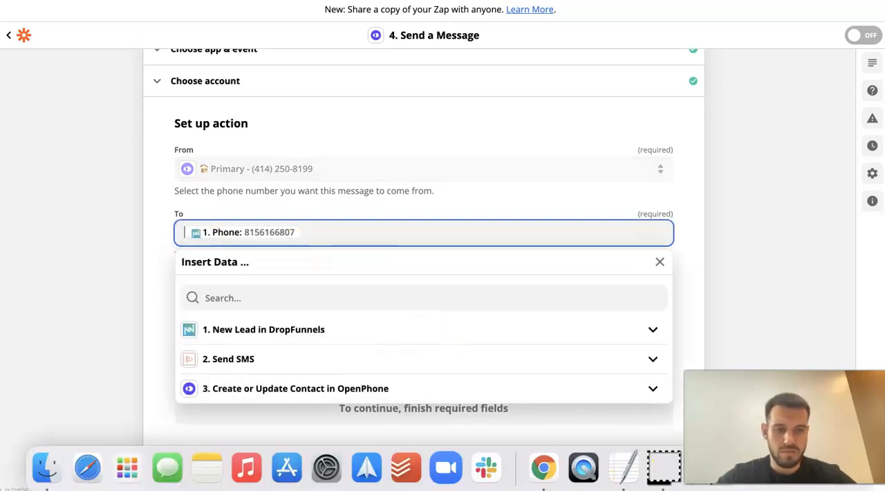
key(ctrl+Up)
click(619, 464)
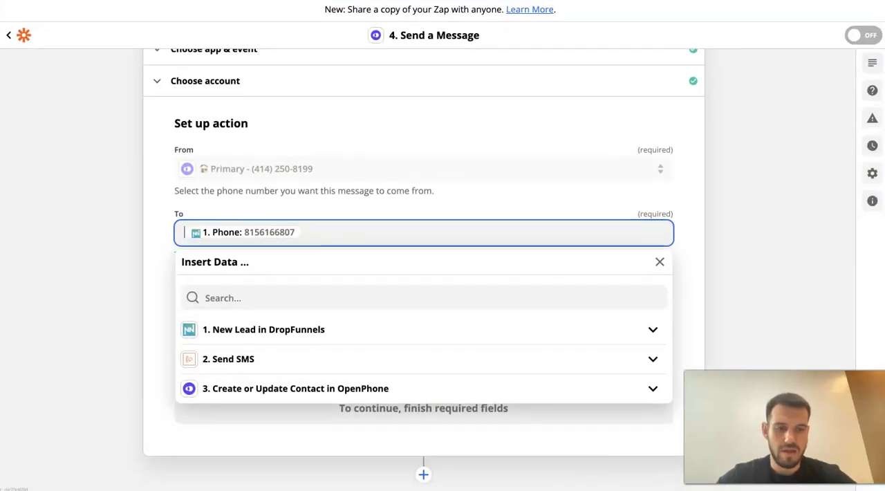
mouse_move(617, 488)
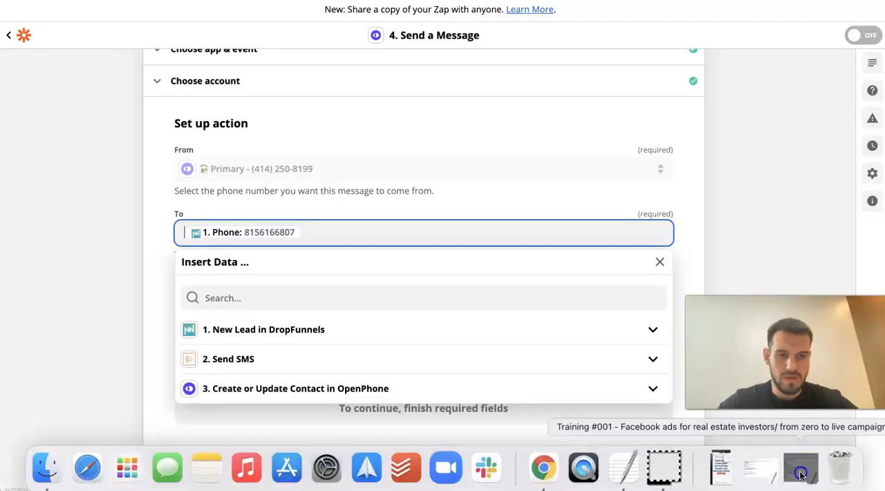
click(731, 479)
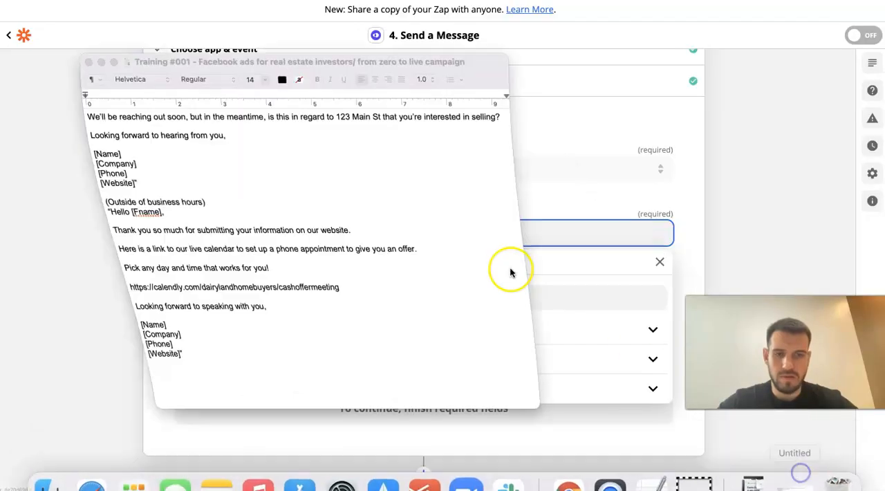
scroll(345, 253, up, 10)
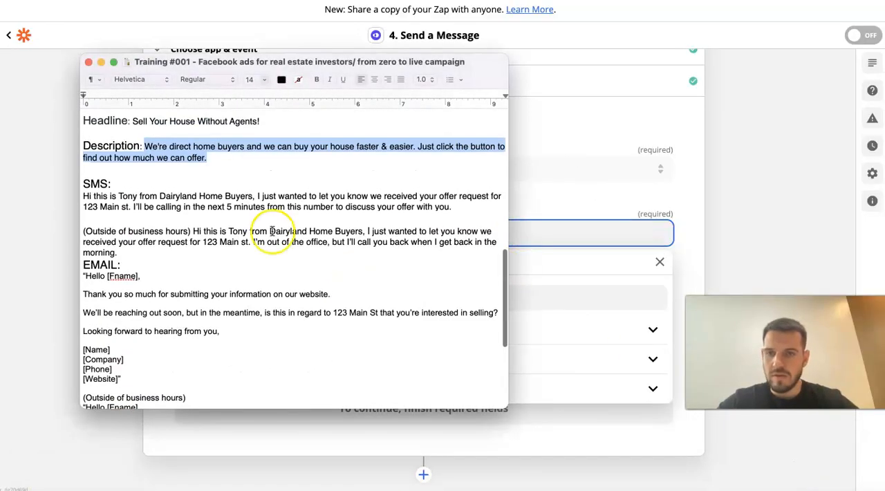
drag(83, 196, 448, 206)
key(super+c)
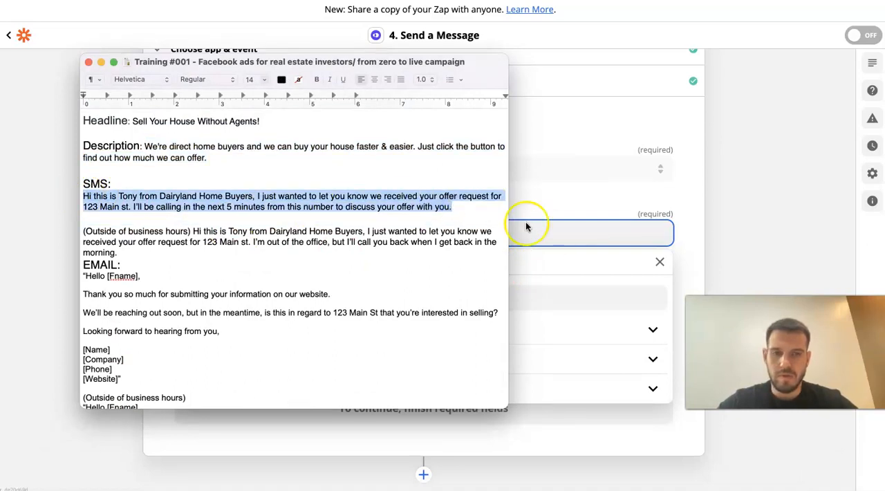
- Return to the Zap and paste the copied SMS text into the Send a Message action's Message
click(563, 243)
click(157, 248)
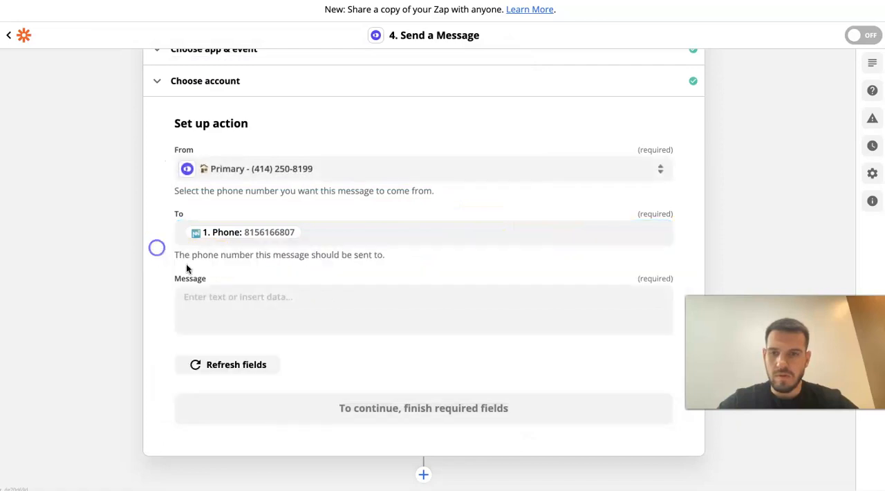
click(276, 315)
key(super+v)
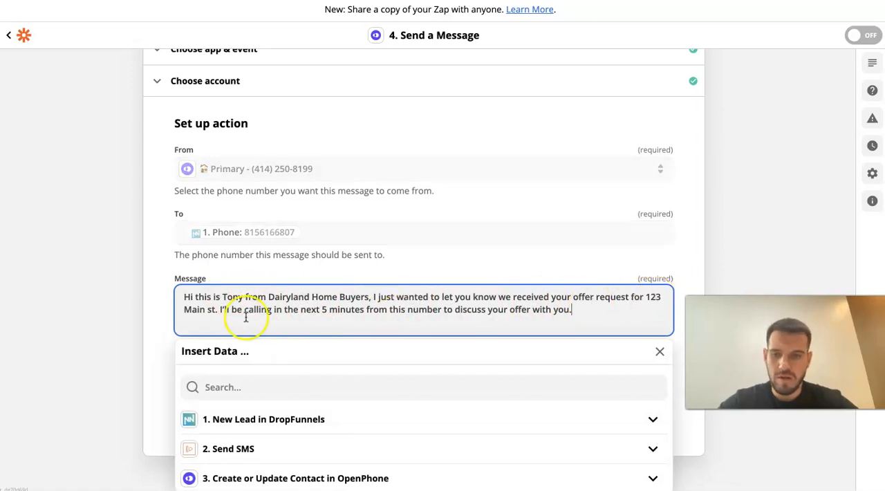
- Replace "123 Main st" in the message with the DropFunnels lead's Custom Fields Address value
drag(216, 309, 652, 298)
key(BackSpace)
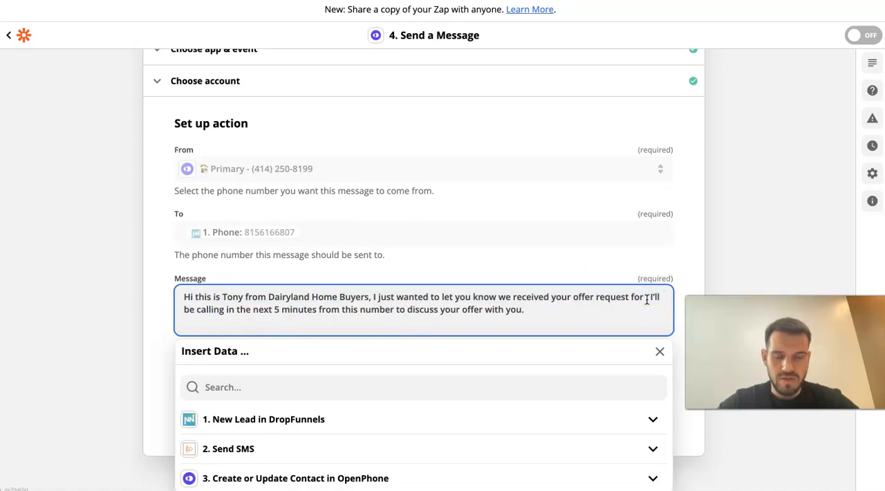
click(449, 415)
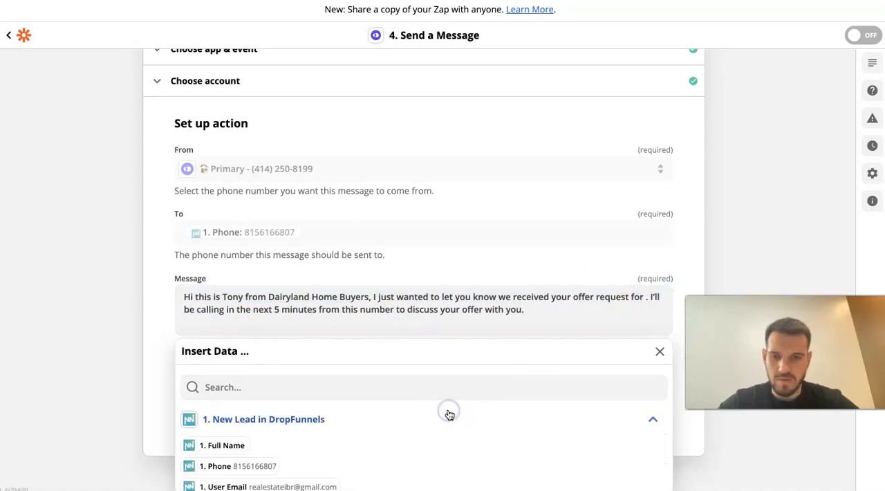
click(228, 421)
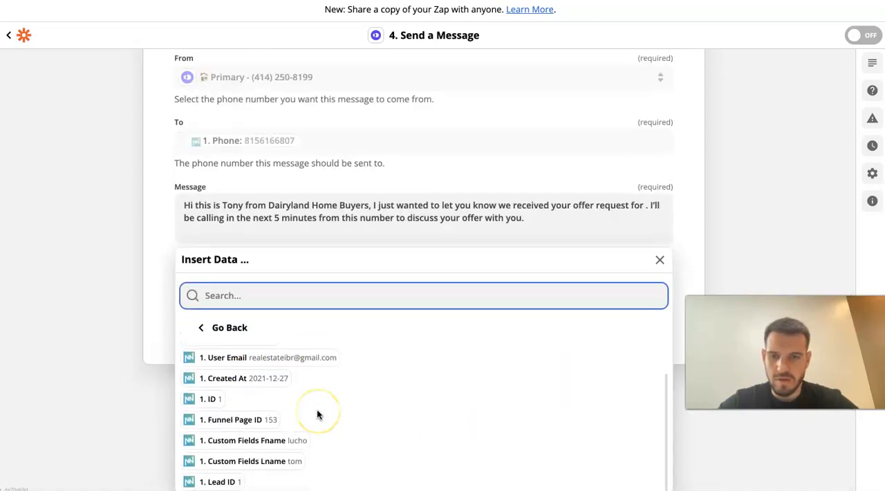
click(306, 443)
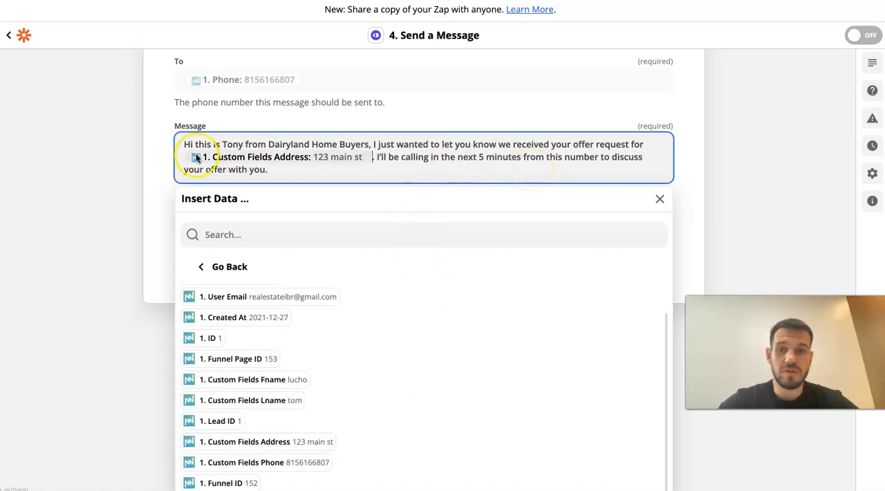
- Finish setting up the Send a Message action, skip its test and add another action below it
click(159, 167)
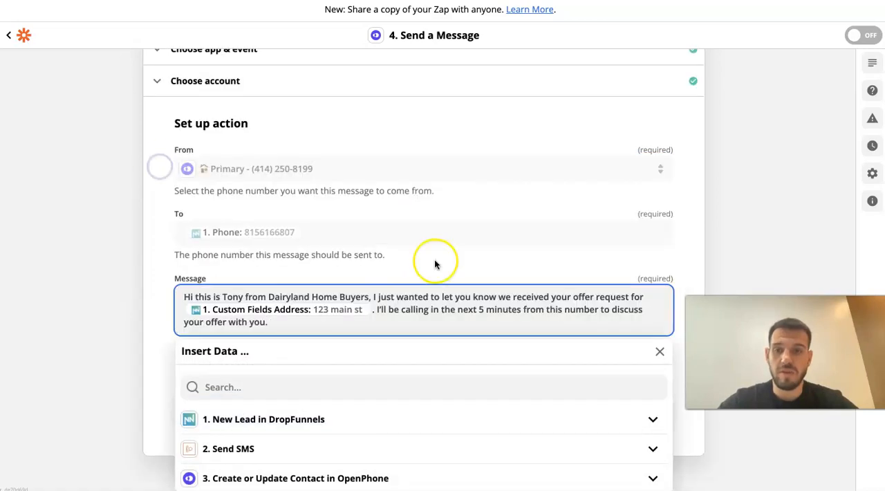
click(508, 251)
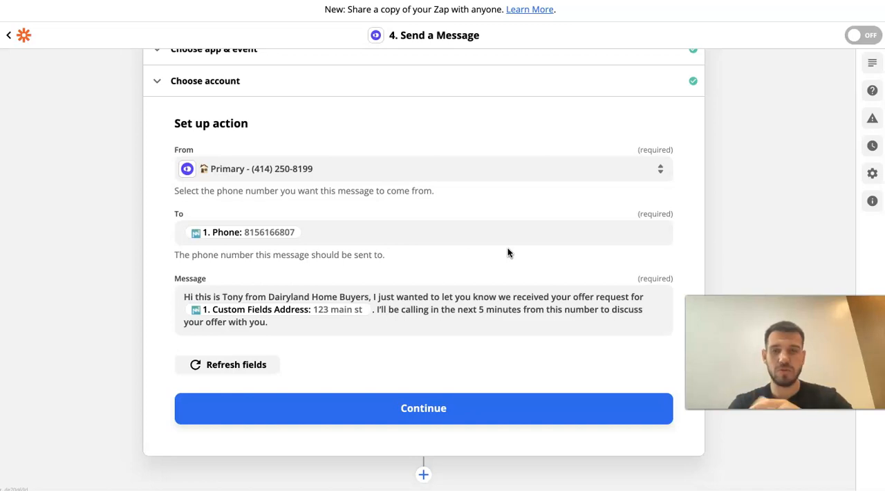
click(463, 403)
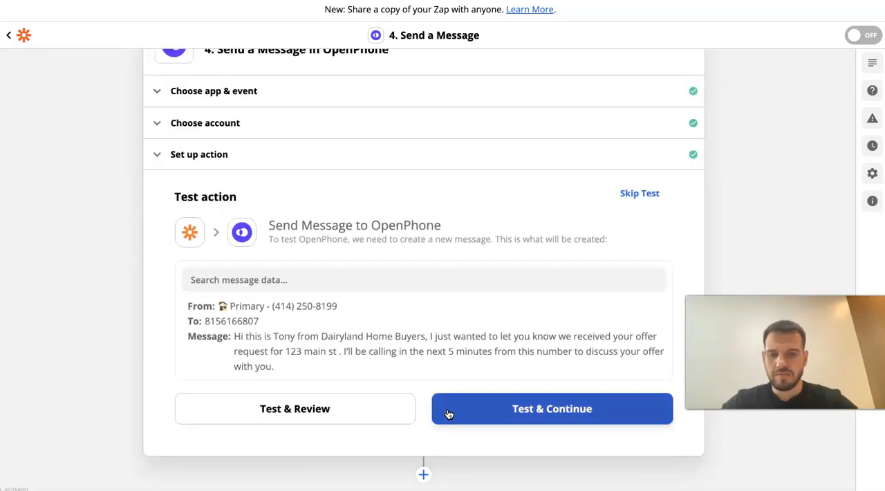
click(630, 192)
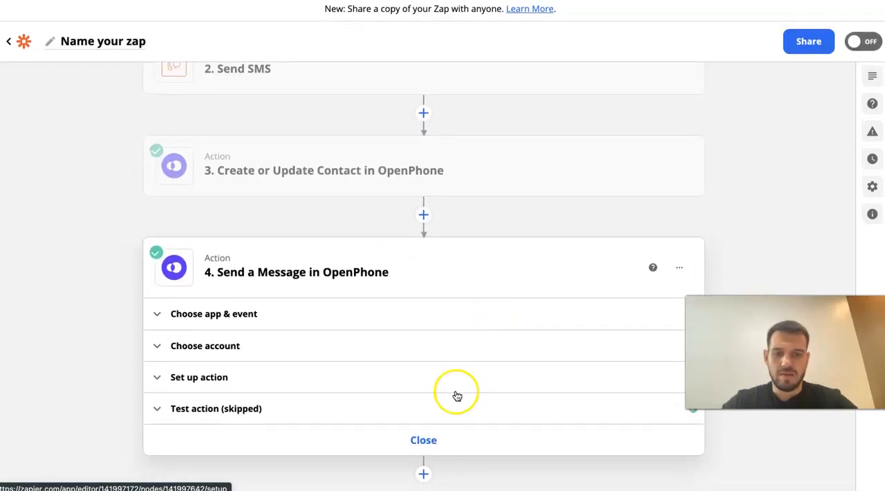
click(424, 475)
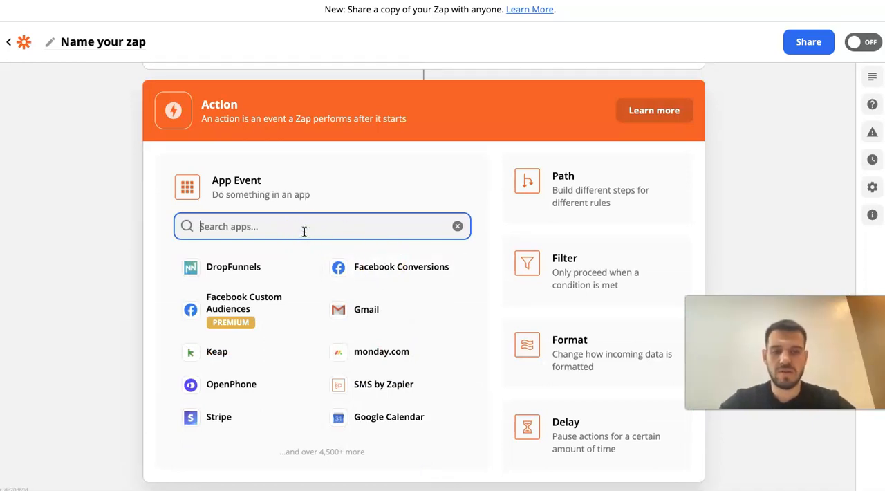
text(rei)
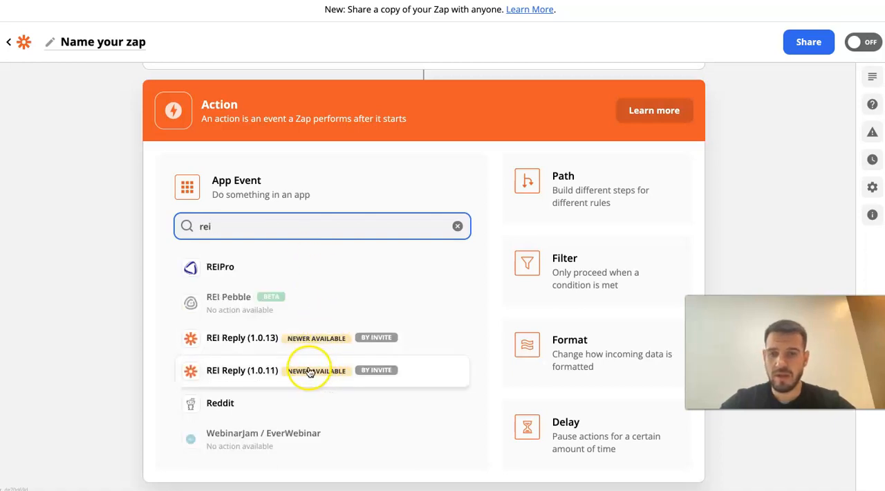
key(BackSpace)
key(BackSpace)
key(BackSpace)
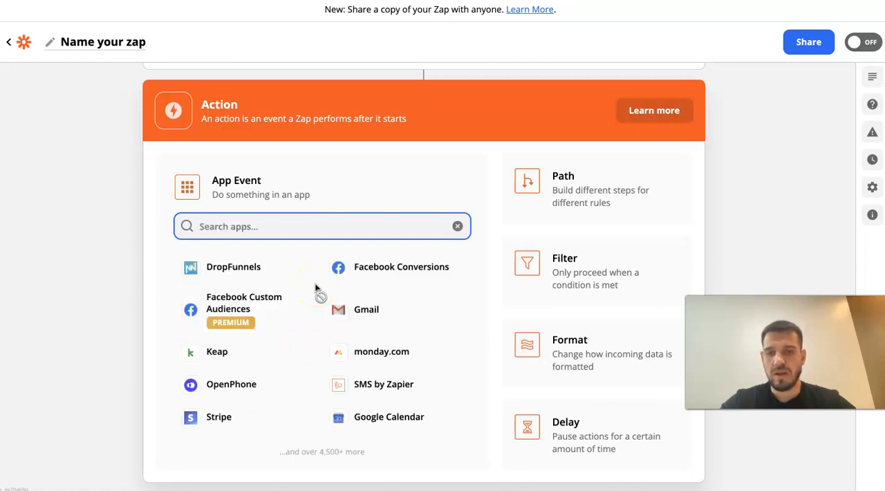
- Choose Email by Zapier for step 5 with the Send Outbound Email event and continue to its setup
text(email)
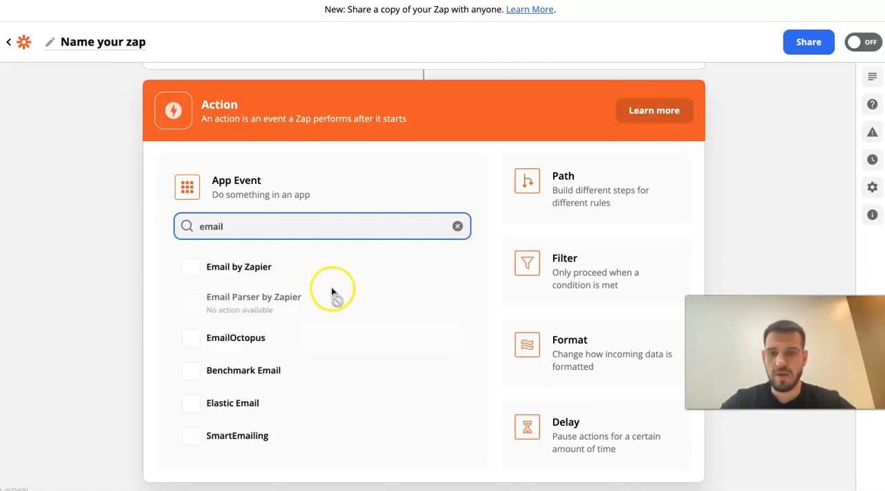
click(326, 268)
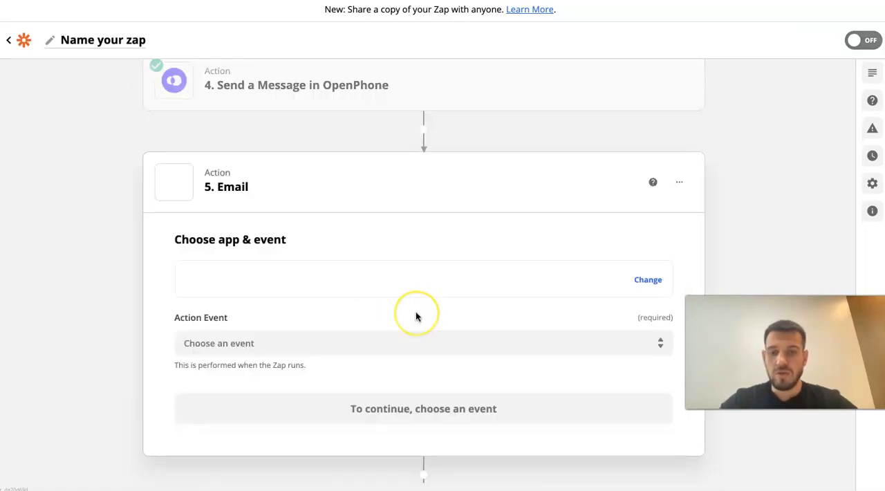
click(369, 339)
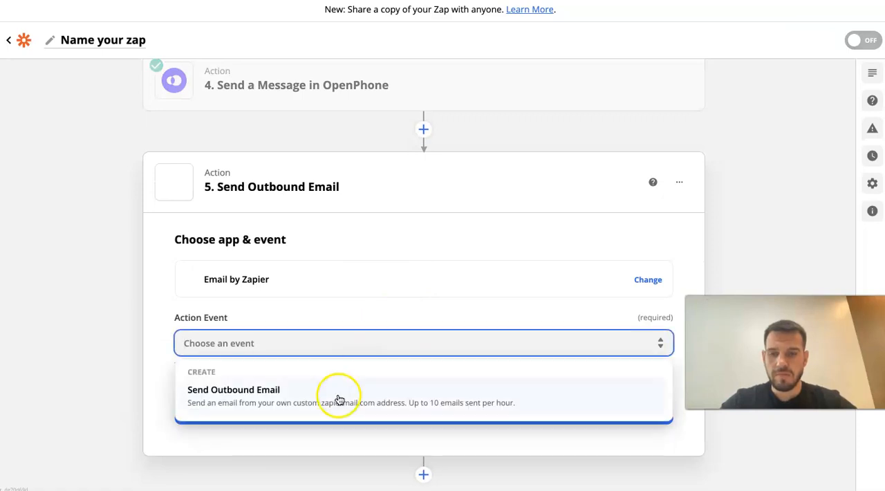
click(505, 397)
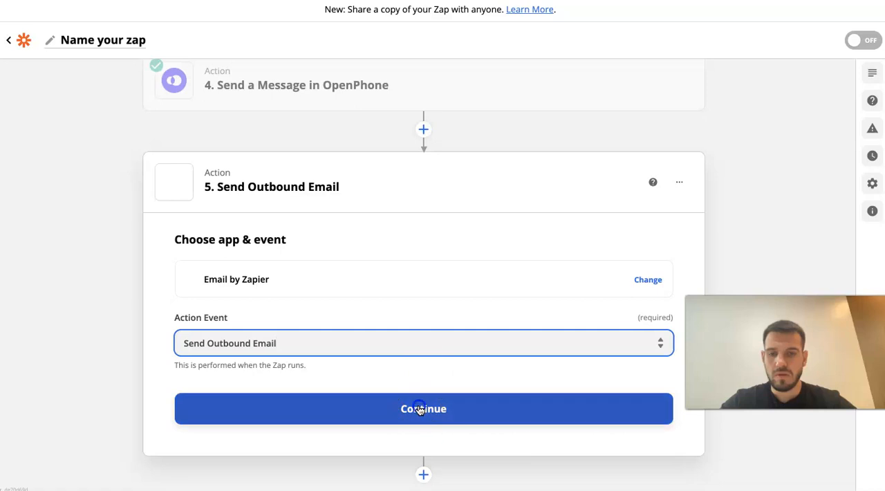
click(420, 408)
- Enter the company's contact e-mail address as the outbound email's recipient
click(263, 177)
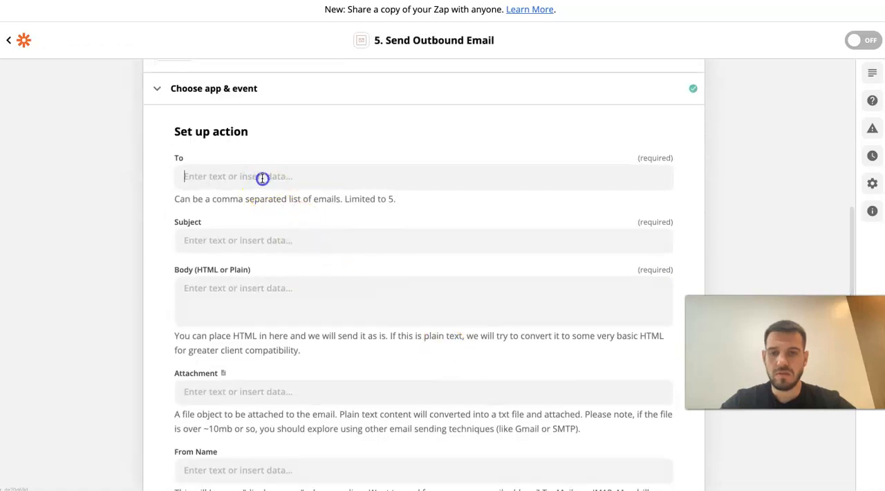
click(148, 167)
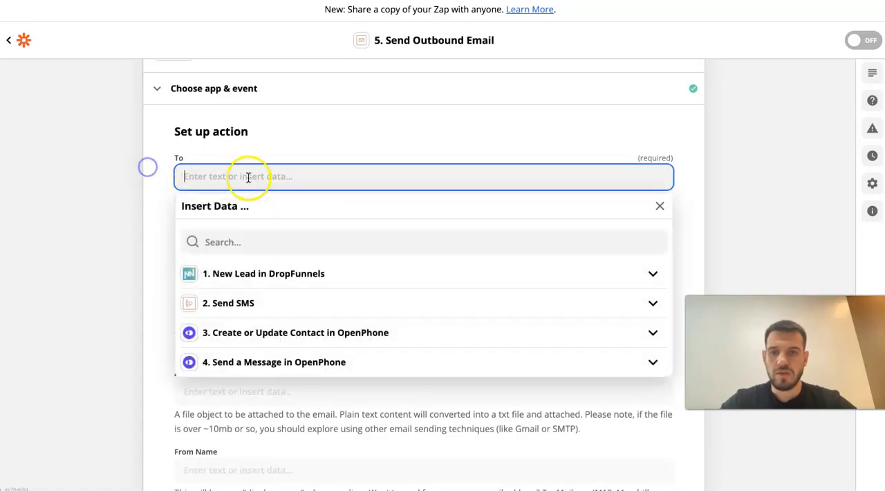
text(lu)
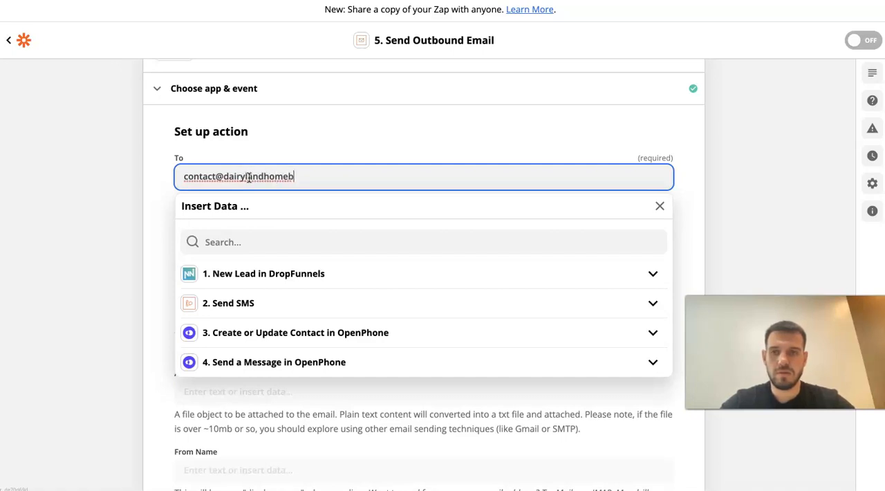
text(s.com)
click(280, 148)
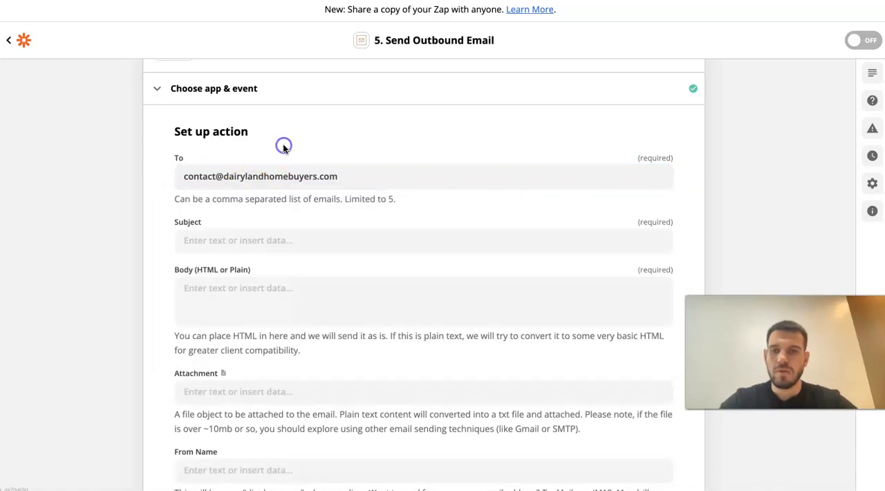
- Set the outbound email's subject to "New Facebook Ads Lead!"
click(248, 247)
text(New Facebook Ads Lead!)
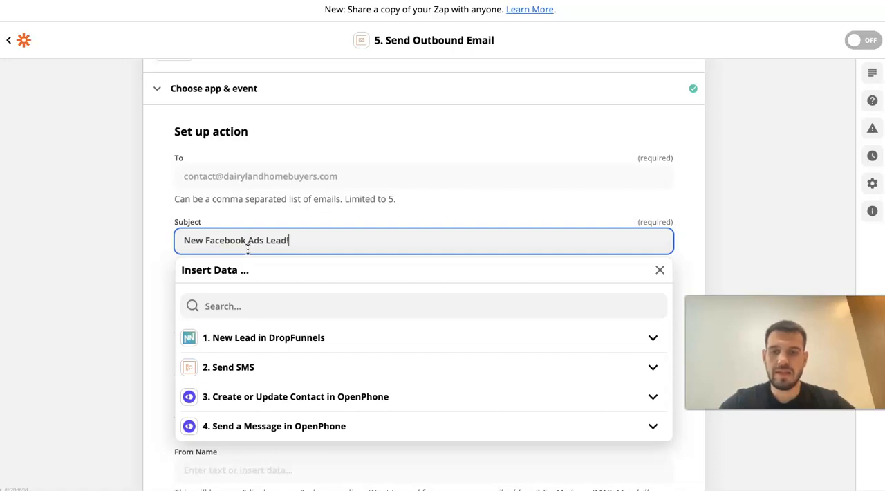
click(320, 207)
- Fill the outbound email's body with the DropFunnels lead's Custom Fields Fname, Lname, Address and Phone plus User Email, one line each after the name
click(287, 289)
click(286, 287)
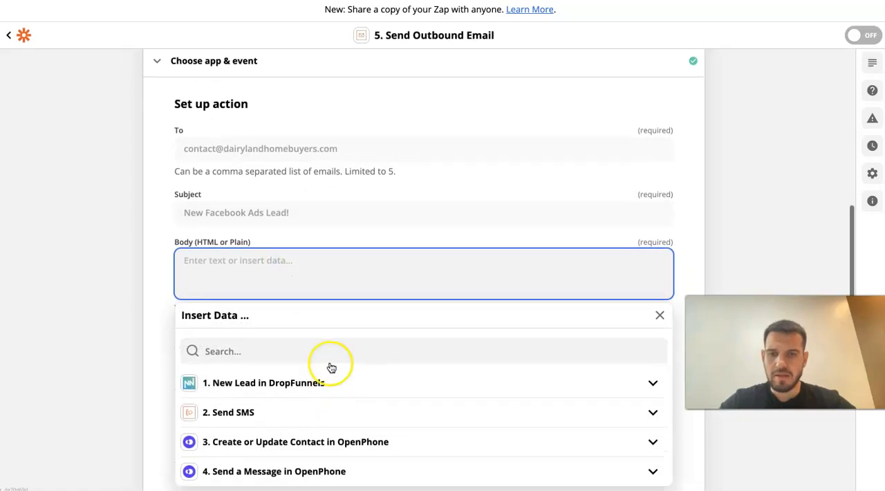
click(359, 384)
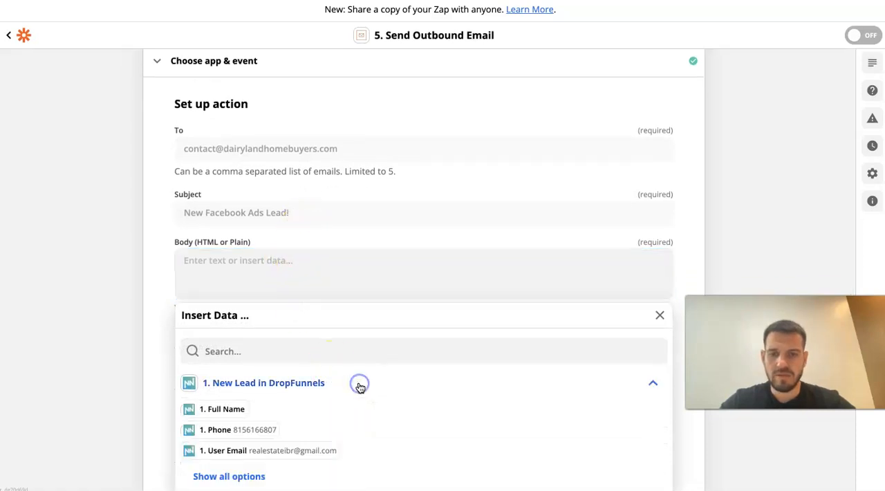
click(239, 362)
scroll(318, 369, down, 2)
click(296, 383)
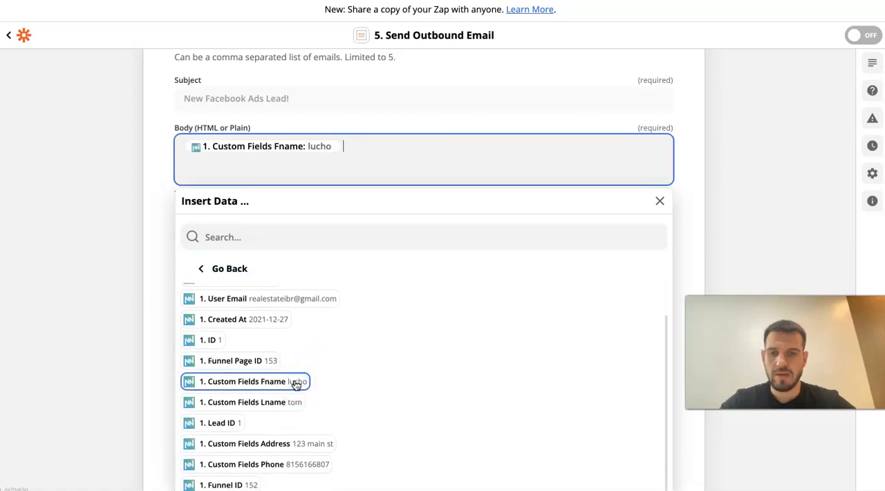
click(285, 403)
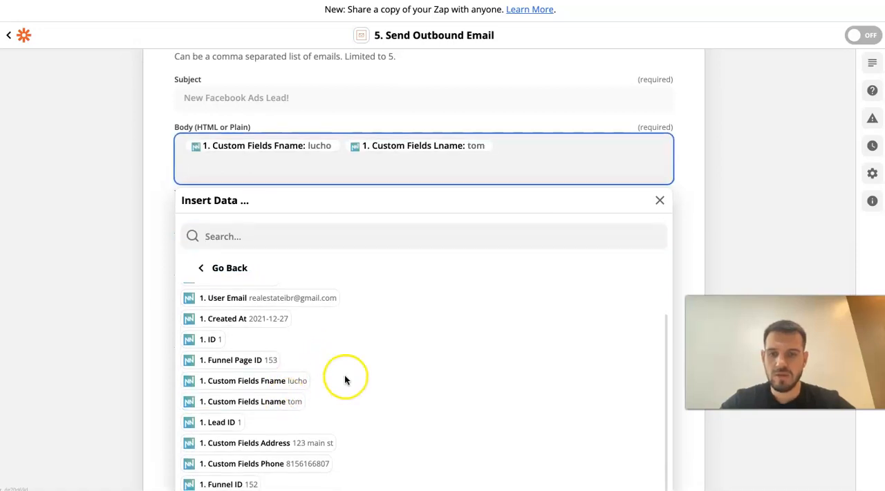
click(316, 369)
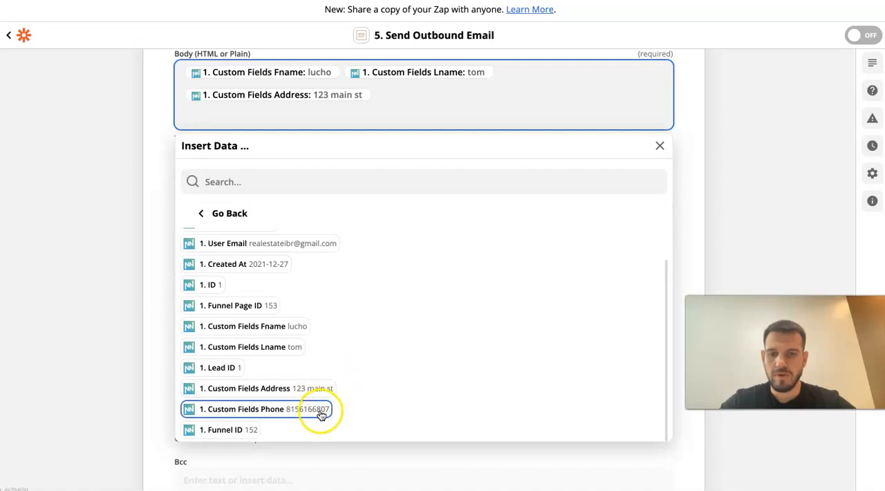
click(321, 409)
key(Return)
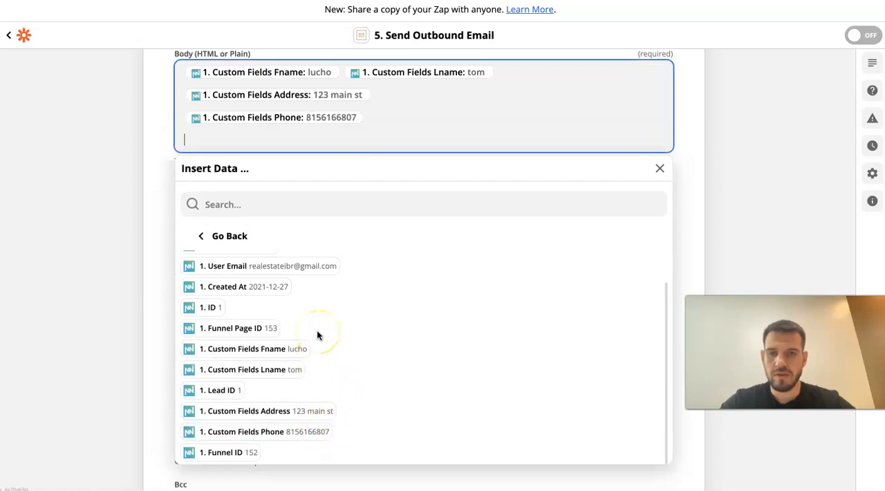
click(301, 271)
click(155, 192)
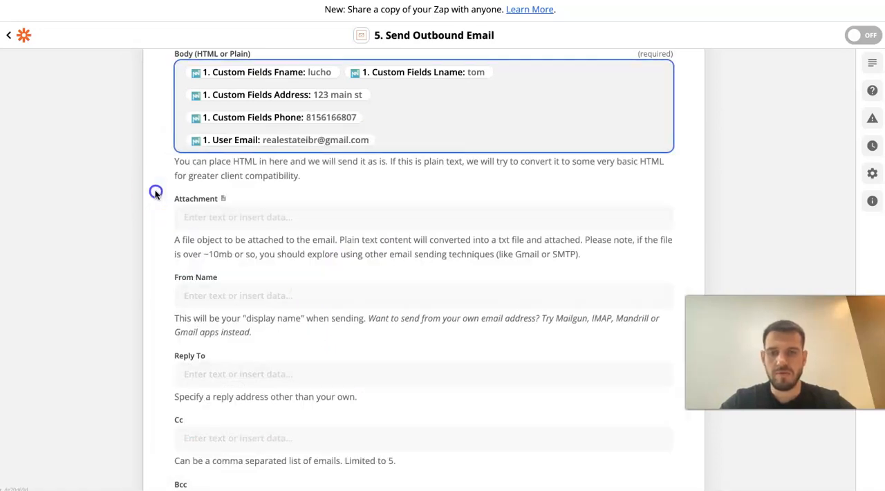
- Continue past the Send Outbound Email setup with its remaining fields at their defaults and skip its test
scroll(456, 258, down, 3)
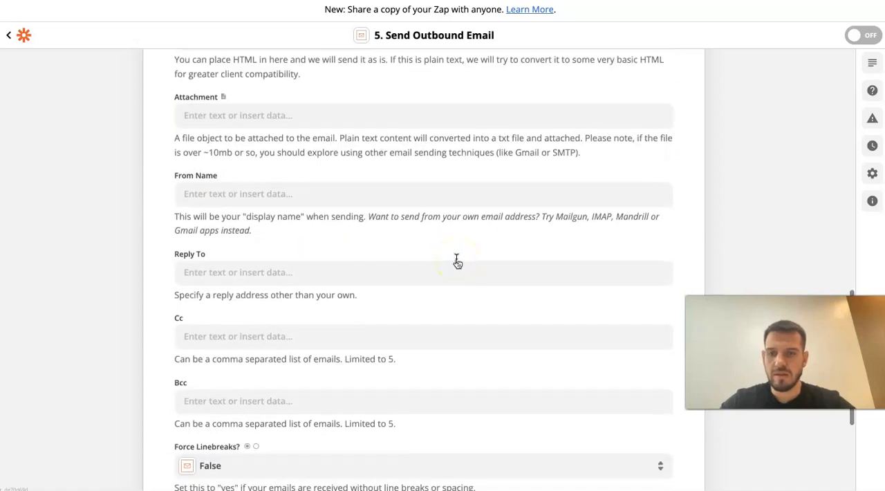
scroll(457, 260, down, 4)
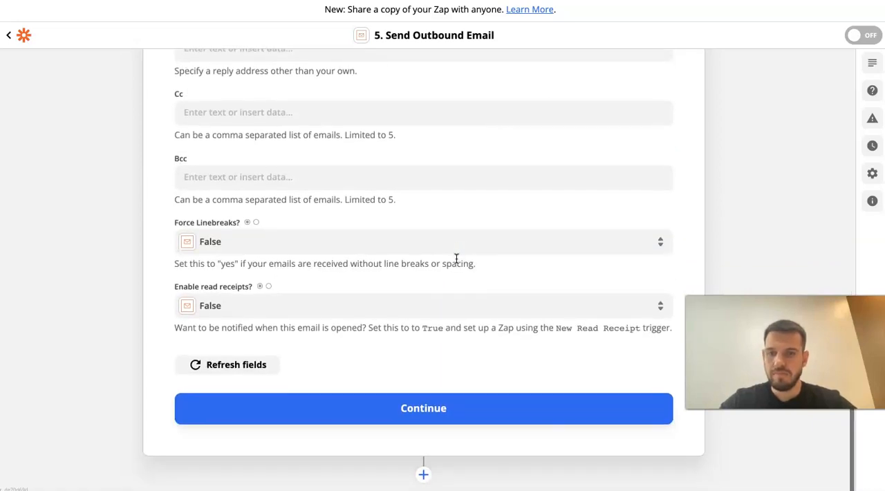
click(438, 410)
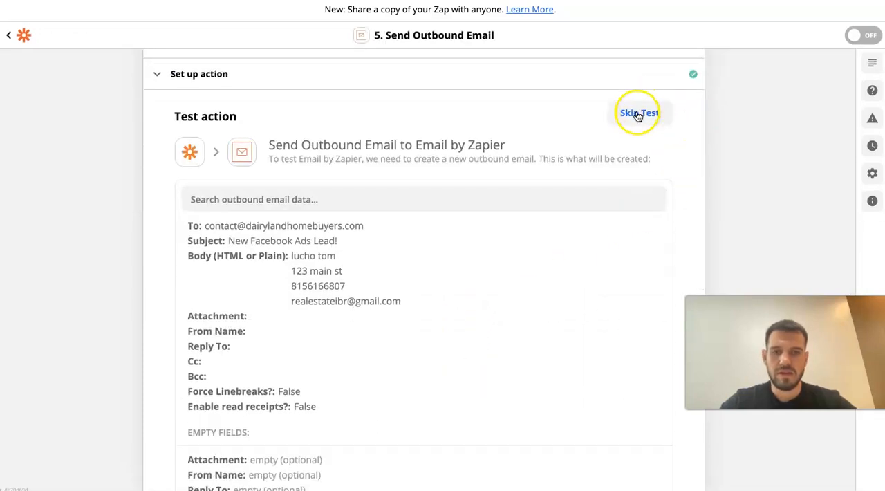
click(638, 115)
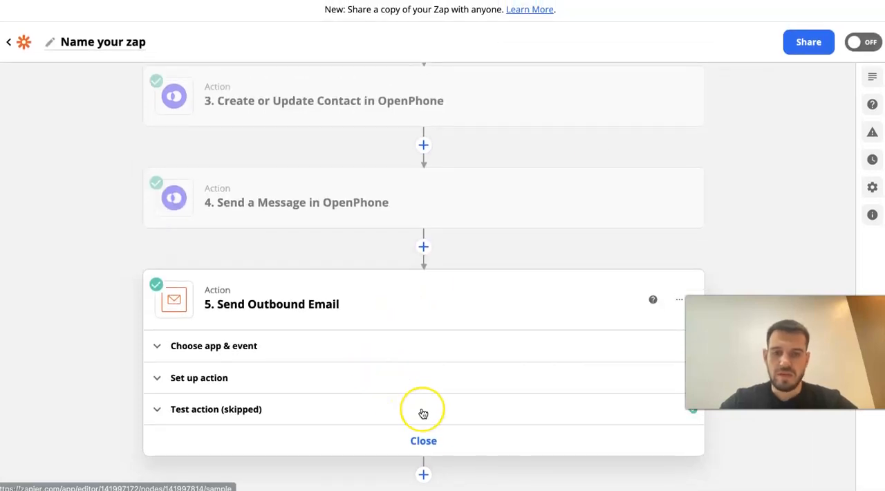
- Add a Gmail action as step 6 with the Send Email event and continue to its account selection
click(423, 475)
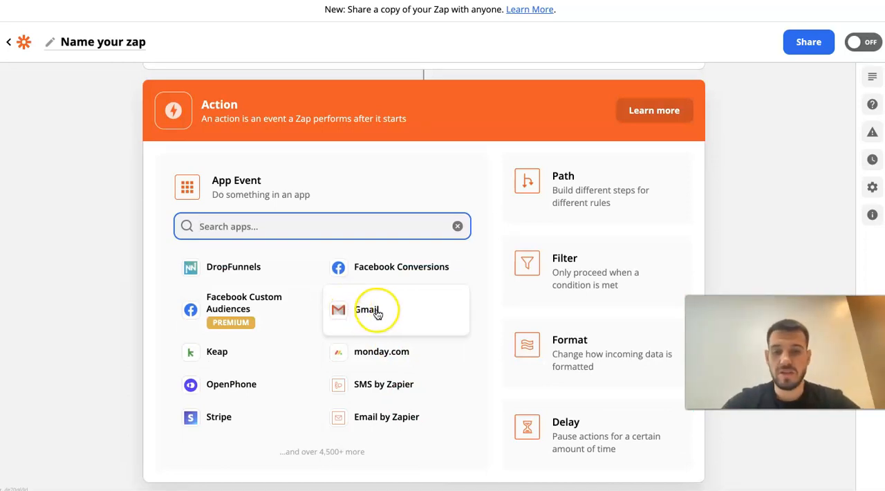
click(406, 310)
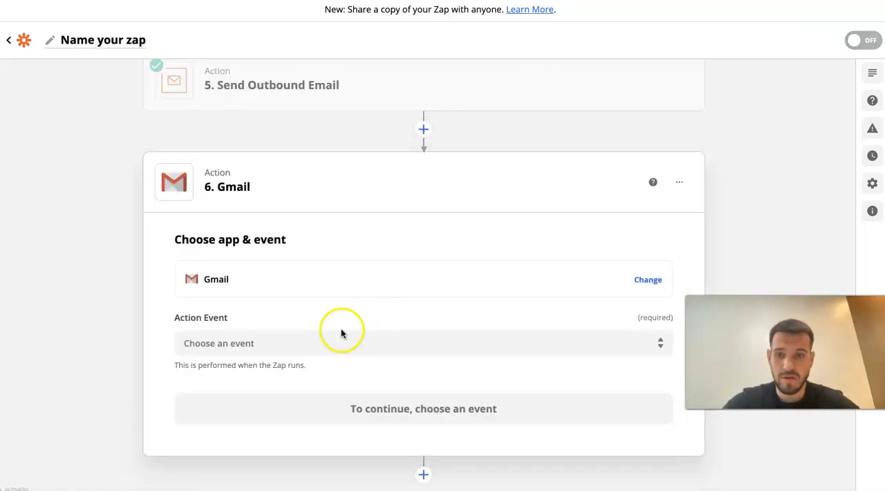
click(333, 338)
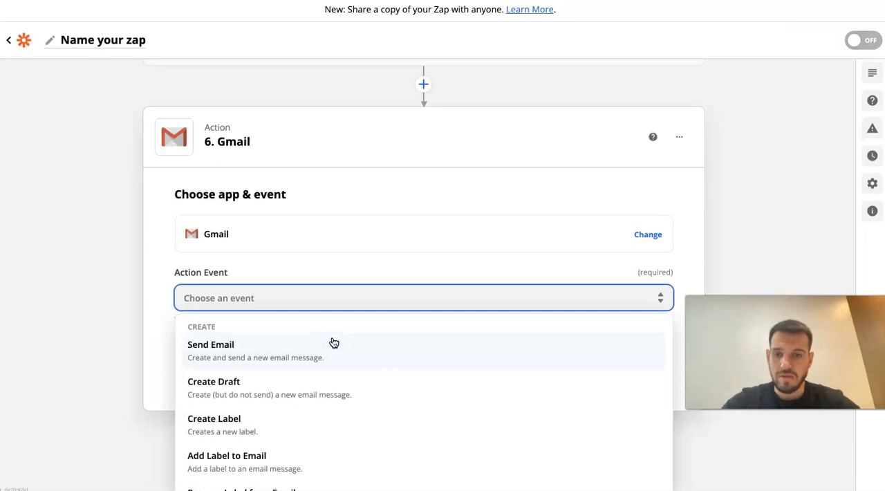
scroll(334, 340, down, 1)
scroll(325, 340, up, 1)
click(316, 341)
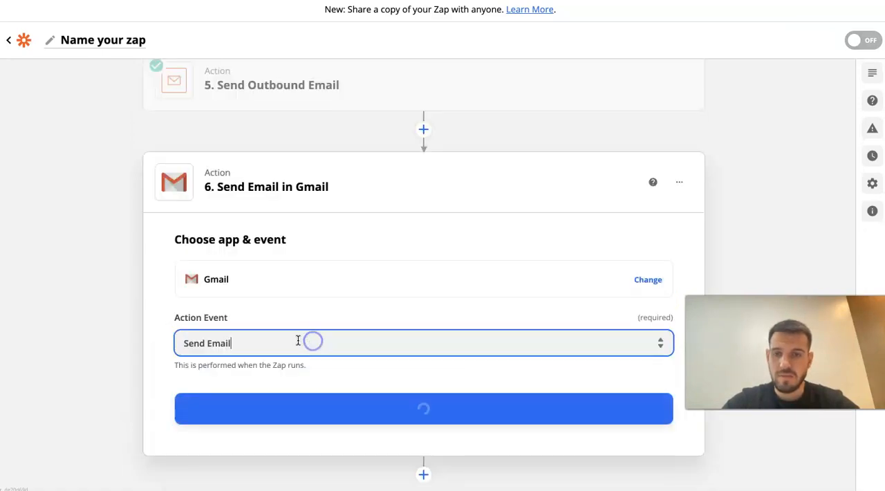
click(385, 408)
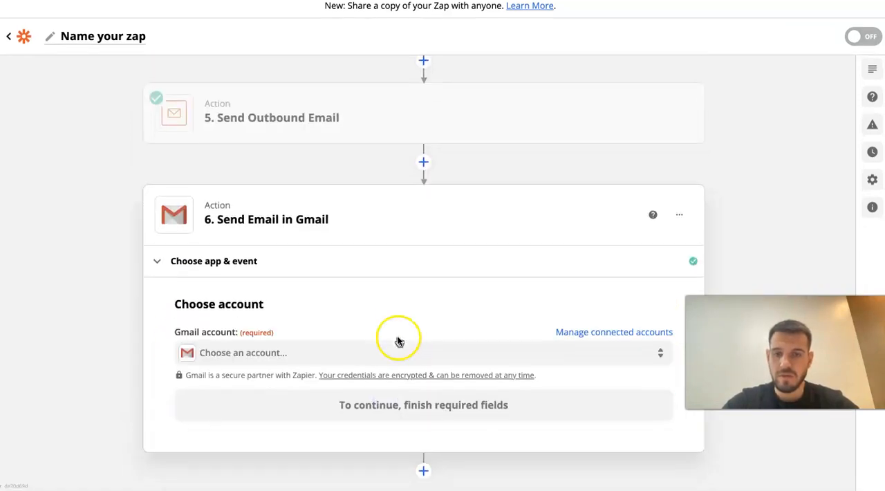
- Choose the connected Gmail account for the Send Email action and continue to its setup
click(338, 354)
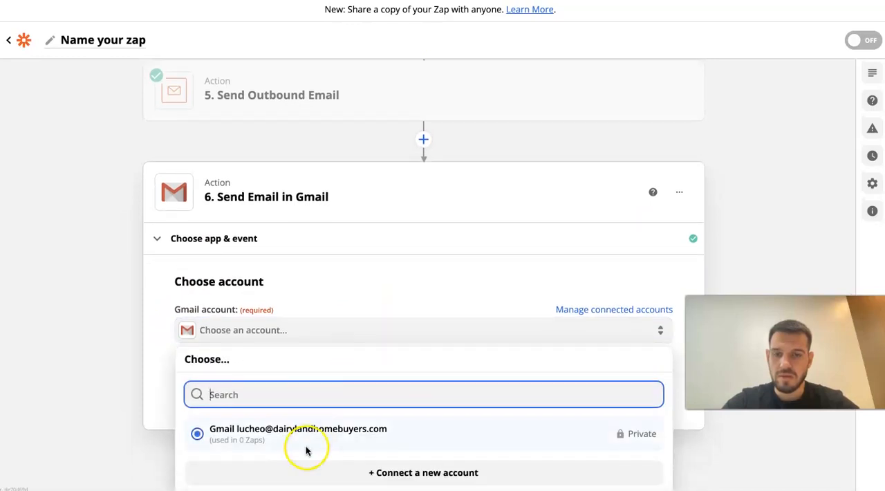
click(307, 443)
click(382, 417)
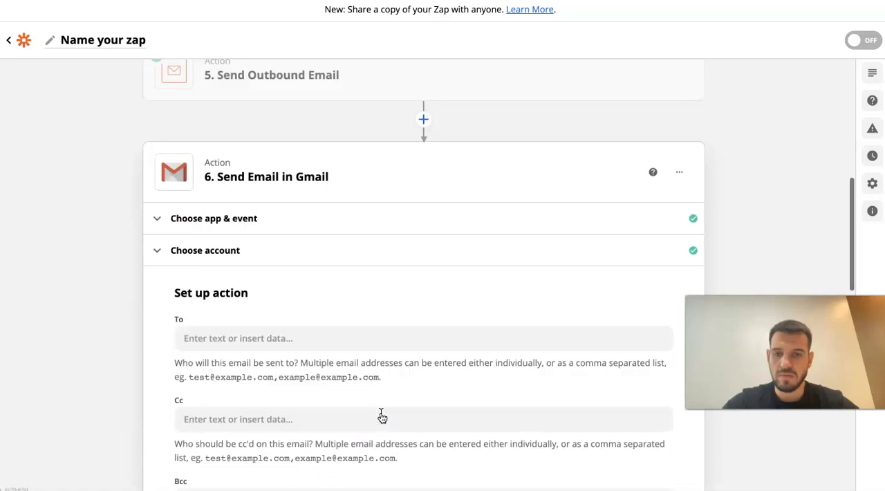
- Insert the User Email field from New Lead in DropFunnels as the Gmail message's recipient
click(278, 209)
click(285, 305)
click(263, 373)
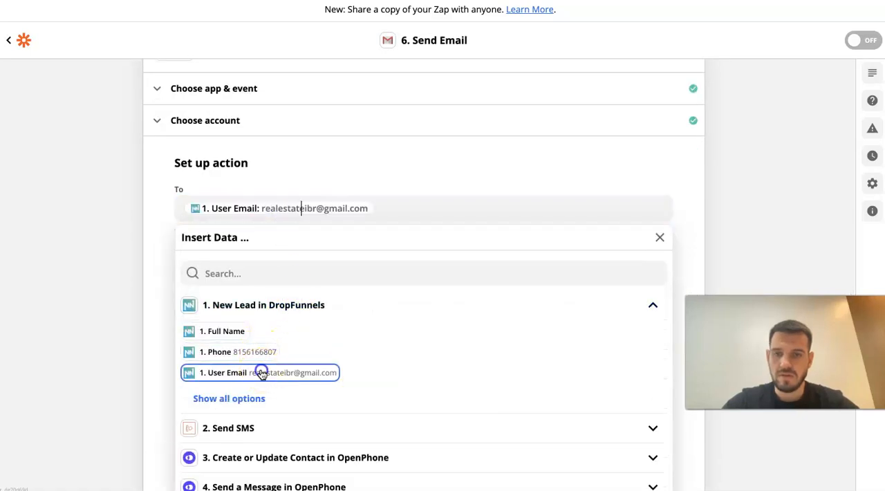
click(150, 247)
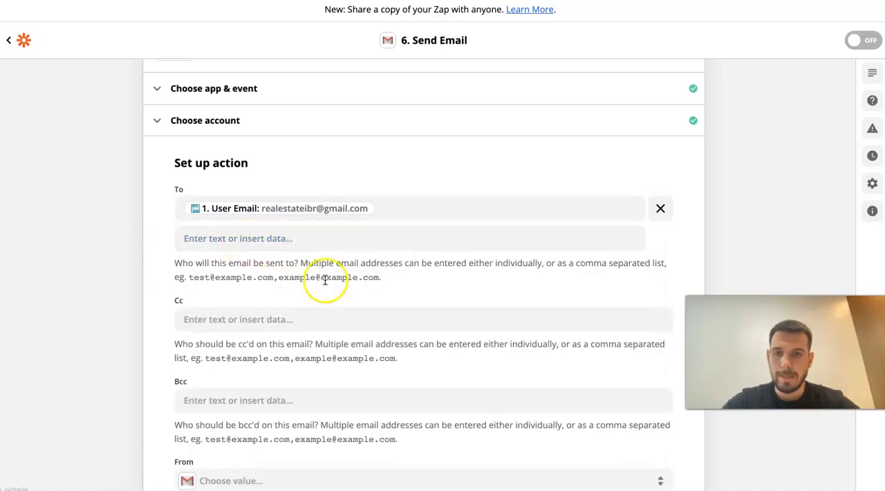
- Send the Gmail message from the company's contact e-mail address and enter the sender's first name as From Name
scroll(325, 280, down, 5)
click(294, 275)
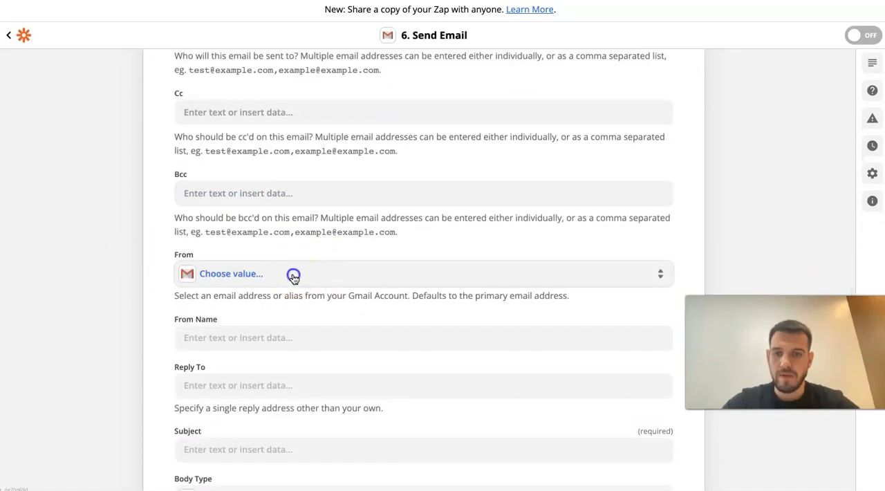
click(199, 419)
scroll(294, 310, down, 1)
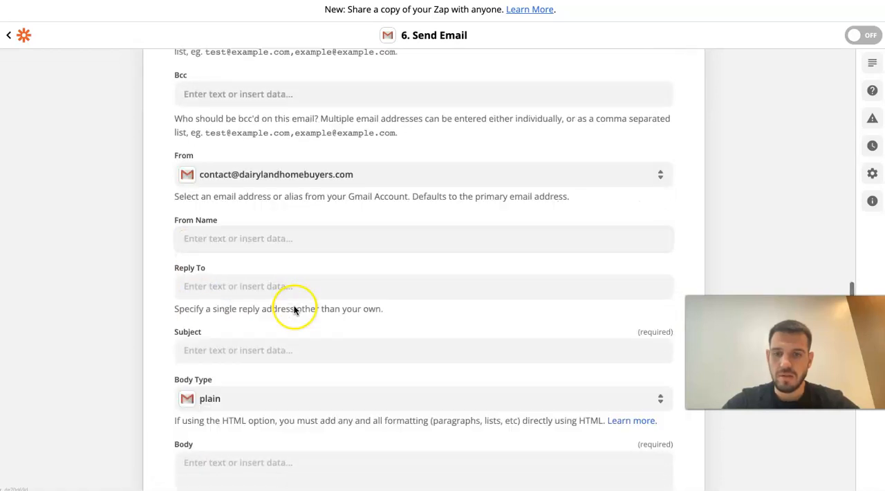
click(251, 239)
text(To)
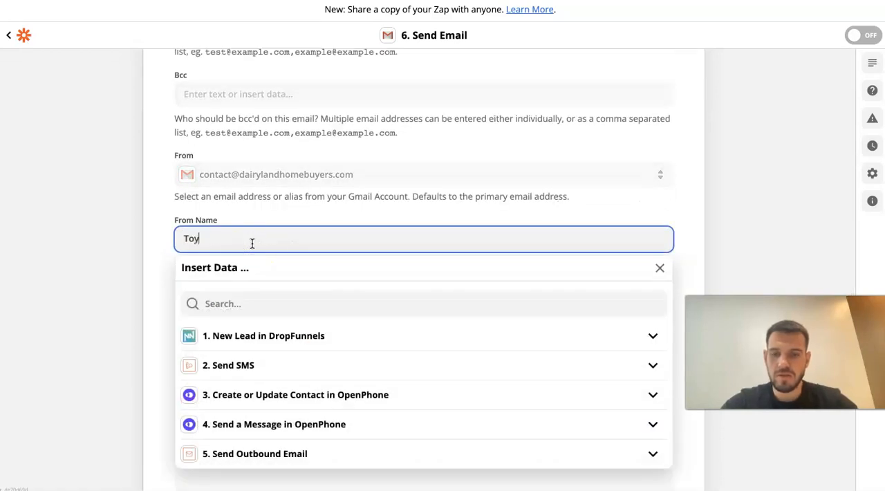
text(ny)
click(152, 201)
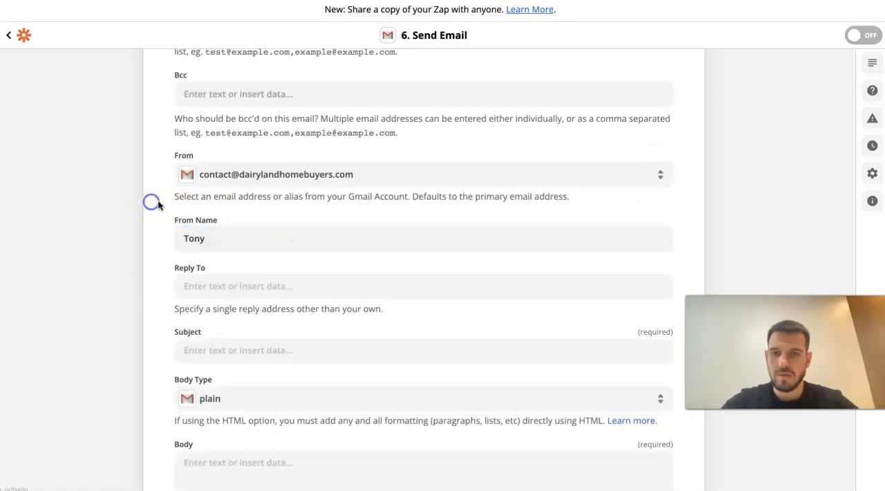
- Enter the company's contact e-mail address as the Gmail message's Reply To address
click(278, 289)
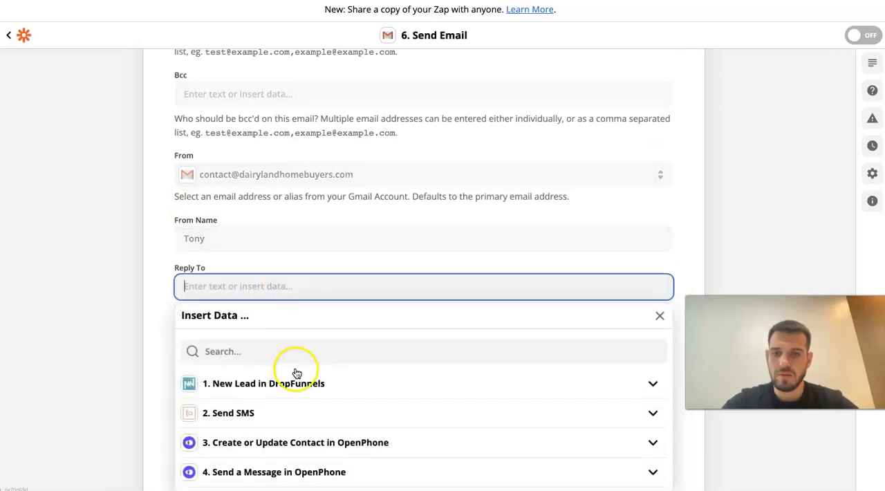
click(163, 248)
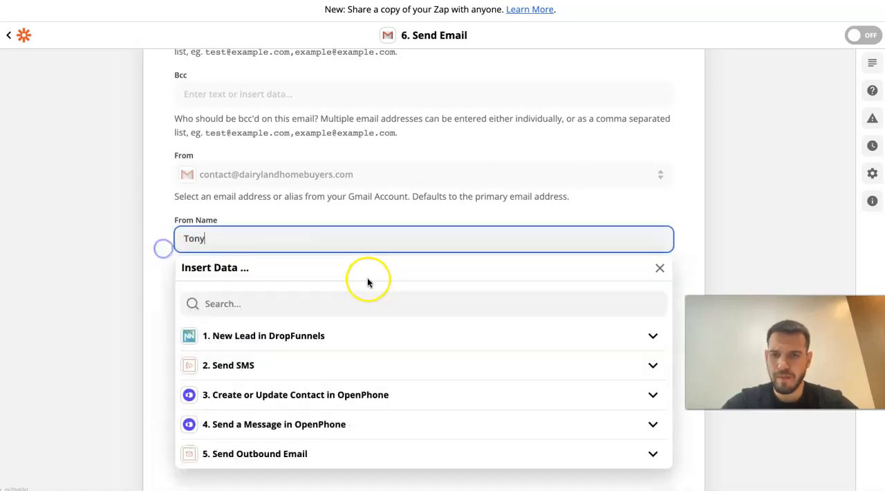
scroll(349, 249, down, 1)
click(142, 207)
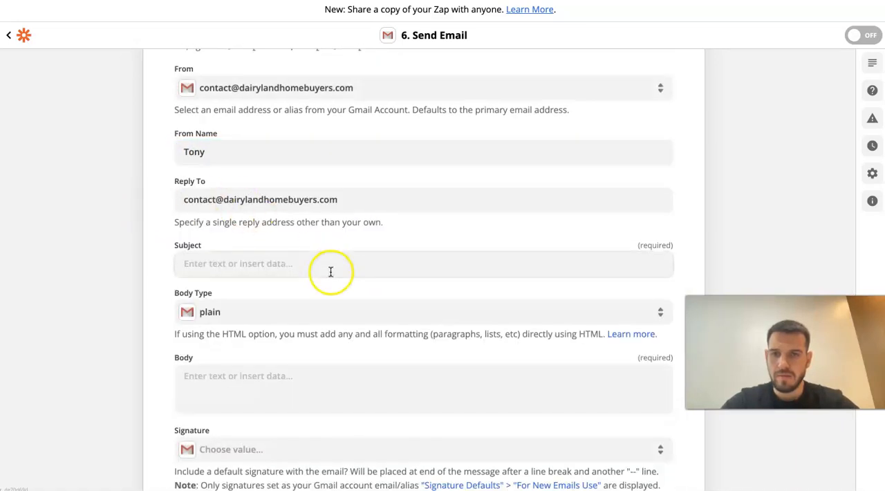
- Set the Gmail message's subject to "Thanks for requesting a cash offer!"
scroll(330, 272, down, 1)
click(297, 249)
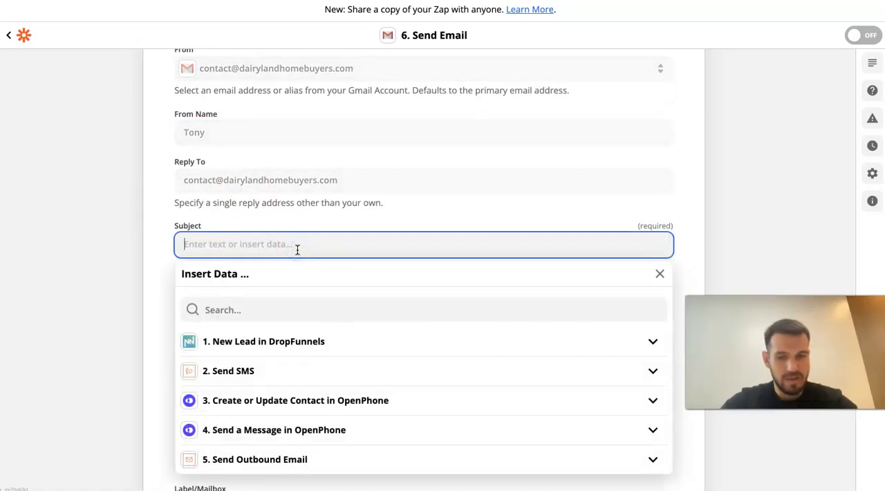
text(Hey)
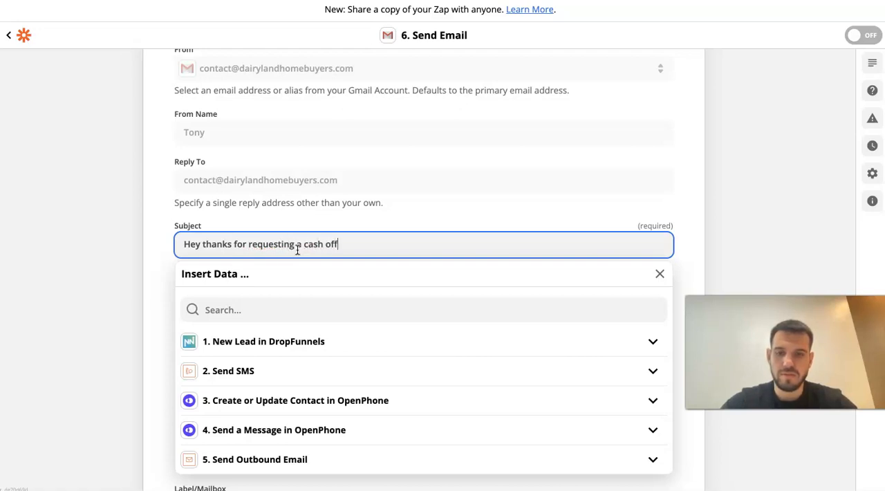
drag(205, 246, 136, 249)
text(T)
click(363, 244)
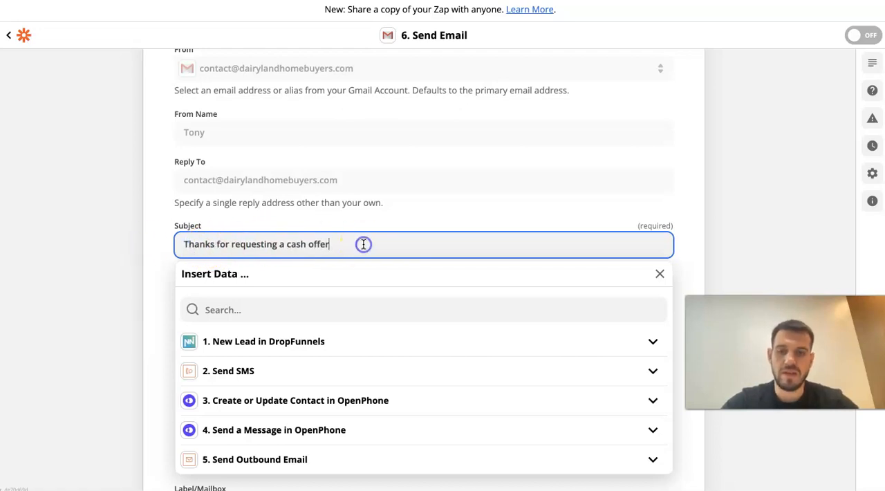
text(!)
click(150, 199)
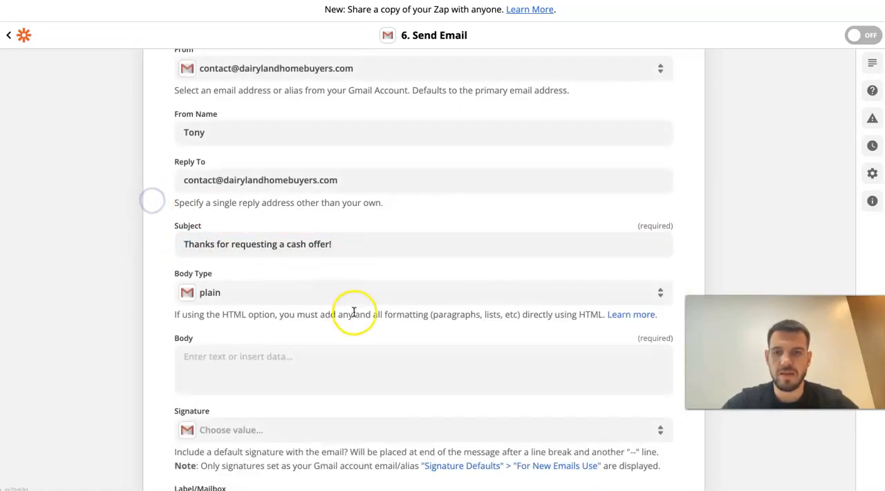
- Copy the outside-of-business-hours email template, from greeting to signature, from the TextEdit training document into the Gmail message's body
scroll(353, 312, down, 1)
click(353, 311)
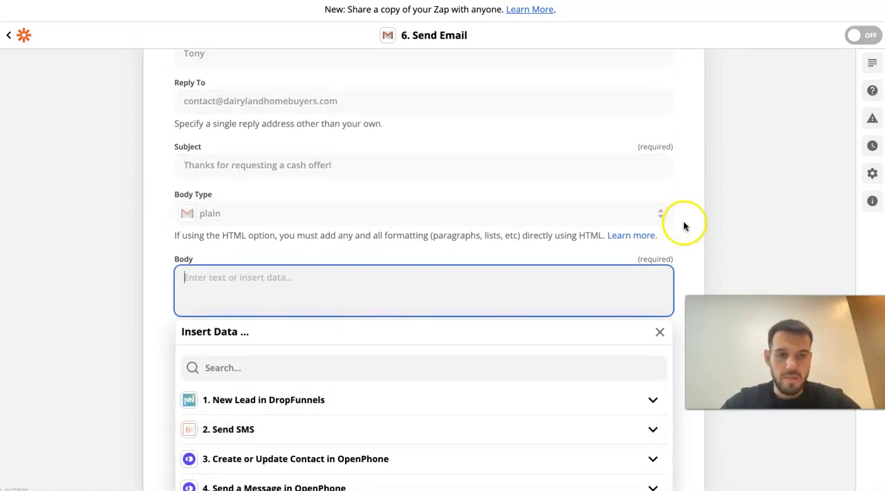
click(683, 223)
mouse_move(733, 489)
click(786, 483)
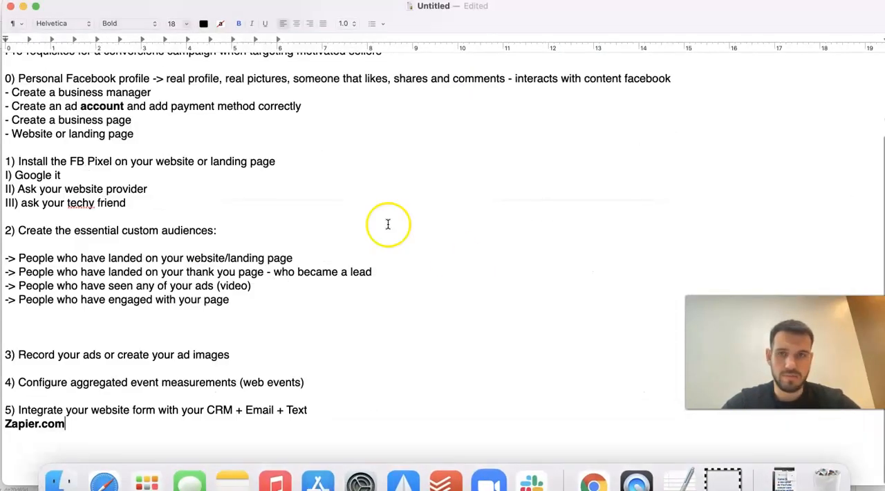
click(23, 7)
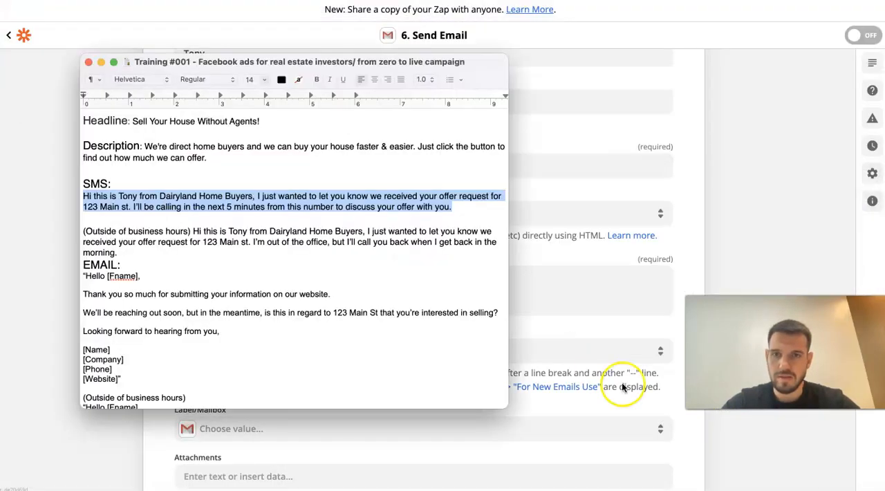
scroll(340, 282, down, 5)
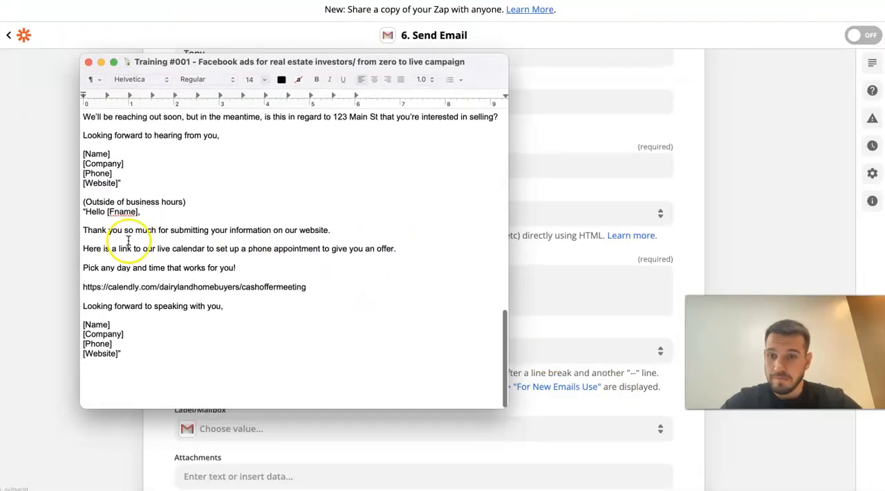
drag(82, 211, 217, 349)
key(super+c)
click(529, 287)
click(306, 280)
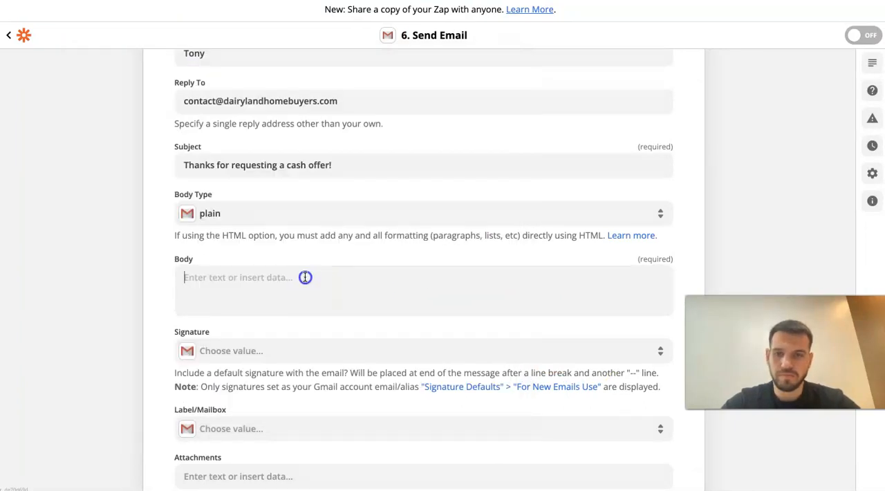
key(super+v)
- Remove the quotation marks around the email text in the Gmail message's body
click(253, 253)
key(BackSpace)
scroll(256, 252, up, 5)
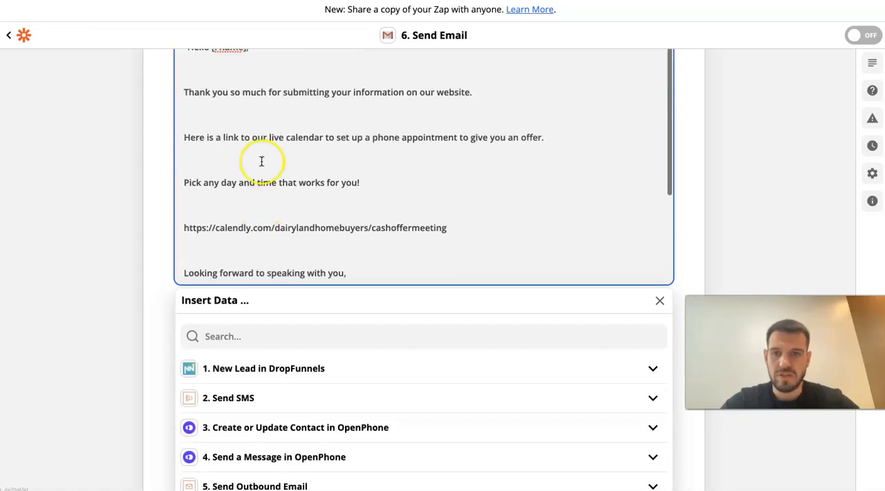
scroll(352, 218, up, 2)
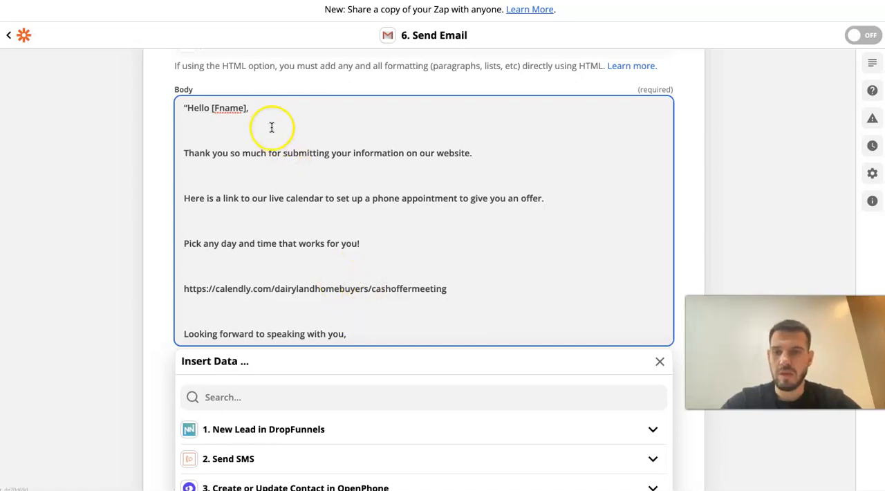
click(187, 108)
key(BackSpace)
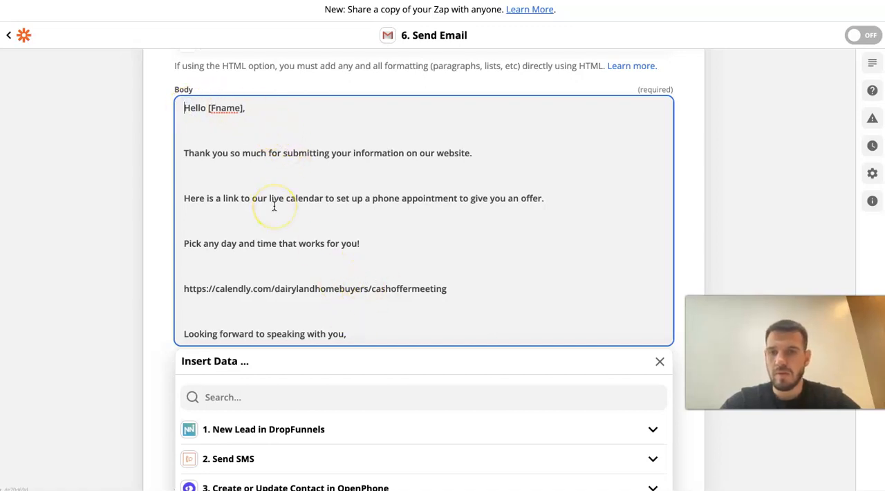
- Replace the [Fname] placeholder in the greeting with the Custom Fields Fname field from New Lead in DropFunnels
drag(243, 108, 222, 108)
key(BackSpace)
click(207, 108)
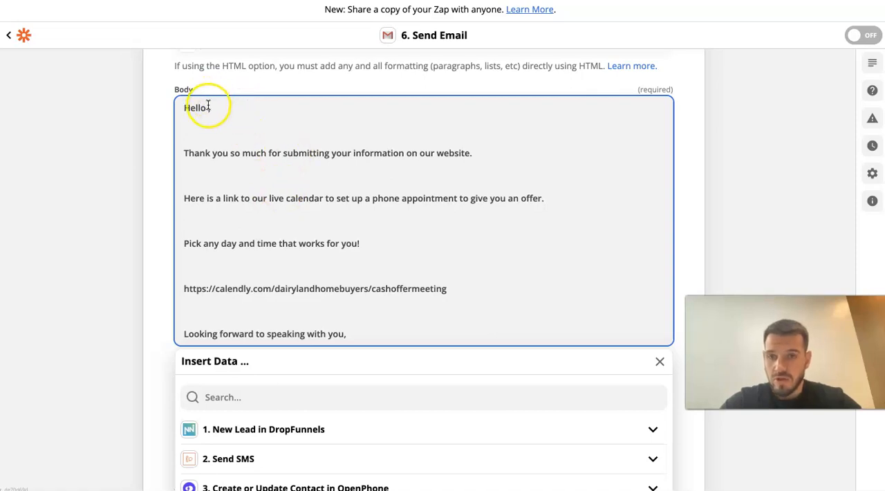
click(330, 434)
click(240, 400)
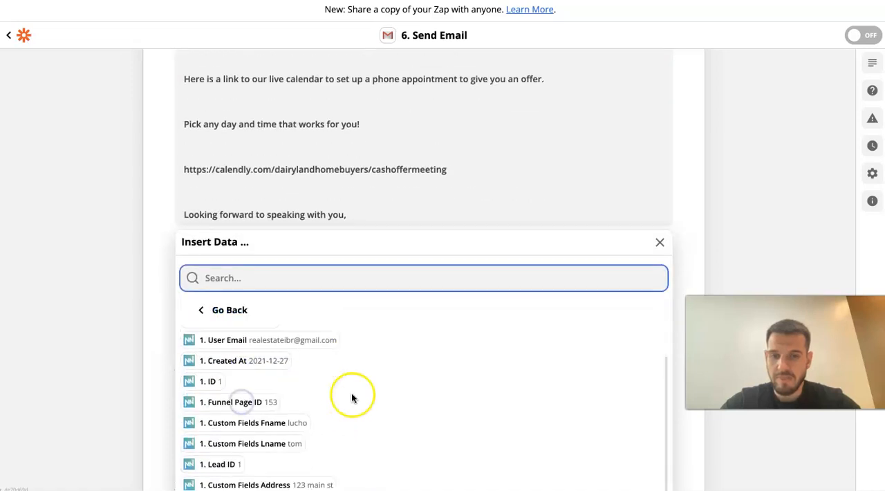
click(302, 419)
scroll(366, 323, down, 5)
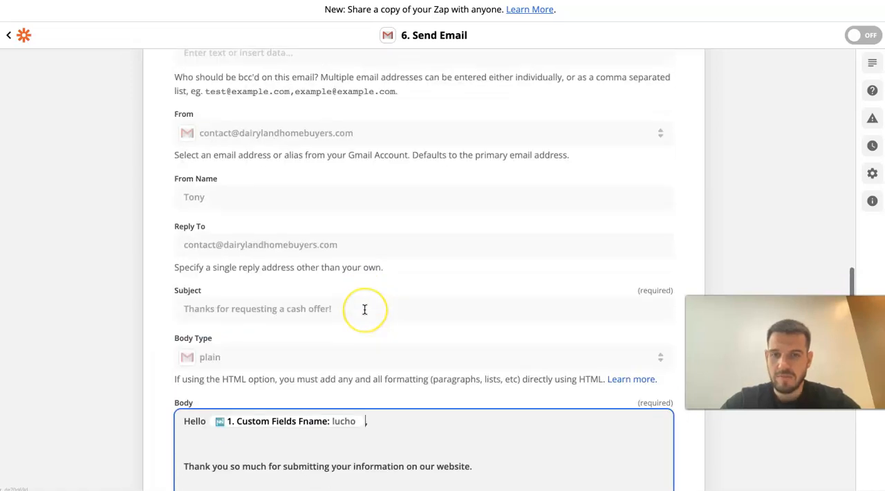
key(BackSpace)
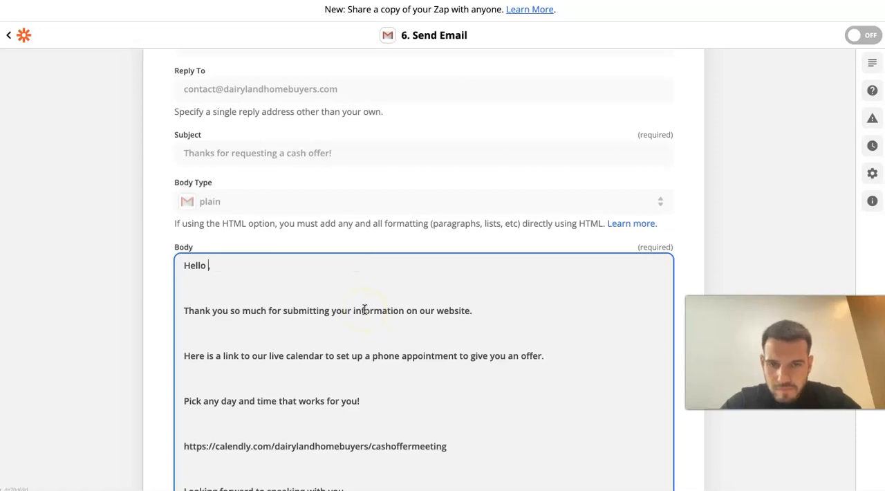
key(ctrl+z)
key(BackSpace)
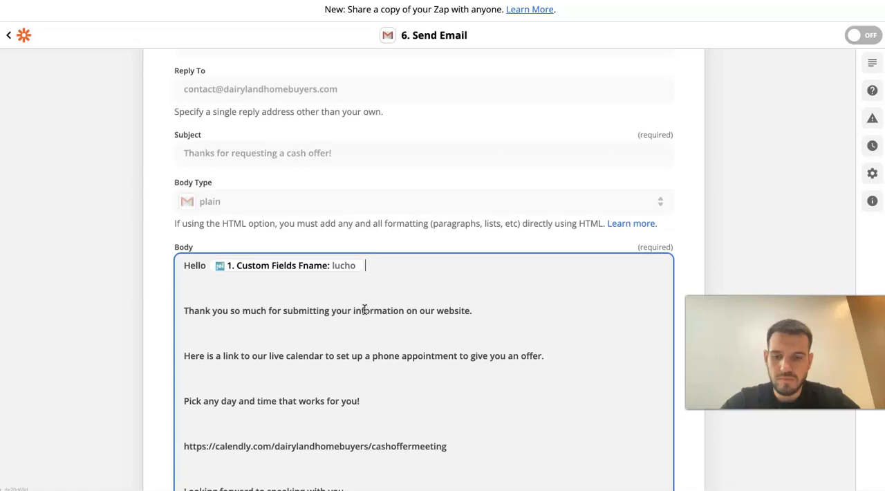
- Replace the [Name] placeholder in the email signature with the sender's first name and delete the [Company] placeholder
scroll(415, 339, down, 5)
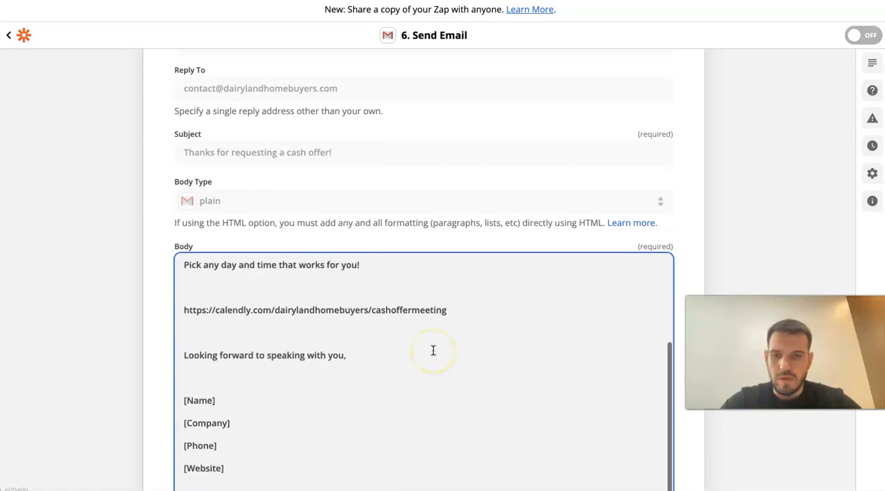
drag(215, 321, 164, 321)
text(Tony)
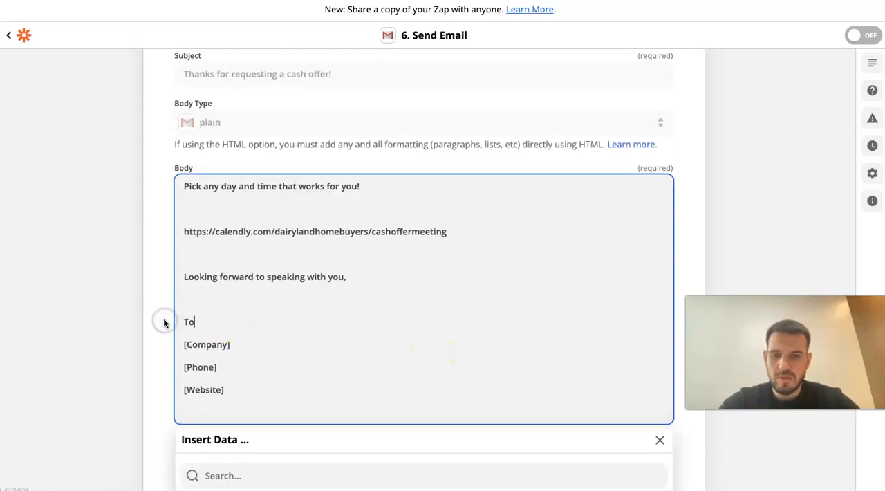
drag(237, 336, 154, 336)
key(BackSpace)
key(BackSpace)
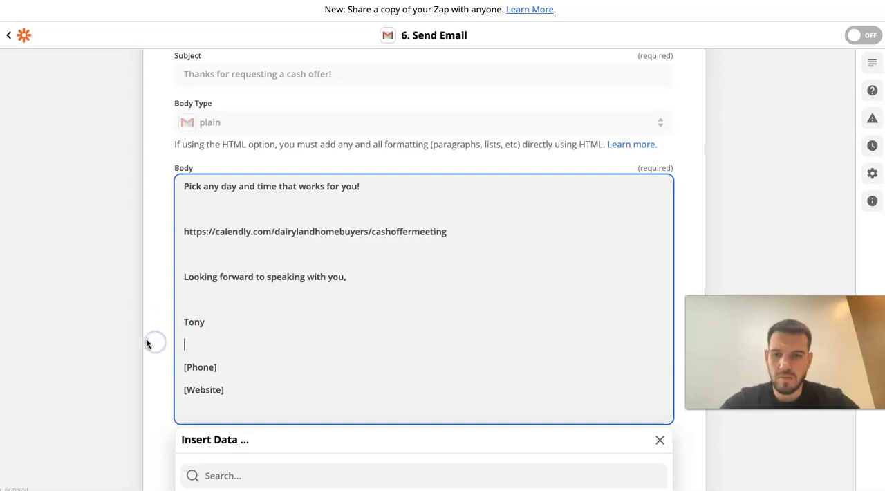
- Replace the signature's [Phone] and [Website] placeholders with the company's phone number and dairylandhomebuyers.com
drag(213, 341, 155, 350)
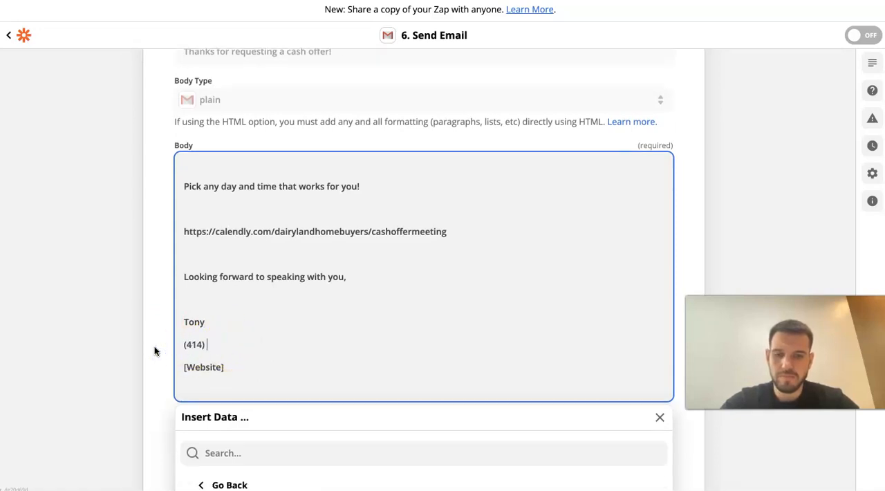
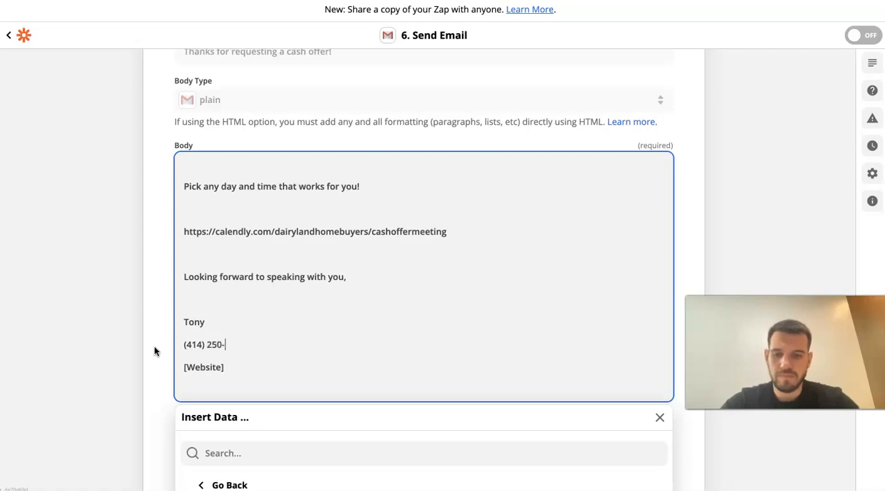
drag(225, 367, 188, 370)
text(dairyl)
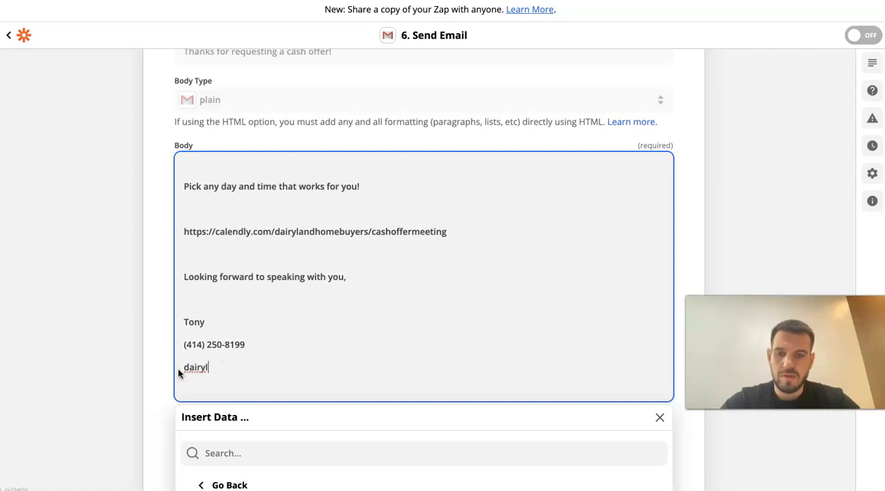
text(andhomebuyers.com)
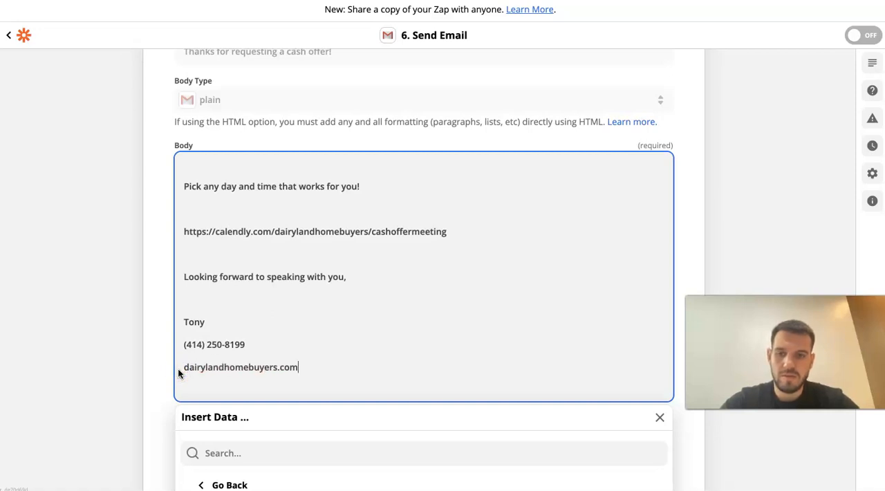
- Finish setting up the Gmail Send Email action without a signature, label or attachment and skip its test
click(160, 266)
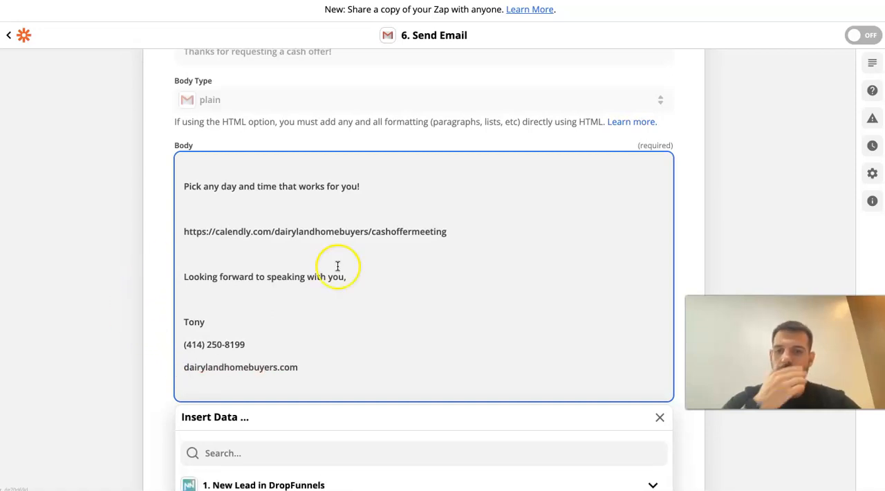
click(153, 176)
scroll(459, 262, down, 3)
click(698, 253)
scroll(580, 346, down, 2)
click(679, 401)
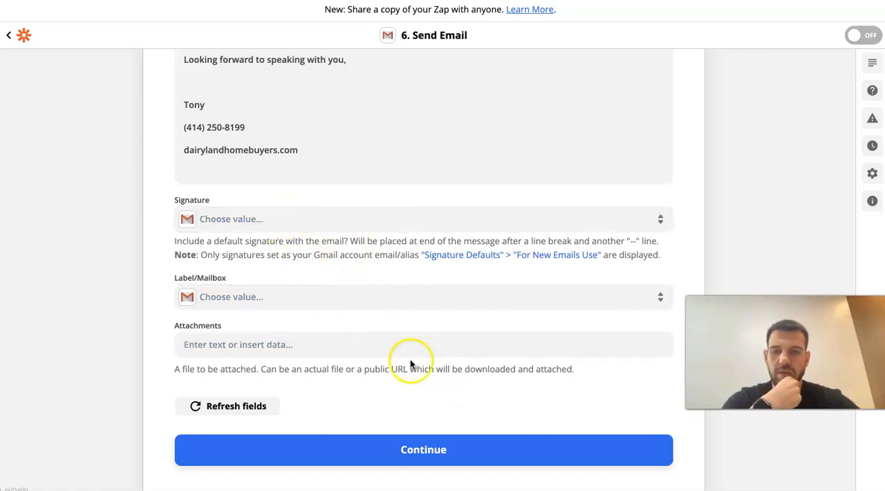
click(434, 453)
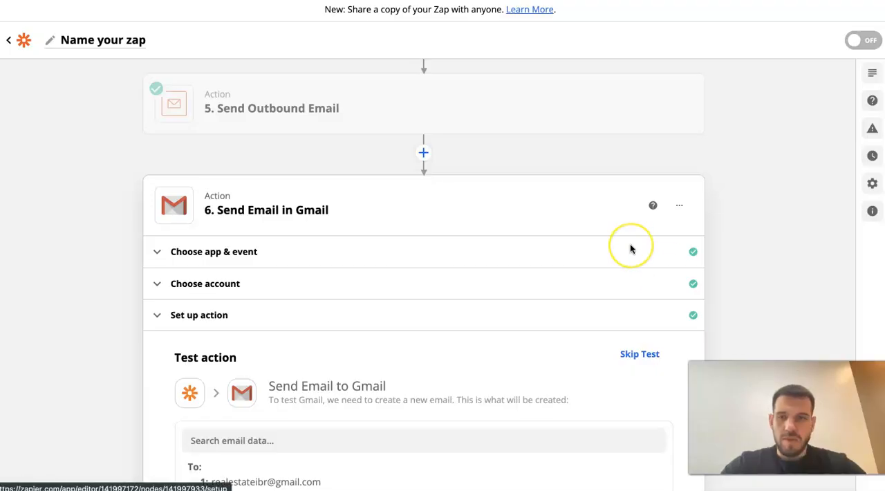
scroll(598, 285, down, 3)
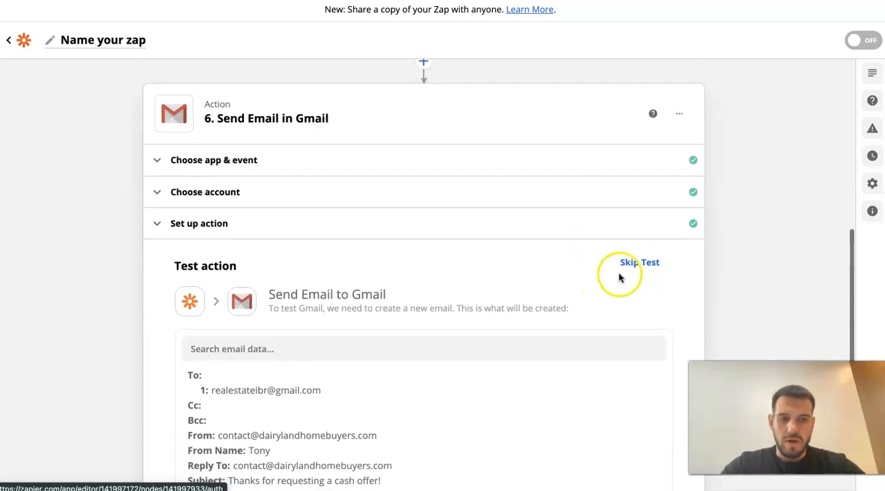
click(629, 262)
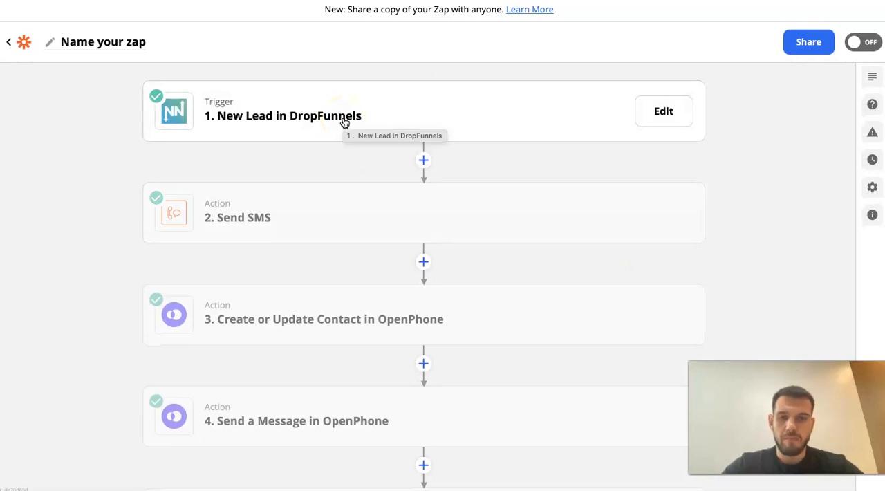
- Review the Zap's sequence of actions from Send SMS through Send Email in Gmail
click(307, 196)
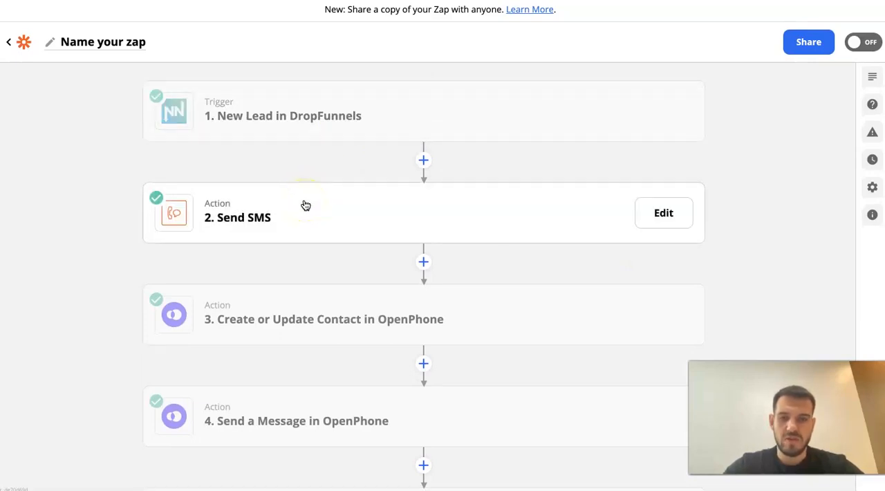
click(310, 318)
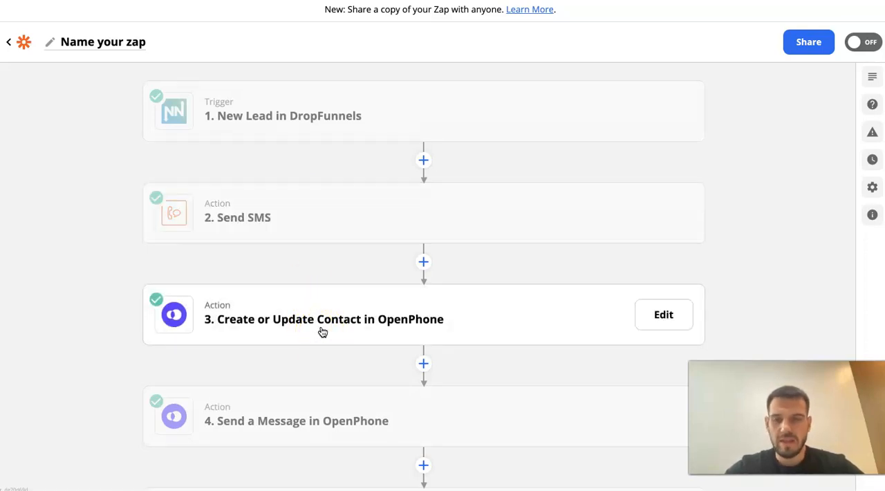
scroll(323, 332, down, 2)
click(318, 337)
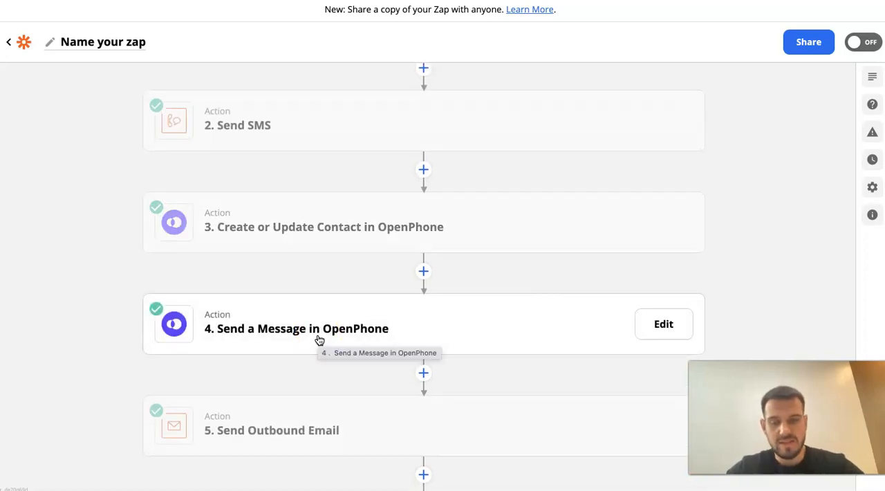
scroll(321, 338, down, 2)
click(325, 342)
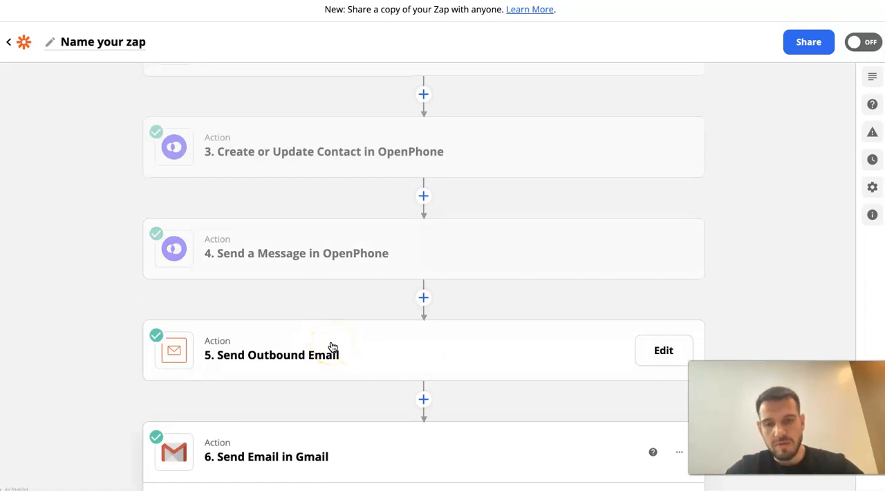
scroll(332, 347, down, 2)
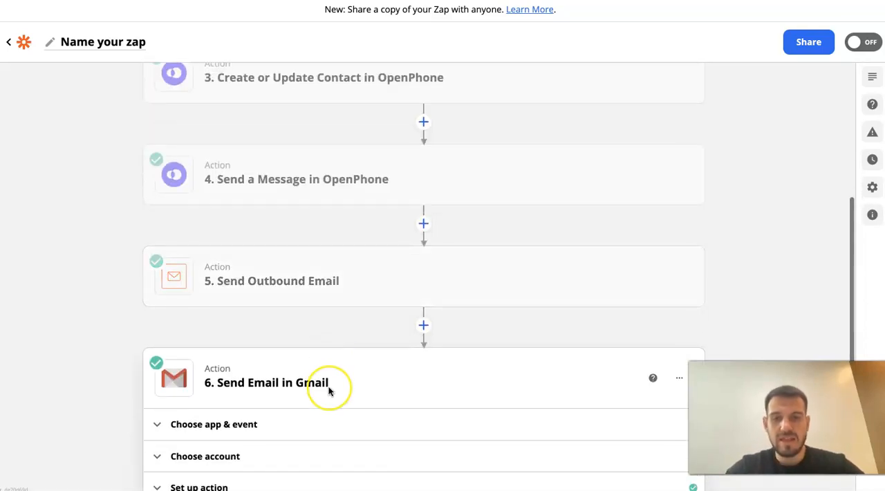
scroll(329, 390, down, 2)
click(421, 435)
click(445, 317)
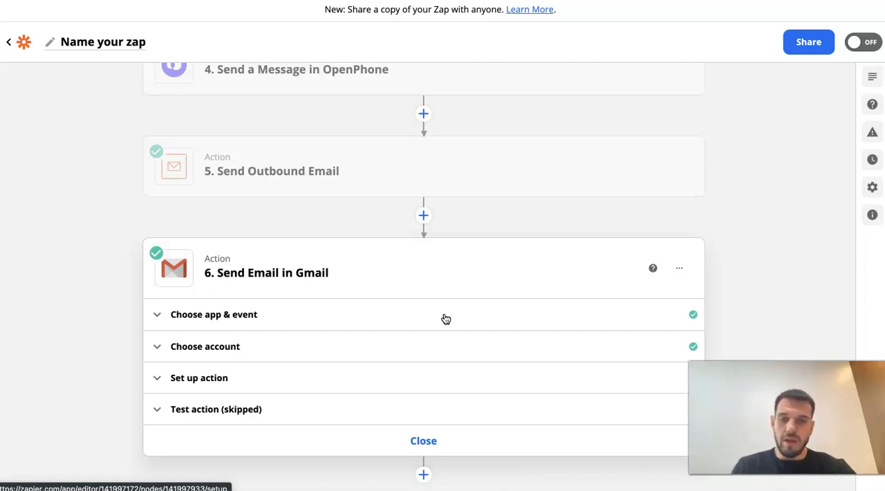
- Switch to the minimized TextEdit notes document
scroll(446, 319, up, 6)
mouse_move(653, 478)
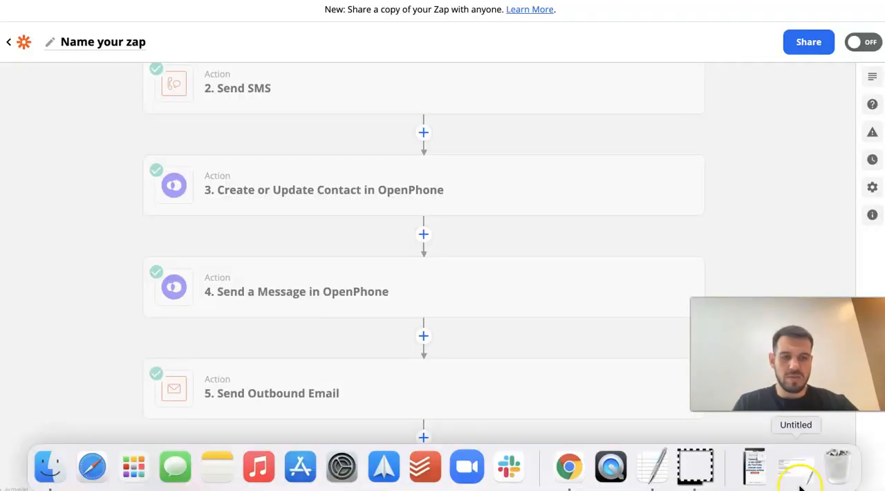
click(792, 472)
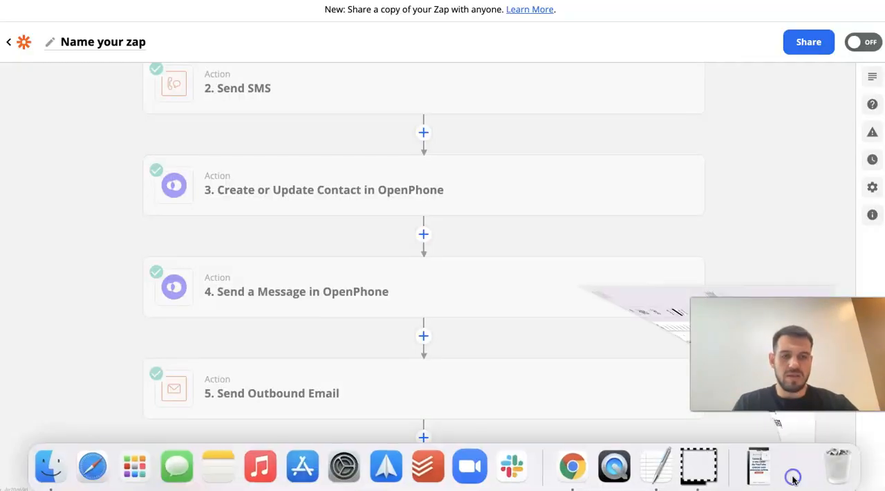